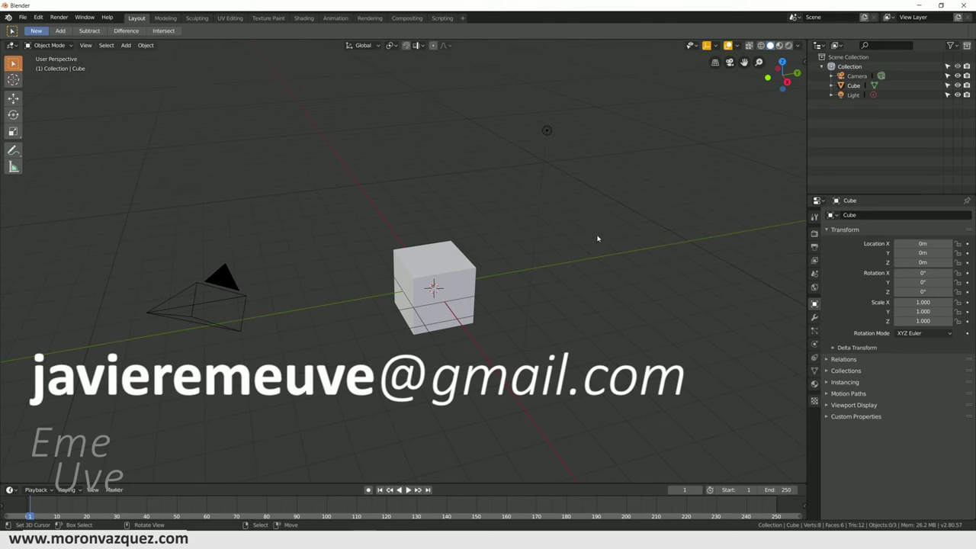
Select everything with A and delete the default cube, camera and light.
{"action": "middle_click_drag", "start_coordinate": [581, 252], "coordinate": [540, 281]}
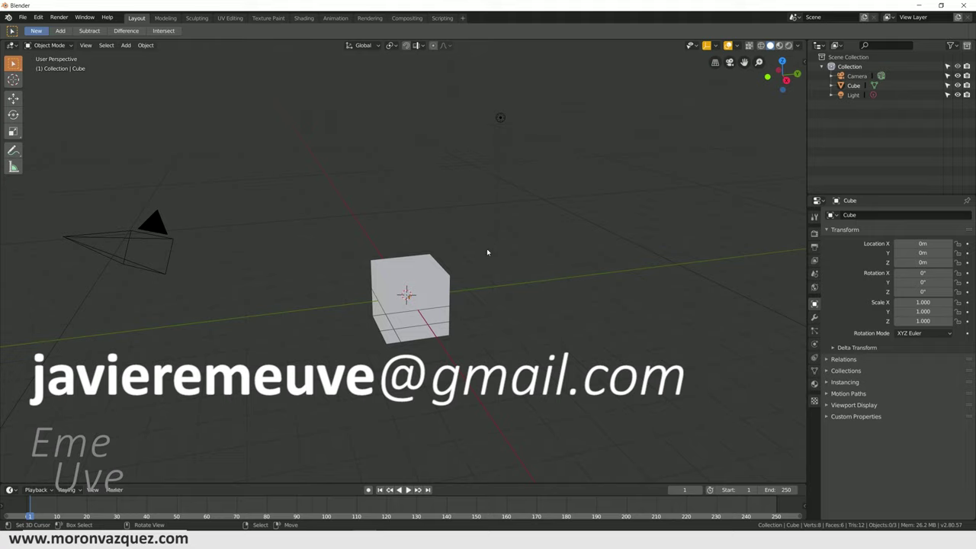
{"action": "key", "text": "a"}
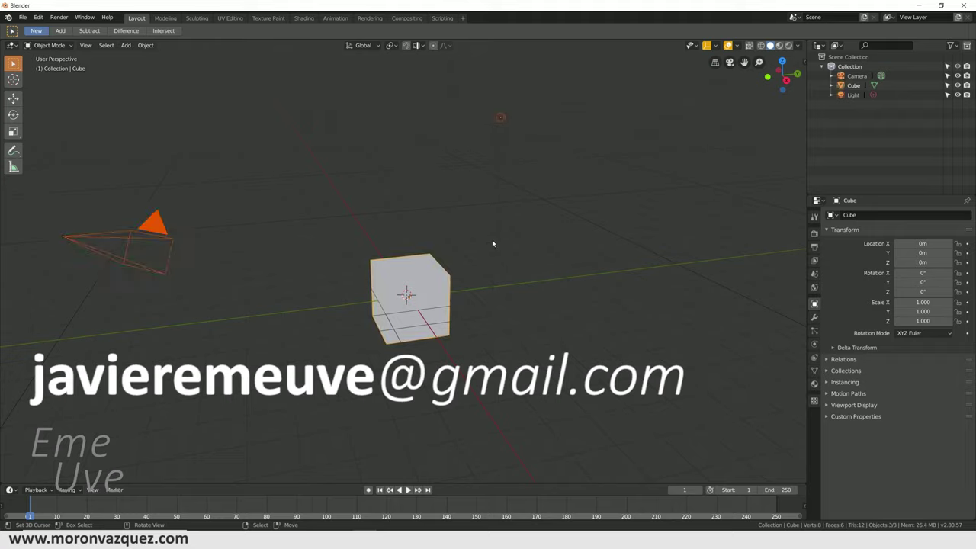
{"action": "key", "text": "Delete"}
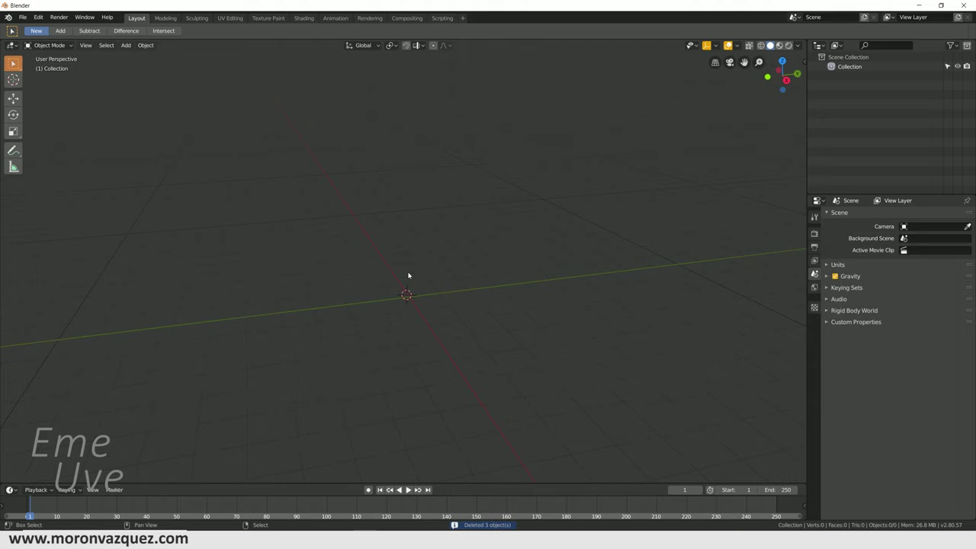
{"action": "key", "text": "shift+a"}
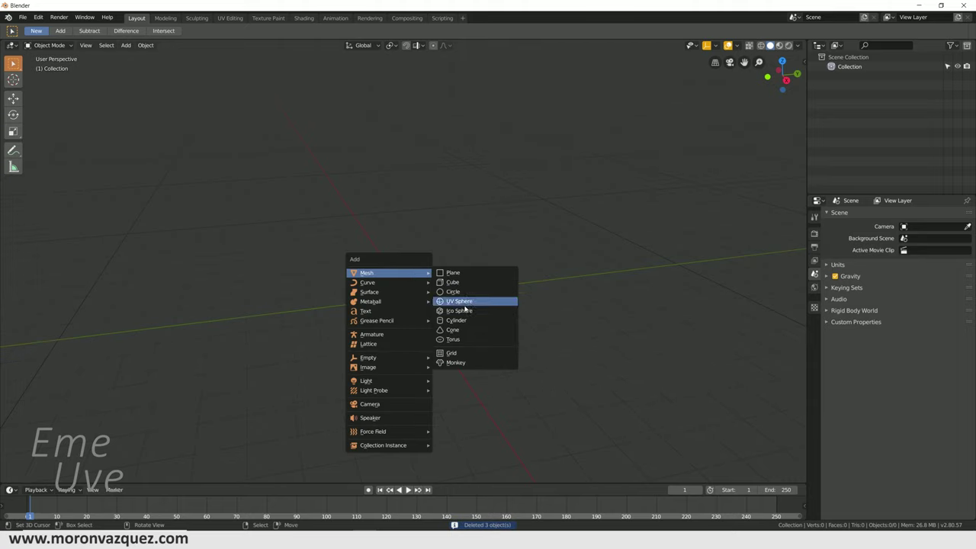
Add an Ico Sphere and lower its Subdivisions to 1.
{"action": "left_click", "coordinate": [456, 318]}
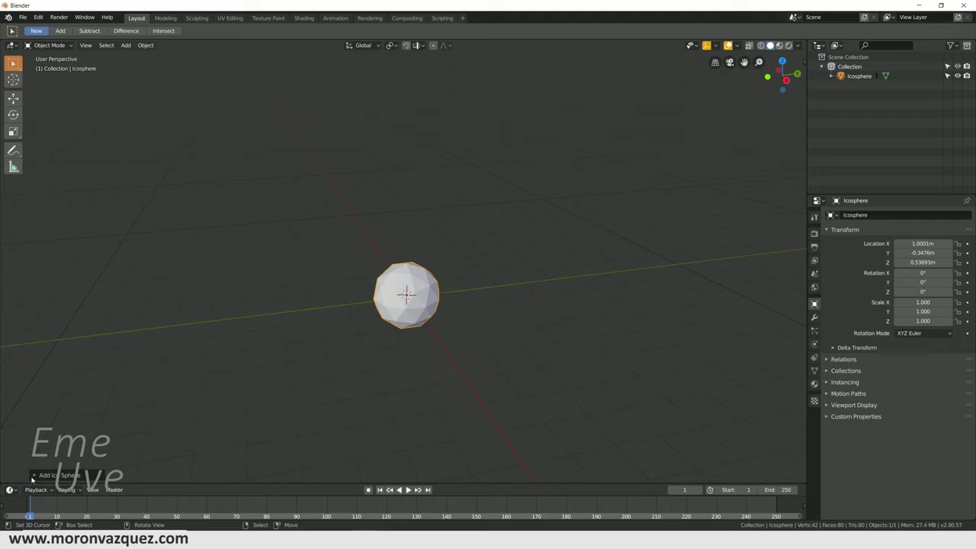
{"action": "left_click", "coordinate": [46, 475]}
{"action": "left_click_drag", "start_coordinate": [127, 383], "coordinate": [107, 382]}
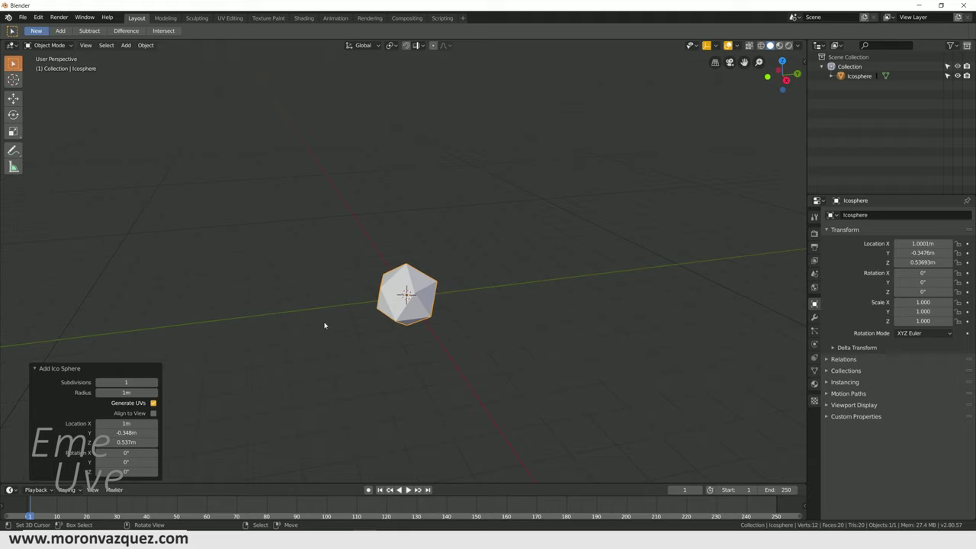
{"action": "scroll", "coordinate": [464, 300], "scroll_direction": "up", "scroll_amount": 4}
{"action": "scroll", "coordinate": [450, 305], "scroll_direction": "down", "scroll_amount": 2}
Orbit around the 20-face icosahedron to inspect it from several angles.
{"action": "middle_click_drag", "start_coordinate": [429, 324], "coordinate": [423, 313]}
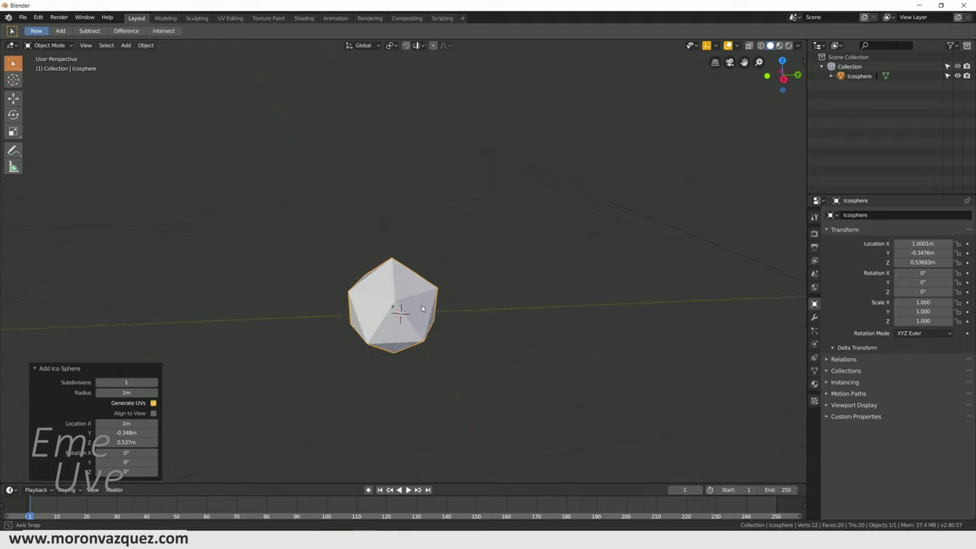
{"action": "scroll", "coordinate": [404, 319], "scroll_direction": "up", "scroll_amount": 2}
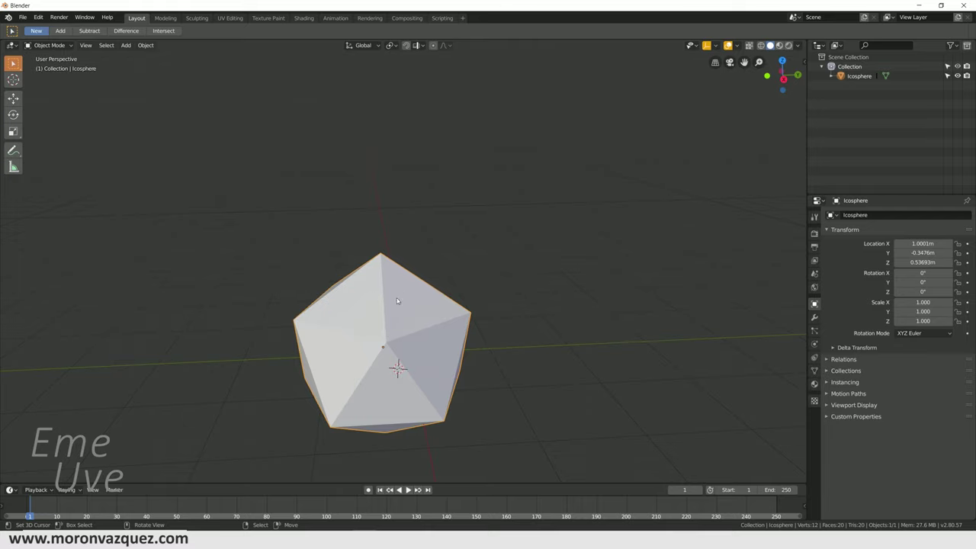
{"action": "middle_click_drag", "start_coordinate": [390, 373], "coordinate": [414, 367]}
{"action": "mouse_move", "coordinate": [398, 327]}
{"action": "middle_mouse_down"}
{"action": "mouse_move", "coordinate": [440, 324]}
{"action": "mouse_move", "coordinate": [430, 345]}
{"action": "middle_mouse_up"}
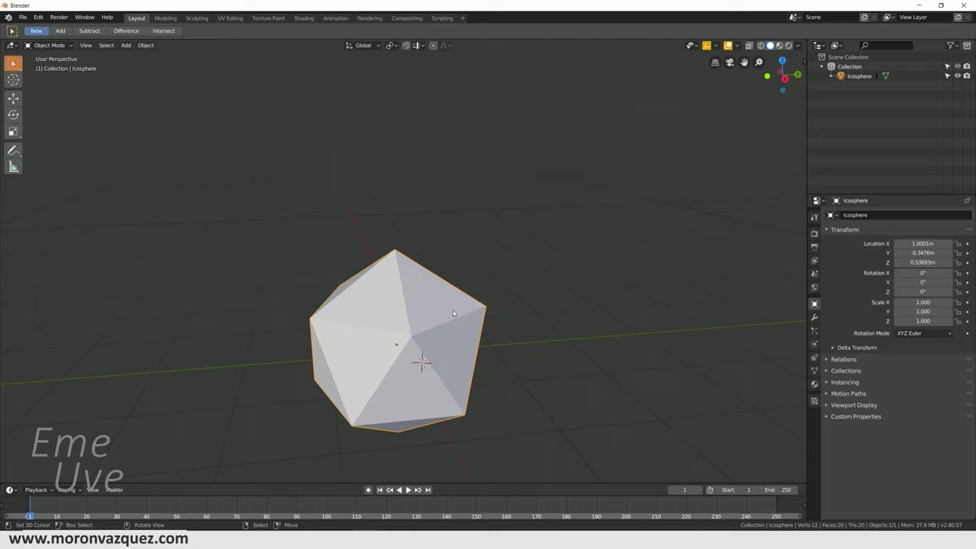
{"action": "middle_click_drag", "start_coordinate": [402, 303], "coordinate": [472, 316]}
{"action": "middle_click_drag", "start_coordinate": [380, 276], "coordinate": [418, 296]}
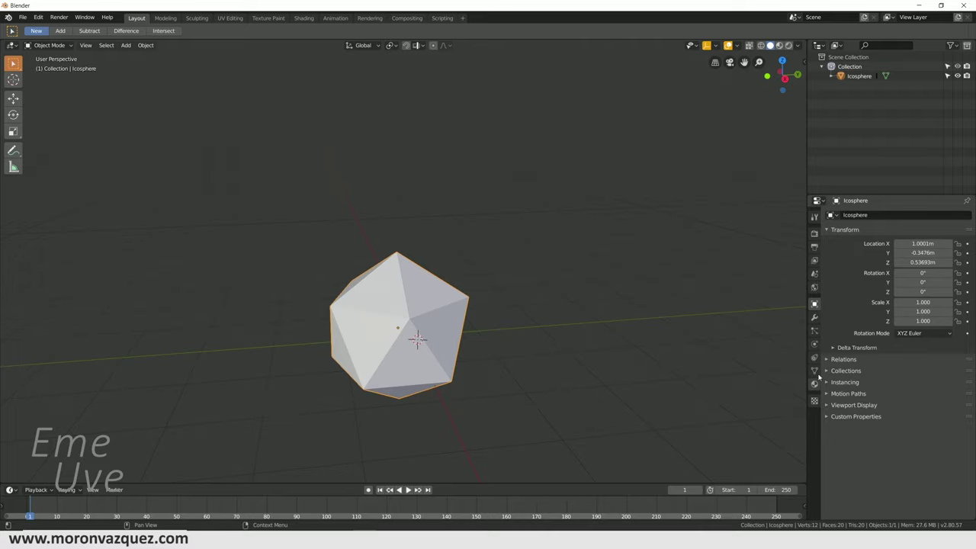
{"action": "left_click", "coordinate": [814, 318]}
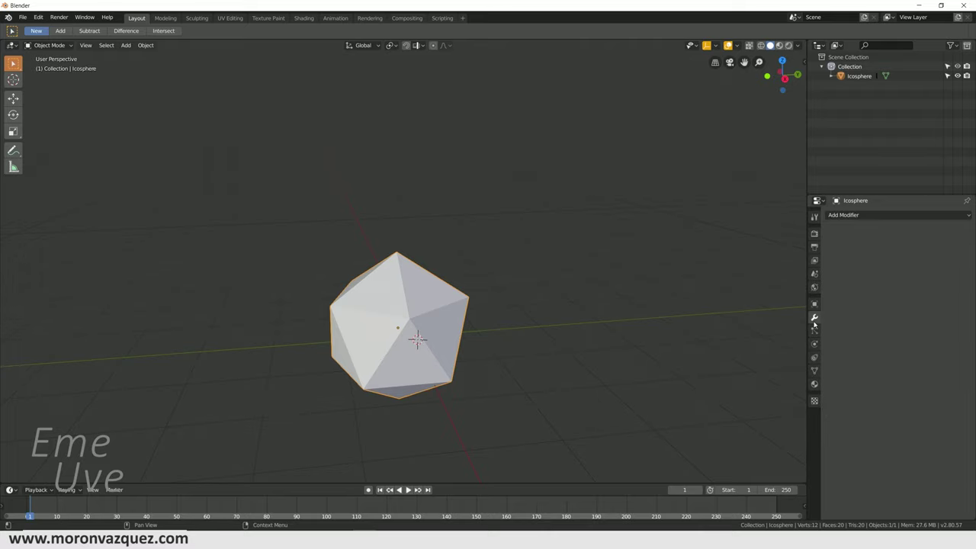
Add a Subdivision Surface modifier at viewport level 3, then delete it again.
{"action": "left_click", "coordinate": [843, 216]}
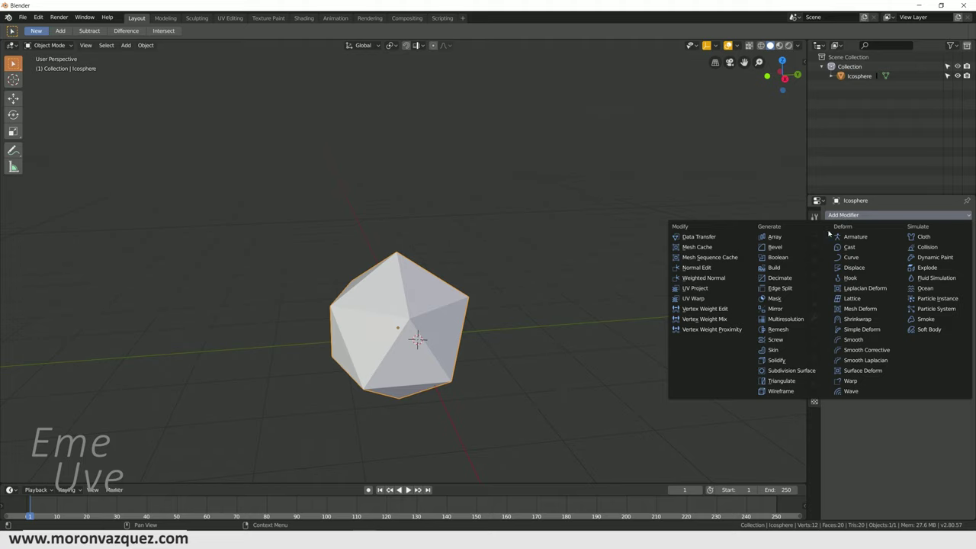
{"action": "left_click", "coordinate": [791, 371]}
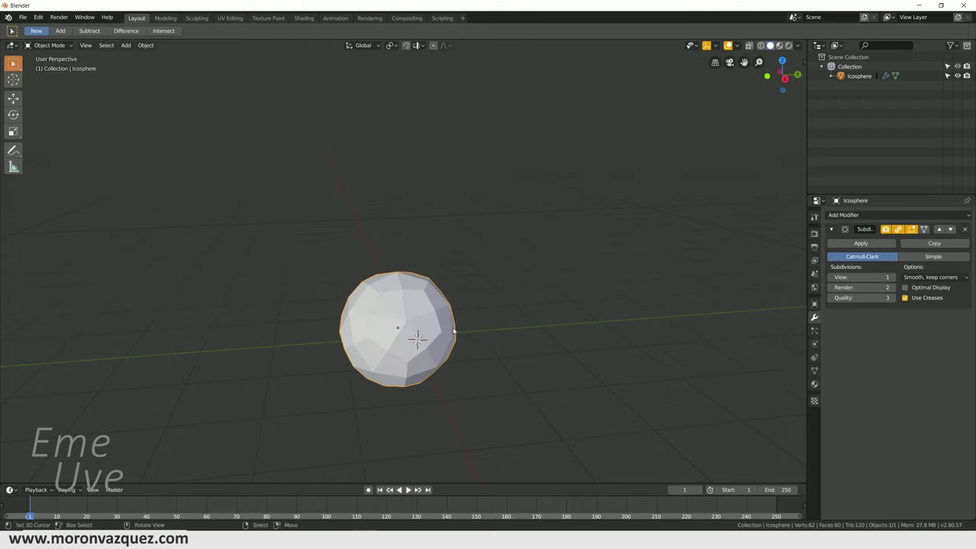
{"action": "left_click", "coordinate": [894, 278]}
{"action": "left_click", "coordinate": [894, 277]}
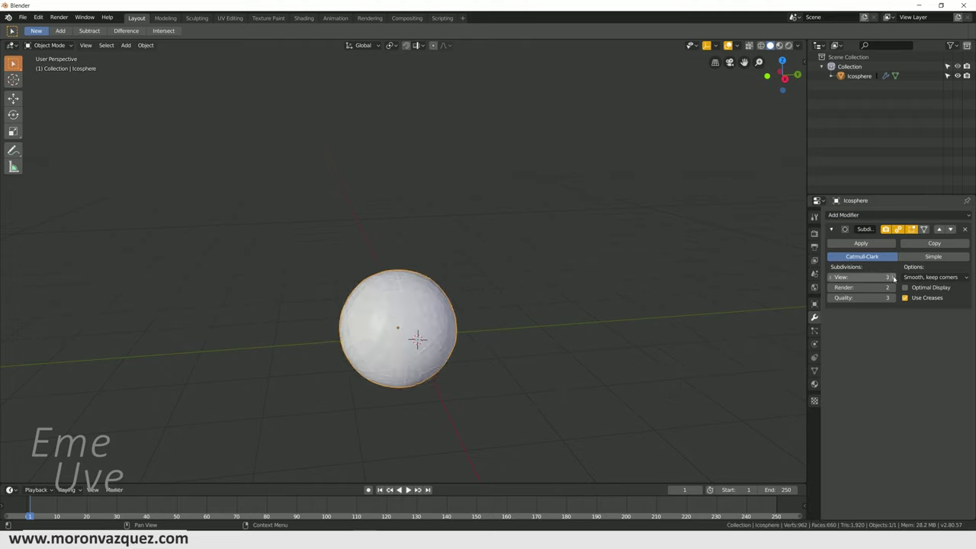
{"action": "left_click", "coordinate": [964, 228]}
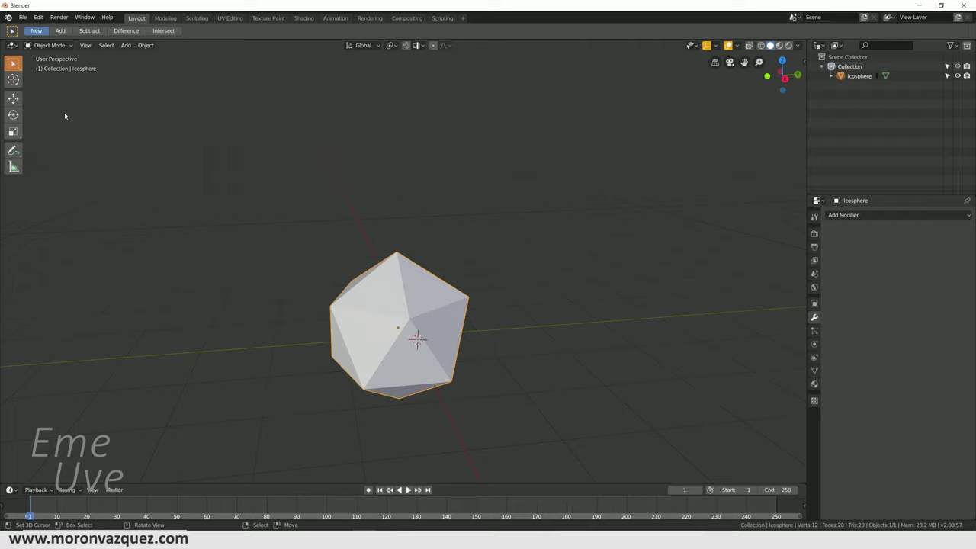
{"action": "left_click", "coordinate": [47, 45]}
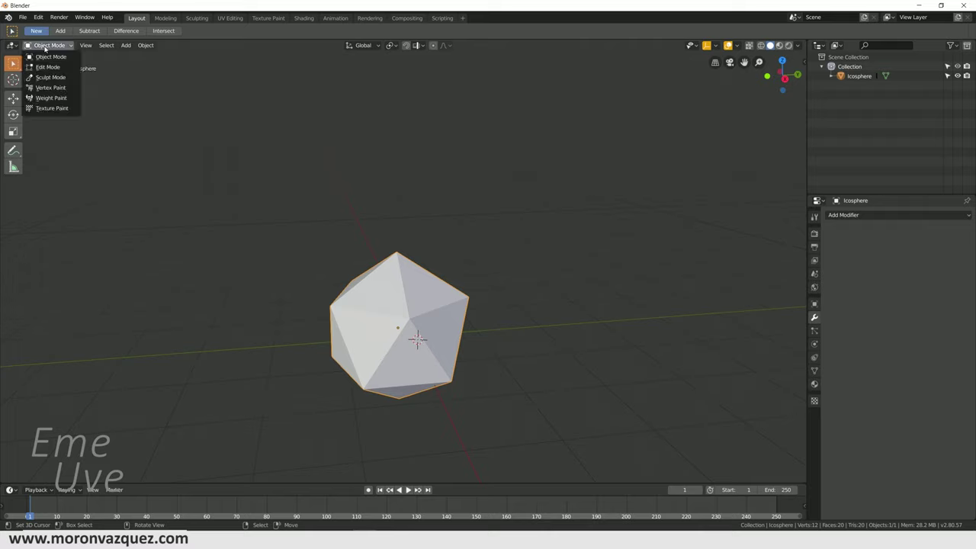
In Edit Mode, subdivide the whole mesh twice, then return to Object Mode.
{"action": "left_click", "coordinate": [46, 67]}
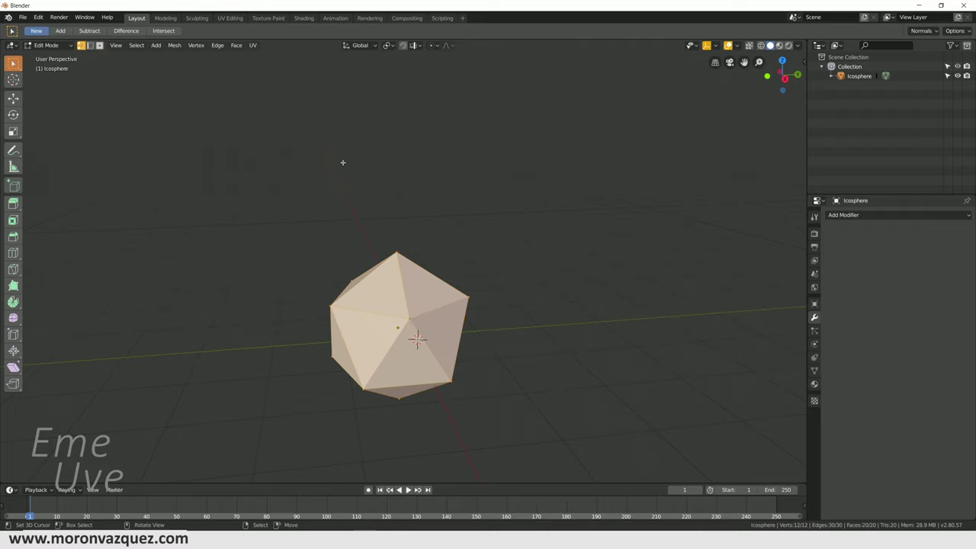
{"action": "scroll", "coordinate": [425, 330], "scroll_direction": "up", "scroll_amount": 2}
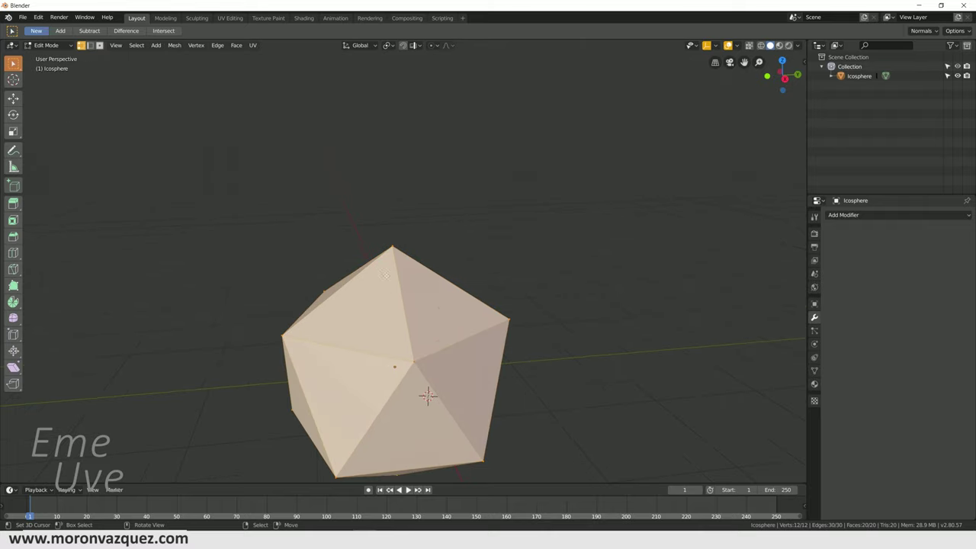
{"action": "right_click", "coordinate": [426, 325]}
{"action": "left_click", "coordinate": [426, 307]}
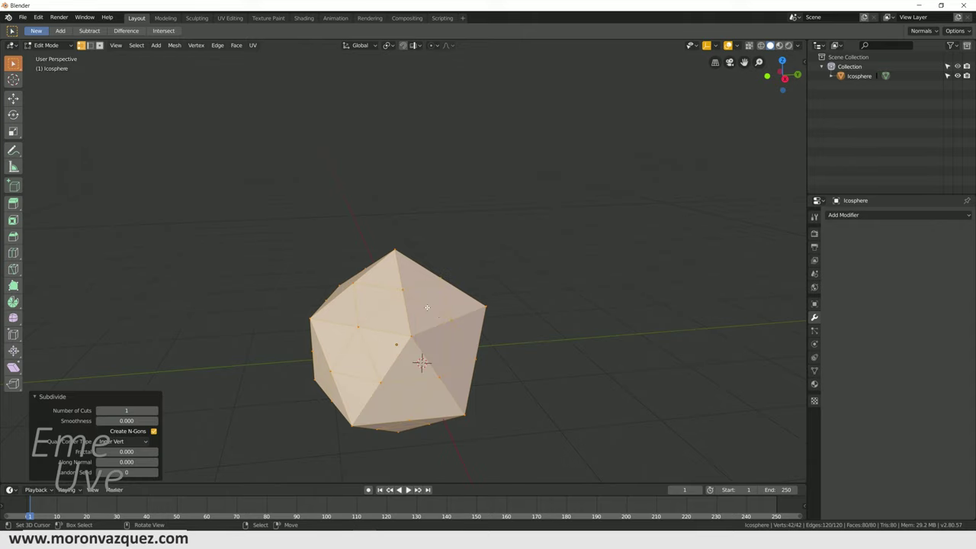
{"action": "right_click", "coordinate": [427, 307]}
{"action": "left_click", "coordinate": [427, 307]}
{"action": "left_click", "coordinate": [43, 46]}
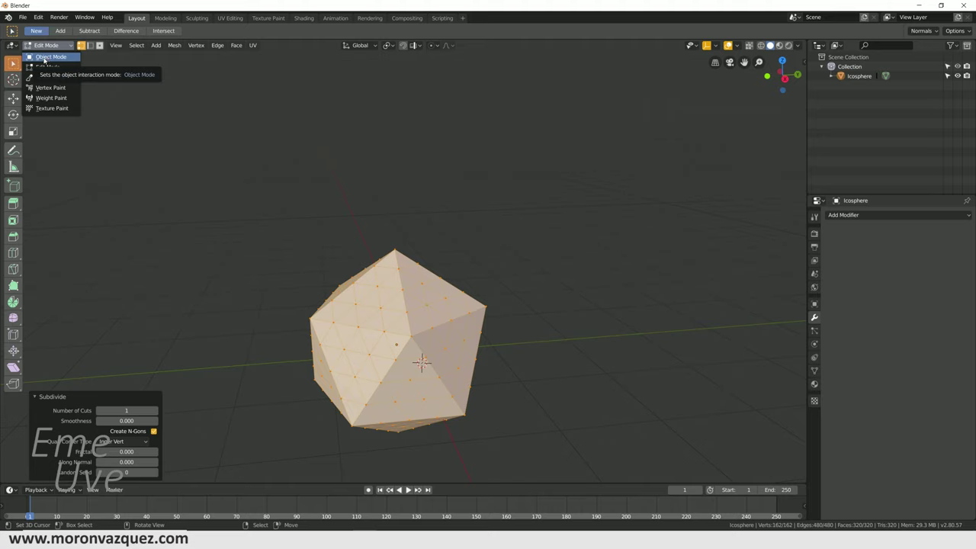
{"action": "left_click", "coordinate": [44, 58]}
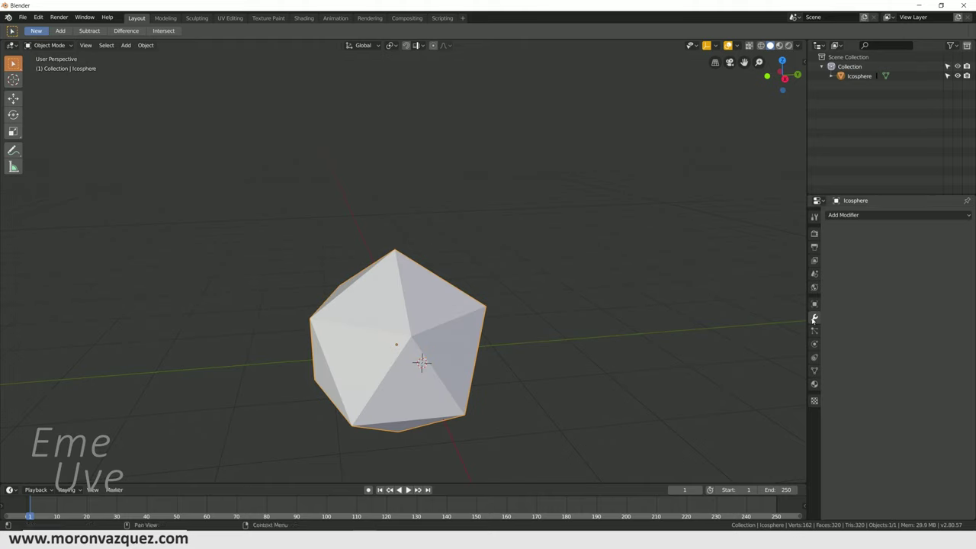
Add a Subdivision Surface modifier with viewport level 3 and render level 4.
{"action": "left_click", "coordinate": [846, 215]}
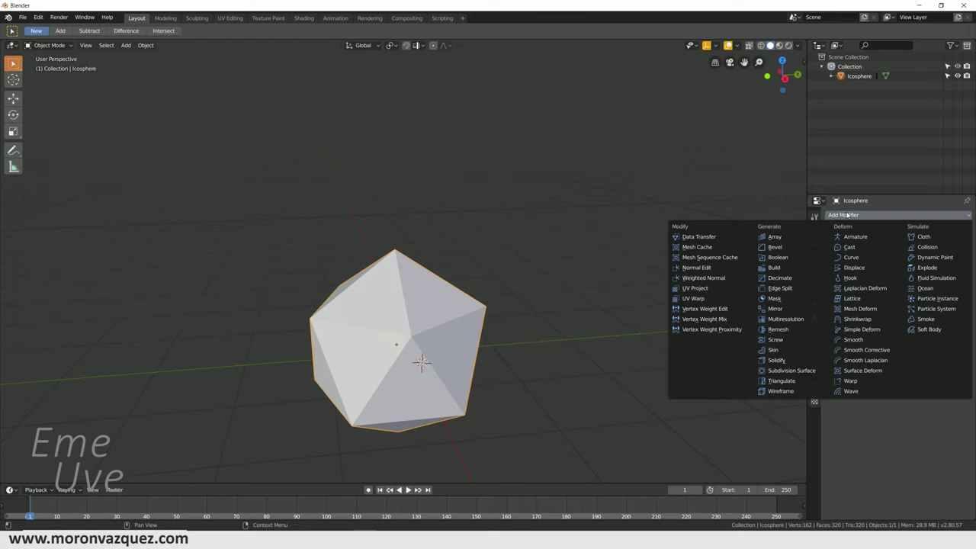
{"action": "left_click", "coordinate": [789, 370]}
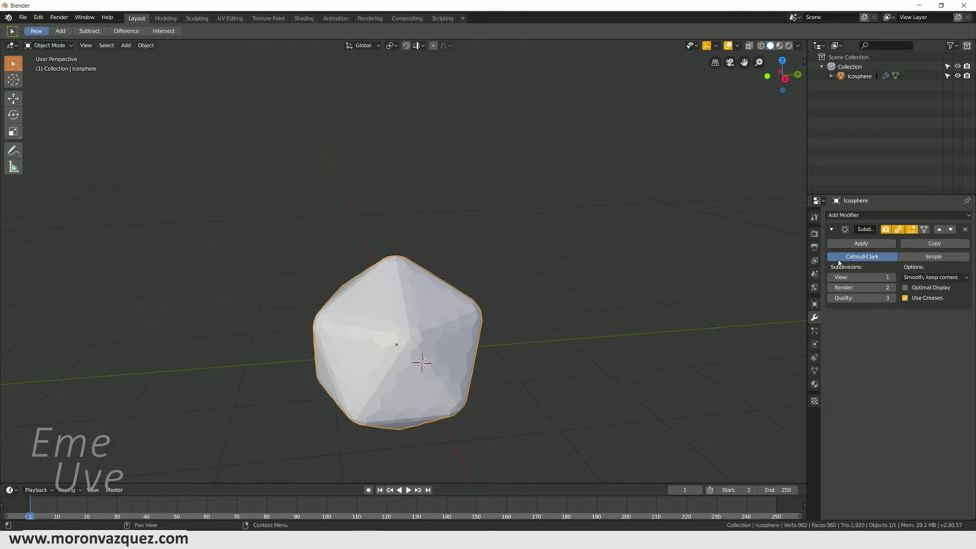
{"action": "mouse_move", "coordinate": [492, 305]}
{"action": "middle_mouse_down"}
{"action": "mouse_move", "coordinate": [498, 311]}
{"action": "mouse_move", "coordinate": [492, 294]}
{"action": "mouse_move", "coordinate": [484, 312]}
{"action": "middle_mouse_up"}
{"action": "left_click", "coordinate": [894, 277]}
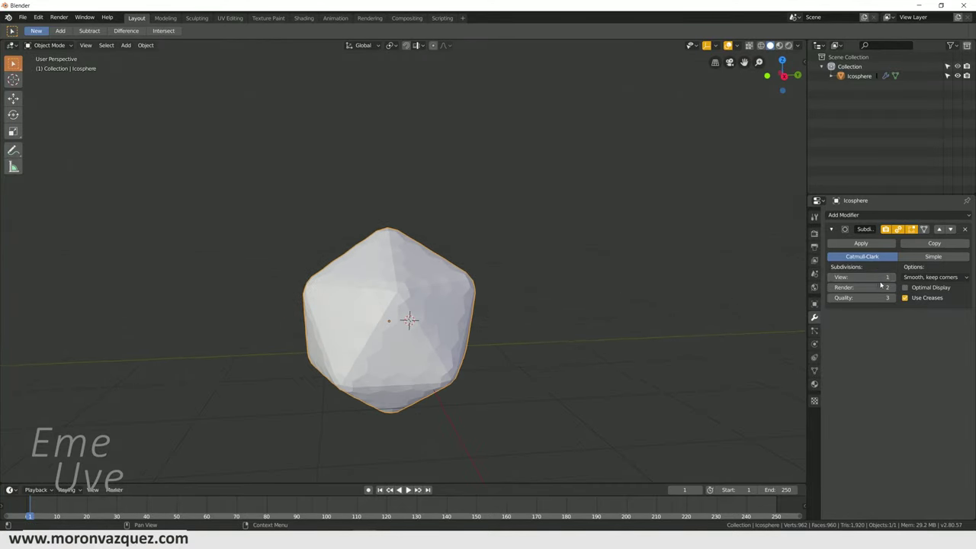
{"action": "left_click", "coordinate": [894, 278]}
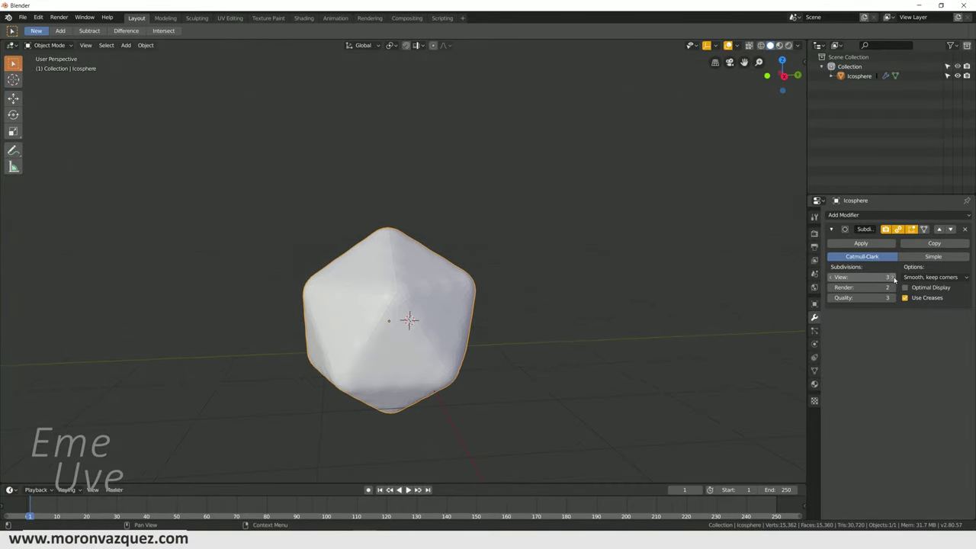
{"action": "left_click", "coordinate": [894, 278]}
{"action": "mouse_move", "coordinate": [605, 325]}
{"action": "middle_mouse_down"}
{"action": "mouse_move", "coordinate": [621, 327]}
{"action": "mouse_move", "coordinate": [601, 325]}
{"action": "middle_mouse_up"}
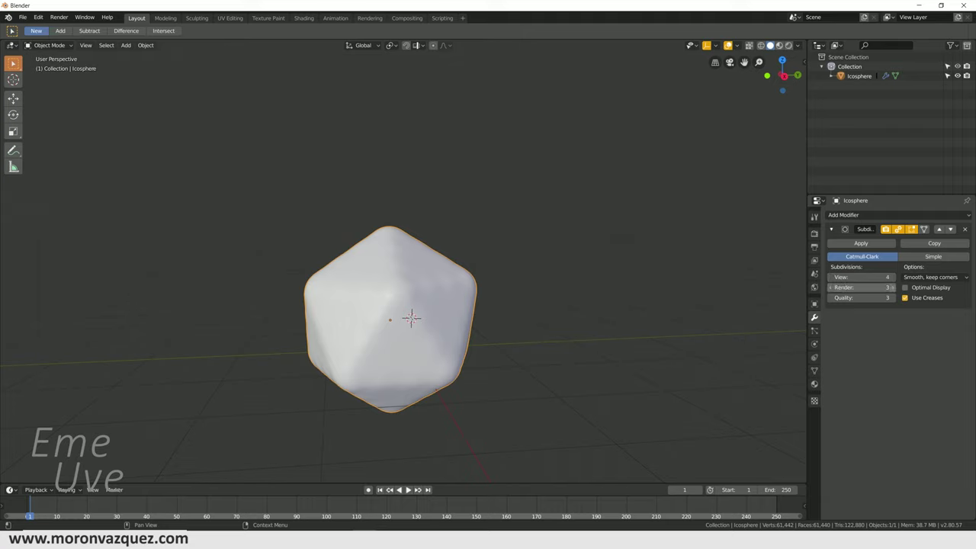
{"action": "left_click", "coordinate": [831, 276]}
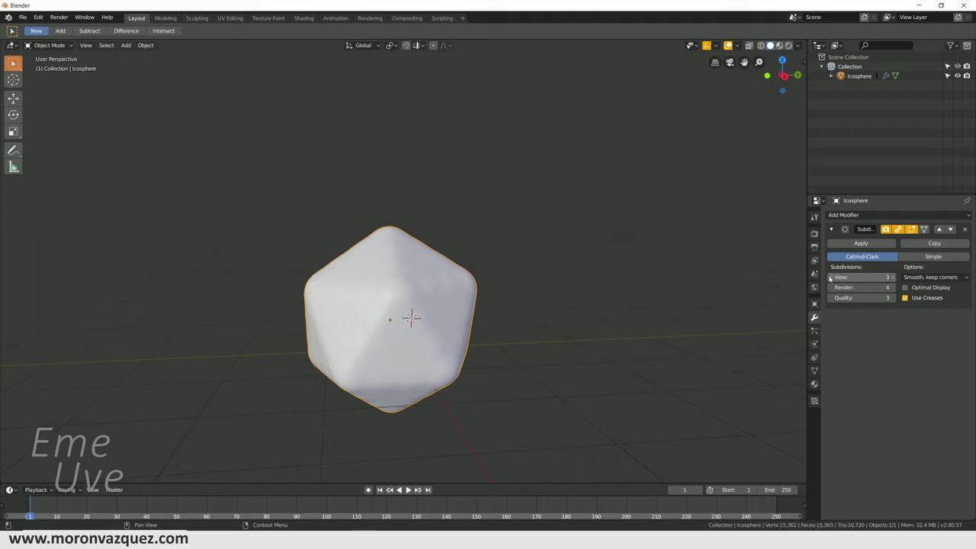
{"action": "scroll", "coordinate": [432, 317], "scroll_direction": "up", "scroll_amount": 4}
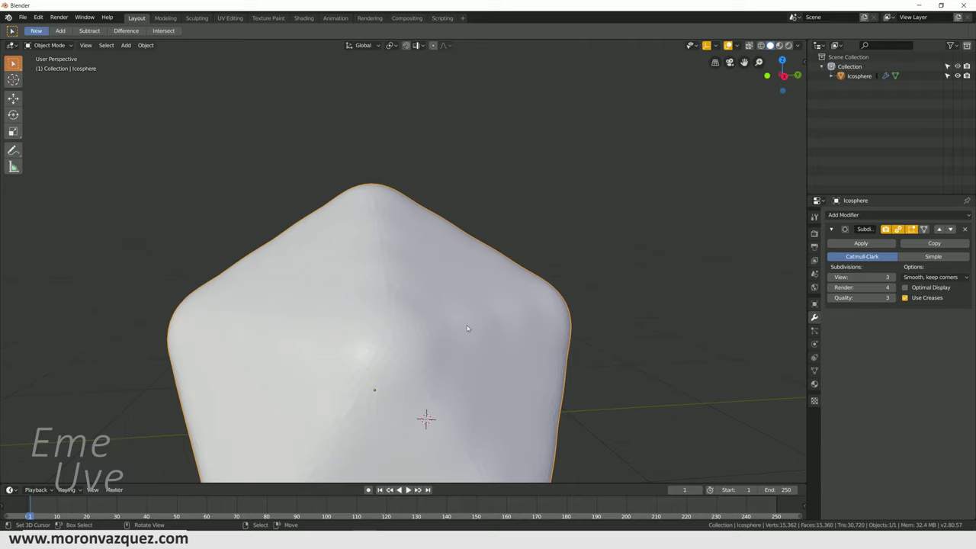
{"action": "mouse_move", "coordinate": [862, 277]}
{"action": "left_click", "coordinate": [893, 278]}
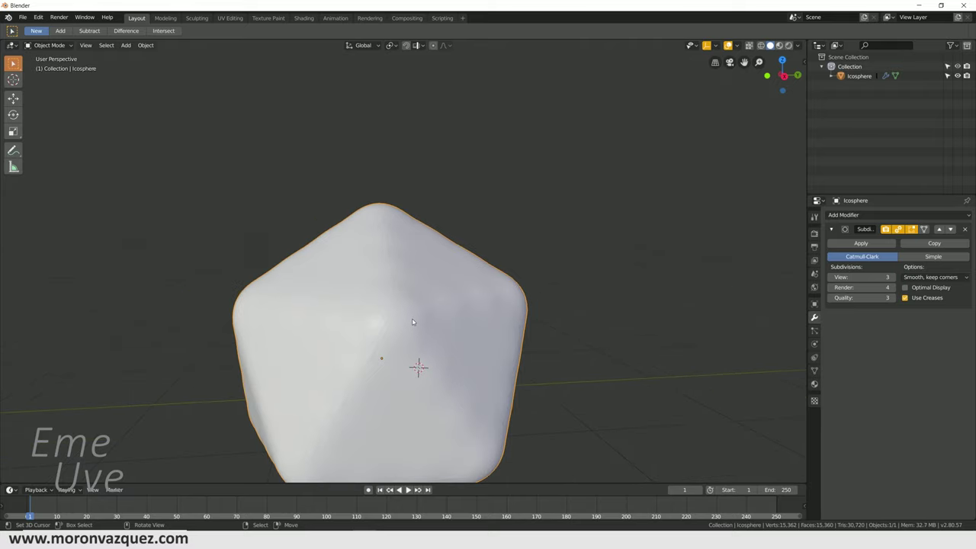
{"action": "middle_click_drag", "start_coordinate": [412, 322], "coordinate": [521, 314]}
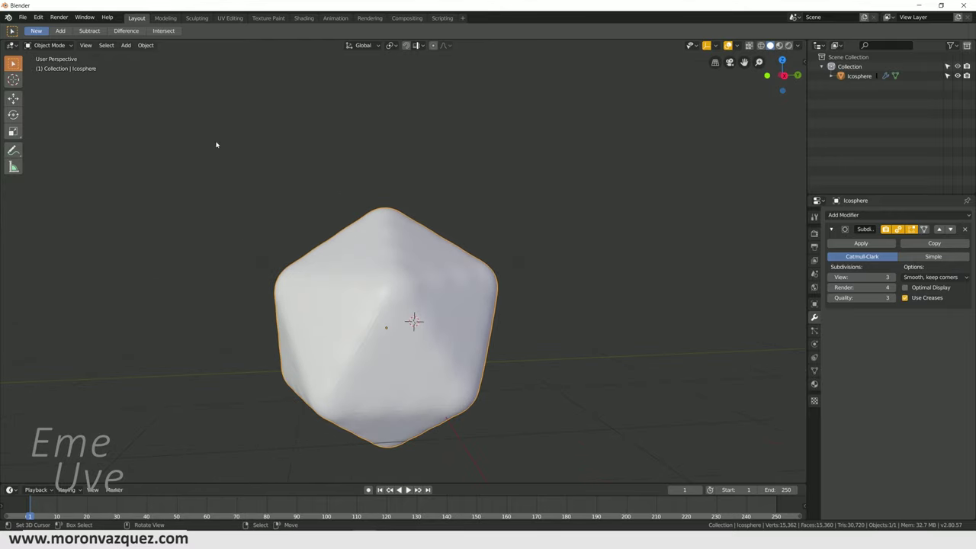
{"action": "scroll", "coordinate": [509, 251], "scroll_direction": "down", "scroll_amount": 3}
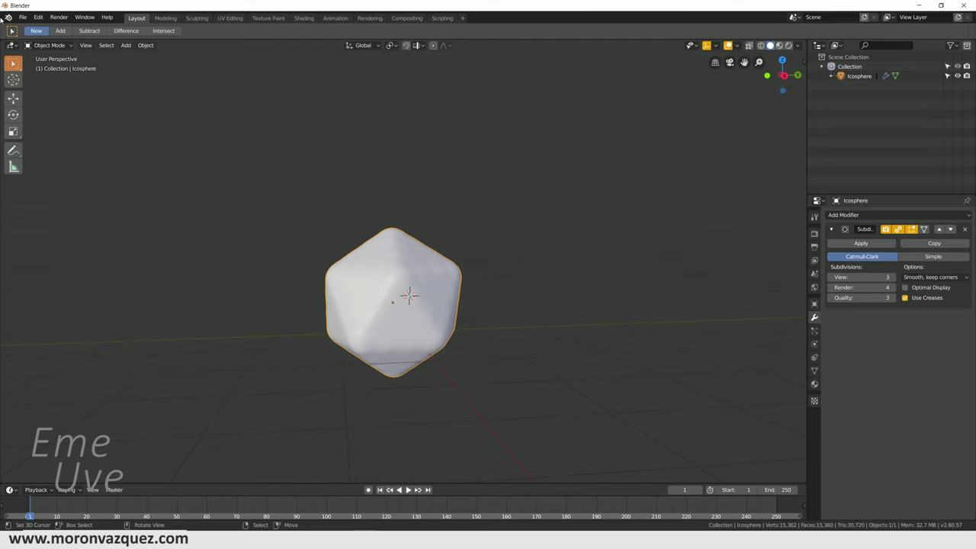
Switch the icosphere into Edit Mode and view it front-on.
{"action": "left_click", "coordinate": [48, 44]}
{"action": "left_click", "coordinate": [42, 59]}
{"action": "mouse_move", "coordinate": [411, 251]}
{"action": "middle_mouse_down"}
{"action": "mouse_move", "coordinate": [357, 234]}
{"action": "mouse_move", "coordinate": [385, 252]}
{"action": "mouse_move", "coordinate": [335, 328]}
{"action": "middle_mouse_up"}
{"action": "scroll", "coordinate": [393, 279], "scroll_direction": "up", "scroll_amount": 2}
In face select mode, circle-select a patch of faces on the icosphere's left side.
{"action": "key", "text": "alt+a"}
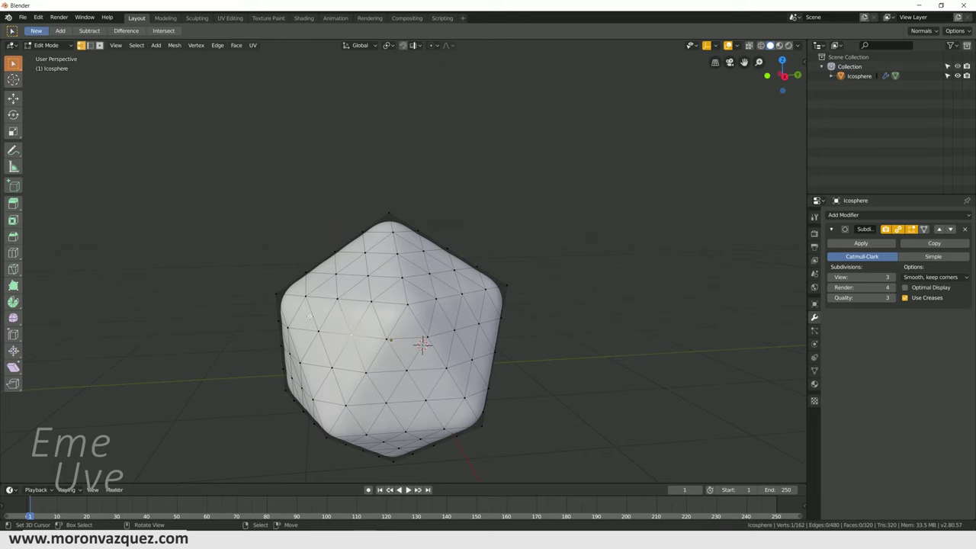
{"action": "left_click", "coordinate": [99, 45]}
{"action": "key", "text": "c"}
{"action": "left_click_drag", "start_coordinate": [294, 313], "coordinate": [331, 377]}
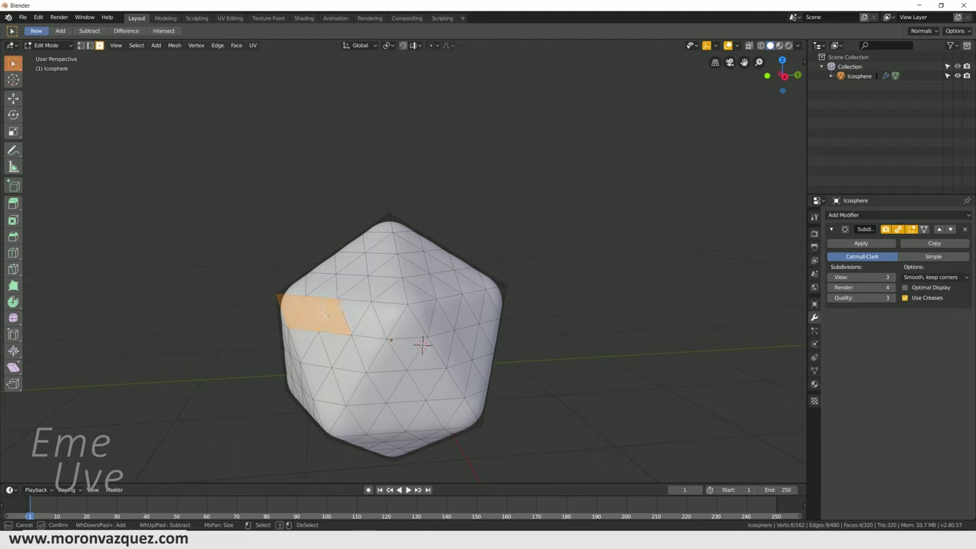
{"action": "left_click_drag", "start_coordinate": [312, 339], "coordinate": [327, 404]}
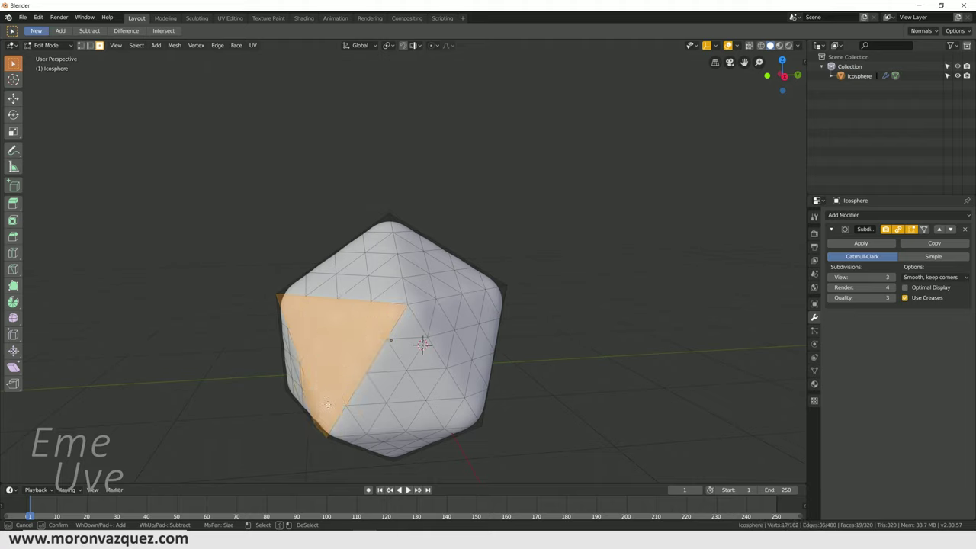
{"action": "middle_click_drag", "start_coordinate": [351, 365], "coordinate": [283, 398]}
Try rotating the selected faces, then undo the rotation.
{"action": "key", "text": "Escape"}
{"action": "left_click", "coordinate": [13, 114]}
{"action": "mouse_move", "coordinate": [227, 164]}
{"action": "middle_mouse_down"}
{"action": "mouse_move", "coordinate": [384, 273]}
{"action": "mouse_move", "coordinate": [244, 286]}
{"action": "middle_mouse_up"}
{"action": "mouse_move", "coordinate": [229, 293]}
{"action": "left_mouse_down"}
{"action": "mouse_move", "coordinate": [234, 313]}
{"action": "mouse_move", "coordinate": [281, 299]}
{"action": "left_mouse_up"}
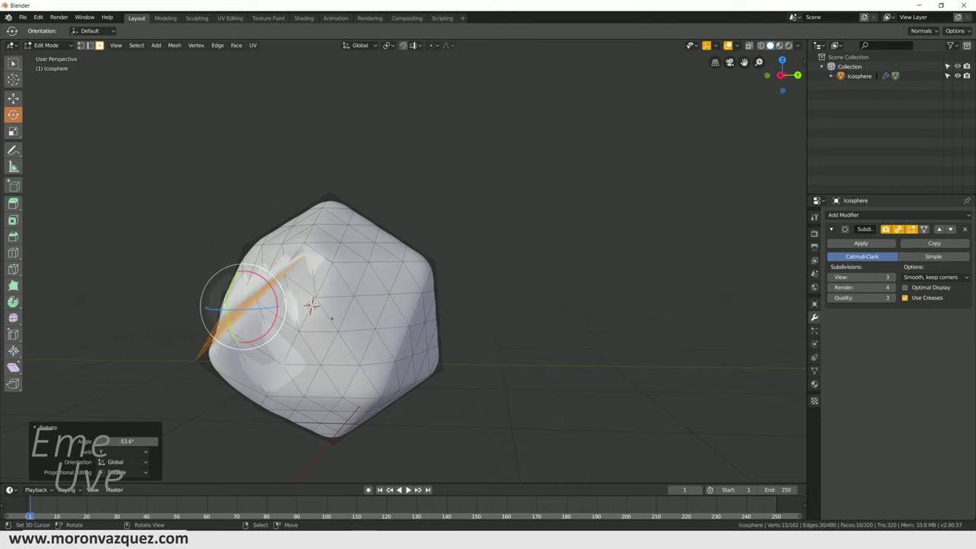
{"action": "key", "text": "ctrl+z"}
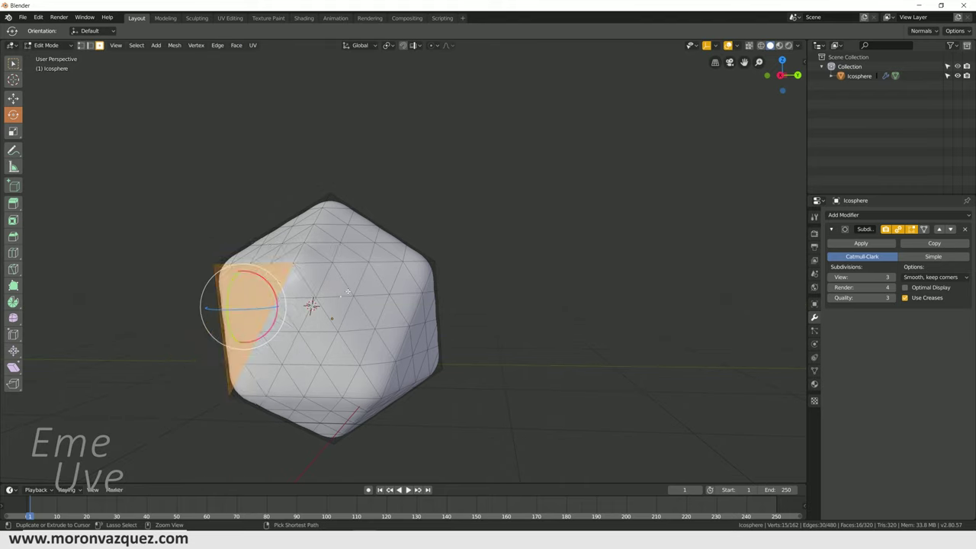
{"action": "middle_click_drag", "start_coordinate": [346, 293], "coordinate": [382, 320]}
Scale the selected faces down, then return to Object Mode.
{"action": "key", "text": "s"}
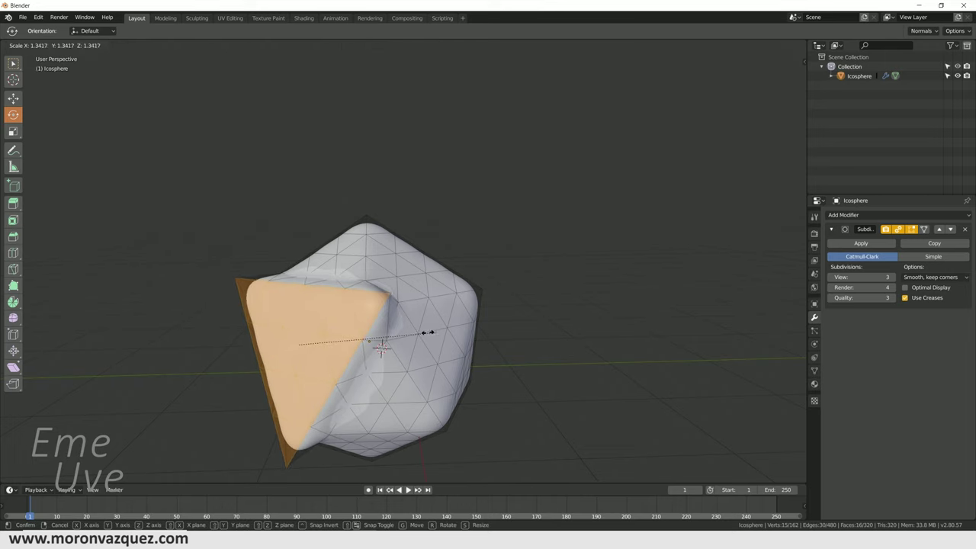
{"action": "left_click", "coordinate": [368, 338]}
{"action": "mouse_move", "coordinate": [370, 338]}
{"action": "middle_mouse_down"}
{"action": "mouse_move", "coordinate": [441, 347]}
{"action": "mouse_move", "coordinate": [447, 333]}
{"action": "middle_mouse_up"}
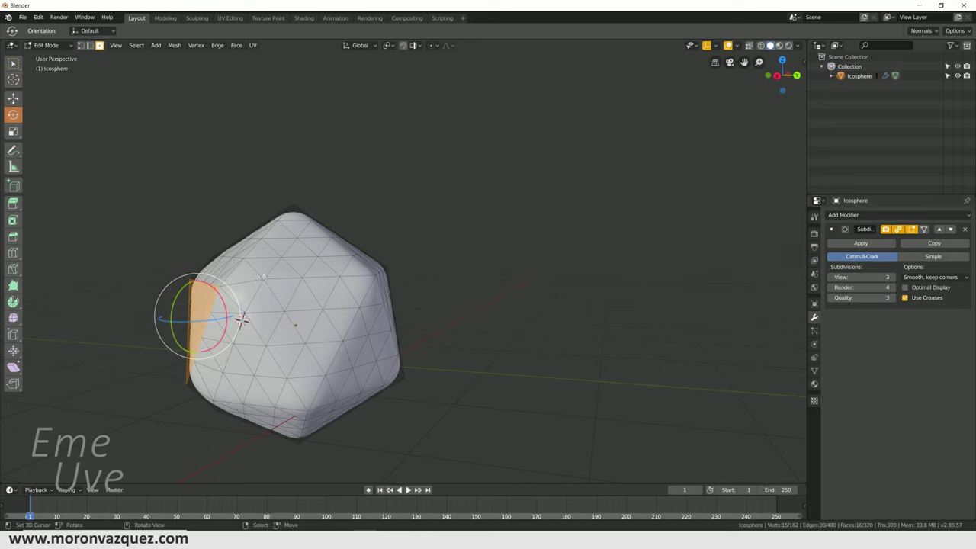
{"action": "middle_click_drag", "start_coordinate": [263, 276], "coordinate": [293, 278]}
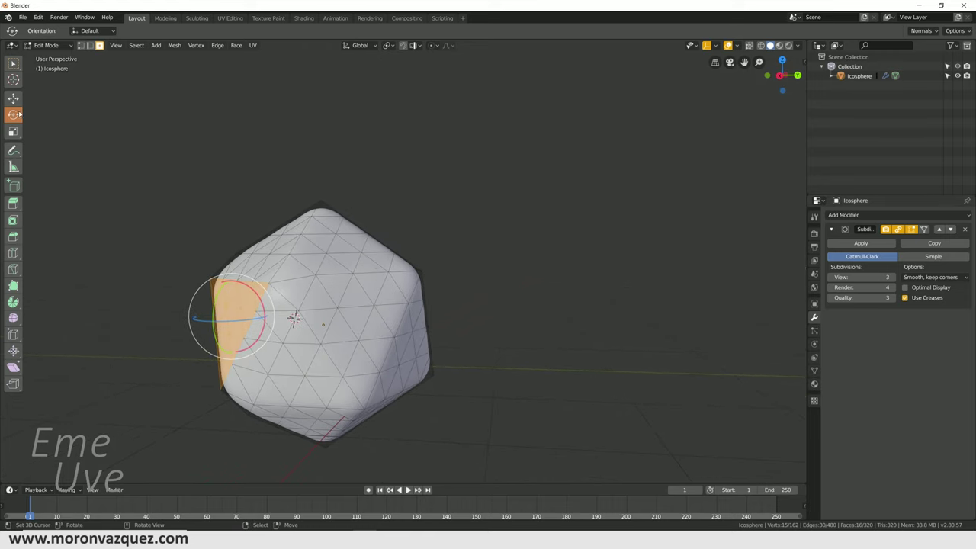
{"action": "left_click", "coordinate": [45, 45]}
{"action": "left_click", "coordinate": [47, 55]}
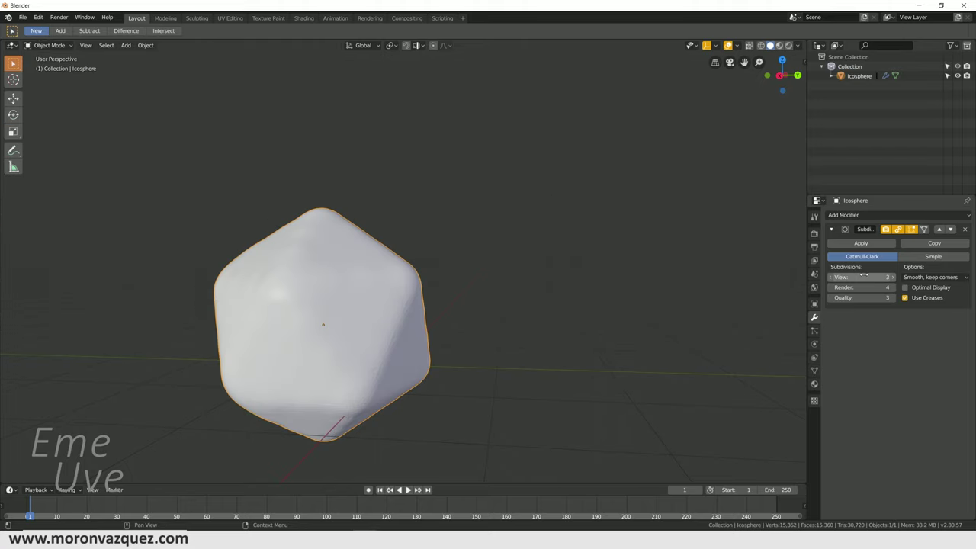
{"action": "left_click_drag", "start_coordinate": [850, 277], "coordinate": [835, 278]}
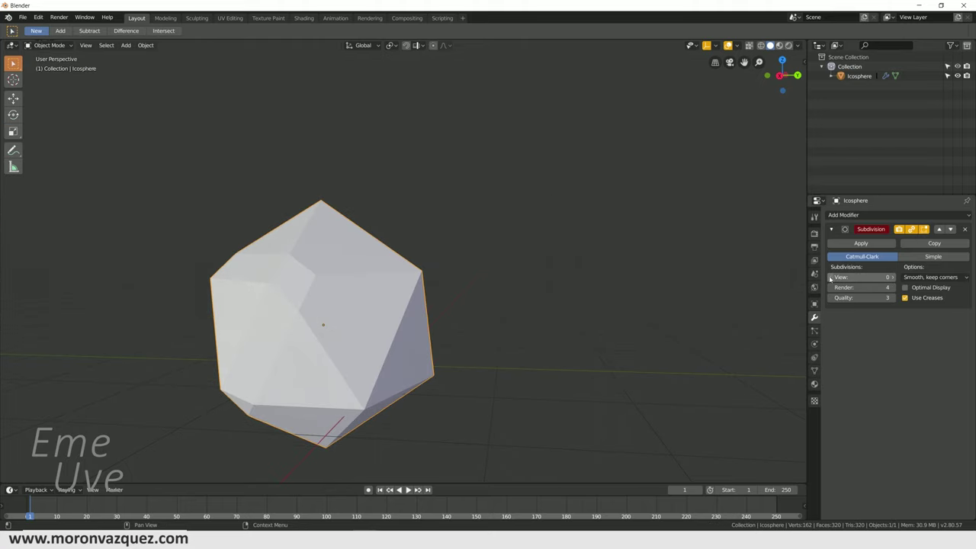
{"action": "middle_click_drag", "start_coordinate": [457, 324], "coordinate": [488, 329]}
{"action": "left_click_drag", "start_coordinate": [850, 278], "coordinate": [896, 276]}
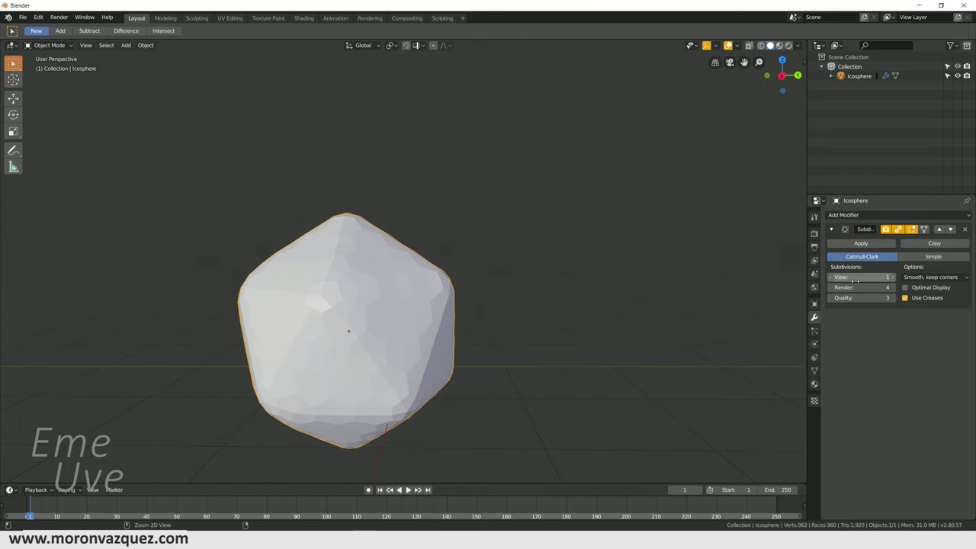
{"action": "key", "text": "Tab"}
{"action": "key", "text": "alt+a"}
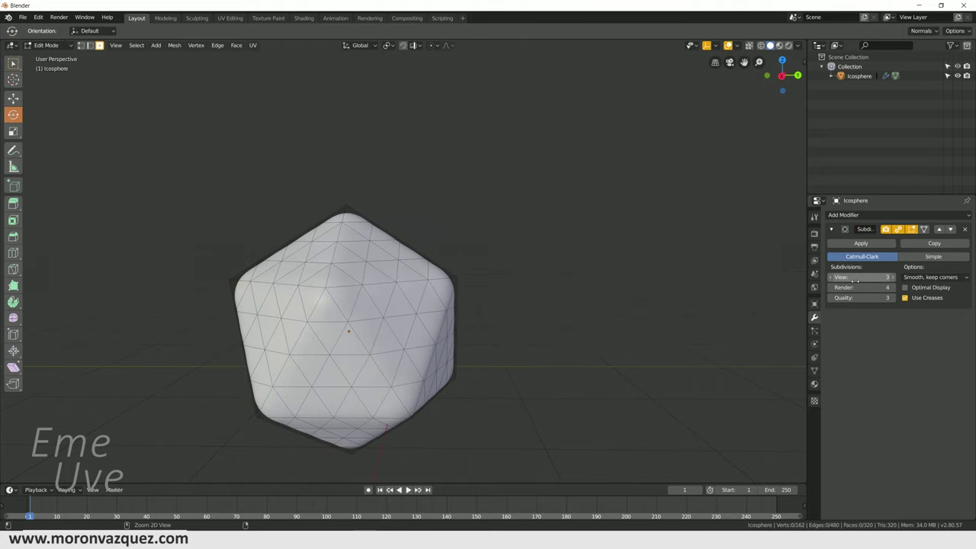
{"action": "key", "text": "1"}
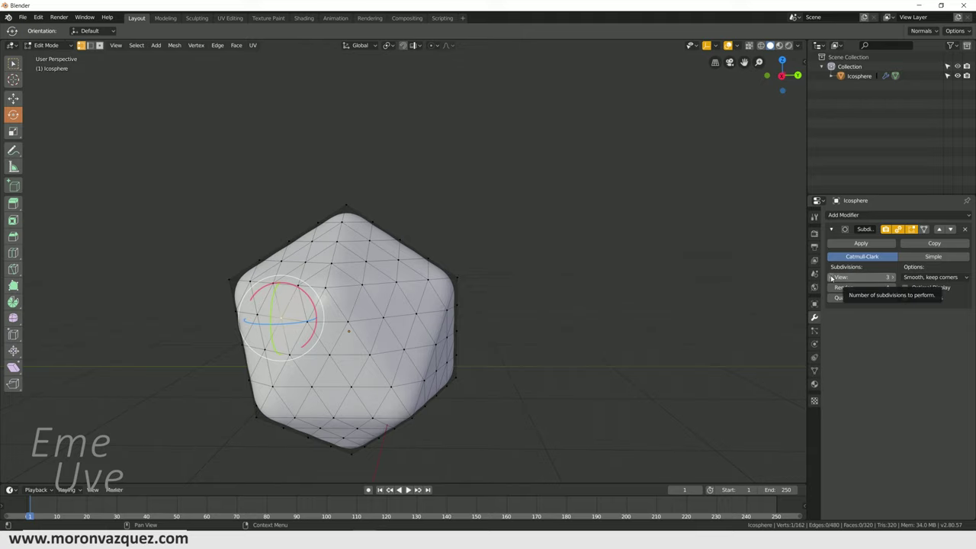
{"action": "left_click", "coordinate": [56, 47]}
{"action": "left_click", "coordinate": [47, 51]}
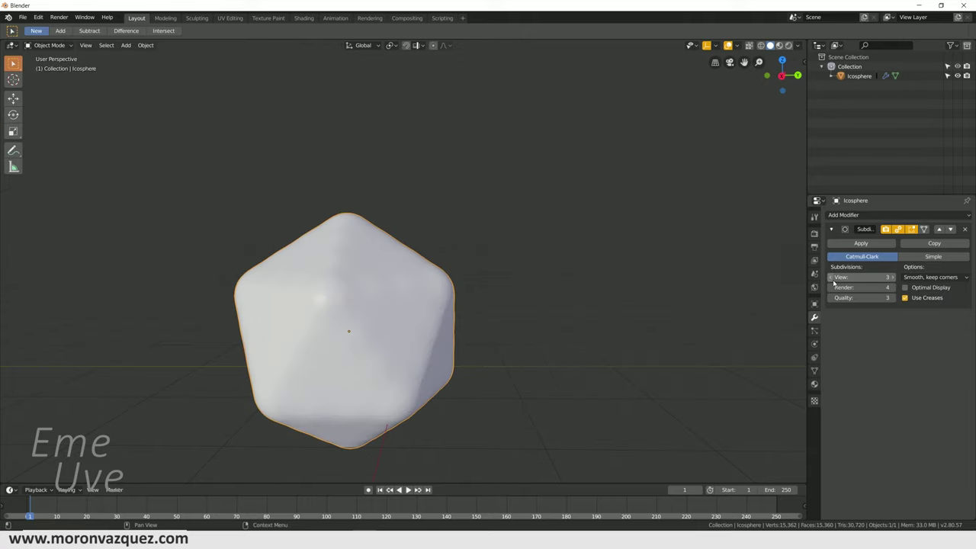
{"action": "left_click", "coordinate": [831, 277]}
{"action": "left_click", "coordinate": [831, 277]}
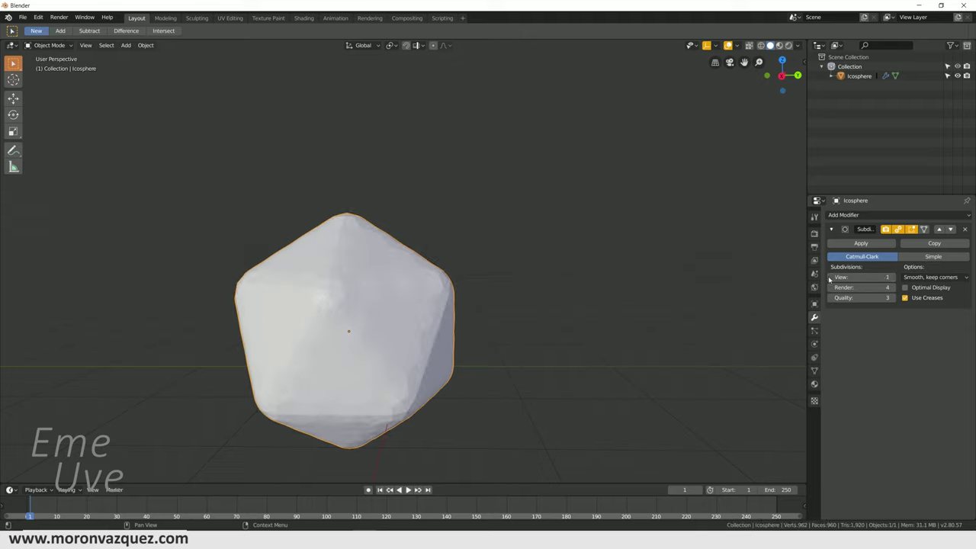
{"action": "left_click", "coordinate": [831, 278]}
{"action": "mouse_move", "coordinate": [626, 305]}
{"action": "middle_mouse_down"}
{"action": "mouse_move", "coordinate": [520, 316]}
{"action": "mouse_move", "coordinate": [621, 293]}
{"action": "middle_mouse_up"}
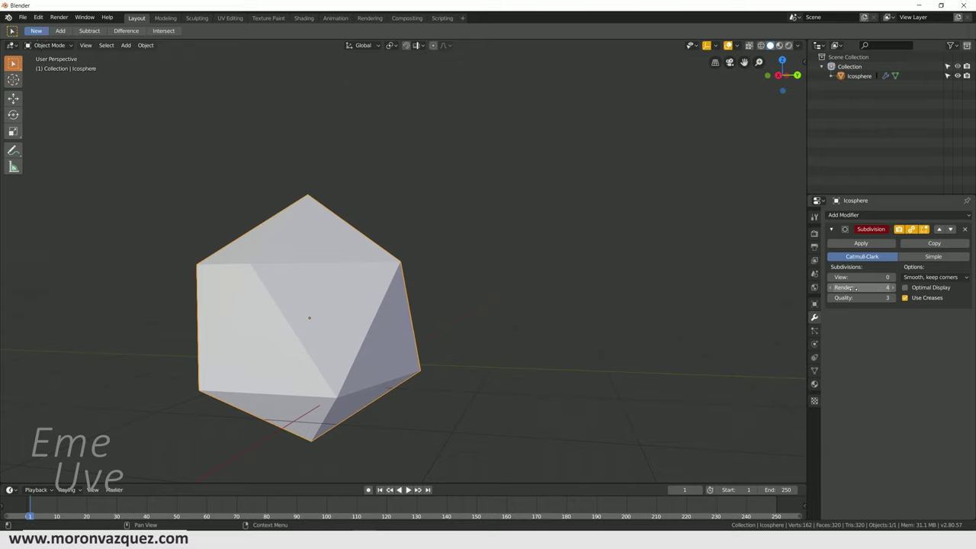
{"action": "left_click", "coordinate": [893, 278]}
{"action": "left_click", "coordinate": [893, 278]}
{"action": "left_click", "coordinate": [892, 277]}
{"action": "left_click", "coordinate": [893, 277]}
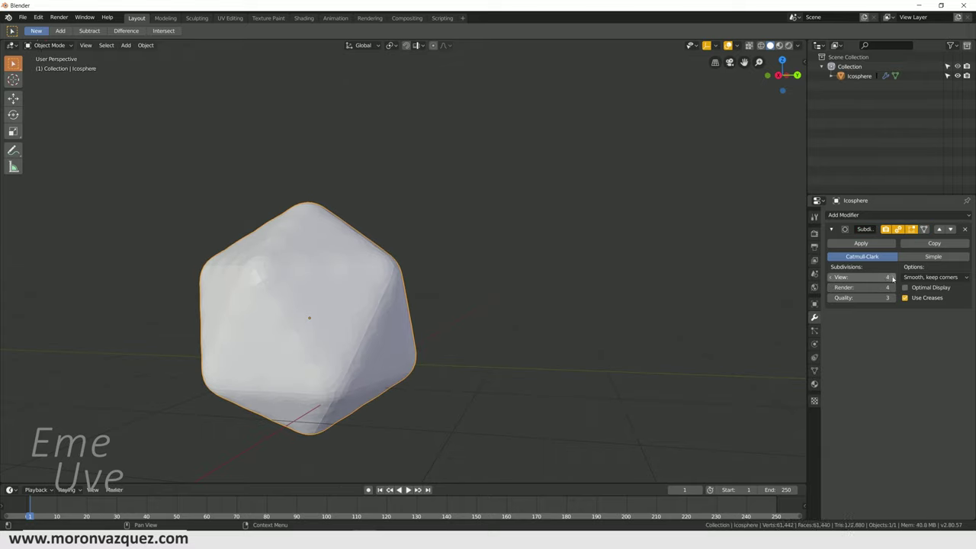
{"action": "left_click", "coordinate": [831, 277]}
{"action": "left_click", "coordinate": [831, 277]}
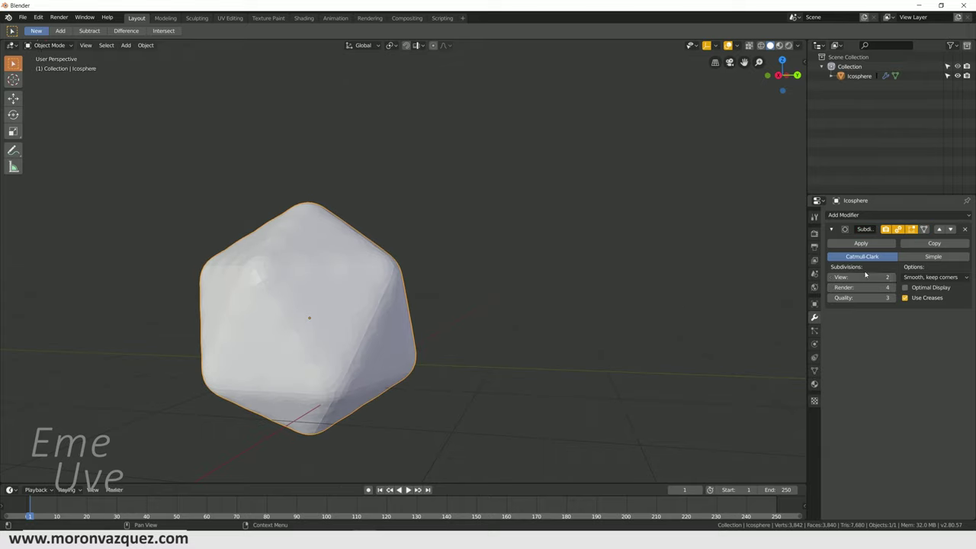
{"action": "left_click", "coordinate": [893, 277]}
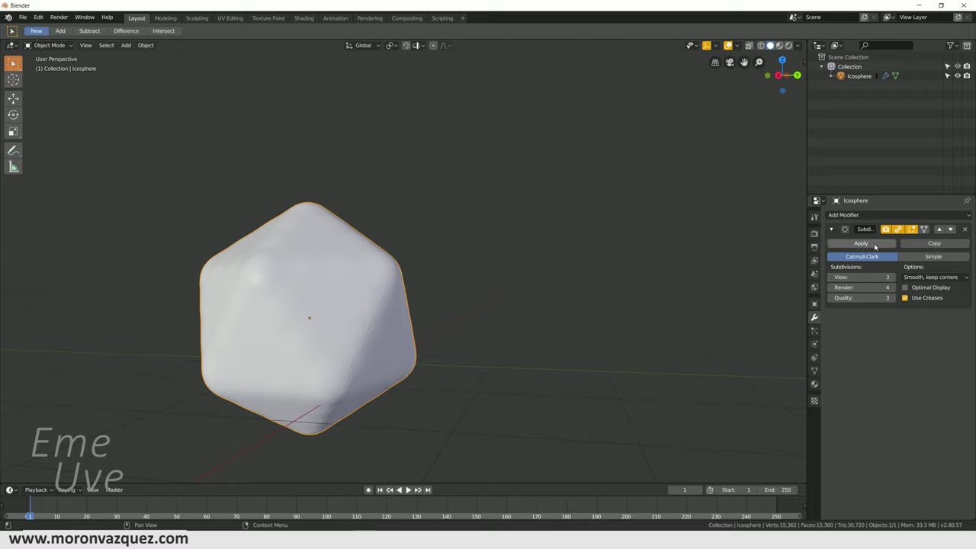
{"action": "mouse_move", "coordinate": [394, 298]}
{"action": "middle_mouse_down"}
{"action": "mouse_move", "coordinate": [453, 277]}
{"action": "mouse_move", "coordinate": [501, 283]}
{"action": "mouse_move", "coordinate": [488, 269]}
{"action": "middle_mouse_up"}
{"action": "scroll", "coordinate": [453, 276], "scroll_direction": "down", "scroll_amount": 3}
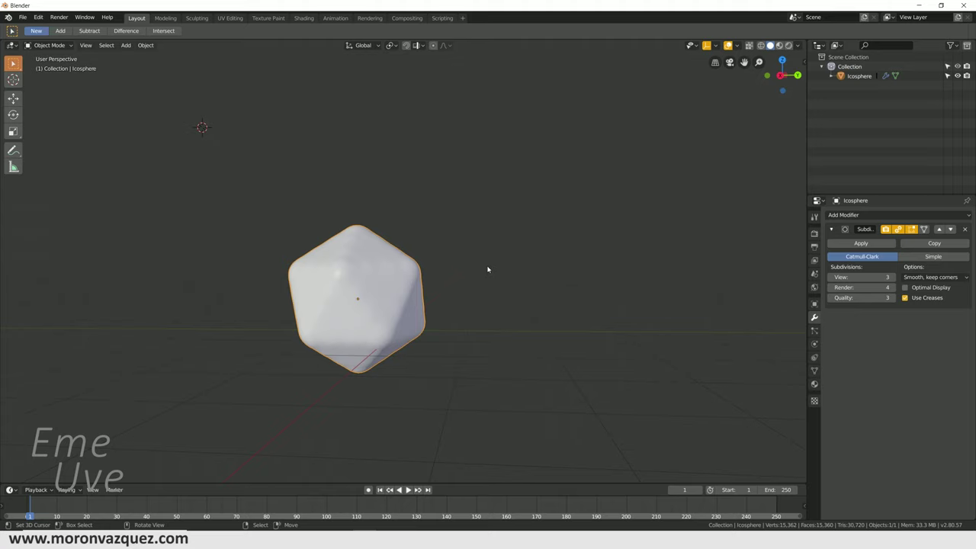
{"action": "middle_click_drag", "start_coordinate": [386, 334], "coordinate": [459, 324]}
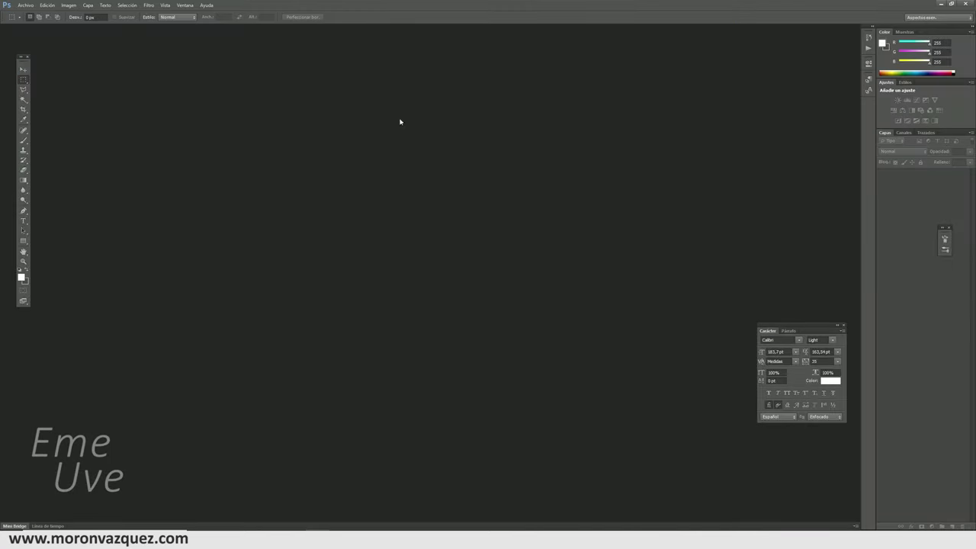
Open Espiral.jpg from the Texturas crudas folder through Archivo > Abrir.
{"action": "left_click", "coordinate": [26, 5]}
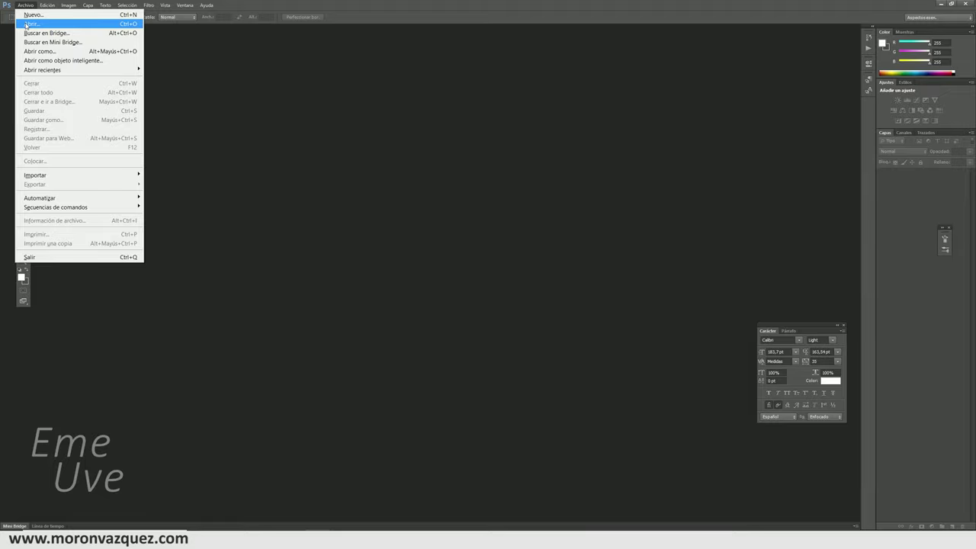
{"action": "left_click", "coordinate": [28, 25]}
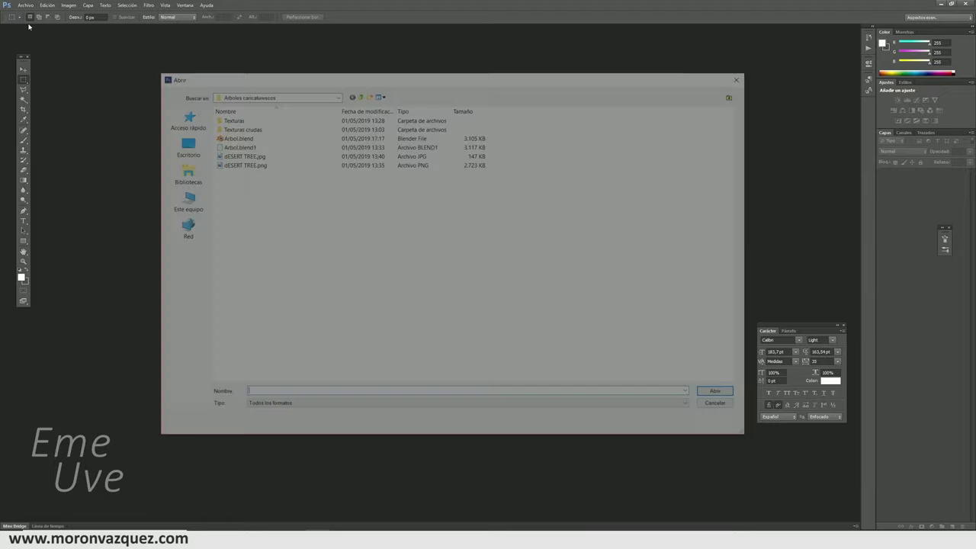
{"action": "double_click", "coordinate": [229, 126]}
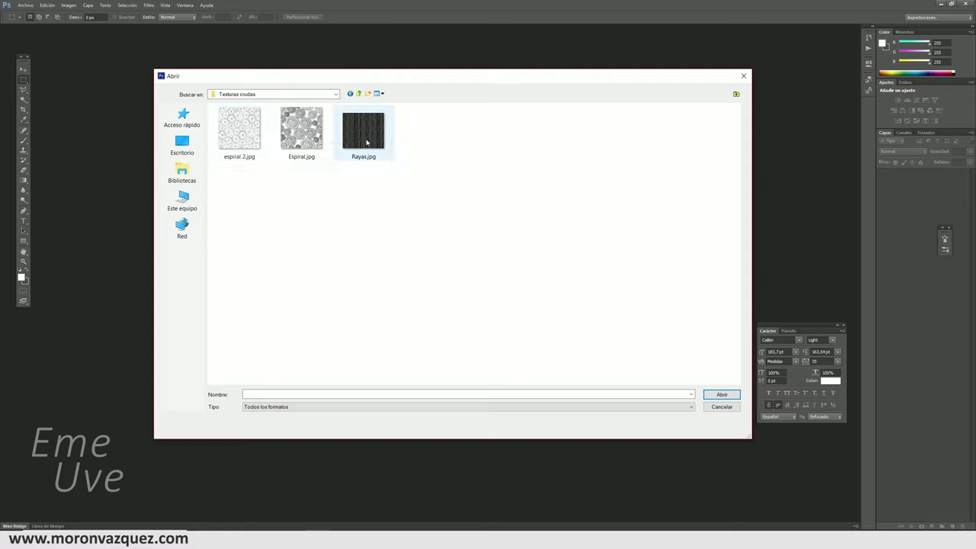
{"action": "left_click", "coordinate": [289, 136]}
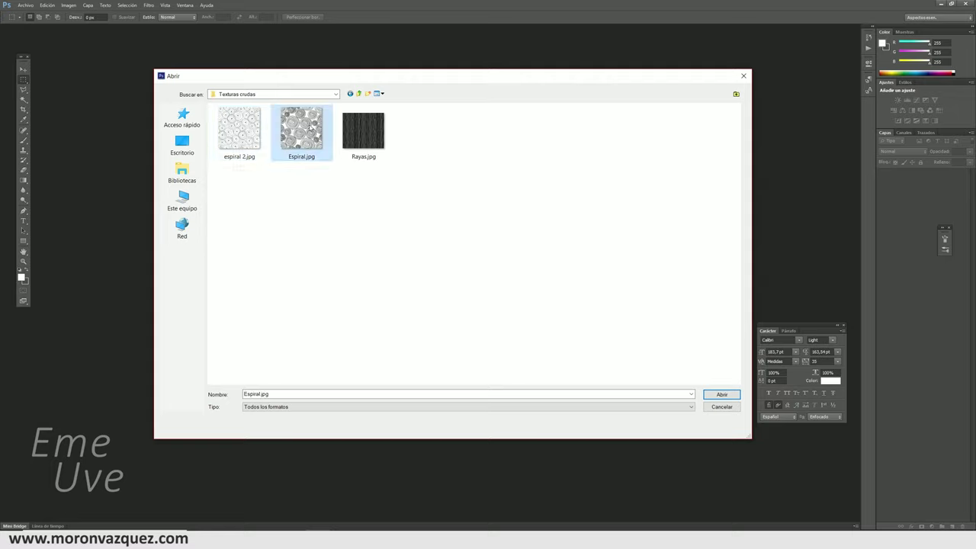
{"action": "left_click", "coordinate": [723, 395]}
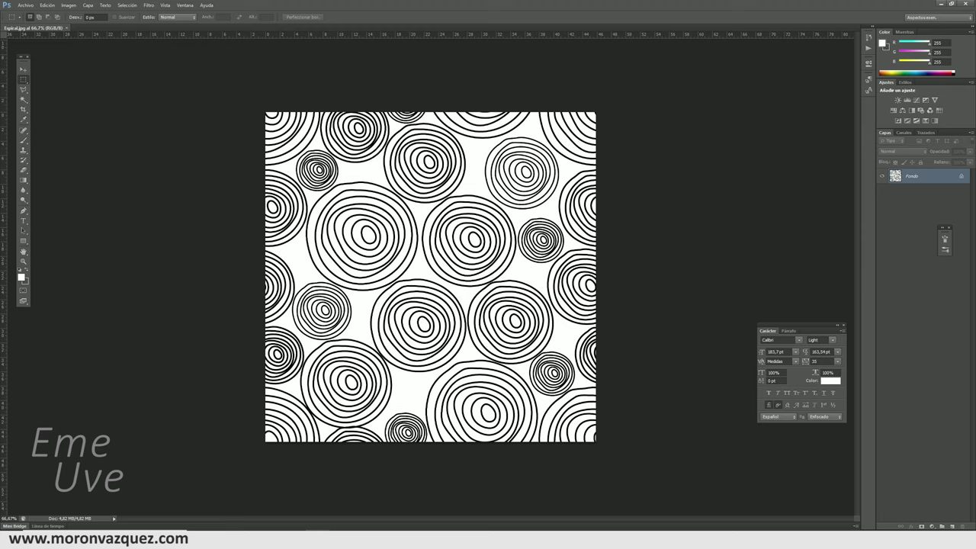
Apply a colorized Tono/saturación adjustment with hue 105, saturation 56 and lightness +36.
{"action": "left_click", "coordinate": [67, 4]}
{"action": "mouse_move", "coordinate": [76, 28]}
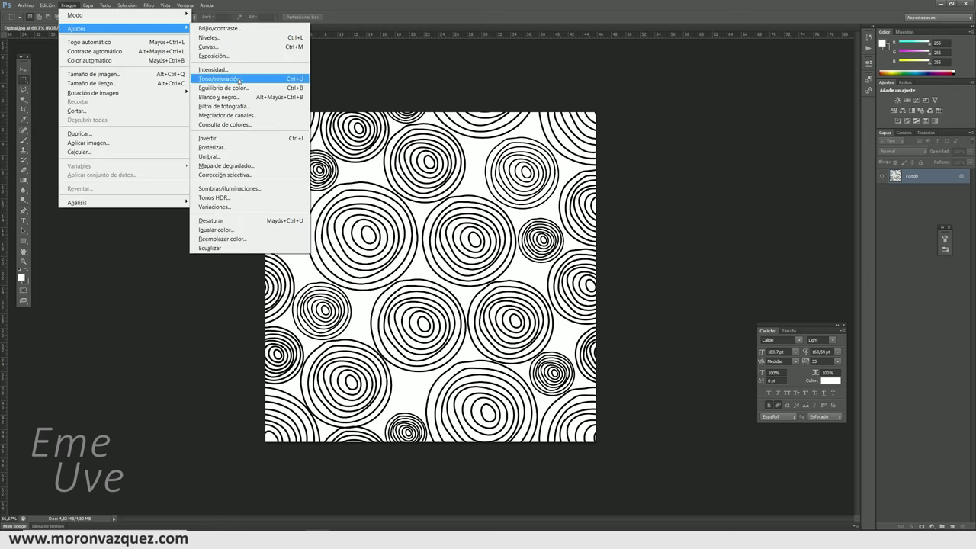
{"action": "left_click", "coordinate": [239, 80]}
{"action": "left_click", "coordinate": [648, 218]}
{"action": "mouse_move", "coordinate": [549, 192]}
{"action": "left_mouse_down"}
{"action": "mouse_move", "coordinate": [572, 192]}
{"action": "mouse_move", "coordinate": [551, 174]}
{"action": "left_mouse_up"}
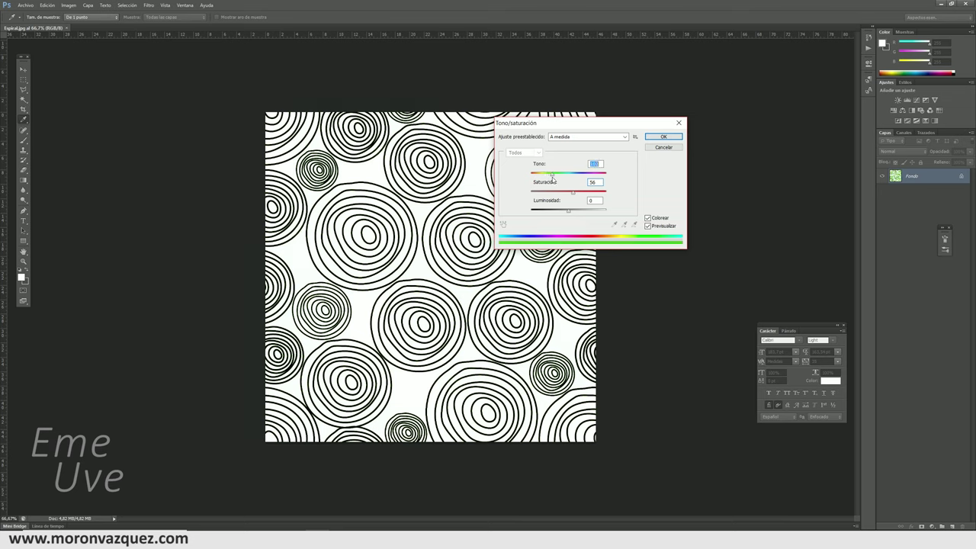
{"action": "left_click_drag", "start_coordinate": [570, 212], "coordinate": [580, 211]}
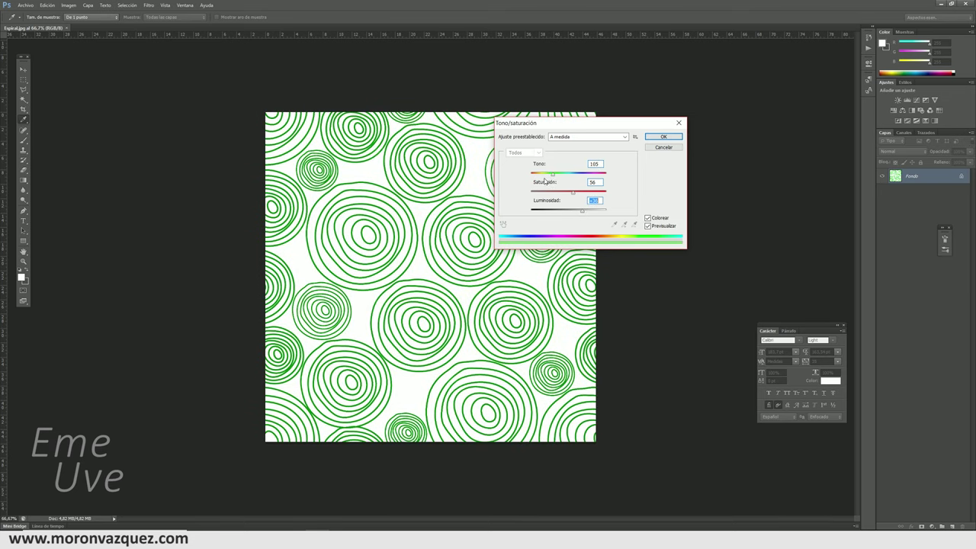
{"action": "left_click_drag", "start_coordinate": [552, 174], "coordinate": [575, 193]}
{"action": "left_click", "coordinate": [663, 136]}
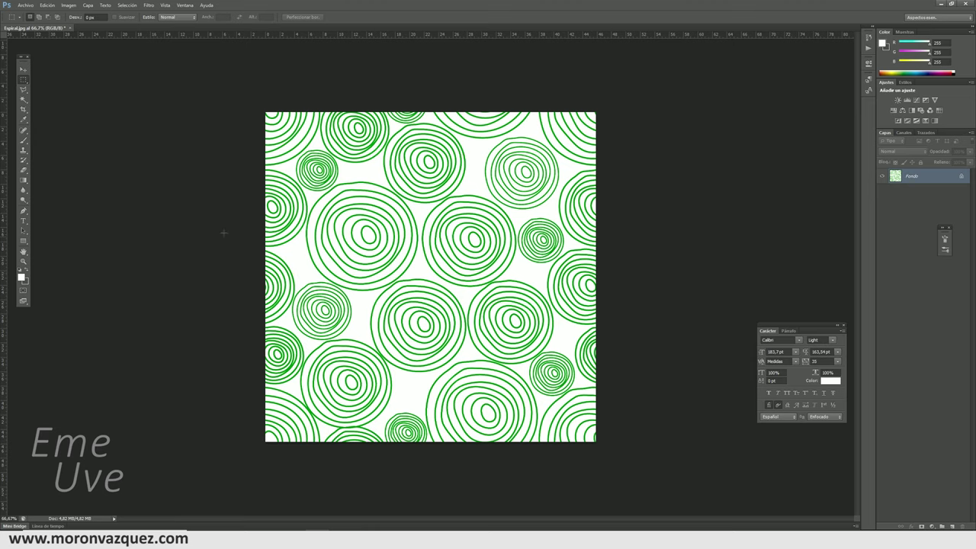
Add a new layer, convert Fondo into Capa 0, and move it above Capa 1.
{"action": "left_click", "coordinate": [951, 526]}
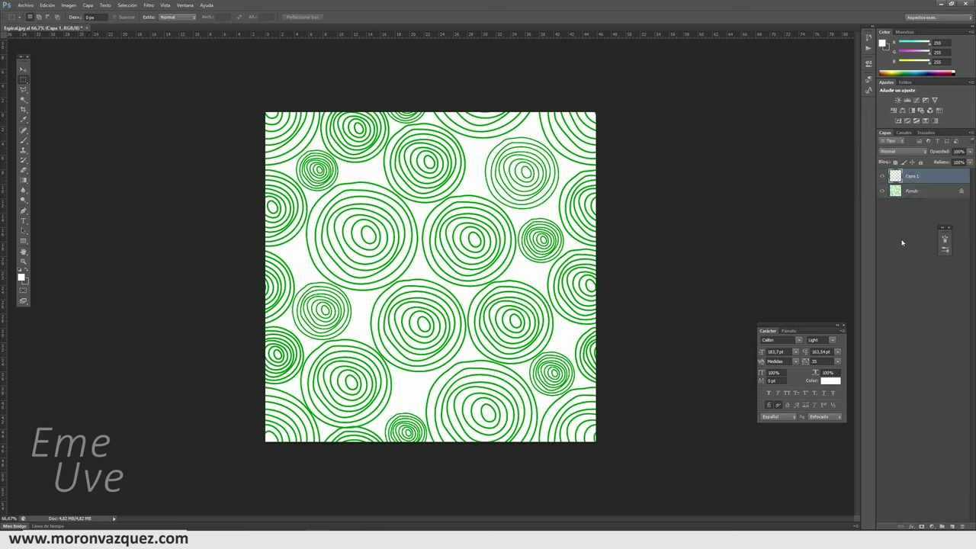
{"action": "left_click", "coordinate": [962, 192]}
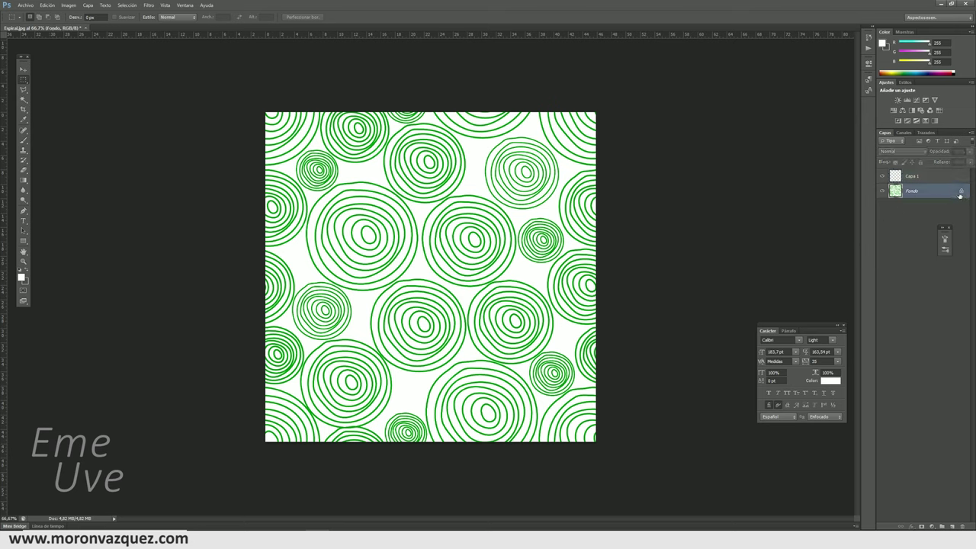
{"action": "double_click", "coordinate": [960, 194]}
{"action": "key", "text": "Return"}
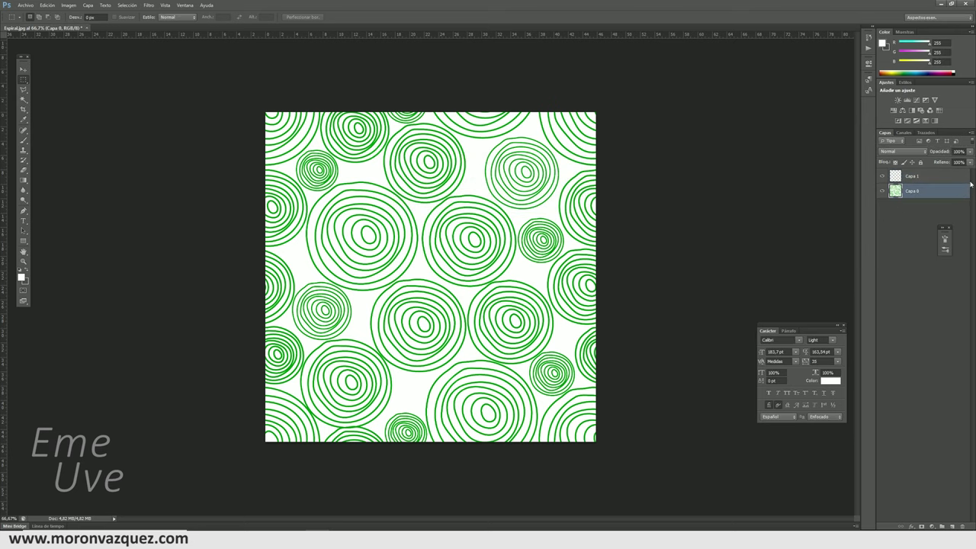
{"action": "left_click_drag", "start_coordinate": [920, 191], "coordinate": [915, 175]}
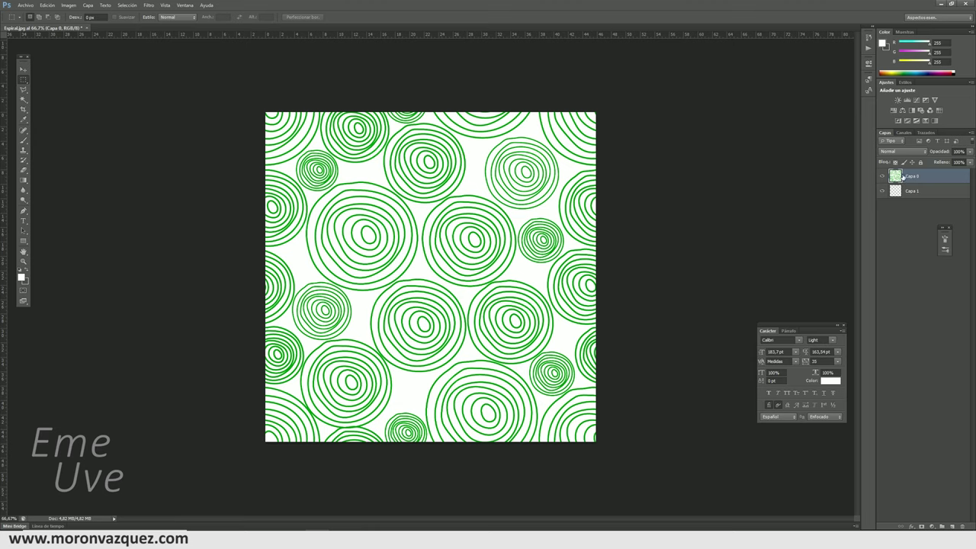
Select the empty Capa 1, hide Capa 0, and select the entire canvas.
{"action": "left_click", "coordinate": [930, 194]}
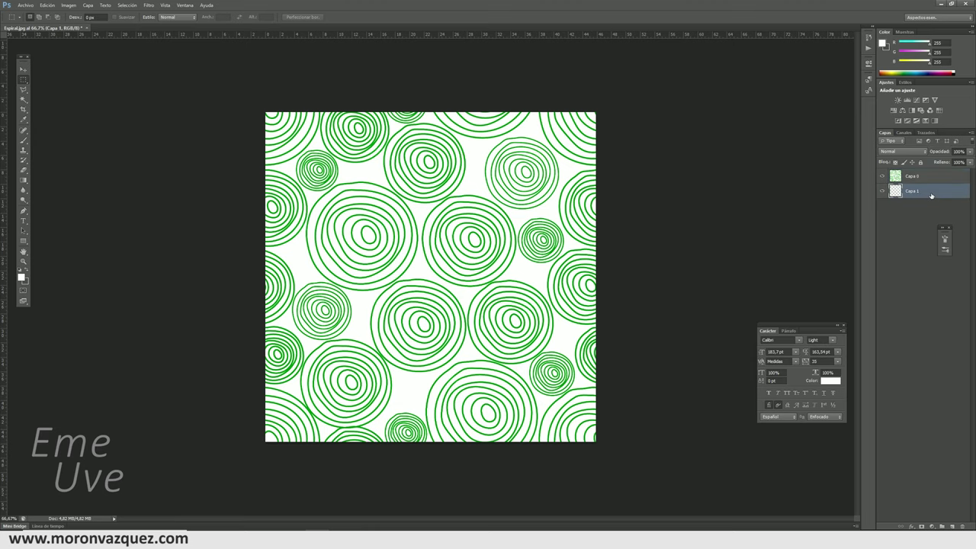
{"action": "left_click", "coordinate": [882, 176]}
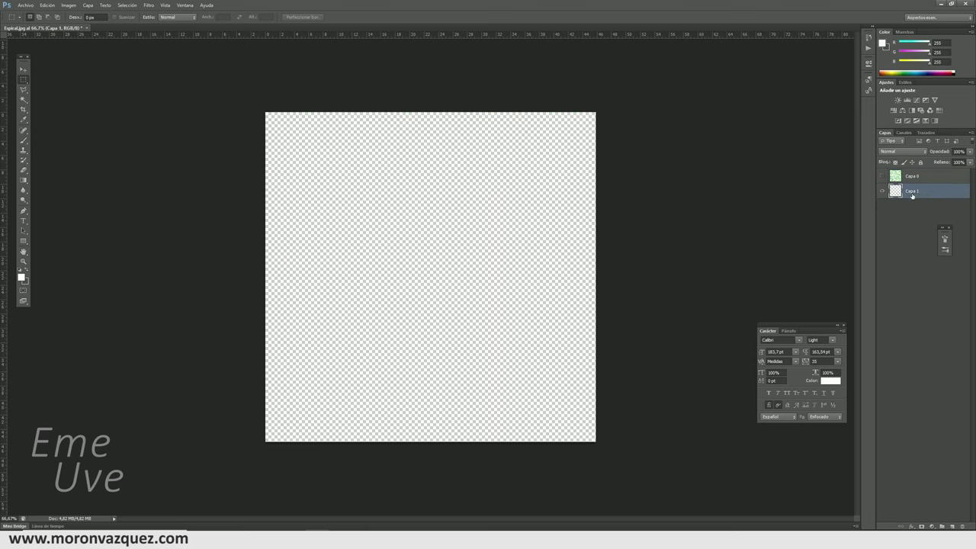
{"action": "left_click", "coordinate": [127, 6]}
{"action": "left_click", "coordinate": [129, 13]}
{"action": "left_click", "coordinate": [48, 6]}
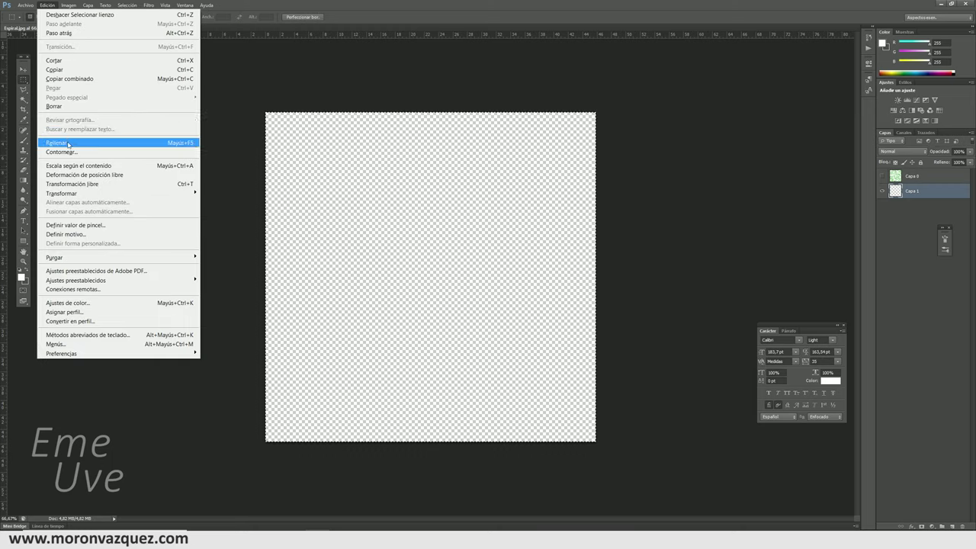
Fill Capa 1 with a custom bright yellow-green, then show Capa 0 again.
{"action": "left_click", "coordinate": [70, 143]}
{"action": "left_click", "coordinate": [524, 170]}
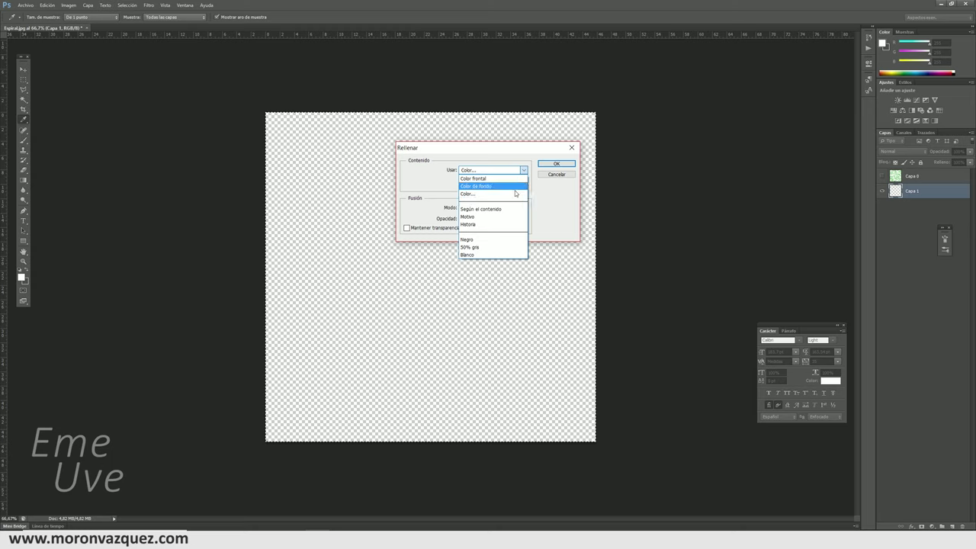
{"action": "left_click", "coordinate": [492, 193]}
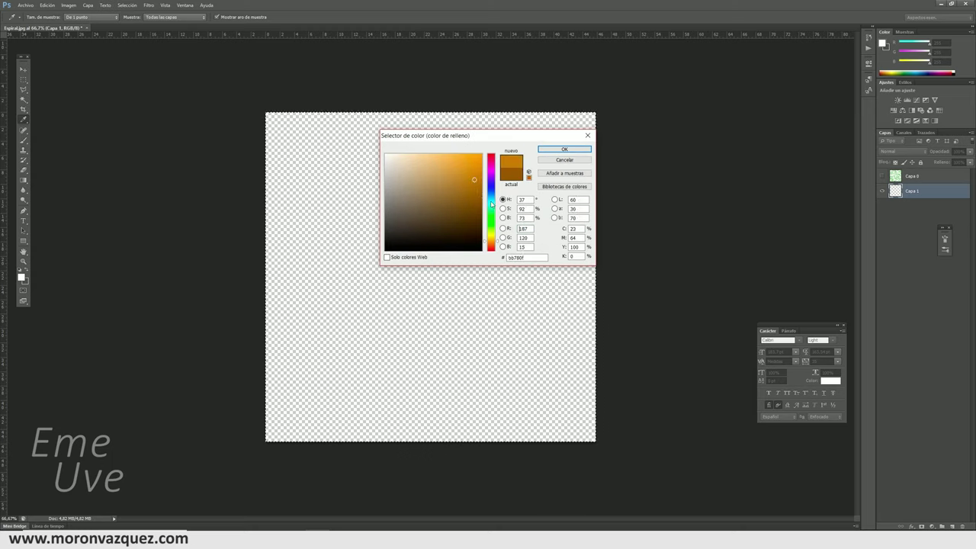
{"action": "left_click", "coordinate": [489, 217]}
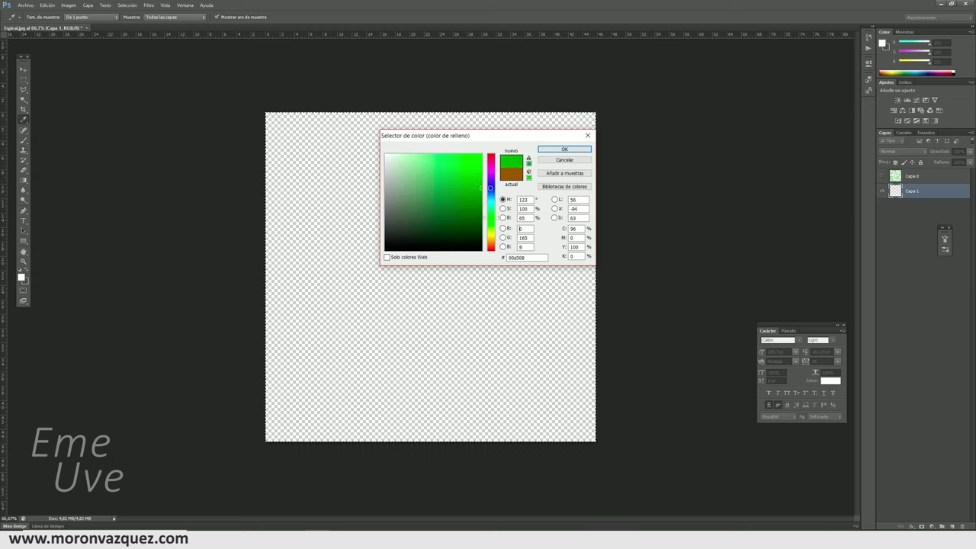
{"action": "left_click_drag", "start_coordinate": [489, 181], "coordinate": [492, 225]}
{"action": "left_click", "coordinate": [482, 184]}
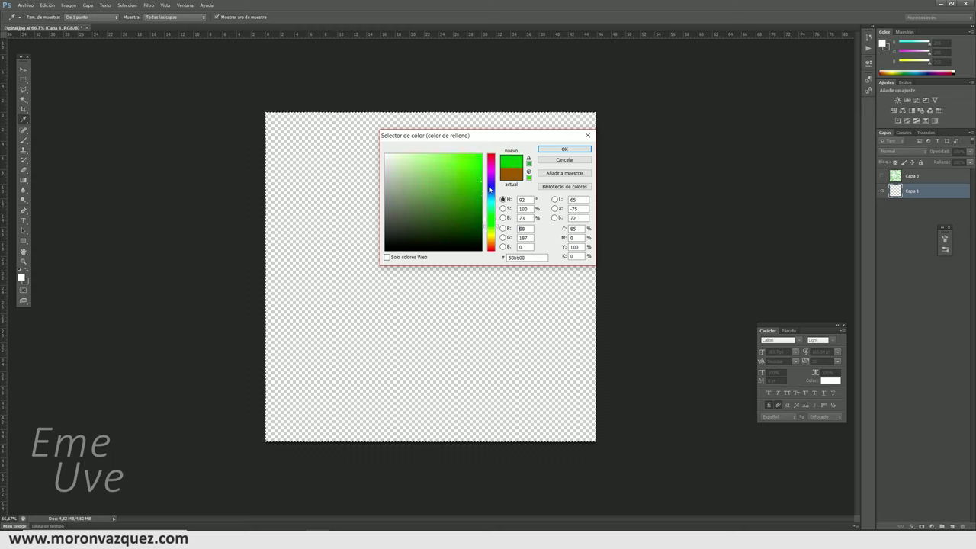
{"action": "left_click", "coordinate": [491, 232]}
{"action": "left_click_drag", "start_coordinate": [495, 232], "coordinate": [495, 231]}
{"action": "left_click", "coordinate": [564, 149]}
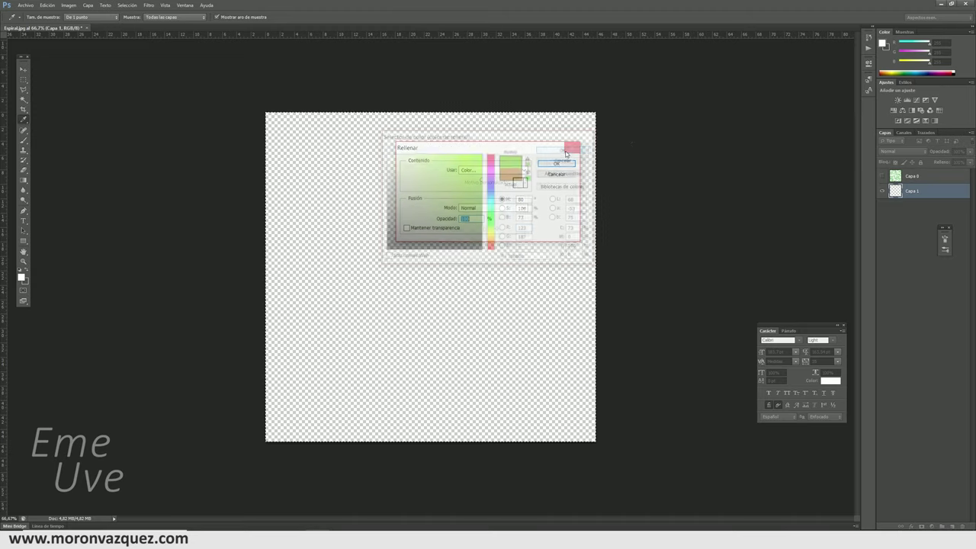
{"action": "left_click", "coordinate": [555, 163]}
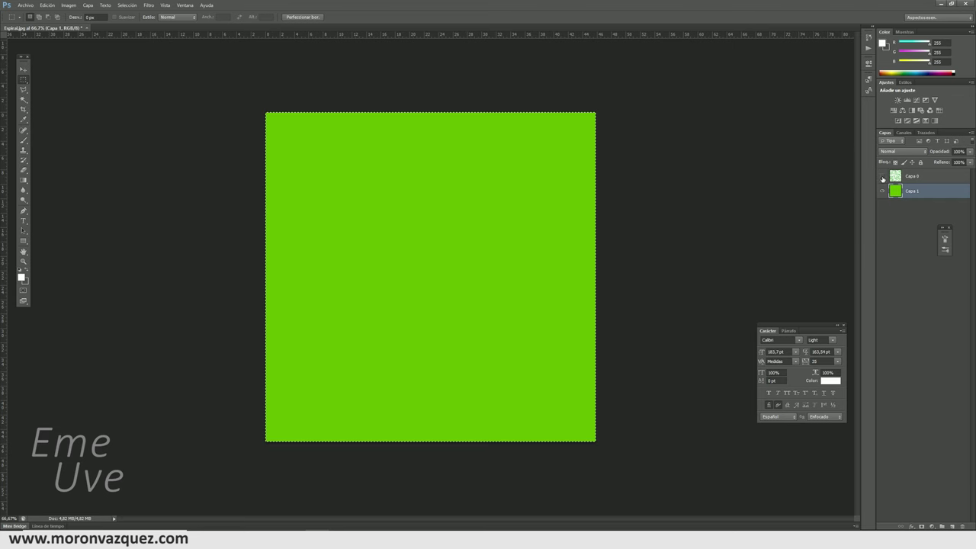
{"action": "left_click", "coordinate": [883, 177]}
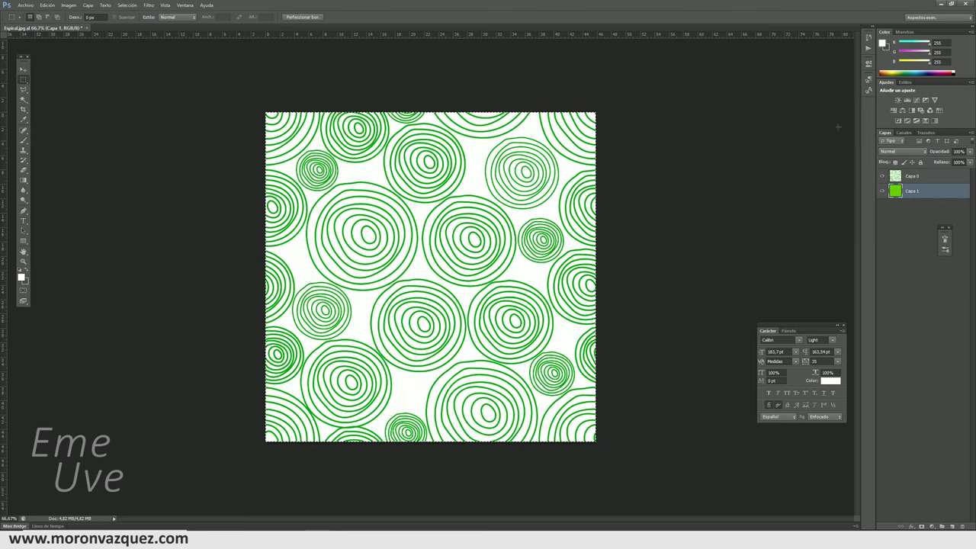
Select the white on Capa 0 with Color Range, delete it, and deselect.
{"action": "left_click", "coordinate": [930, 177]}
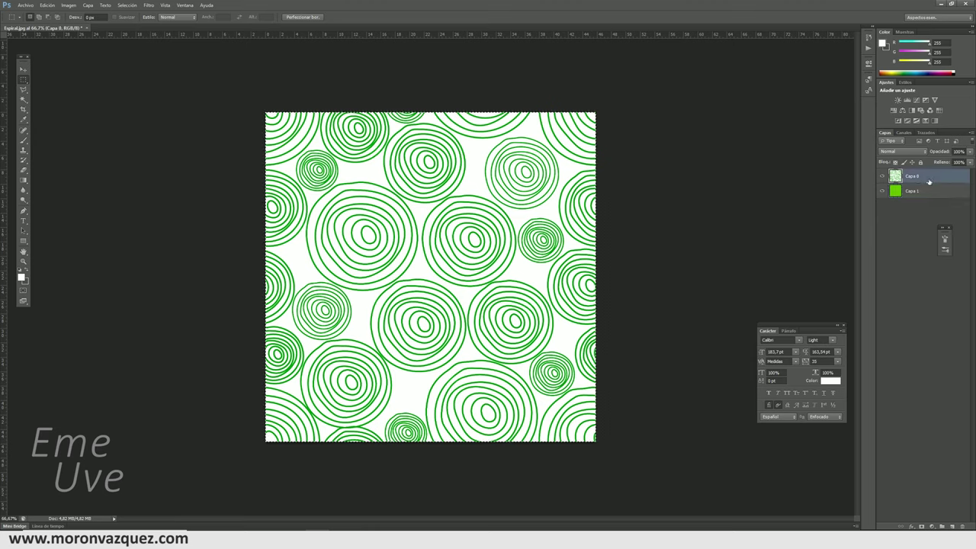
{"action": "left_click", "coordinate": [126, 4]}
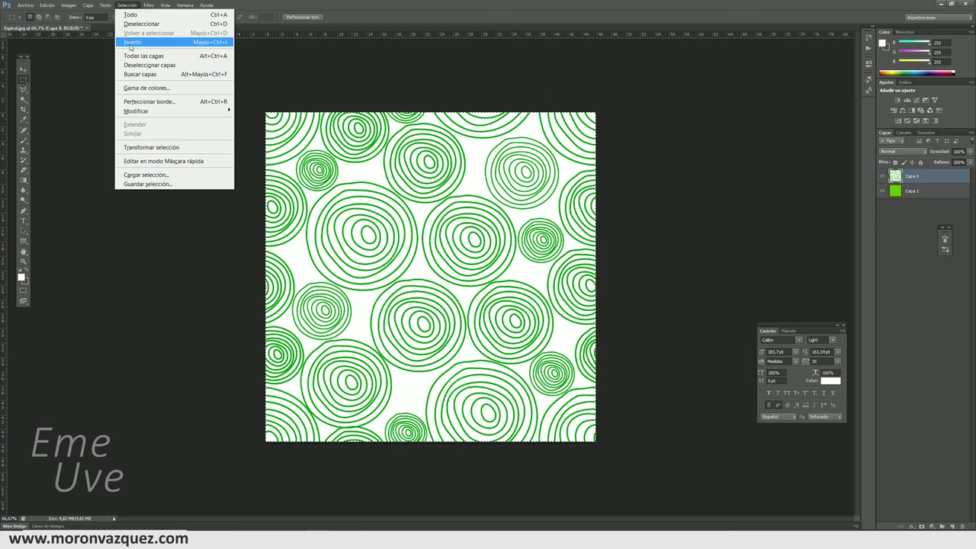
{"action": "left_click", "coordinate": [146, 89]}
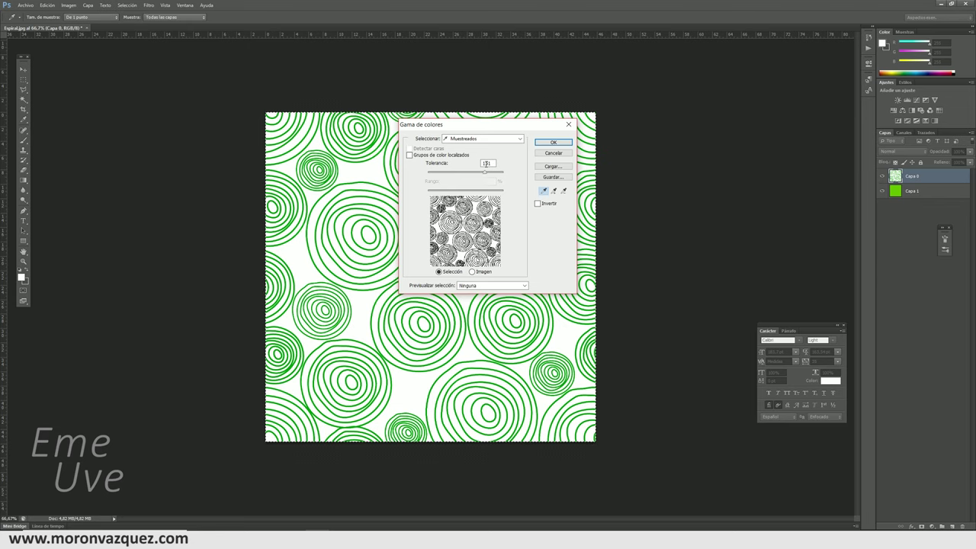
{"action": "left_click", "coordinate": [547, 143]}
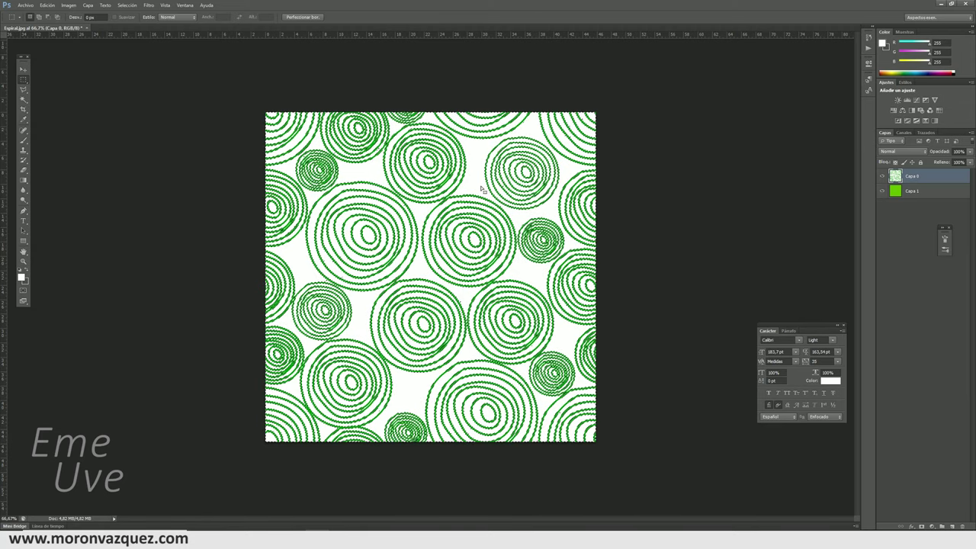
{"action": "key", "text": "Delete"}
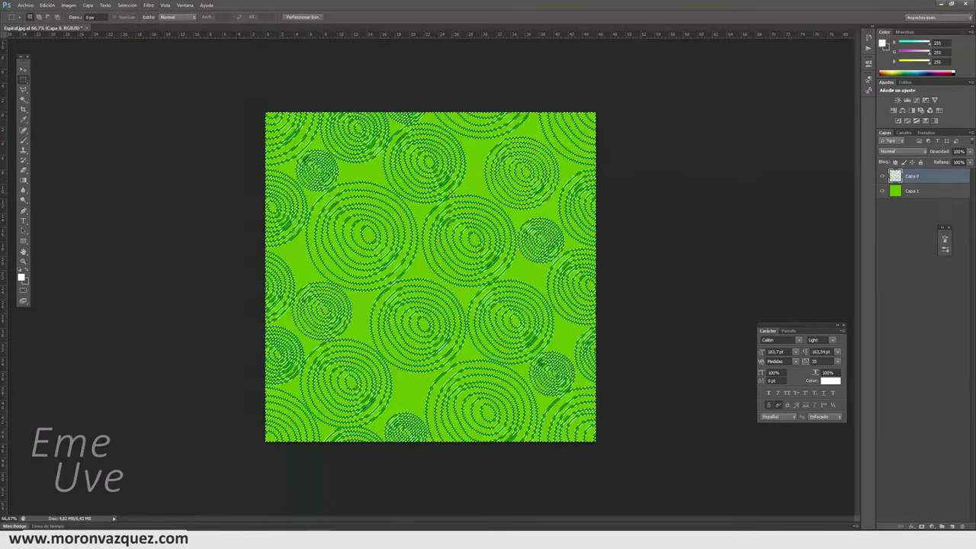
{"action": "key", "text": "ctrl+d"}
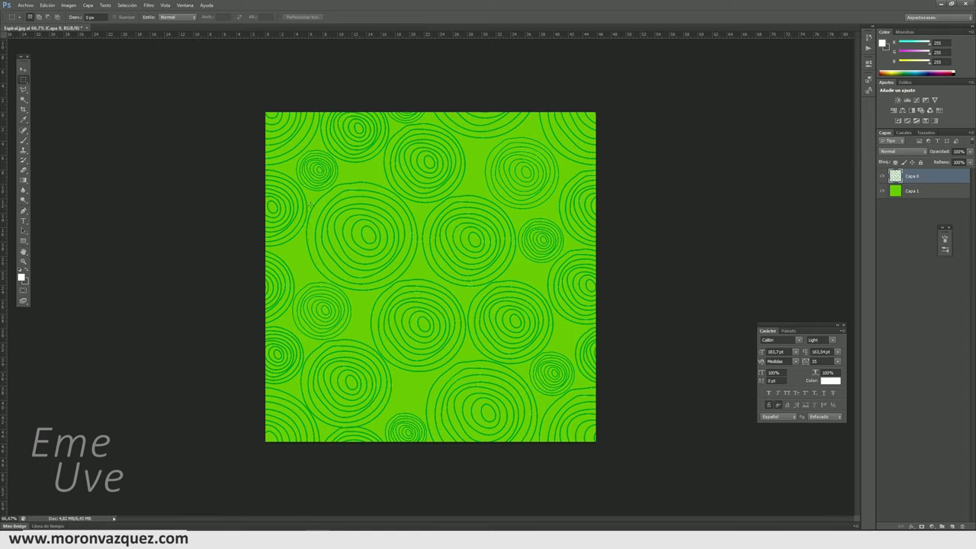
Zoom in to check the spiral edges, zoom back out, and revert to the colour-range selection.
{"action": "left_click", "coordinate": [22, 260]}
{"action": "left_click", "coordinate": [443, 237]}
{"action": "left_click", "coordinate": [443, 237]}
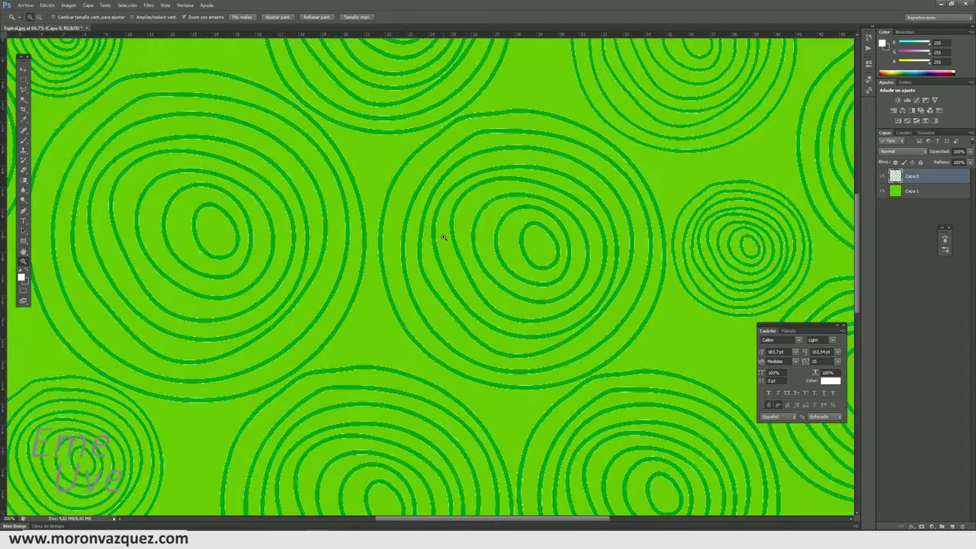
{"action": "left_click", "coordinate": [443, 237]}
{"action": "left_click", "coordinate": [440, 238], "text": "alt"}
{"action": "left_click", "coordinate": [450, 233], "text": "alt"}
{"action": "left_click", "coordinate": [457, 230], "text": "alt"}
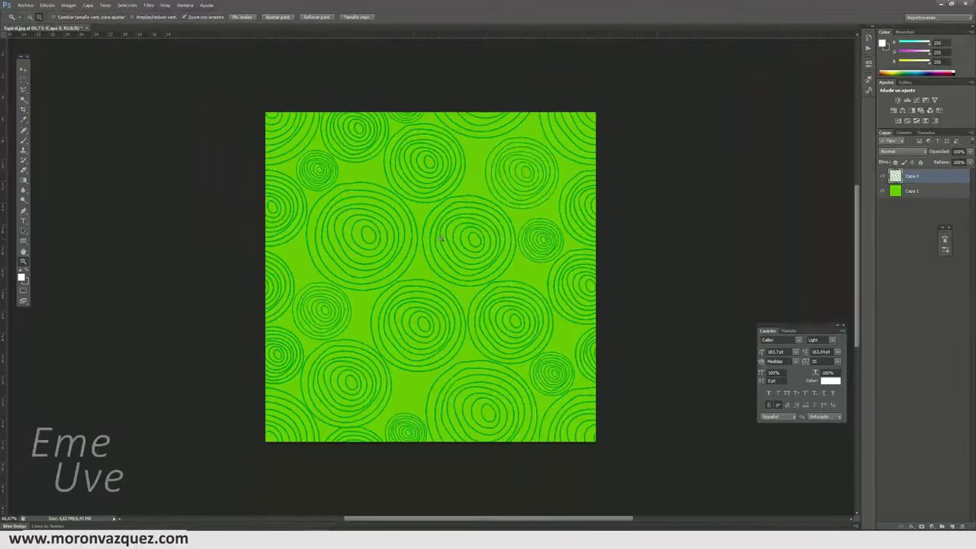
{"action": "left_click", "coordinate": [895, 176], "text": "ctrl"}
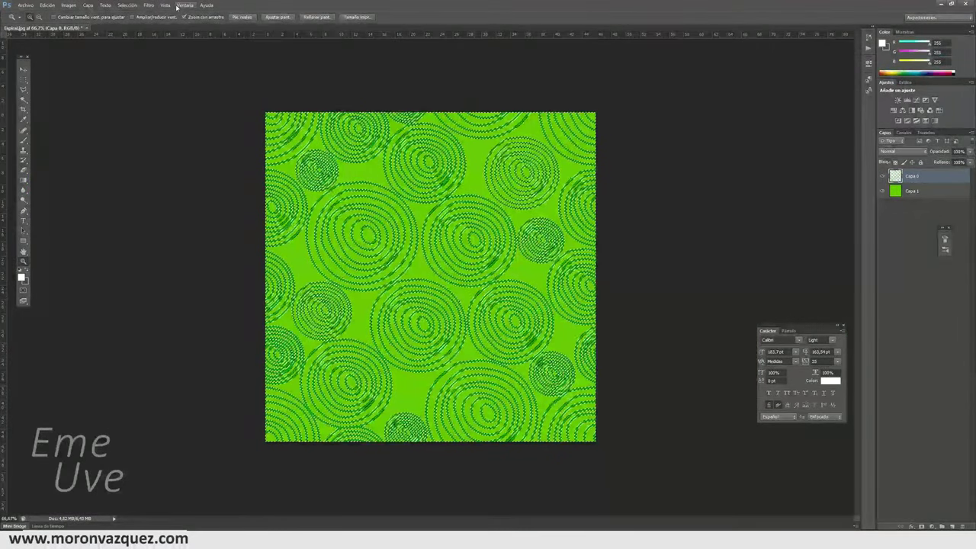
Undo back to the white background, then select the spirals with Color Range at fuzziness 200.
{"action": "key", "text": "ctrl+d"}
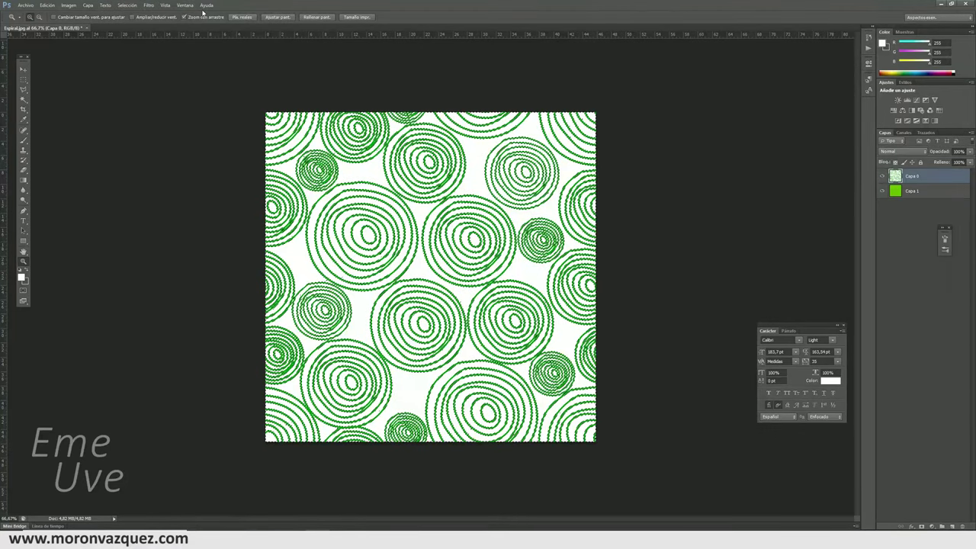
{"action": "left_click", "coordinate": [124, 6]}
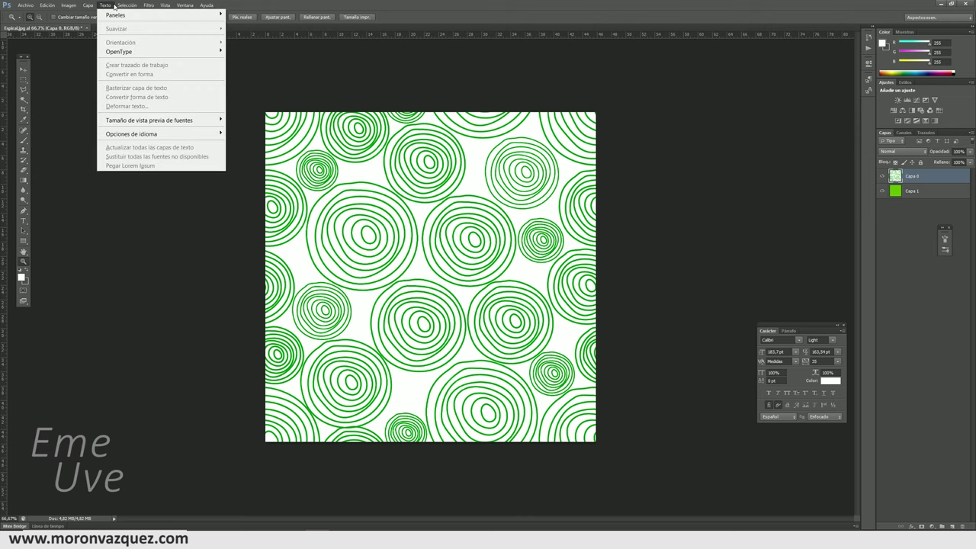
{"action": "left_click", "coordinate": [146, 88]}
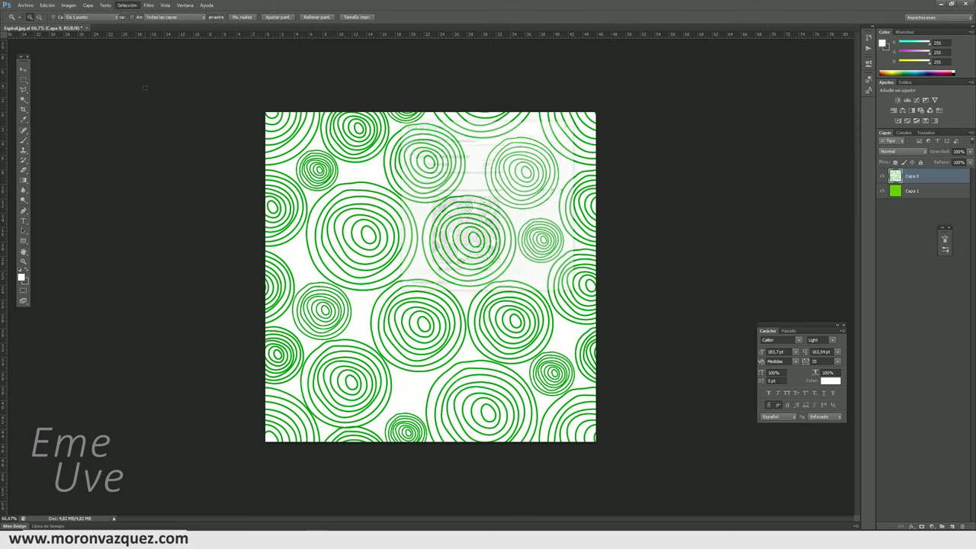
{"action": "left_click_drag", "start_coordinate": [482, 173], "coordinate": [505, 174]}
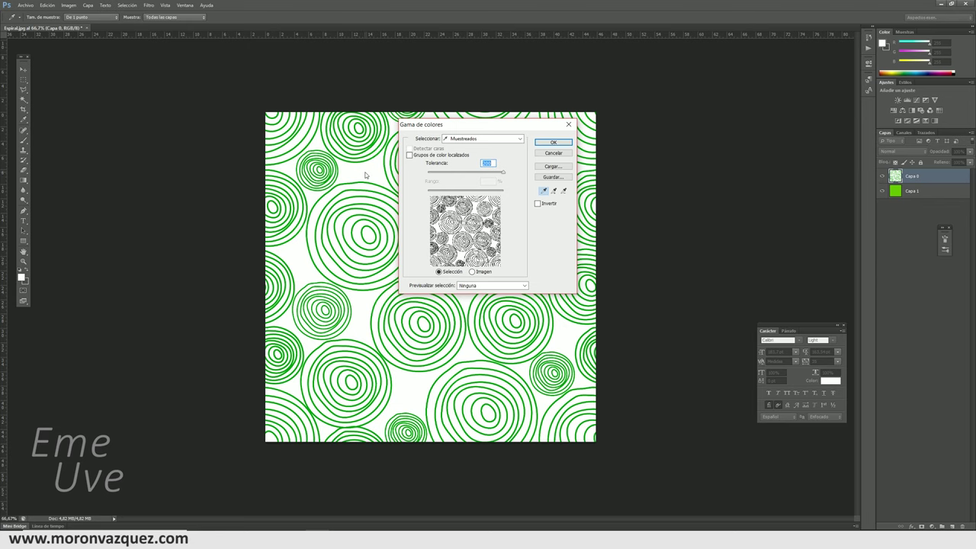
{"action": "left_click", "coordinate": [553, 142]}
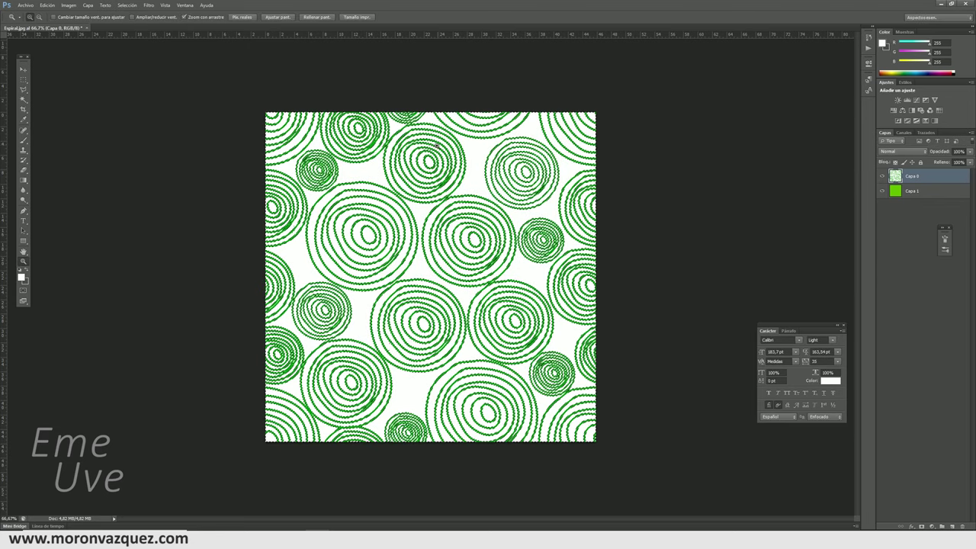
Delete the selected white areas, view at 100%, and save the texture as Hojas.jpg in JPEG format.
{"action": "key", "text": "ctrl+d"}
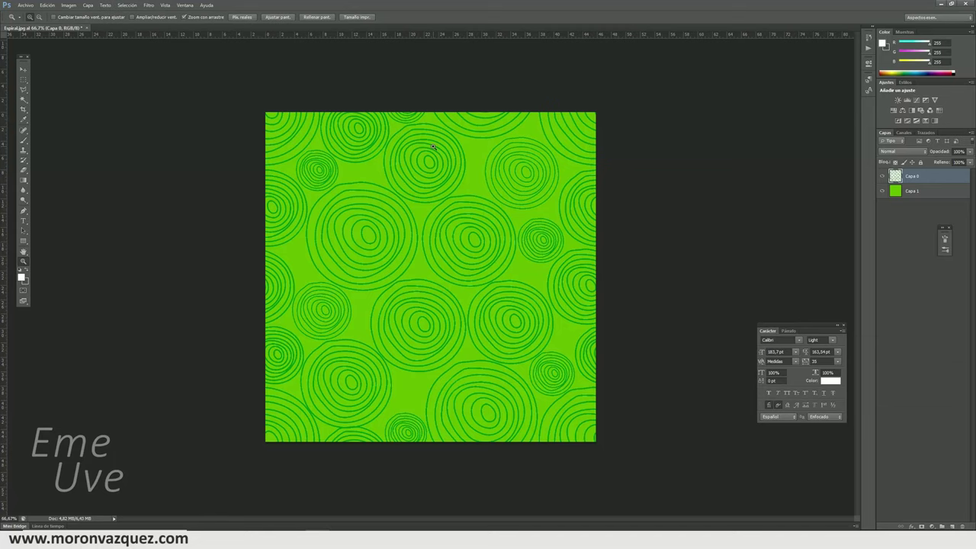
{"action": "left_click", "coordinate": [457, 284]}
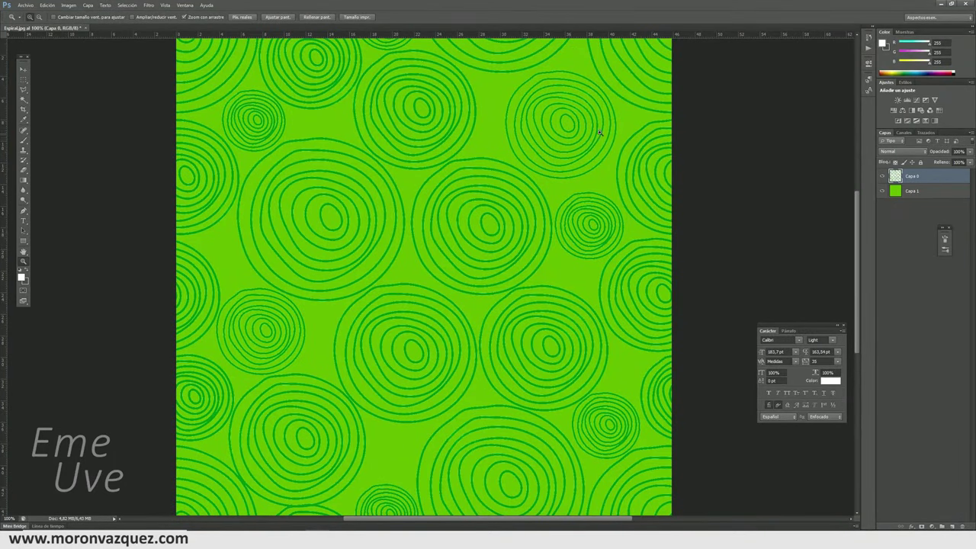
{"action": "left_click", "coordinate": [26, 6]}
{"action": "left_click", "coordinate": [73, 120]}
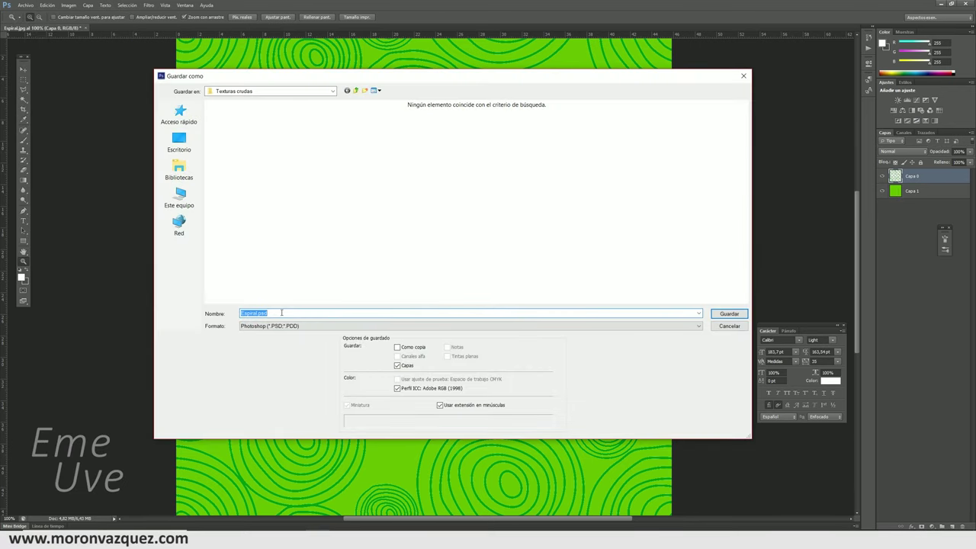
{"action": "type", "text": "NJAS"}
{"action": "left_click", "coordinate": [533, 326]}
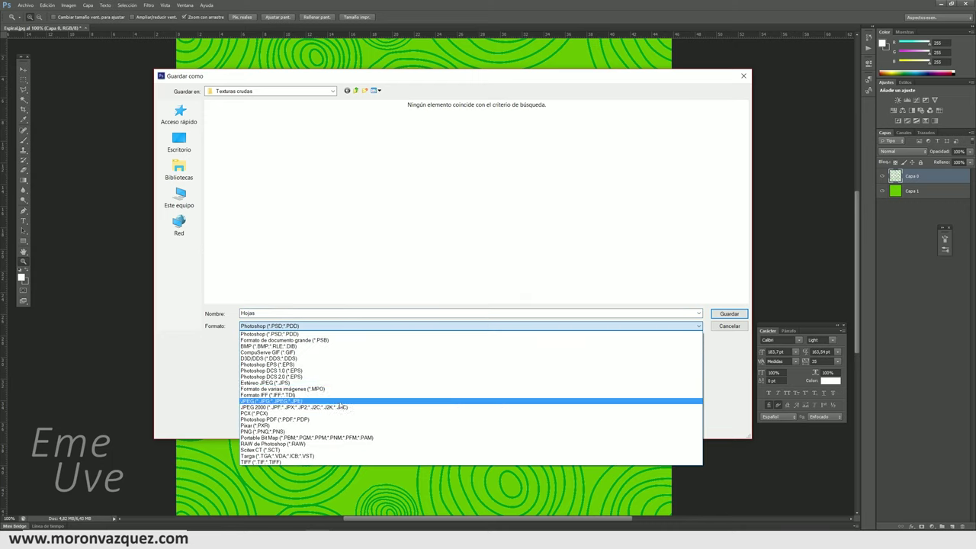
{"action": "left_click", "coordinate": [345, 401]}
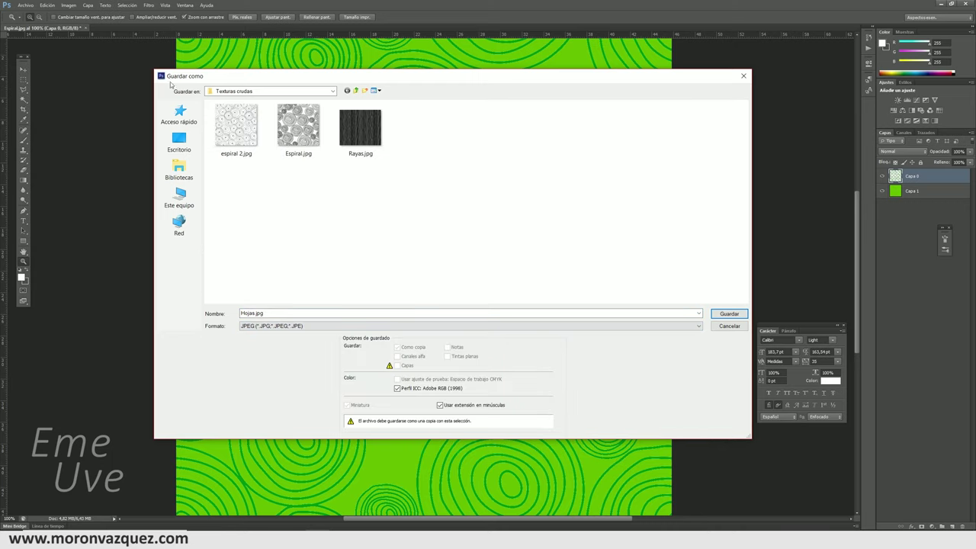
{"action": "left_click", "coordinate": [730, 314]}
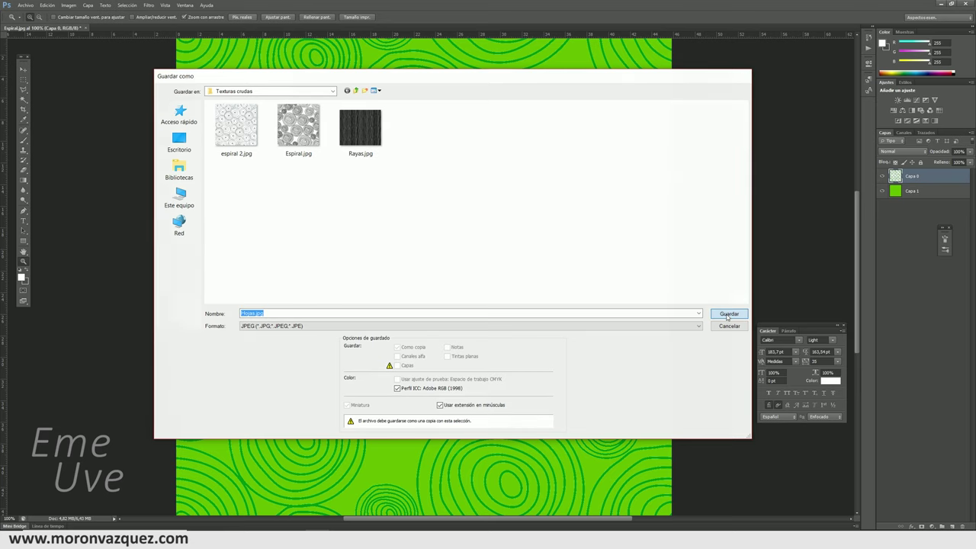
{"action": "left_click", "coordinate": [531, 155]}
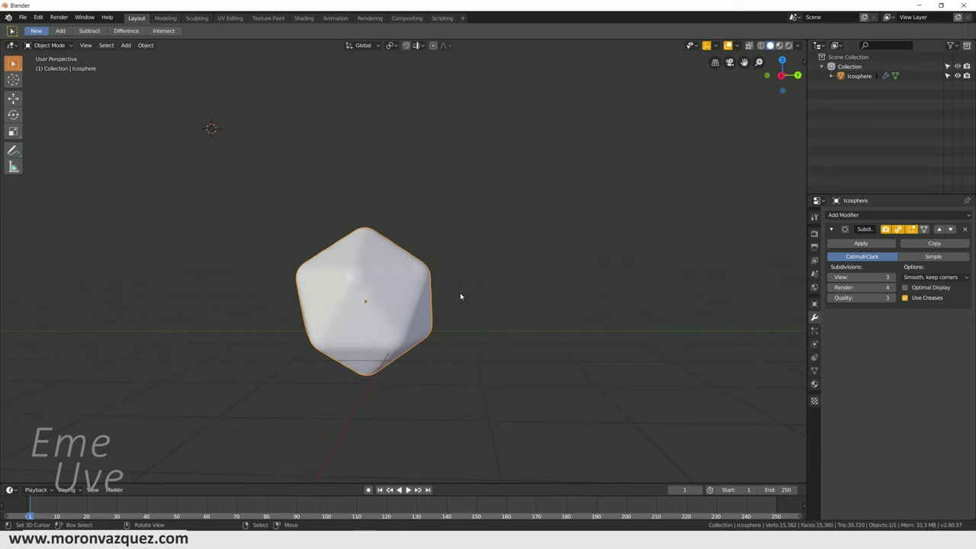
Switch the viewport to material preview and add a new material to the icosphere.
{"action": "left_click", "coordinate": [779, 47]}
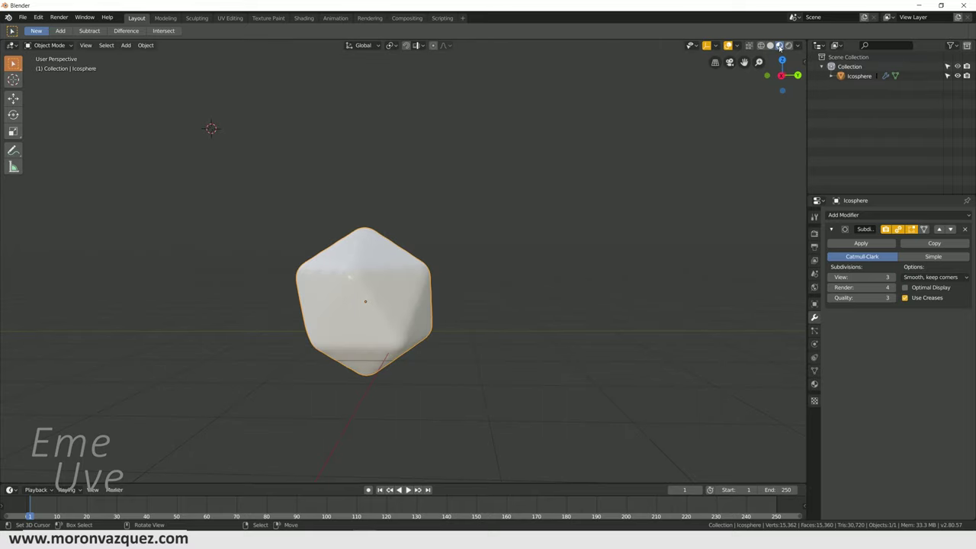
{"action": "left_click", "coordinate": [814, 385]}
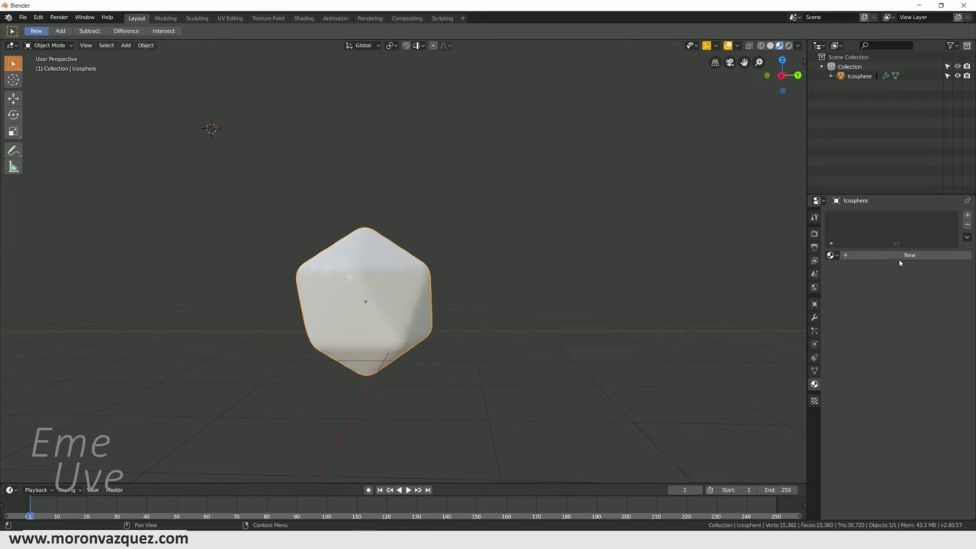
{"action": "left_click", "coordinate": [900, 256]}
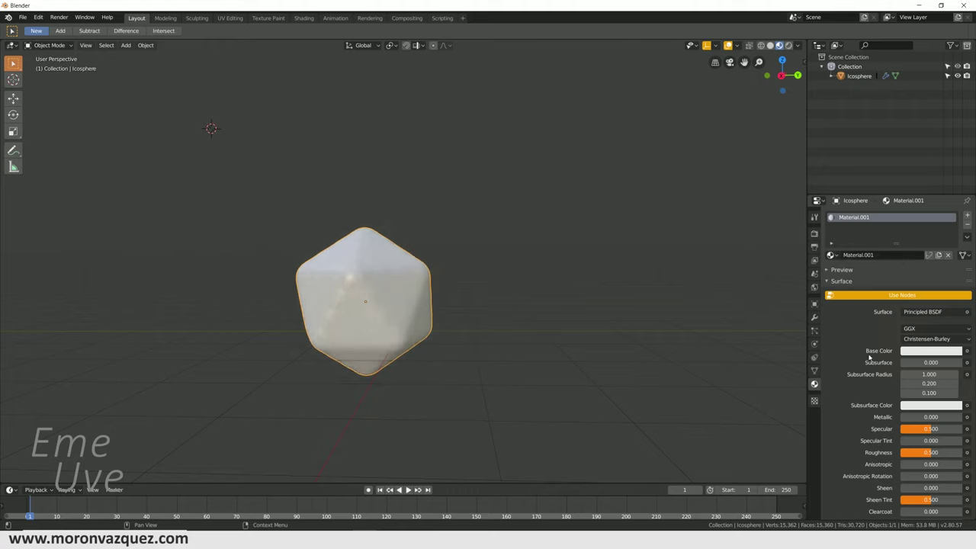
Drive the Base Color with an Image Texture and browse to the project drive.
{"action": "left_click", "coordinate": [968, 352]}
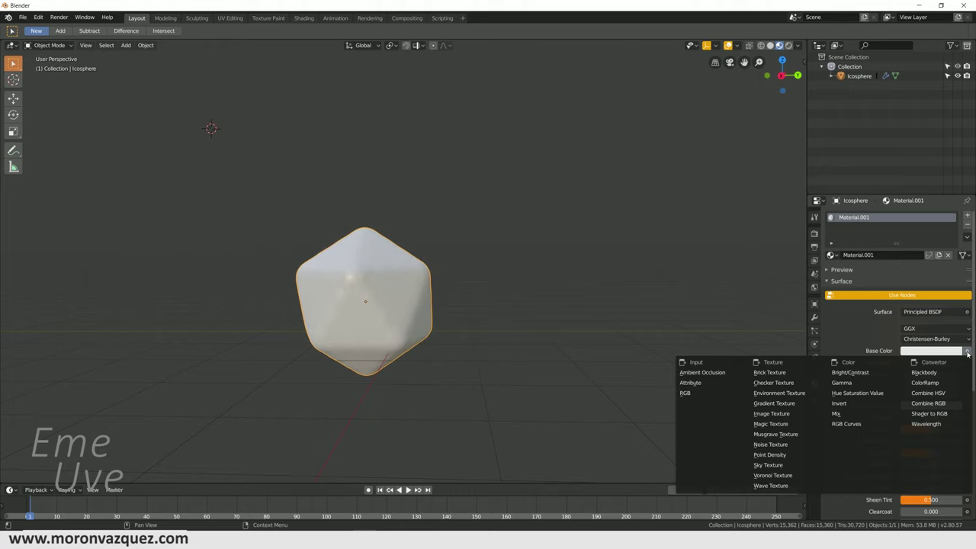
{"action": "left_click", "coordinate": [784, 414]}
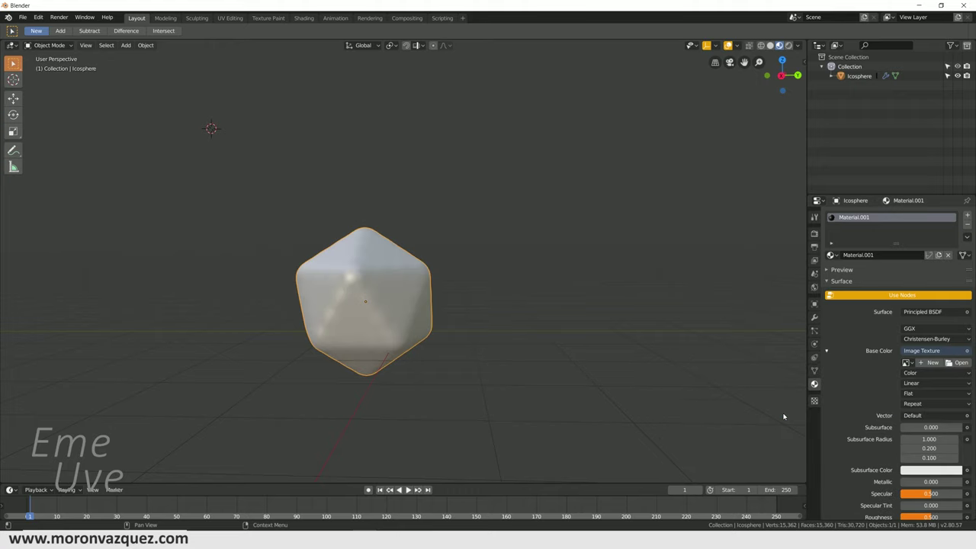
{"action": "left_click", "coordinate": [960, 363]}
{"action": "left_click", "coordinate": [31, 83]}
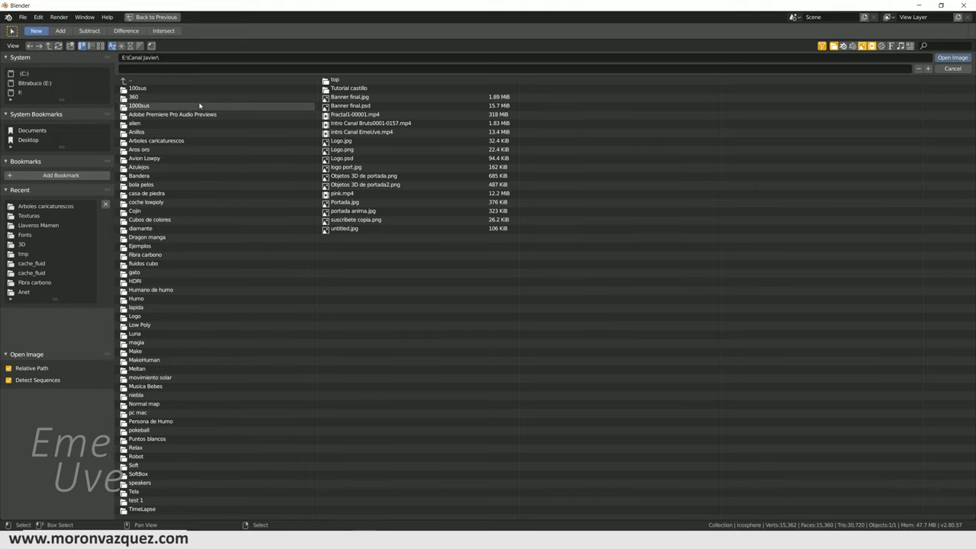
Load Hojas.jpg from Arboles caricaturescos\Texturas crudas as the base colour image, then orbit to view it.
{"action": "double_click", "coordinate": [154, 140]}
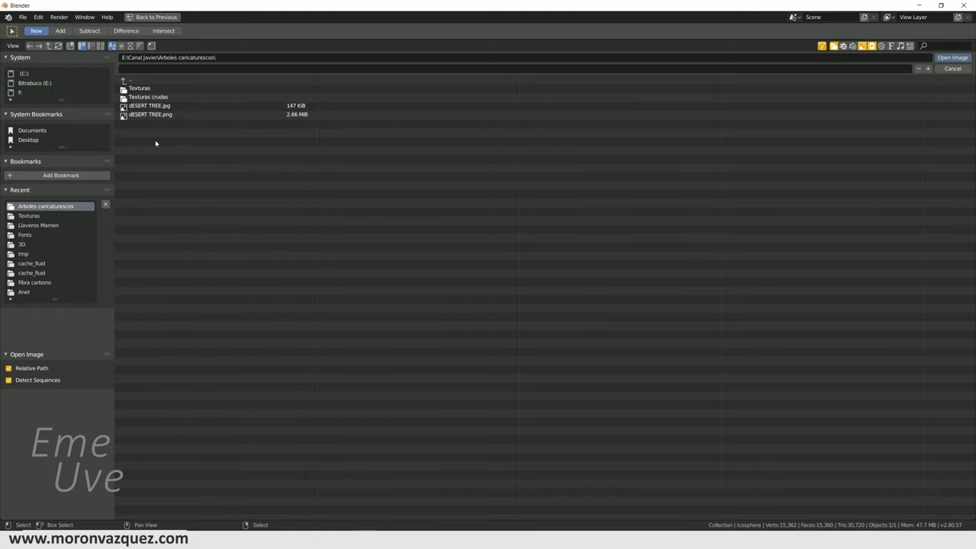
{"action": "double_click", "coordinate": [131, 88]}
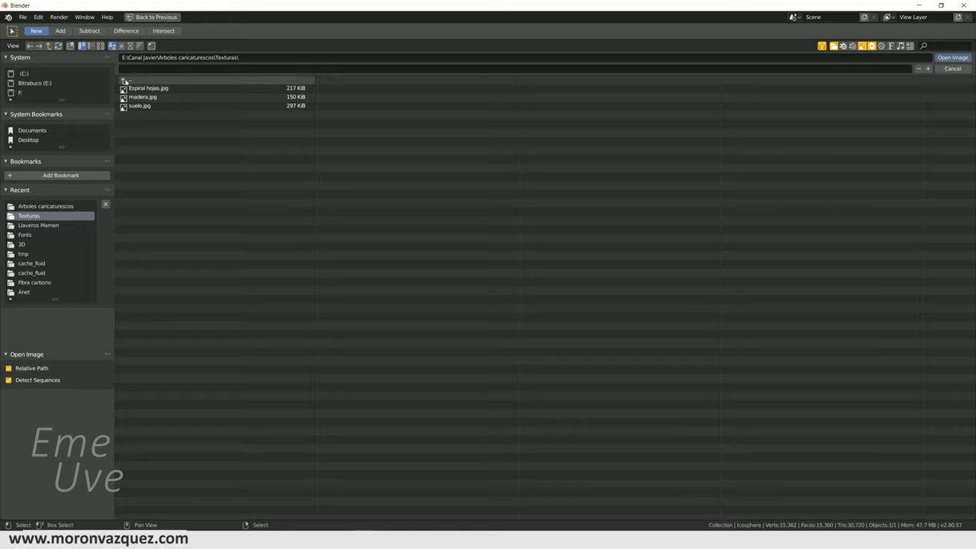
{"action": "double_click", "coordinate": [126, 80]}
{"action": "double_click", "coordinate": [146, 96]}
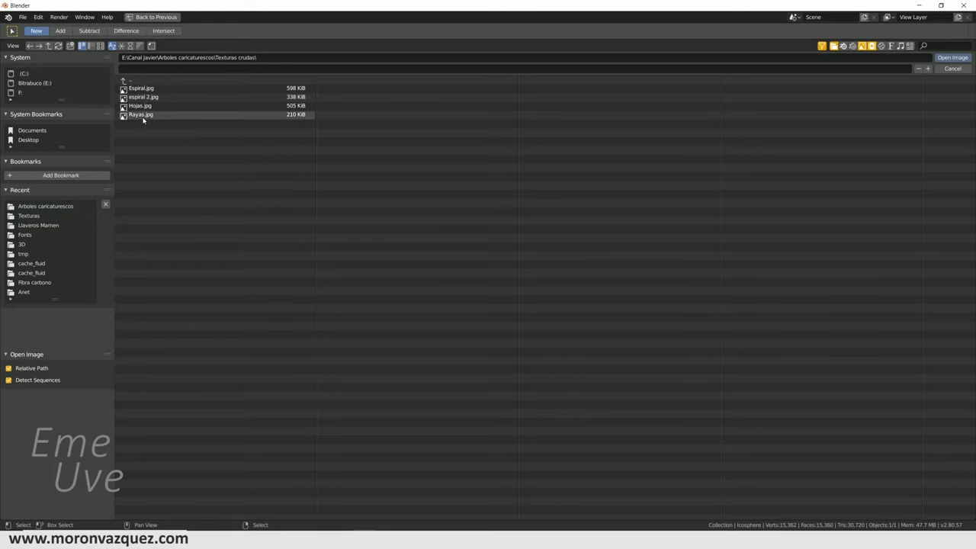
{"action": "left_click", "coordinate": [130, 107]}
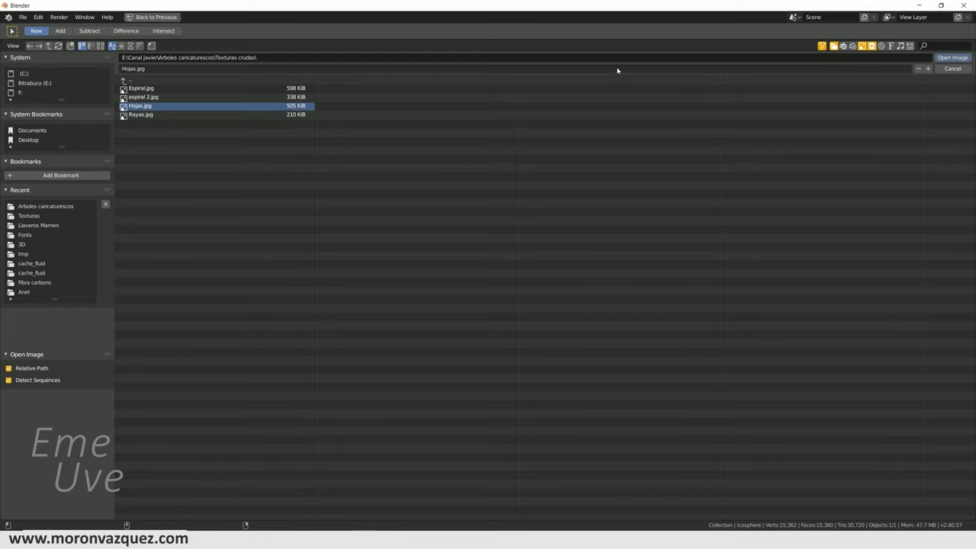
{"action": "left_click", "coordinate": [952, 58]}
{"action": "mouse_move", "coordinate": [383, 322]}
{"action": "middle_mouse_down"}
{"action": "mouse_move", "coordinate": [446, 313]}
{"action": "mouse_move", "coordinate": [436, 326]}
{"action": "mouse_move", "coordinate": [446, 300]}
{"action": "mouse_move", "coordinate": [438, 313]}
{"action": "middle_mouse_up"}
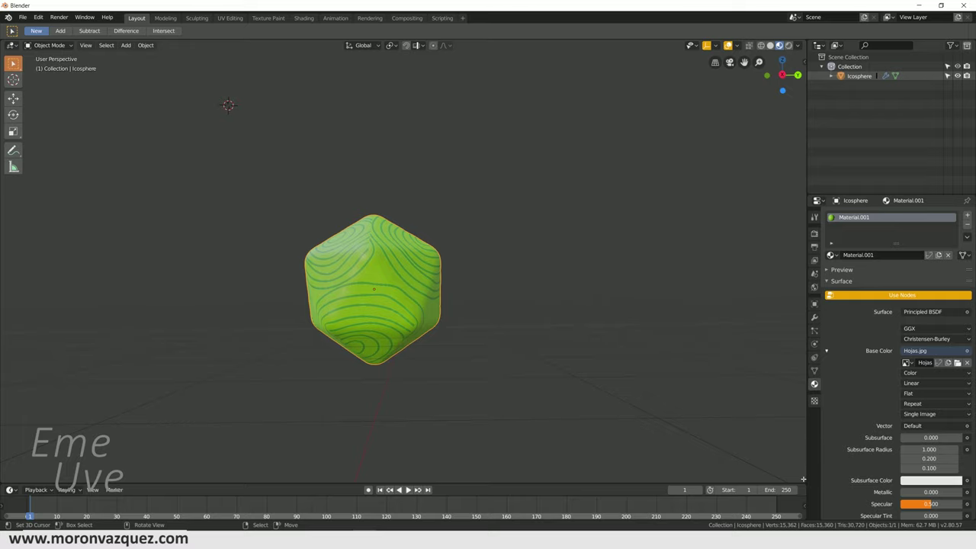
Split the viewport, turn the right area into a UV Editor, and enter Edit Mode on the icosphere.
{"action": "left_click_drag", "start_coordinate": [802, 478], "coordinate": [373, 148]}
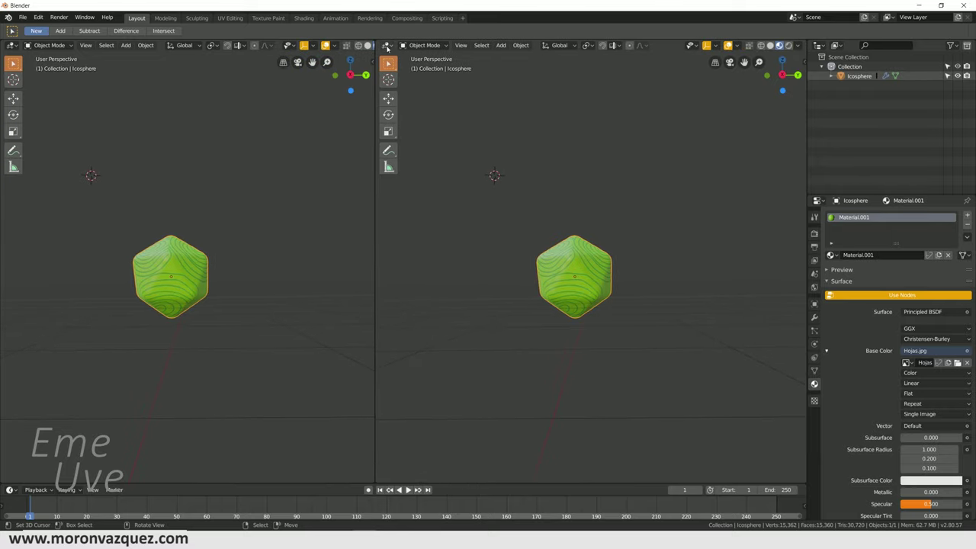
{"action": "left_click", "coordinate": [387, 46]}
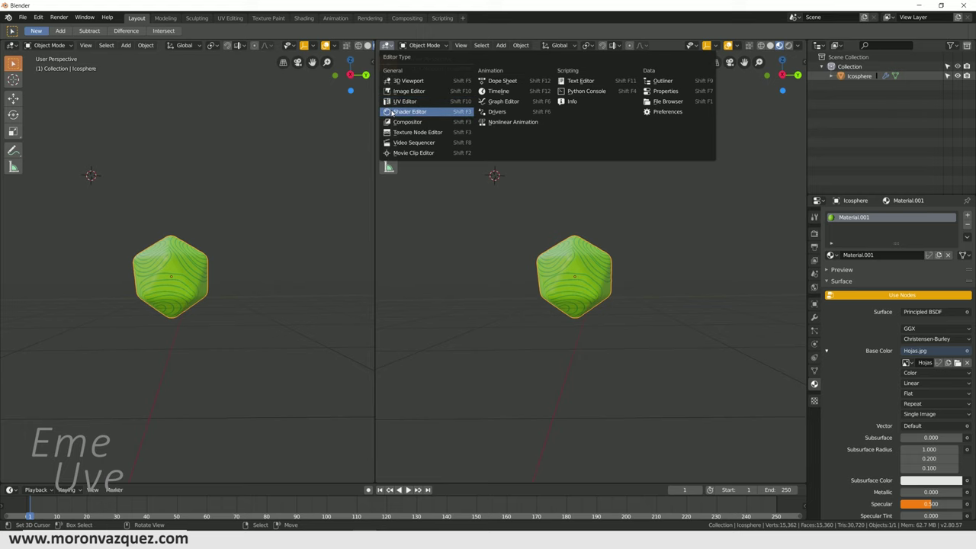
{"action": "left_click", "coordinate": [391, 113]}
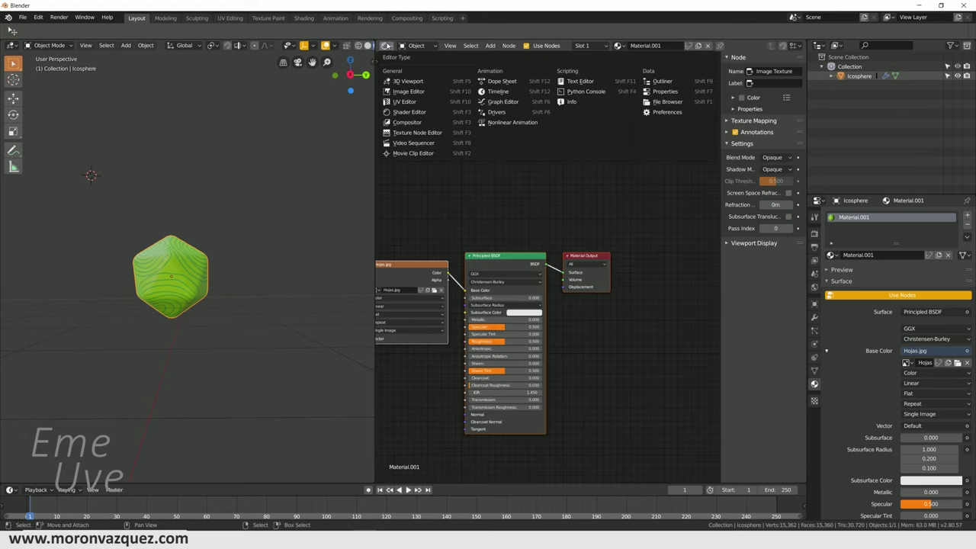
{"action": "key", "text": "Tab"}
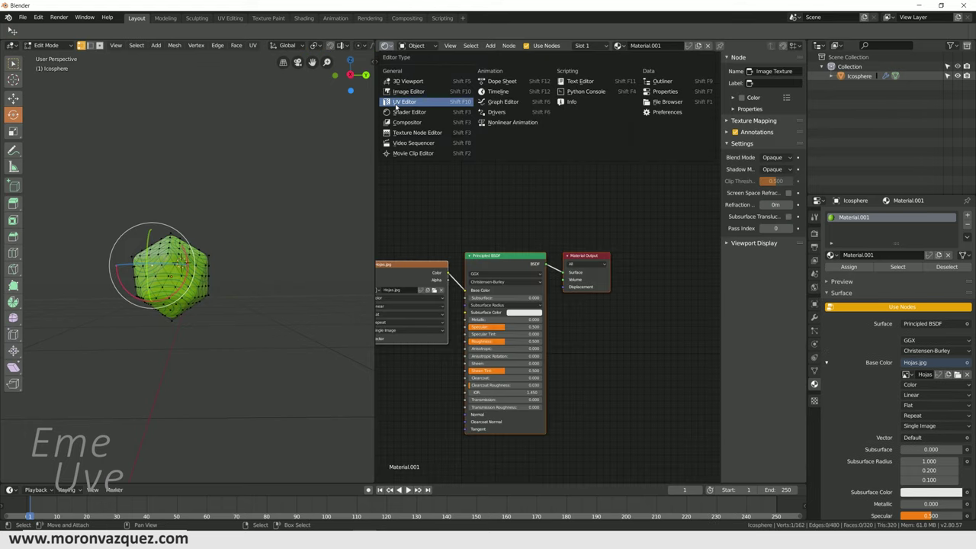
{"action": "left_click", "coordinate": [404, 101]}
{"action": "key", "text": "Home"}
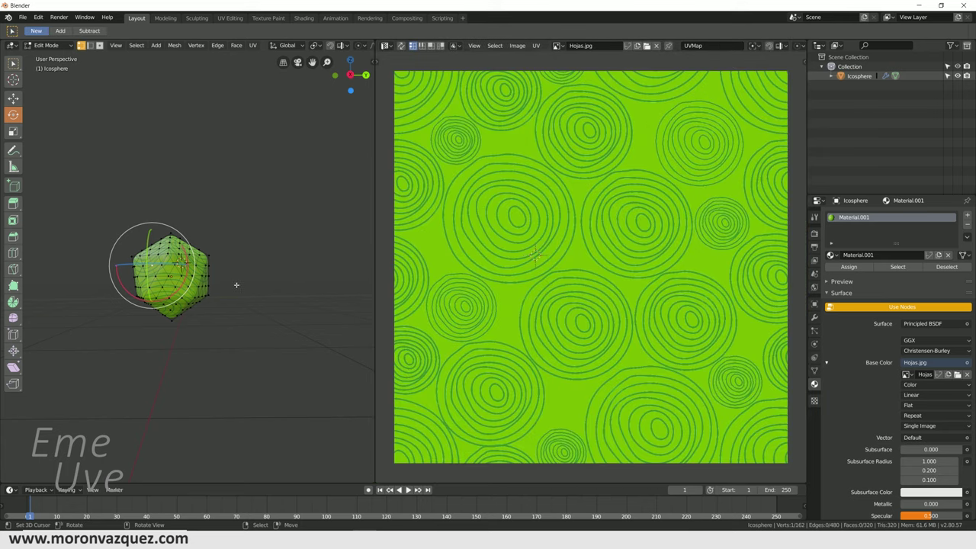
Unwrap the icosphere's mesh and select all of its UV islands.
{"action": "key", "text": "u"}
{"action": "left_click", "coordinate": [182, 266]}
{"action": "scroll", "coordinate": [587, 256], "scroll_direction": "down", "scroll_amount": 3}
{"action": "scroll", "coordinate": [577, 255], "scroll_direction": "up", "scroll_amount": 3}
{"action": "scroll", "coordinate": [578, 255], "scroll_direction": "down", "scroll_amount": 1}
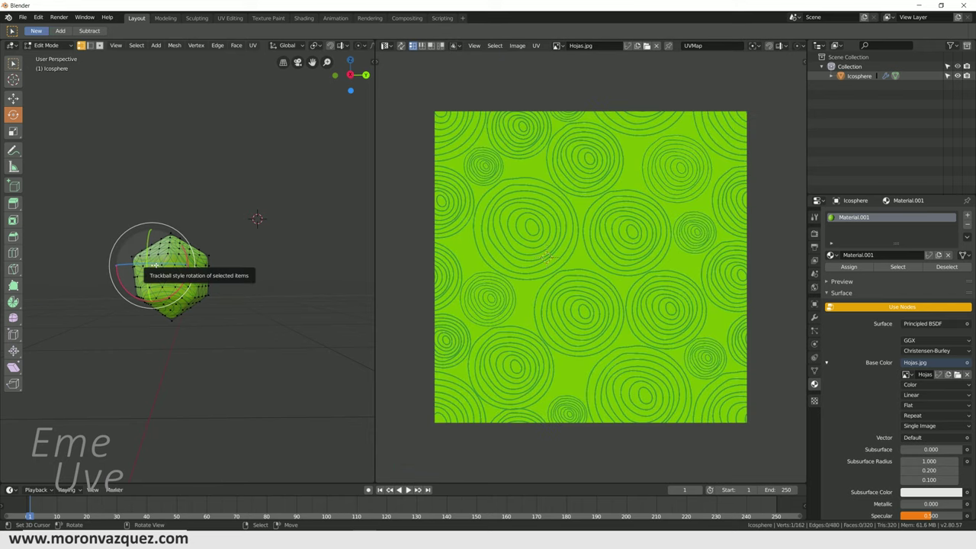
{"action": "key", "text": "a"}
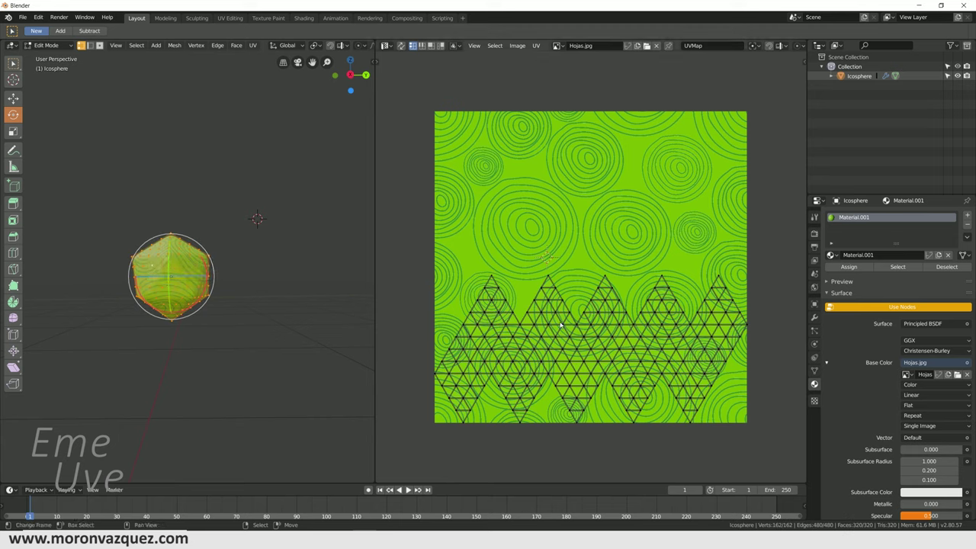
{"action": "key", "text": "a"}
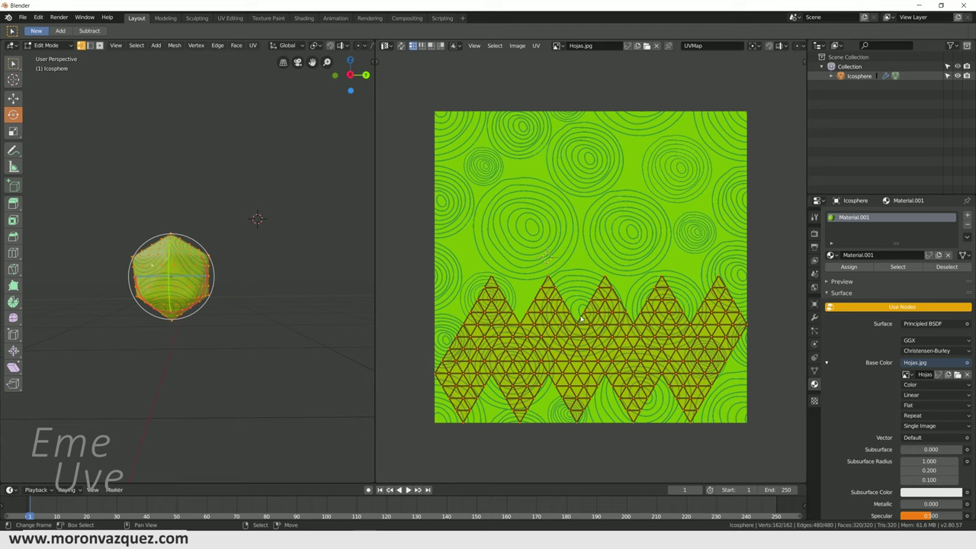
{"action": "scroll", "coordinate": [190, 259], "scroll_direction": "up", "scroll_amount": 8}
{"action": "scroll", "coordinate": [130, 305], "scroll_direction": "down", "scroll_amount": 5}
{"action": "scroll", "coordinate": [176, 290], "scroll_direction": "up", "scroll_amount": 1}
{"action": "middle_click_drag", "start_coordinate": [201, 302], "coordinate": [259, 320]}
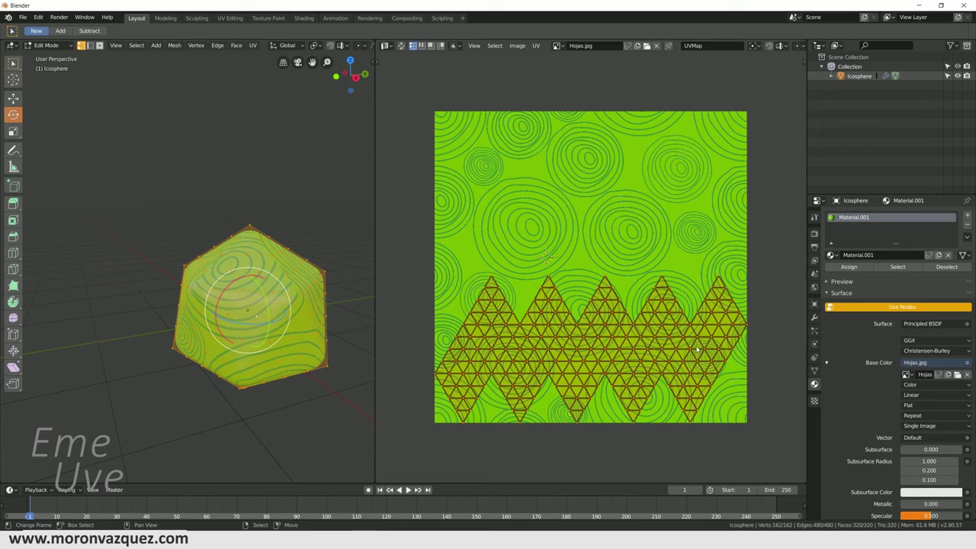
Enlarge the UV islands, then shrink them slightly, checking the ring pattern on the icosphere.
{"action": "key", "text": "s"}
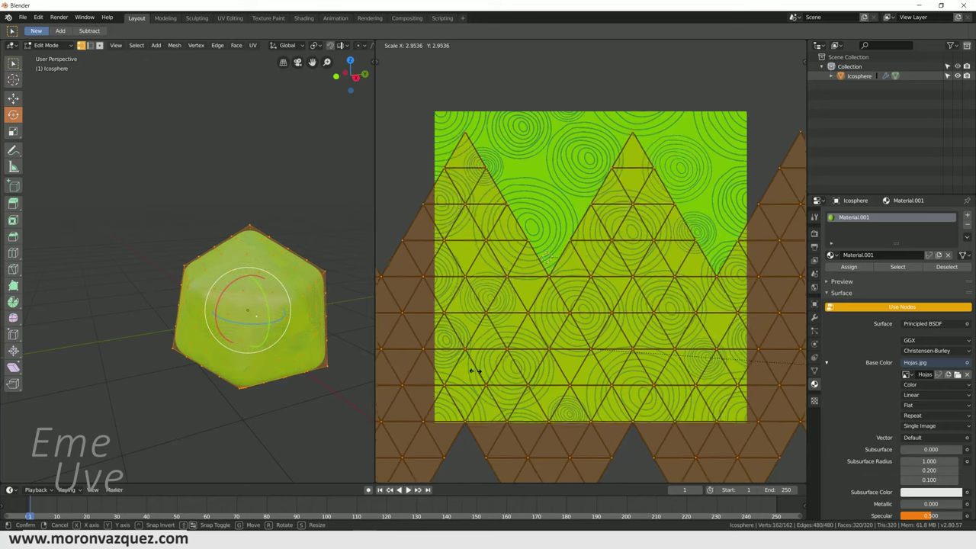
{"action": "left_click", "coordinate": [788, 357]}
{"action": "mouse_move", "coordinate": [304, 351]}
{"action": "middle_mouse_down"}
{"action": "mouse_move", "coordinate": [297, 347]}
{"action": "mouse_move", "coordinate": [320, 328]}
{"action": "middle_mouse_up"}
{"action": "key", "text": "s"}
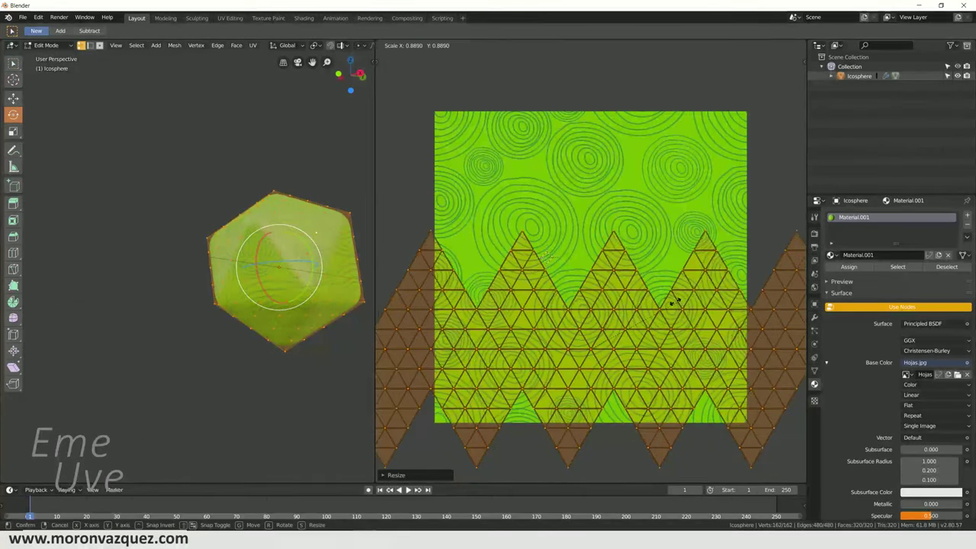
{"action": "left_click", "coordinate": [684, 304]}
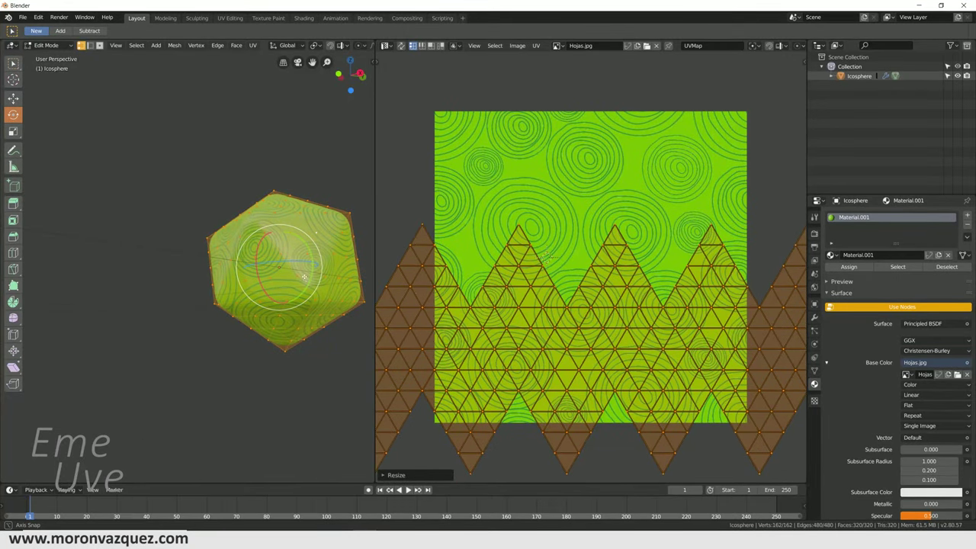
{"action": "middle_click_drag", "start_coordinate": [290, 305], "coordinate": [267, 320]}
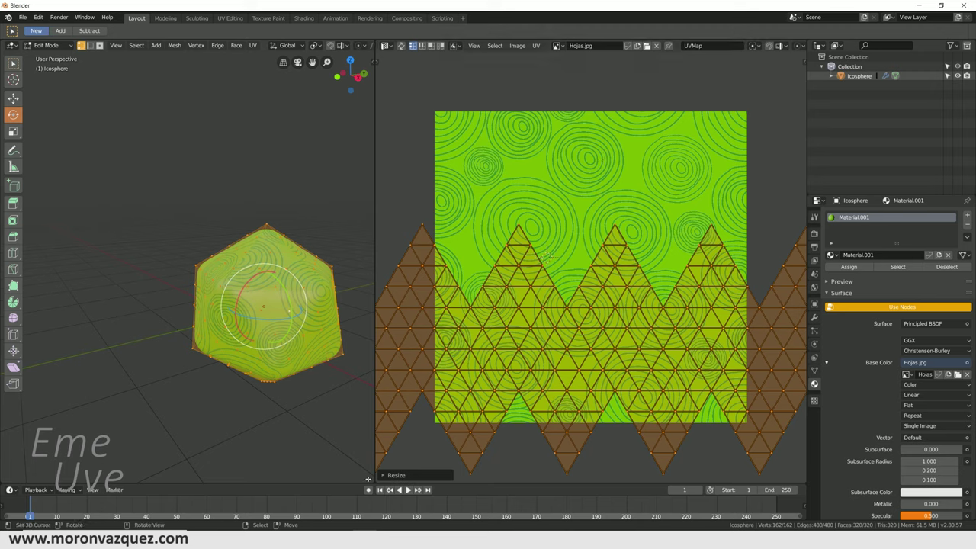
Rotate the selection slightly twice, then return the icosphere to Object Mode.
{"action": "key", "text": "r"}
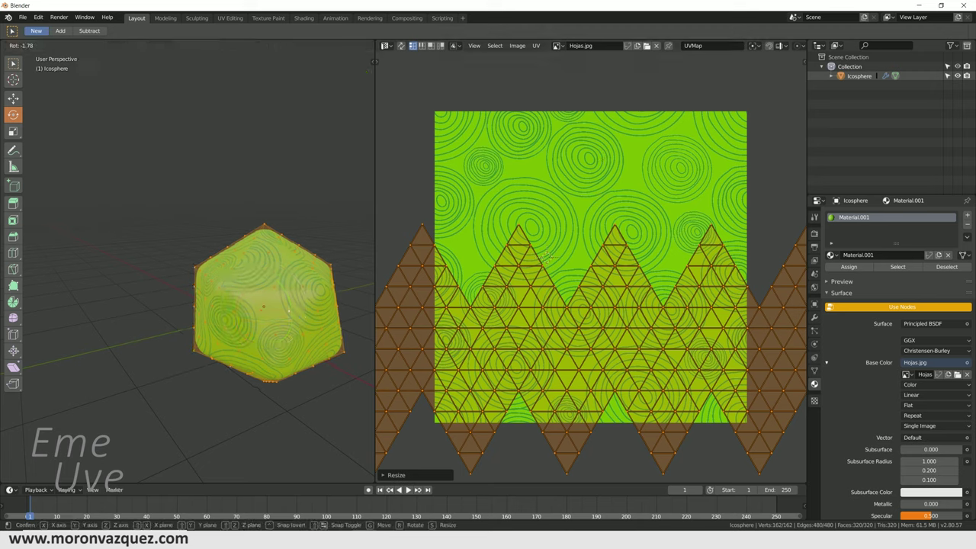
{"action": "left_click", "coordinate": [371, 480]}
{"action": "key", "text": "r"}
{"action": "left_click", "coordinate": [356, 436]}
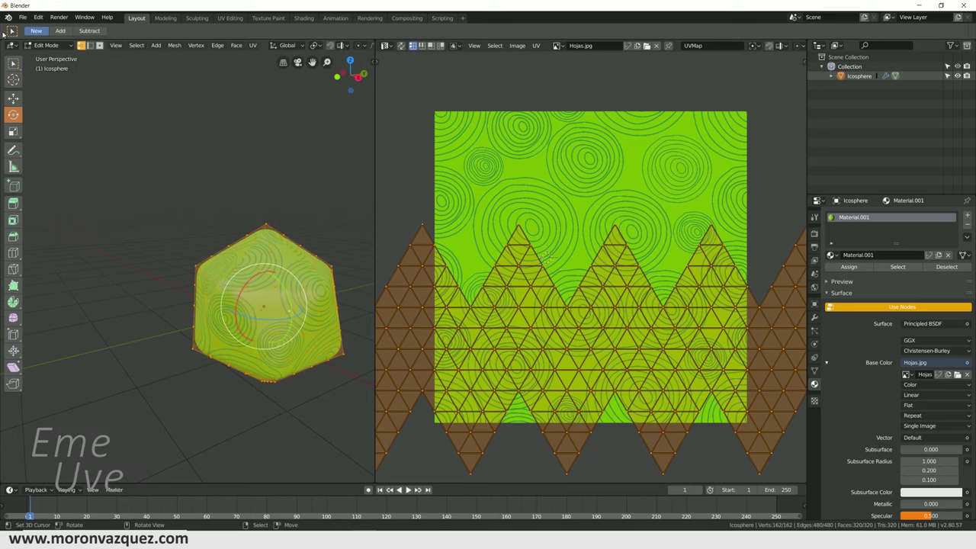
{"action": "left_click", "coordinate": [46, 45]}
{"action": "left_click", "coordinate": [47, 56]}
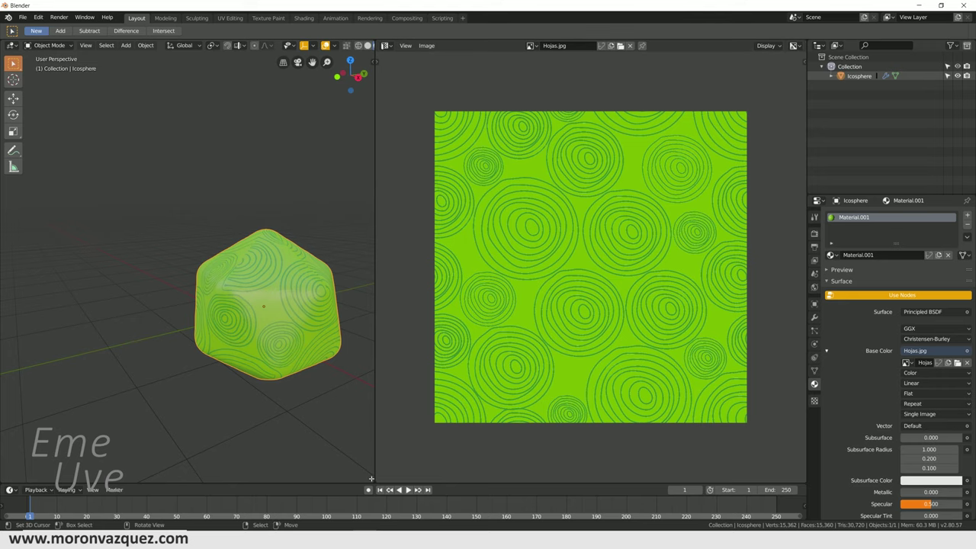
Join the UV editor back into a single full 3D viewport and orbit around the scene.
{"action": "left_click_drag", "start_coordinate": [372, 478], "coordinate": [379, 478]}
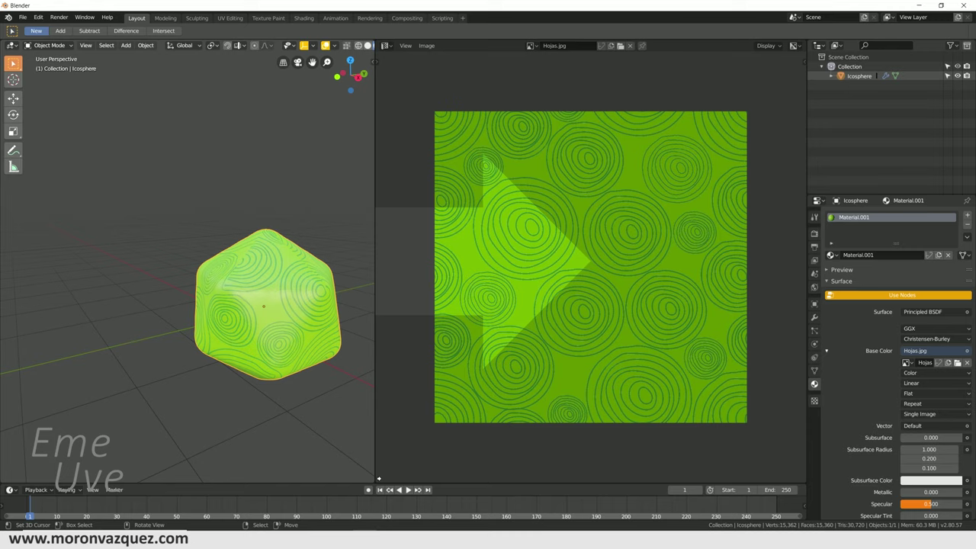
{"action": "left_click_drag", "start_coordinate": [378, 478], "coordinate": [380, 481]}
{"action": "mouse_move", "coordinate": [618, 338]}
{"action": "middle_mouse_down"}
{"action": "mouse_move", "coordinate": [577, 323]}
{"action": "mouse_move", "coordinate": [590, 322]}
{"action": "middle_mouse_up"}
{"action": "scroll", "coordinate": [590, 322], "scroll_direction": "down", "scroll_amount": 5}
{"action": "mouse_move", "coordinate": [499, 322]}
{"action": "middle_mouse_down"}
{"action": "mouse_move", "coordinate": [514, 353]}
{"action": "mouse_move", "coordinate": [411, 297]}
{"action": "mouse_move", "coordinate": [442, 304]}
{"action": "mouse_move", "coordinate": [414, 299]}
{"action": "middle_mouse_up"}
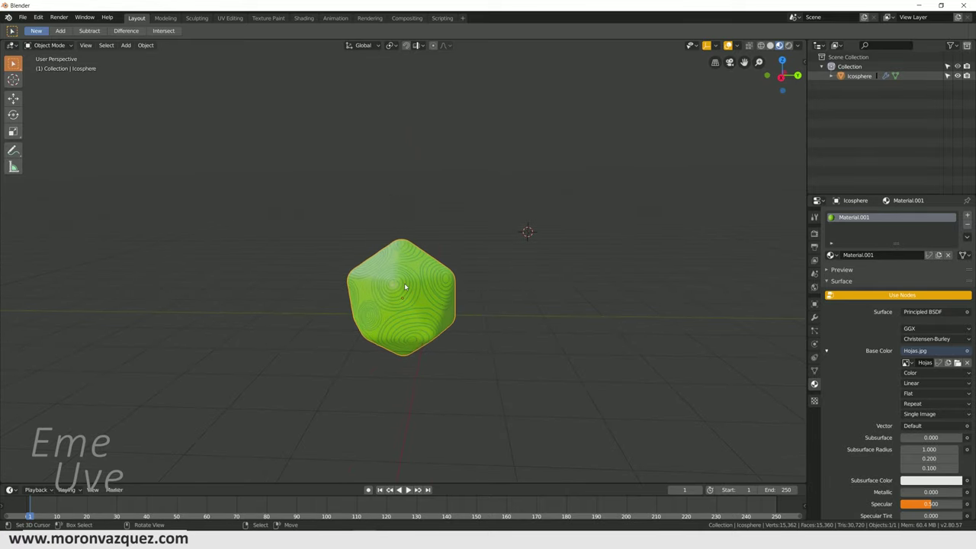
Place the 3D cursor and move the icosphere -4.21 m along Y with the Move tool.
{"action": "right_click", "coordinate": [417, 281], "text": "shift"}
{"action": "left_click", "coordinate": [13, 98]}
{"action": "left_click_drag", "start_coordinate": [433, 288], "coordinate": [175, 283]}
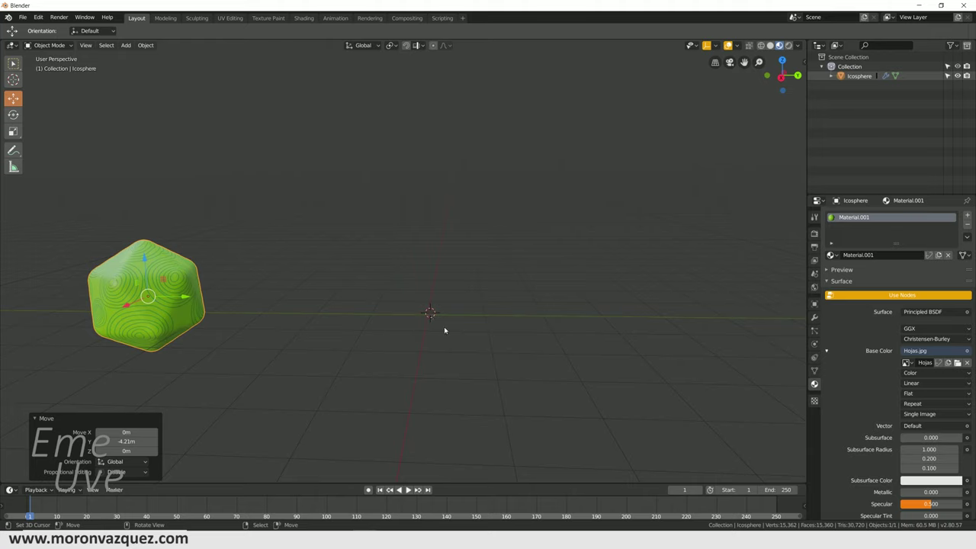
{"action": "key", "text": "shift+a"}
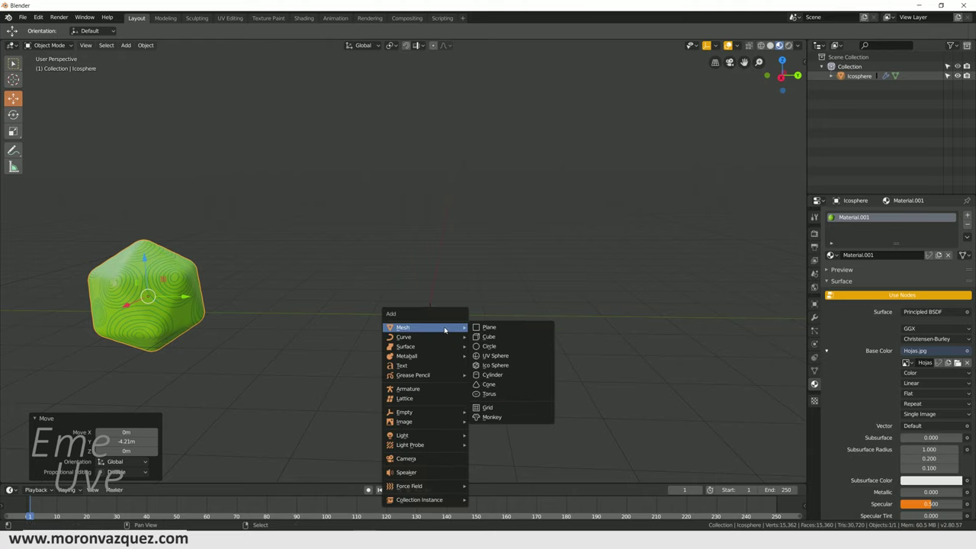
Add a five-sided cylinder, shrink it to about 0.385, and squash it to 0.534 on Z.
{"action": "left_click", "coordinate": [494, 375]}
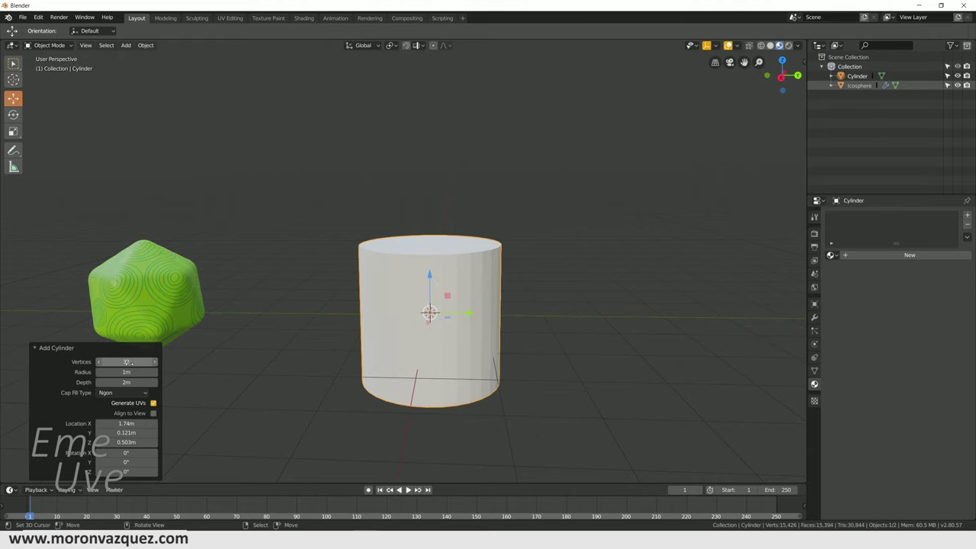
{"action": "left_click", "coordinate": [127, 362]}
{"action": "type", "text": "5"}
{"action": "key", "text": "Return"}
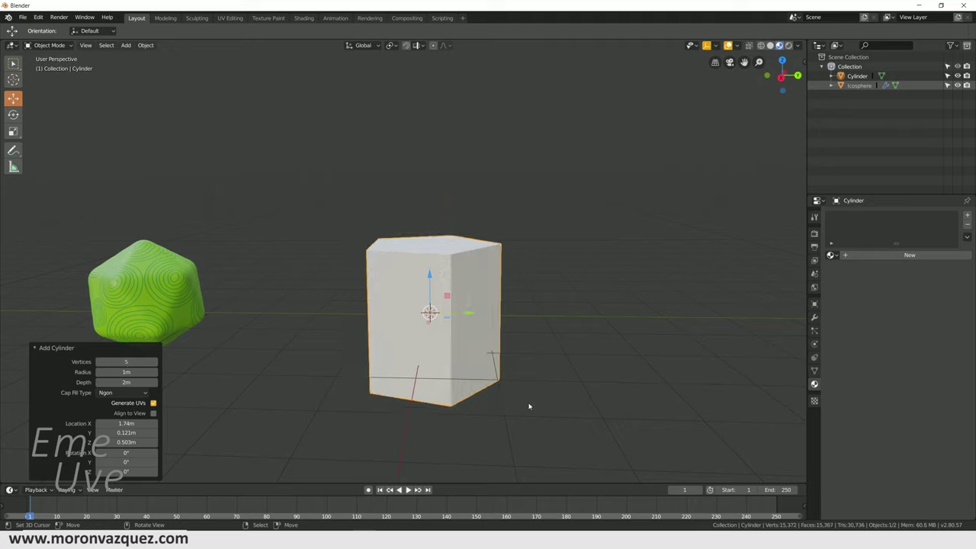
{"action": "key", "text": "s"}
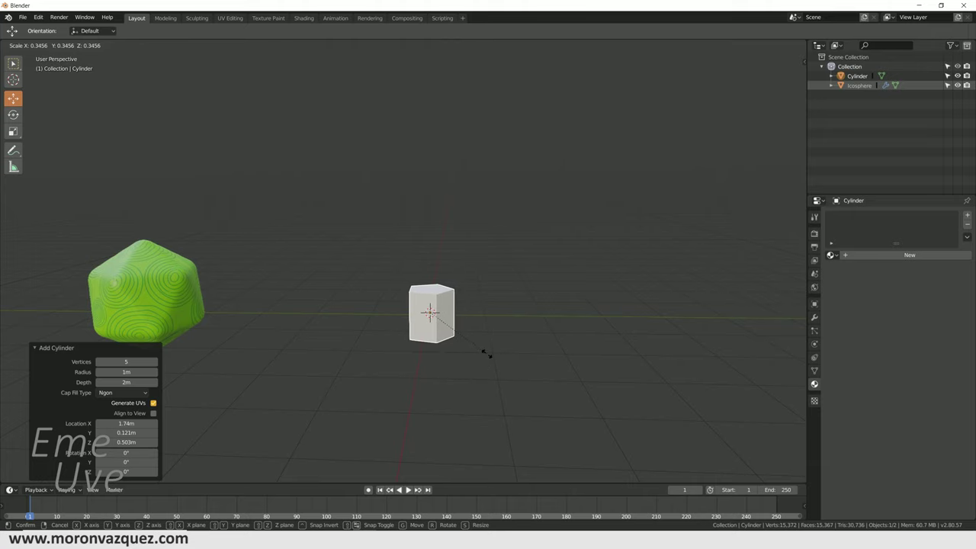
{"action": "left_click", "coordinate": [461, 318]}
{"action": "left_click", "coordinate": [13, 131]}
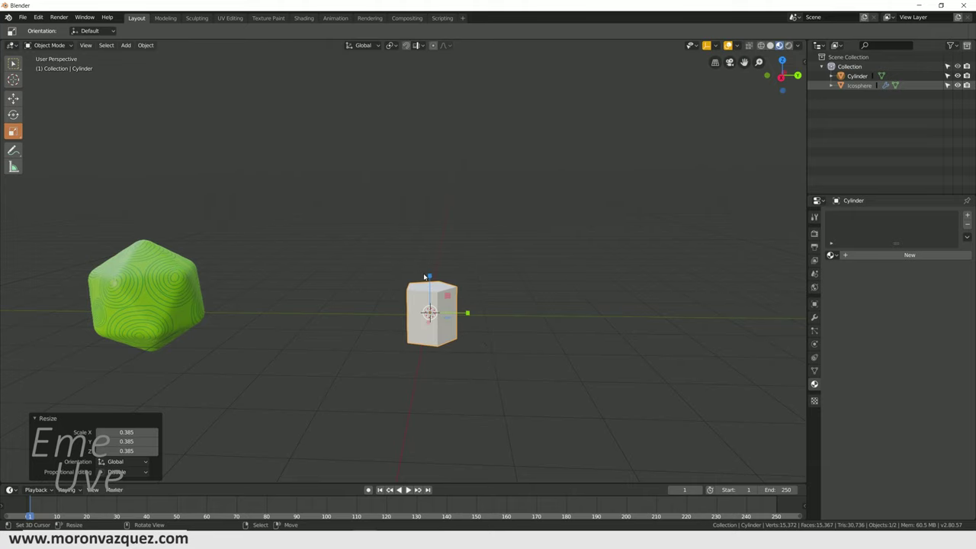
{"action": "left_click_drag", "start_coordinate": [425, 277], "coordinate": [425, 294]}
{"action": "scroll", "coordinate": [462, 341], "scroll_direction": "up", "scroll_amount": 3}
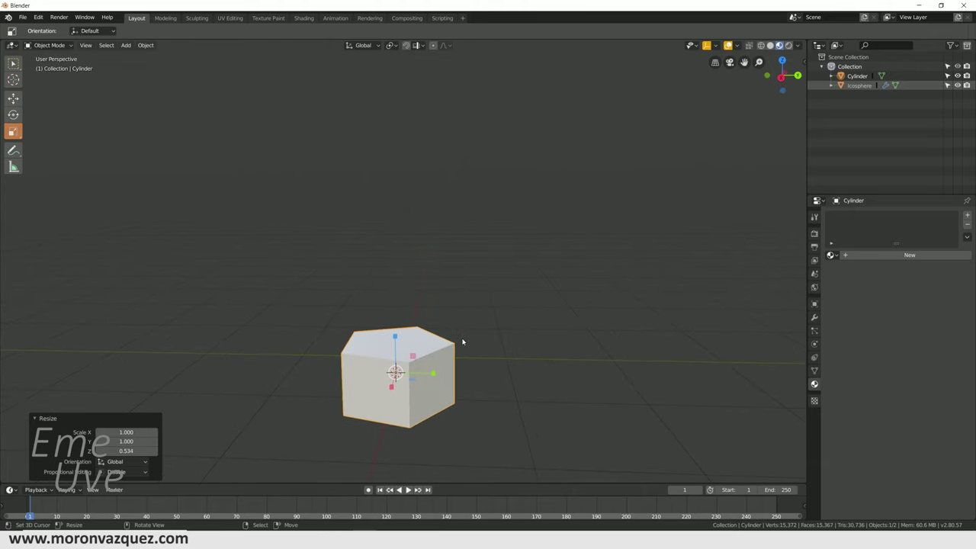
{"action": "scroll", "coordinate": [462, 341], "scroll_direction": "down", "scroll_amount": 4}
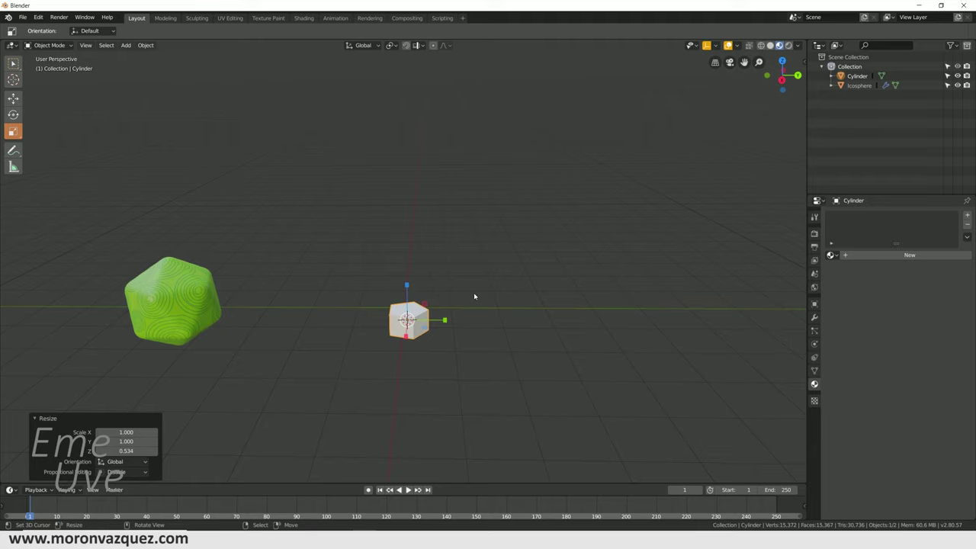
Clear the cylinder's location to the world origin and enlarge it slightly by 1.053.
{"action": "key", "text": "alt+g"}
{"action": "scroll", "coordinate": [412, 335], "scroll_direction": "up", "scroll_amount": 3}
{"action": "scroll", "coordinate": [408, 354], "scroll_direction": "down", "scroll_amount": 1}
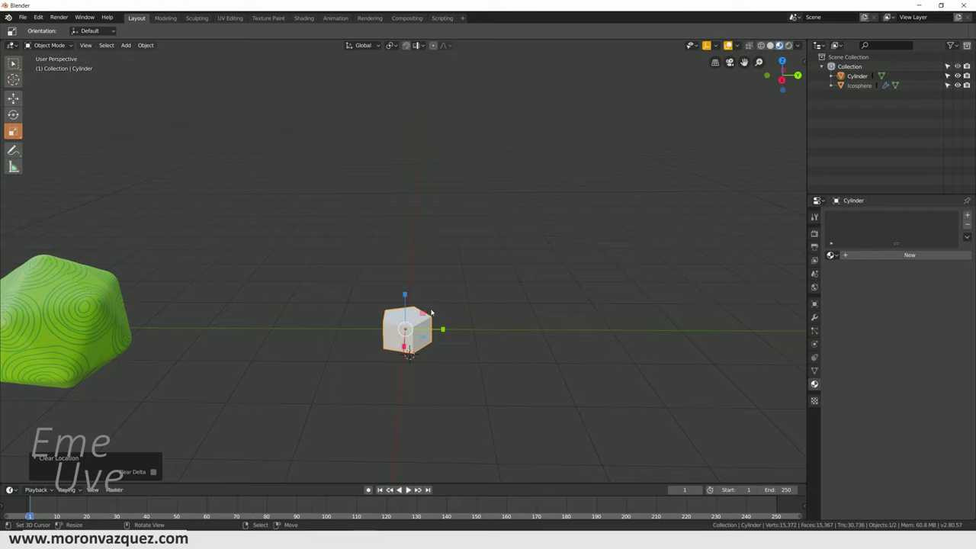
{"action": "key", "text": "s"}
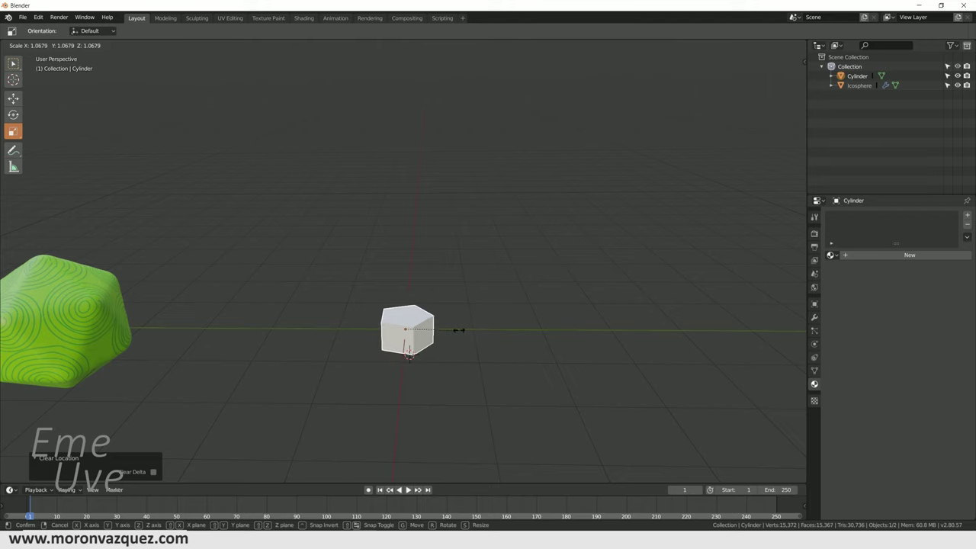
{"action": "left_click", "coordinate": [458, 331]}
{"action": "left_click", "coordinate": [47, 45]}
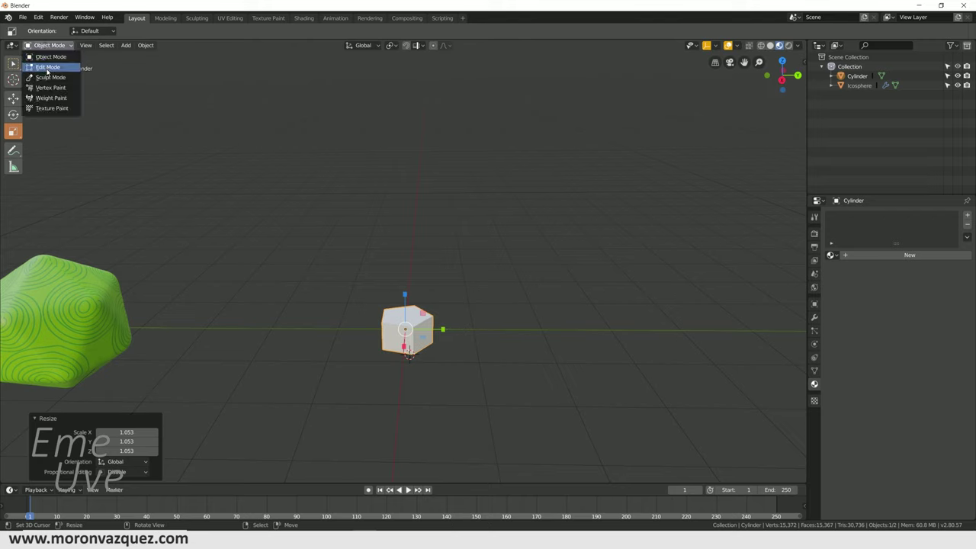
In Edit Mode with face select, select the cylinder's top face and shrink it.
{"action": "left_click", "coordinate": [48, 69]}
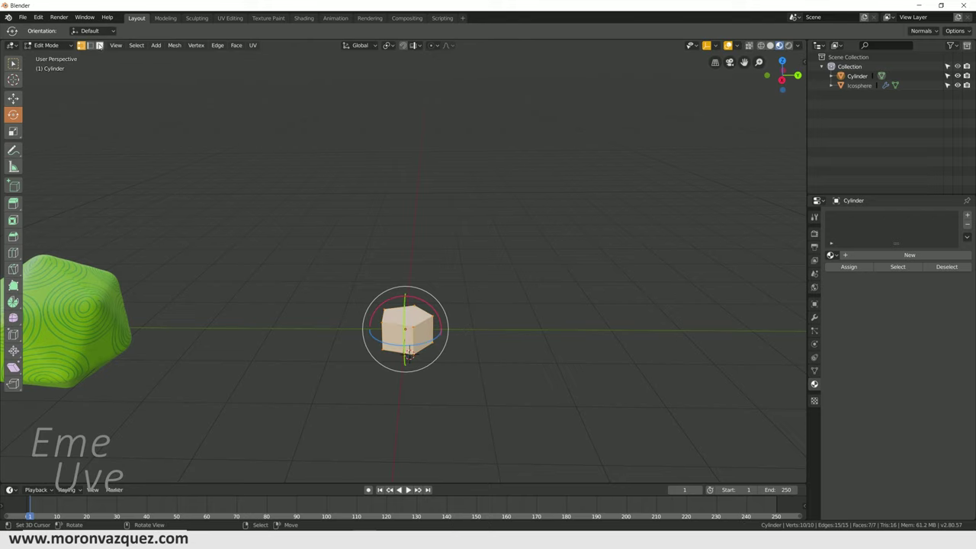
{"action": "left_click", "coordinate": [100, 45]}
{"action": "left_click", "coordinate": [408, 315]}
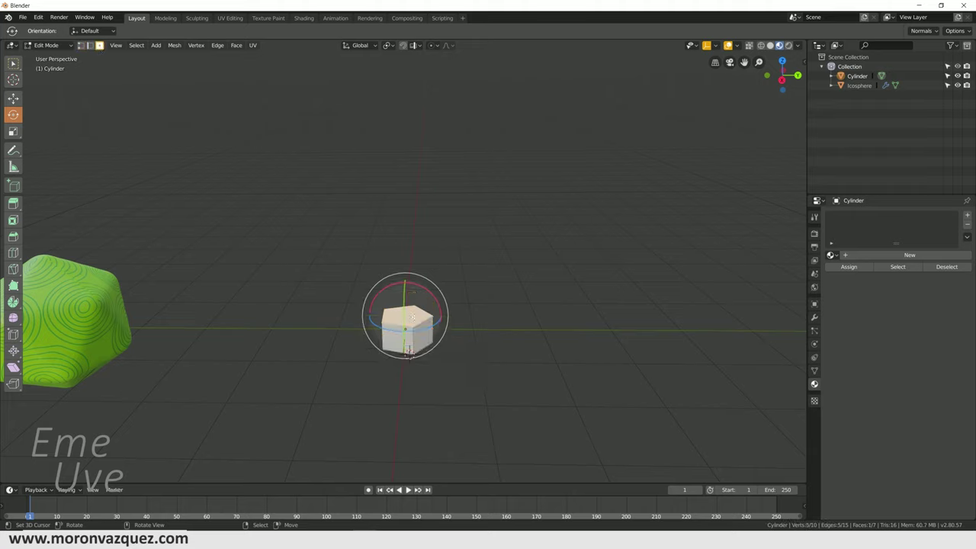
{"action": "key", "text": "s"}
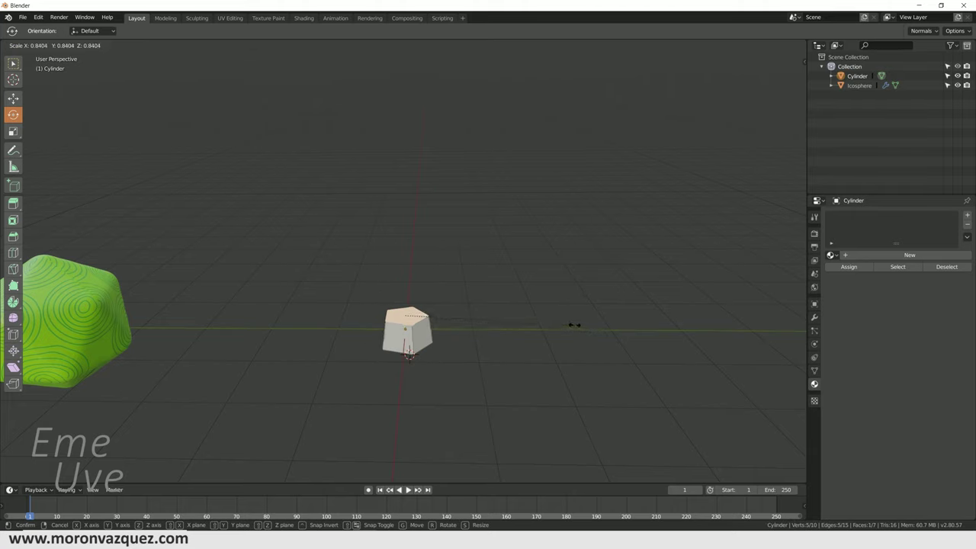
{"action": "left_click", "coordinate": [573, 325]}
Extrude a tall leaning column, shrink its top face, and lower it 0.302 m on Z.
{"action": "key", "text": "e"}
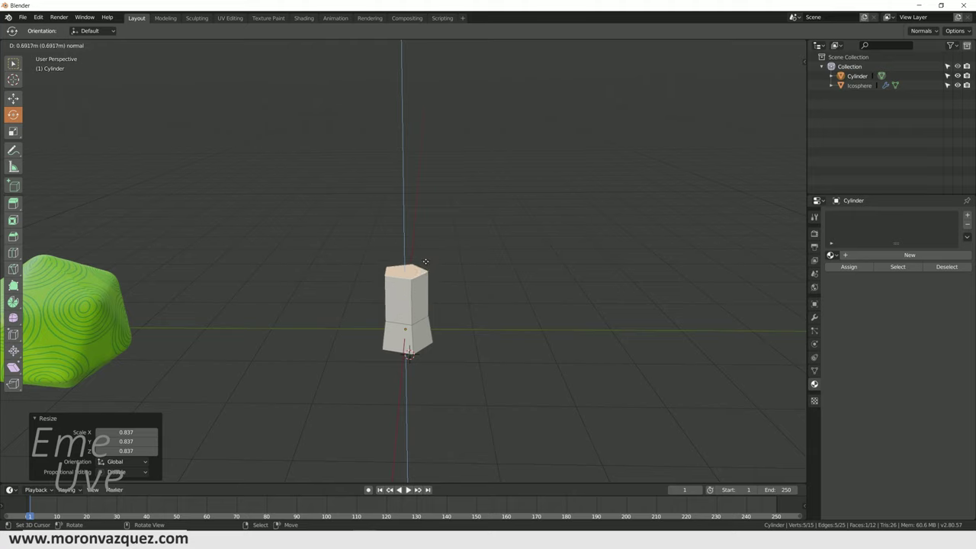
{"action": "left_click", "coordinate": [438, 176]}
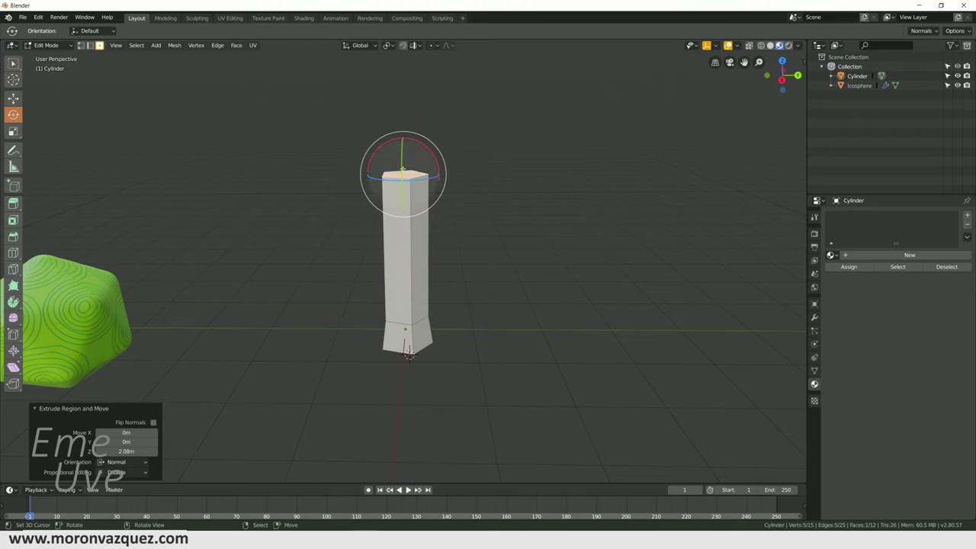
{"action": "left_click", "coordinate": [13, 98]}
{"action": "left_click_drag", "start_coordinate": [442, 176], "coordinate": [486, 175]}
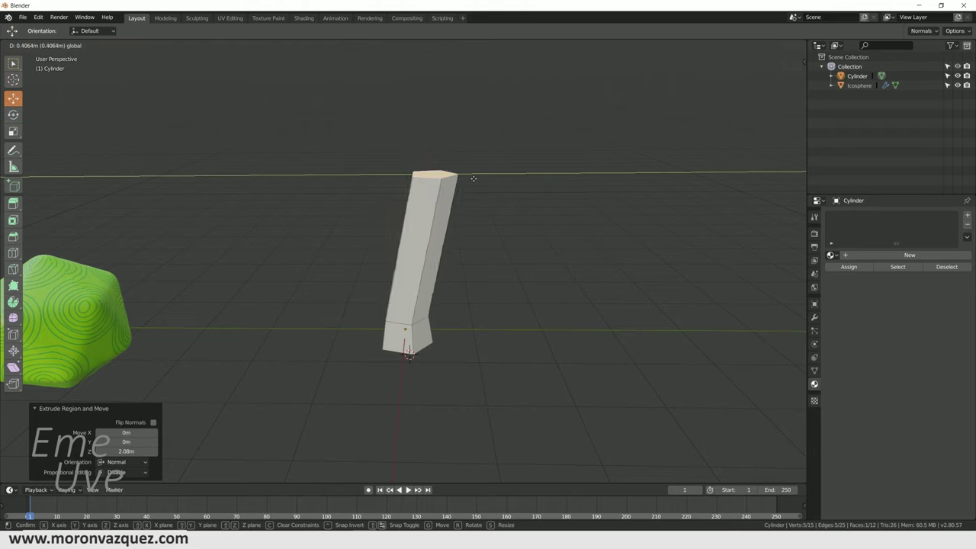
{"action": "key", "text": "s"}
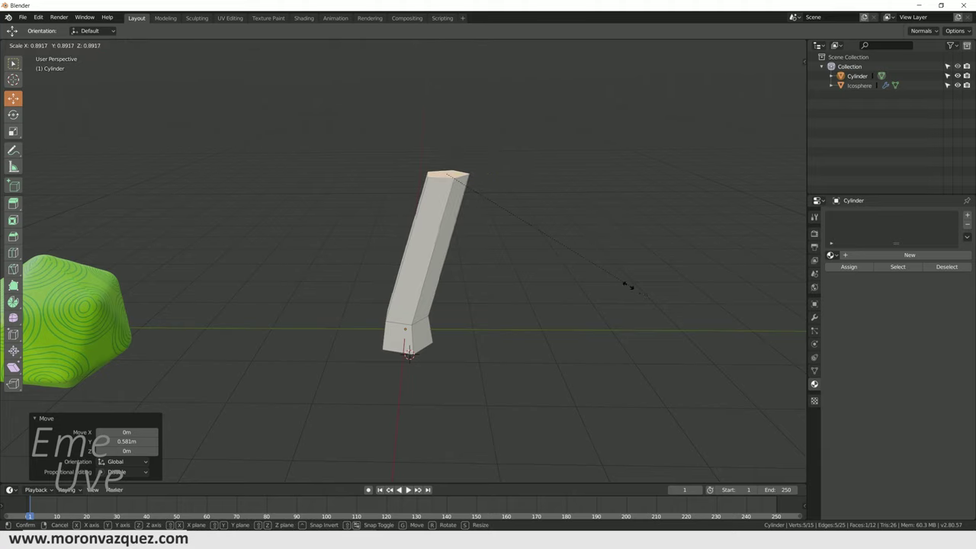
{"action": "left_click", "coordinate": [605, 266]}
{"action": "key", "text": "g"}
{"action": "key", "text": "z"}
{"action": "left_click", "coordinate": [485, 198]}
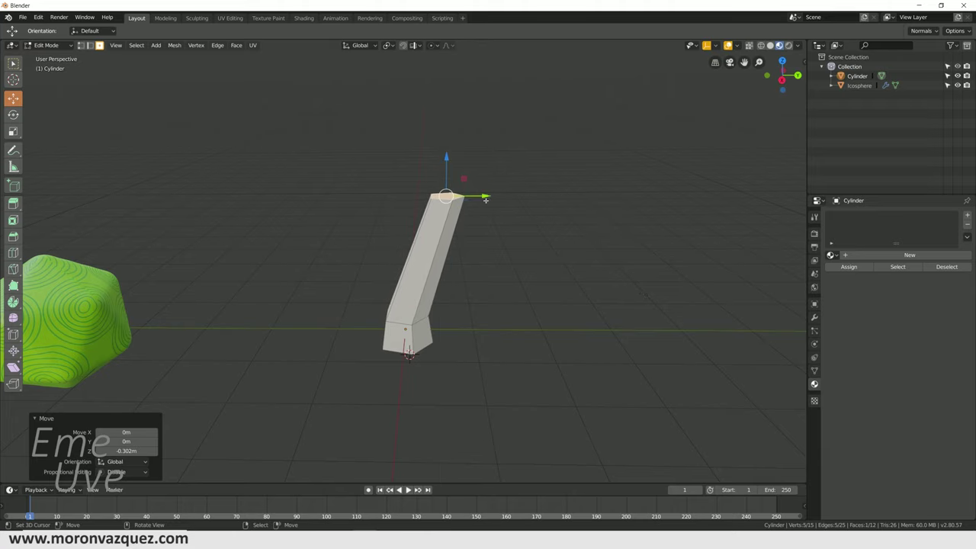
Extrude a short section, shift it along Y, tilt it -31° around X, and shrink to 0.738.
{"action": "key", "text": "e"}
{"action": "left_click", "coordinate": [488, 193]}
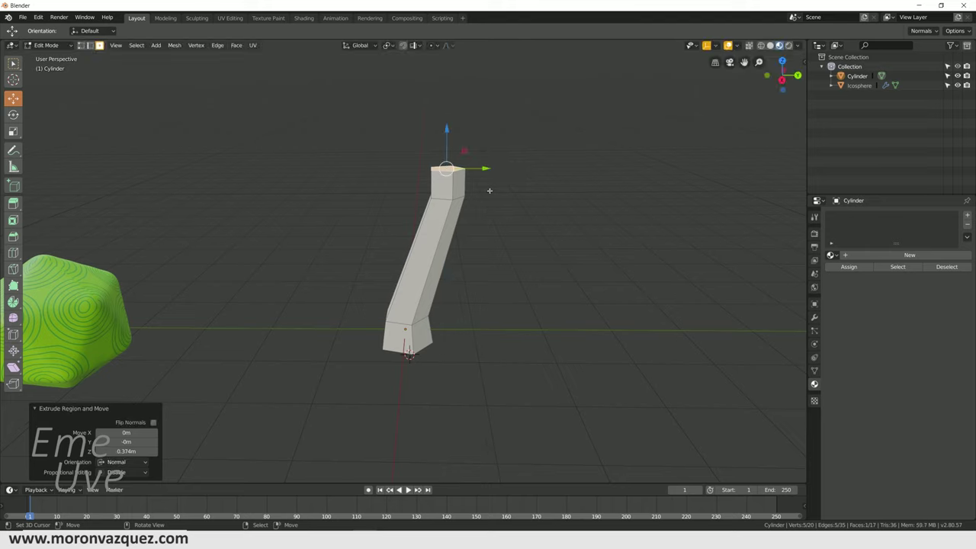
{"action": "key", "text": "g"}
{"action": "key", "text": "y"}
{"action": "left_click", "coordinate": [499, 170]}
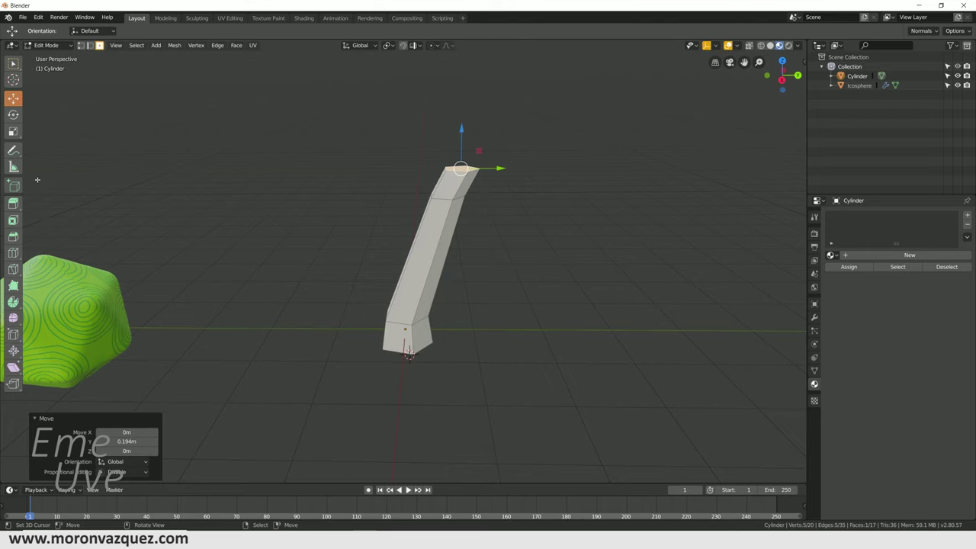
{"action": "key", "text": "shift+space"}
{"action": "key", "text": "r"}
{"action": "left_click_drag", "start_coordinate": [494, 144], "coordinate": [496, 160]}
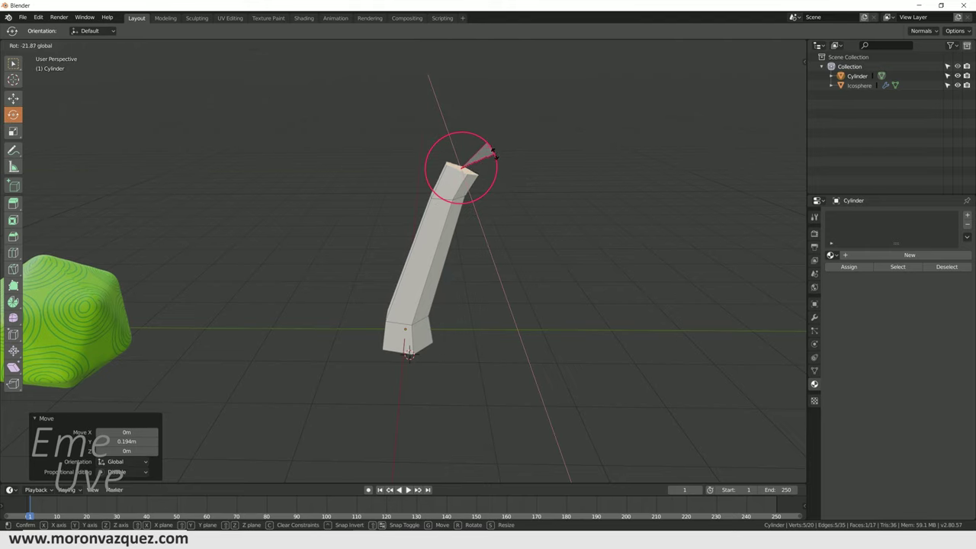
{"action": "key", "text": "s"}
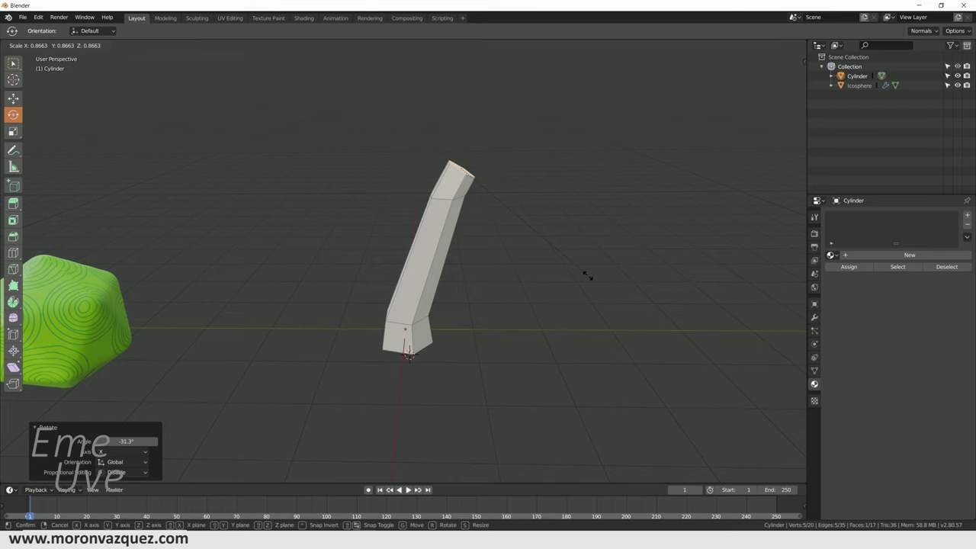
{"action": "left_click", "coordinate": [568, 262]}
{"action": "middle_click_drag", "start_coordinate": [542, 241], "coordinate": [515, 293], "text": "shift"}
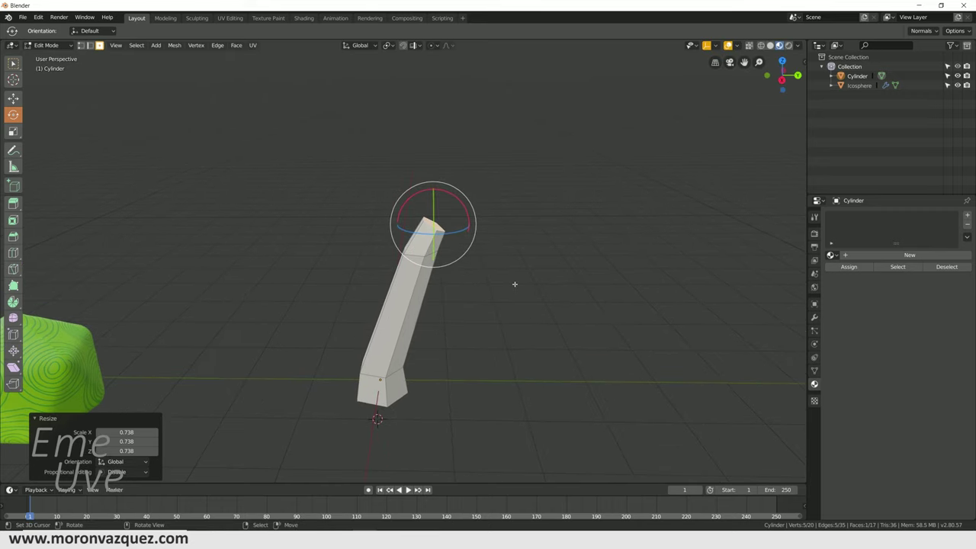
Extrude a 2.36 m final section, taper the tip to 0.117, and lower it 0.635 m.
{"action": "key", "text": "e"}
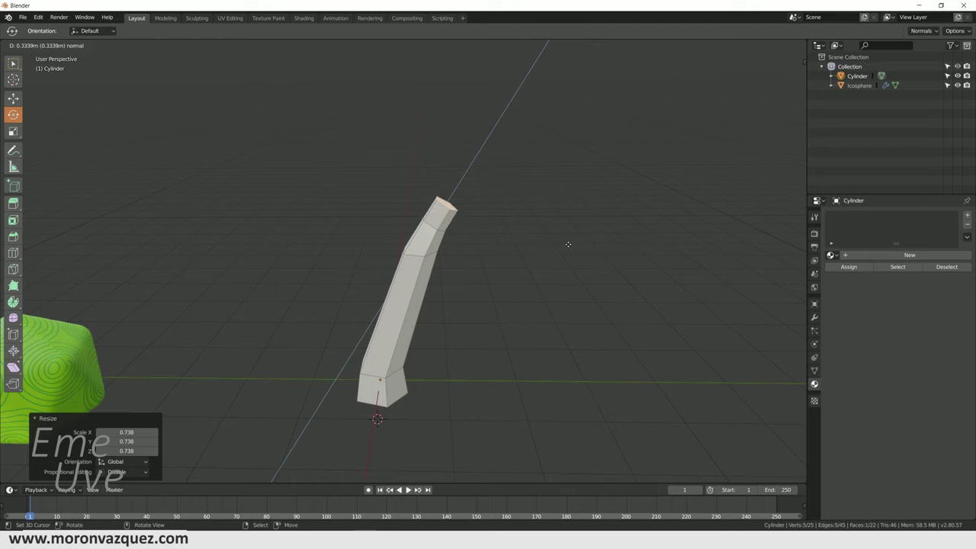
{"action": "left_click", "coordinate": [667, 146]}
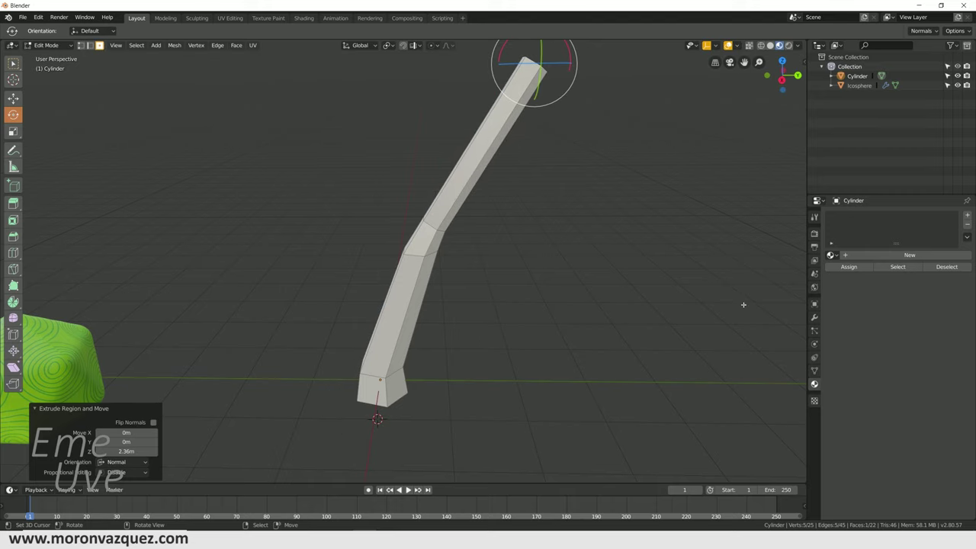
{"action": "key", "text": "s"}
{"action": "left_click", "coordinate": [562, 87]}
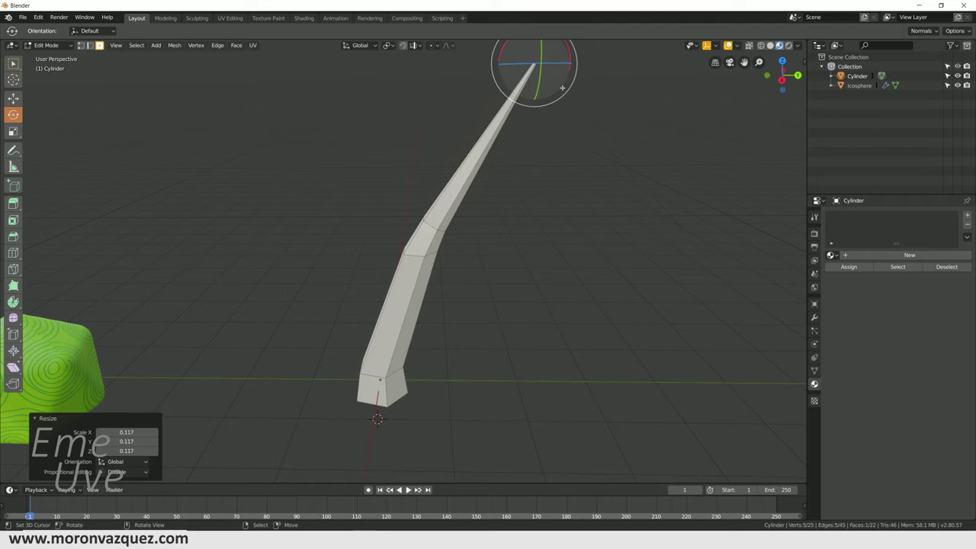
{"action": "left_click", "coordinate": [13, 98]}
{"action": "left_click_drag", "start_coordinate": [509, 59], "coordinate": [529, 111]}
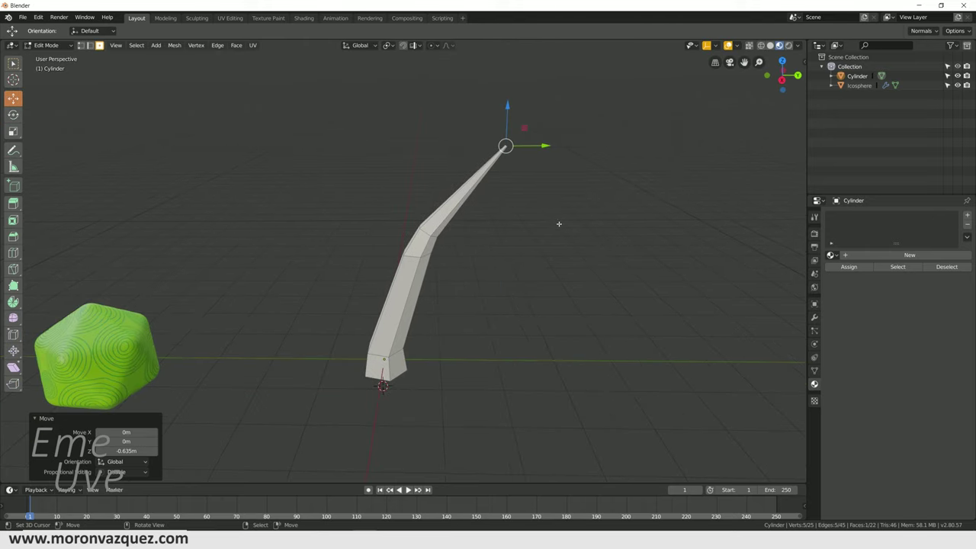
{"action": "scroll", "coordinate": [558, 222], "scroll_direction": "up", "scroll_amount": 3}
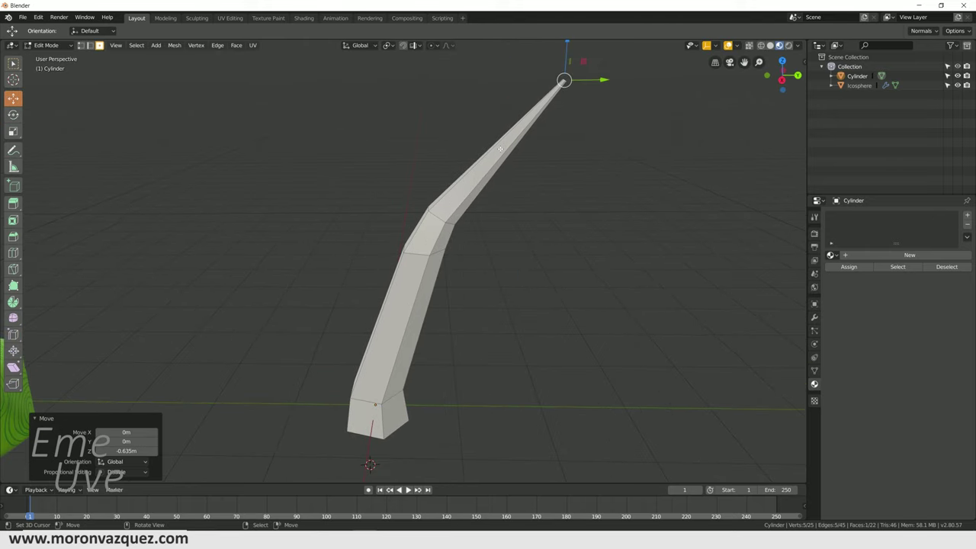
{"action": "key", "text": "ctrl+r"}
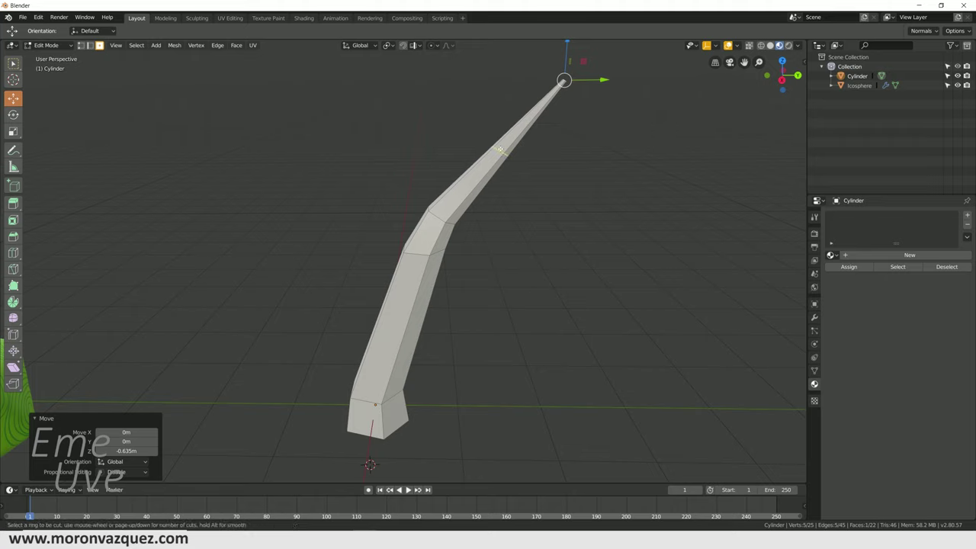
Add three loop cuts on the upper trunk and lower the top ring of the new loops.
{"action": "scroll", "coordinate": [500, 149], "scroll_direction": "up", "scroll_amount": 1}
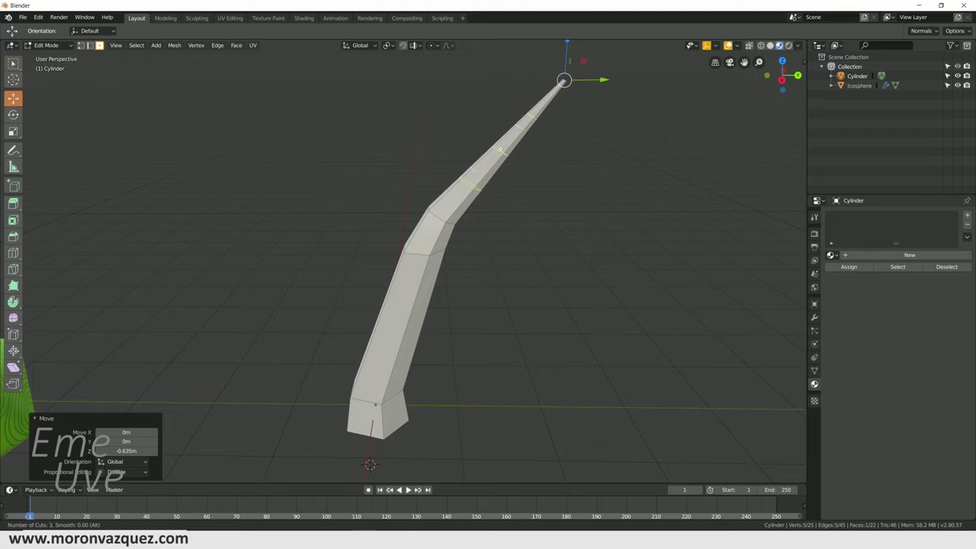
{"action": "scroll", "coordinate": [499, 149], "scroll_direction": "up", "scroll_amount": 1}
{"action": "left_click", "coordinate": [499, 149]}
{"action": "right_click", "coordinate": [499, 149]}
{"action": "left_click_drag", "start_coordinate": [502, 112], "coordinate": [503, 130]}
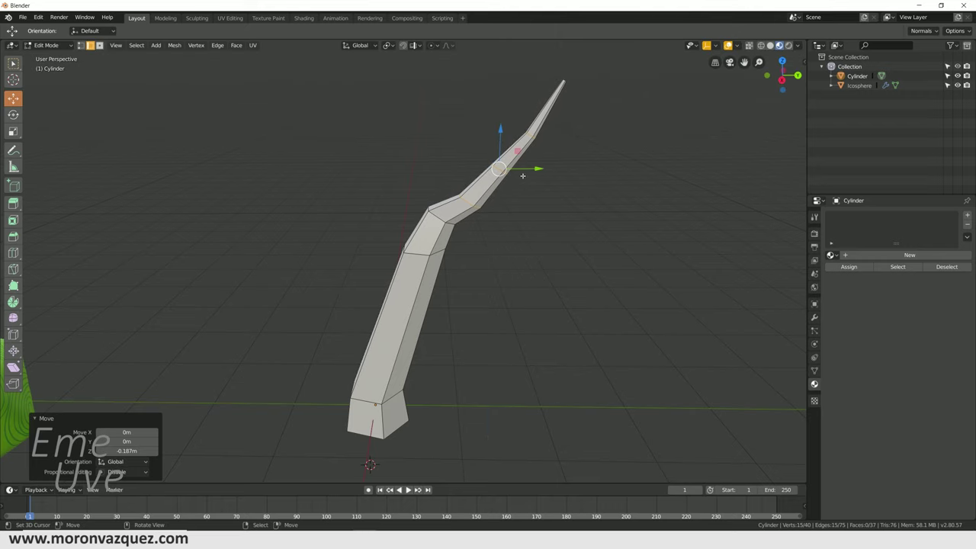
{"action": "scroll", "coordinate": [522, 175], "scroll_direction": "up", "scroll_amount": 3}
{"action": "mouse_move", "coordinate": [534, 175]}
{"action": "middle_mouse_down"}
{"action": "mouse_move", "coordinate": [609, 175]}
{"action": "mouse_move", "coordinate": [579, 138]}
{"action": "middle_mouse_up"}
{"action": "scroll", "coordinate": [609, 175], "scroll_direction": "down", "scroll_amount": 2}
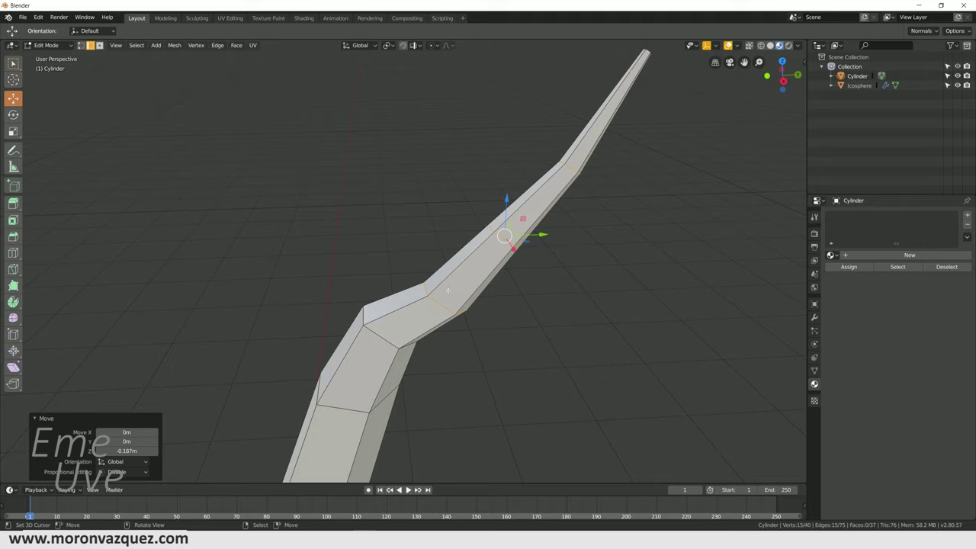
Select a middle edge loop and shift it 0.135 m along Y to sharpen the bend.
{"action": "left_click", "coordinate": [497, 228]}
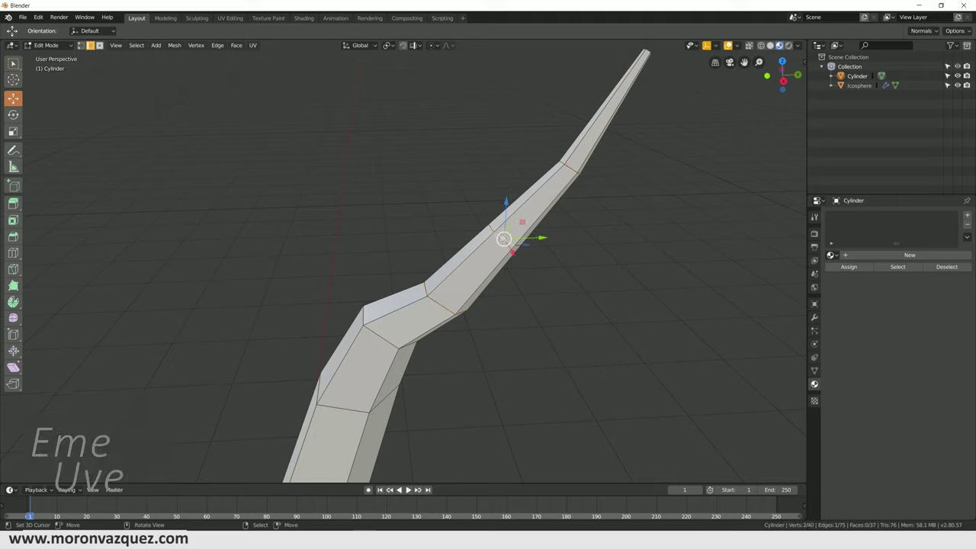
{"action": "key", "text": "alt"}
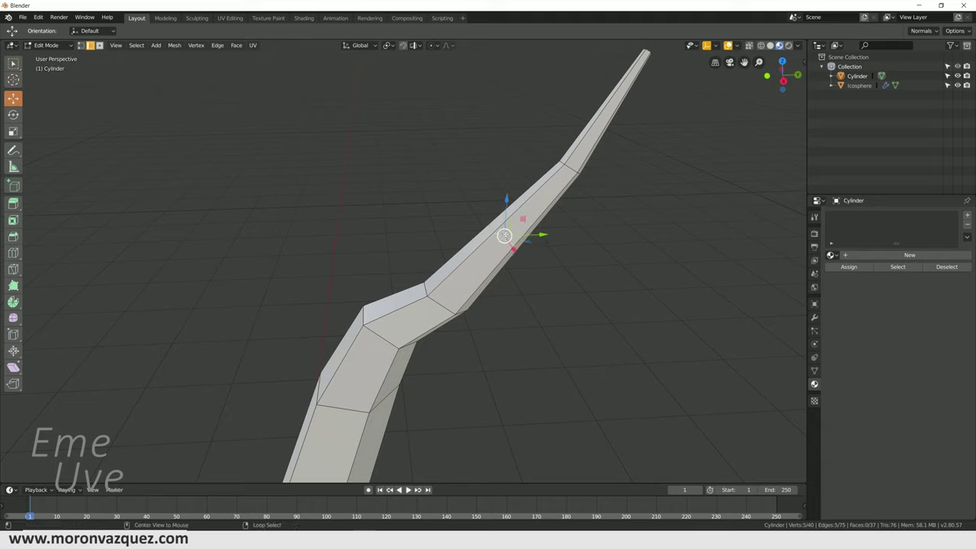
{"action": "left_click_drag", "start_coordinate": [506, 199], "coordinate": [506, 221]}
{"action": "left_click_drag", "start_coordinate": [544, 248], "coordinate": [563, 253]}
{"action": "mouse_move", "coordinate": [563, 253]}
{"action": "middle_mouse_down"}
{"action": "mouse_move", "coordinate": [601, 272]}
{"action": "mouse_move", "coordinate": [501, 290]}
{"action": "mouse_move", "coordinate": [636, 286]}
{"action": "mouse_move", "coordinate": [493, 294]}
{"action": "mouse_move", "coordinate": [526, 306]}
{"action": "mouse_move", "coordinate": [516, 295]}
{"action": "mouse_move", "coordinate": [549, 301]}
{"action": "middle_mouse_up"}
{"action": "scroll", "coordinate": [549, 300], "scroll_direction": "up", "scroll_amount": 2}
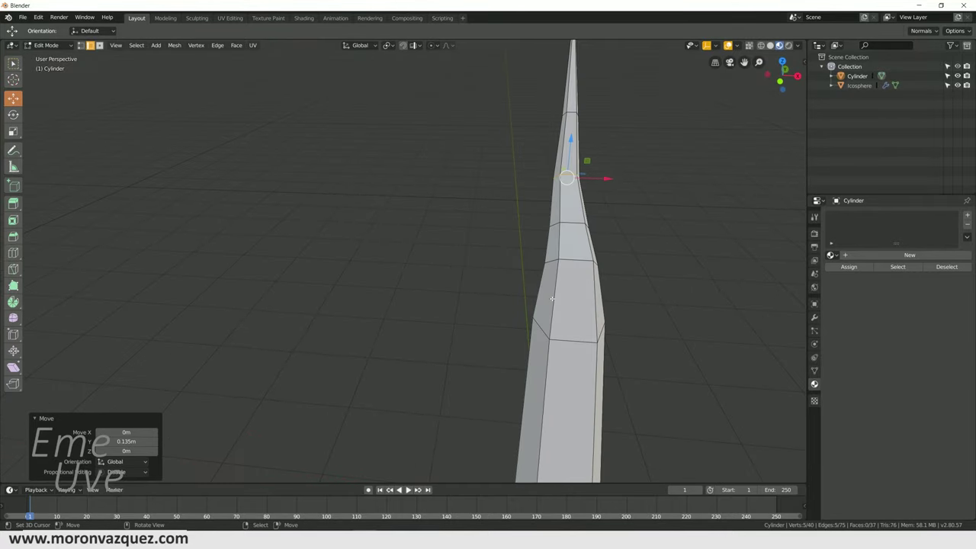
{"action": "mouse_move", "coordinate": [561, 296]}
{"action": "middle_mouse_down"}
{"action": "mouse_move", "coordinate": [463, 282]}
{"action": "mouse_move", "coordinate": [592, 305]}
{"action": "mouse_move", "coordinate": [321, 276]}
{"action": "middle_mouse_up"}
Switch to face select and select a face at the trunk's lower bend.
{"action": "left_click", "coordinate": [357, 299]}
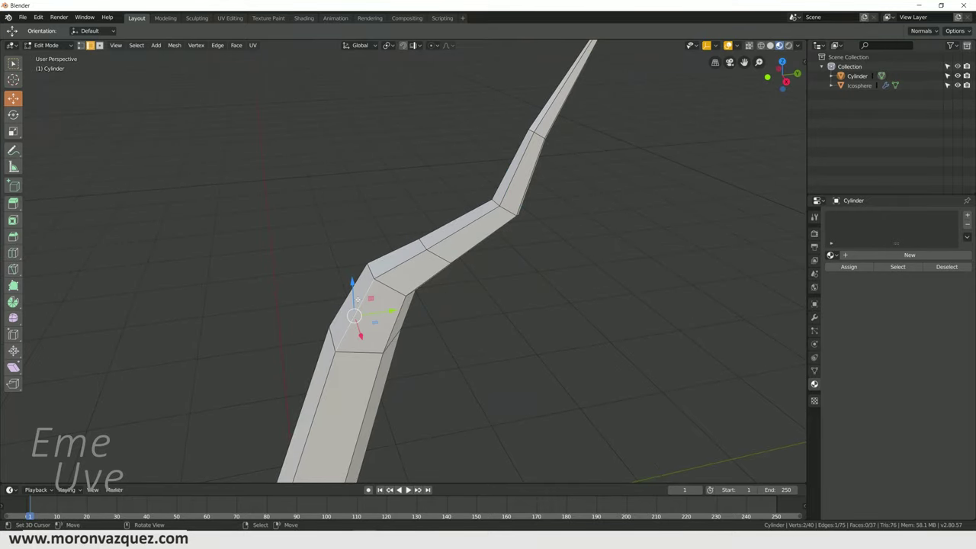
{"action": "left_click", "coordinate": [99, 45]}
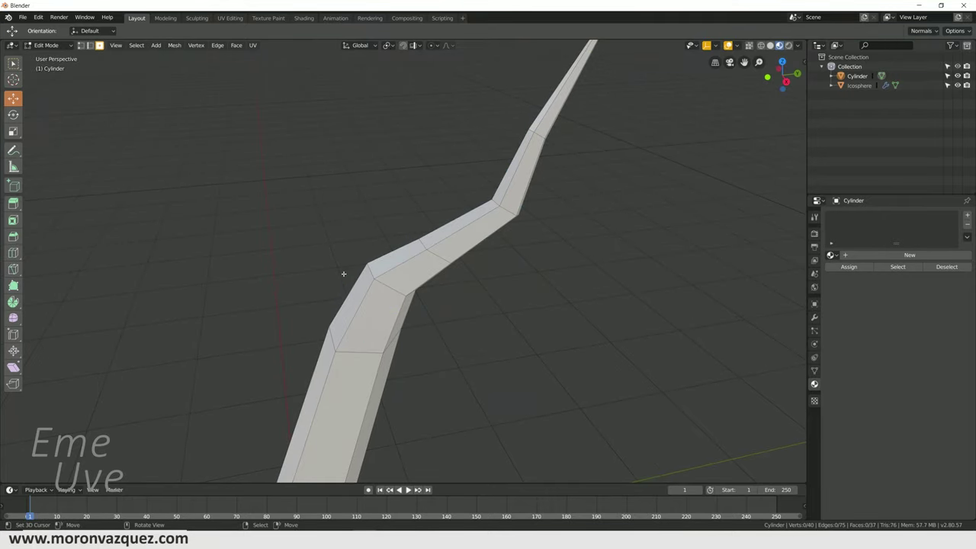
{"action": "left_click", "coordinate": [349, 300]}
Extrude the lower-bend face about 2.6 m into a side branch and taper its tip to a point.
{"action": "scroll", "coordinate": [425, 300], "scroll_direction": "down", "scroll_amount": 4}
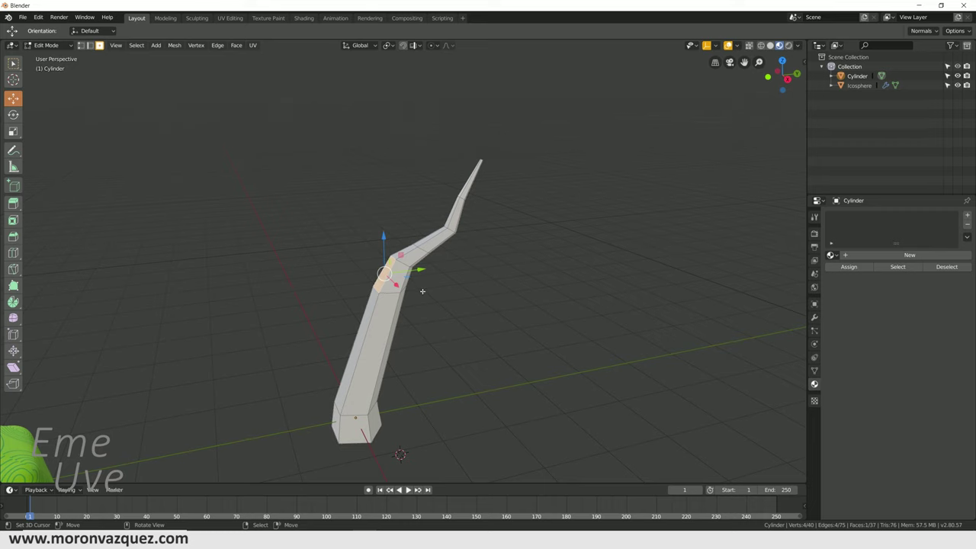
{"action": "scroll", "coordinate": [427, 298], "scroll_direction": "down", "scroll_amount": 2}
{"action": "key", "text": "e"}
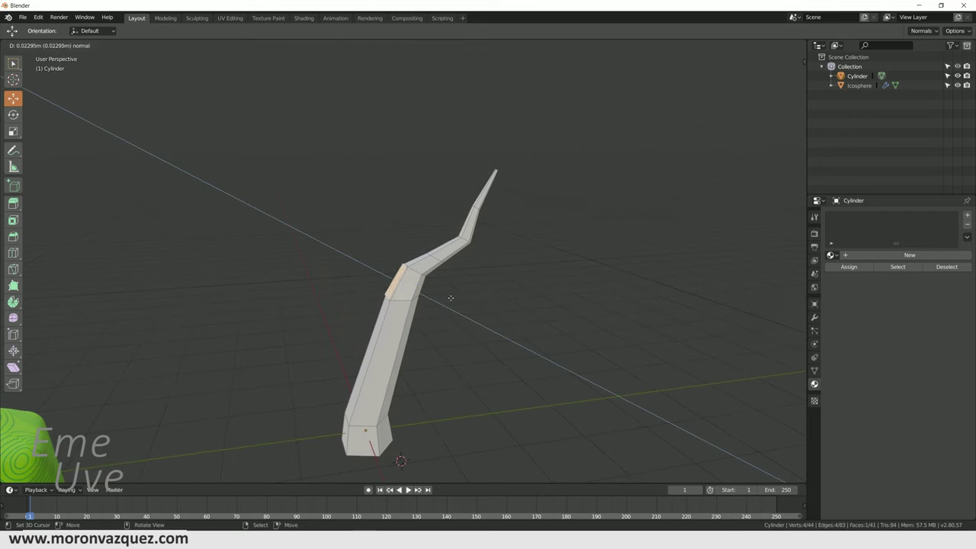
{"action": "left_click", "coordinate": [453, 241]}
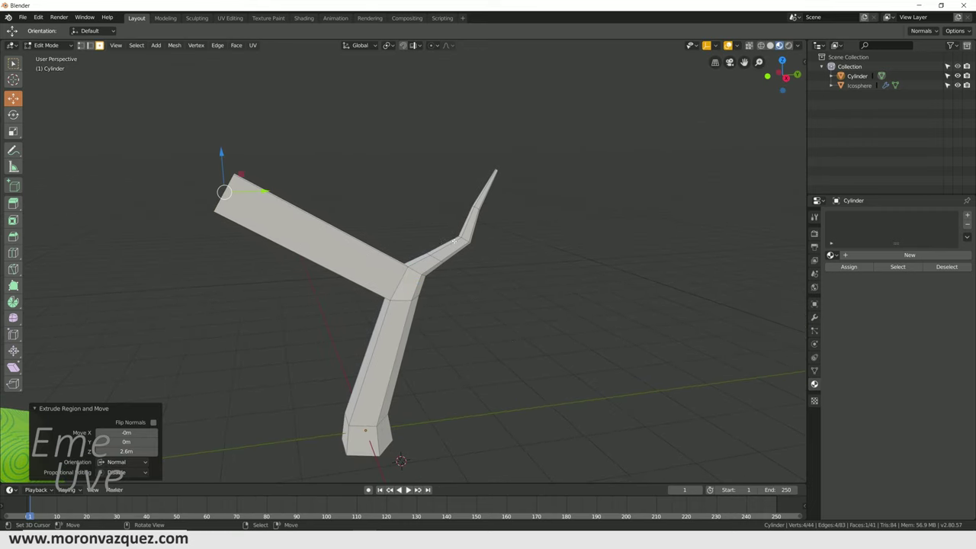
{"action": "key", "text": "s"}
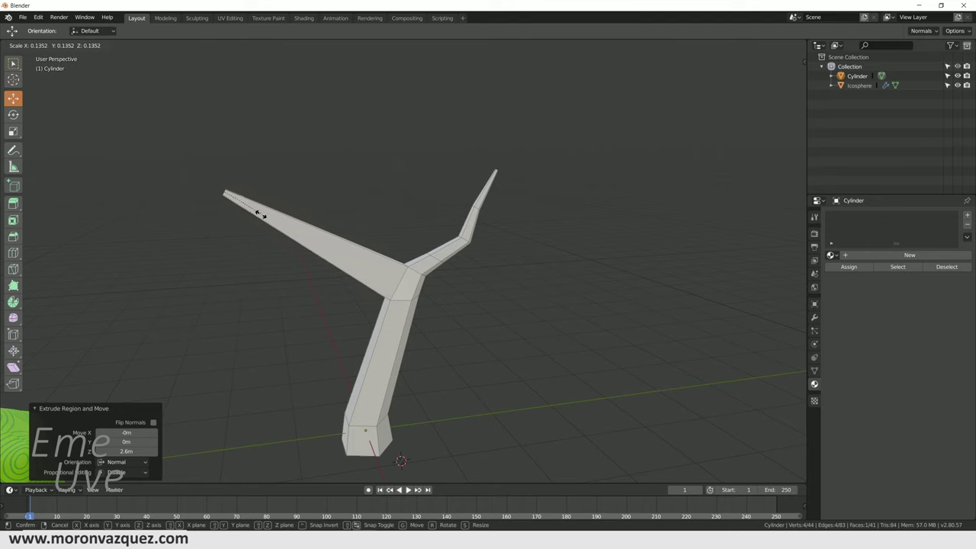
{"action": "left_click", "coordinate": [251, 211]}
{"action": "scroll", "coordinate": [314, 258], "scroll_direction": "up", "scroll_amount": 2}
{"action": "scroll", "coordinate": [314, 258], "scroll_direction": "up", "scroll_amount": 2}
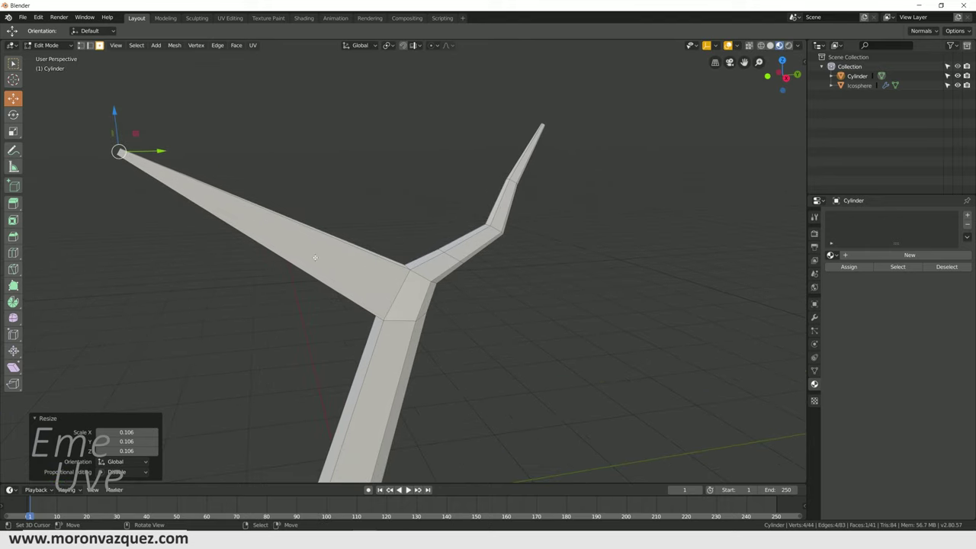
Add three loop cuts along the branch and lower a middle ring 0.147 m so it curves.
{"action": "key", "text": "ctrl+r"}
{"action": "scroll", "coordinate": [270, 227], "scroll_direction": "up", "scroll_amount": 2}
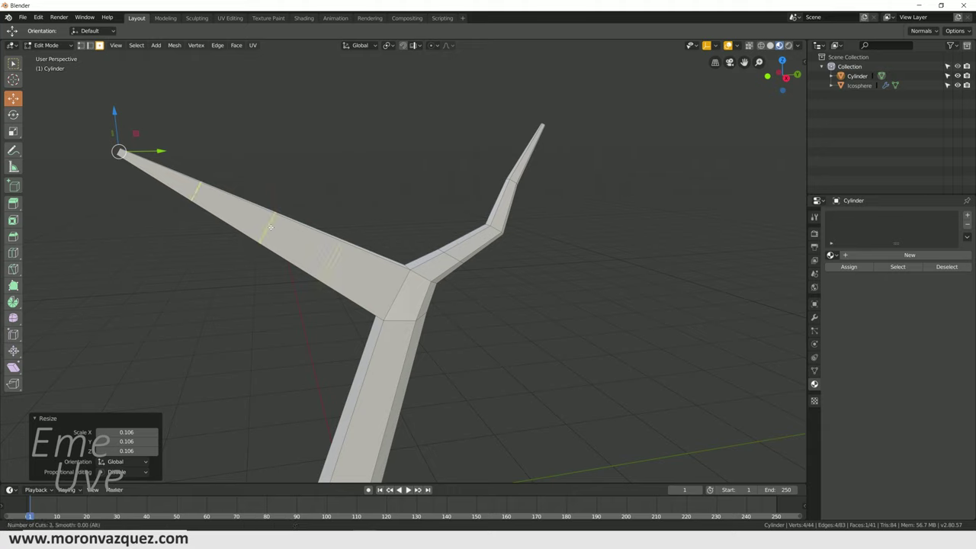
{"action": "left_click", "coordinate": [270, 227]}
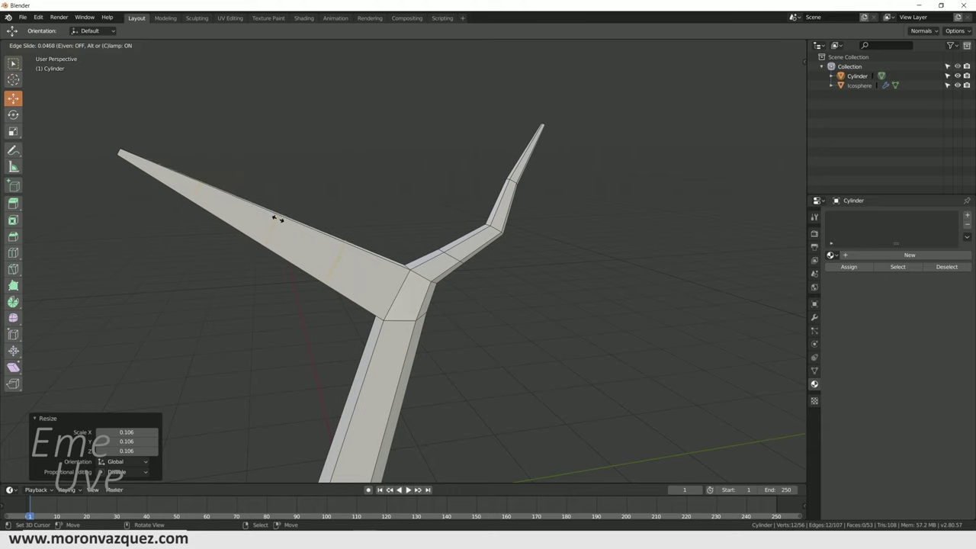
{"action": "left_click", "coordinate": [278, 218]}
{"action": "left_click_drag", "start_coordinate": [269, 191], "coordinate": [267, 227]}
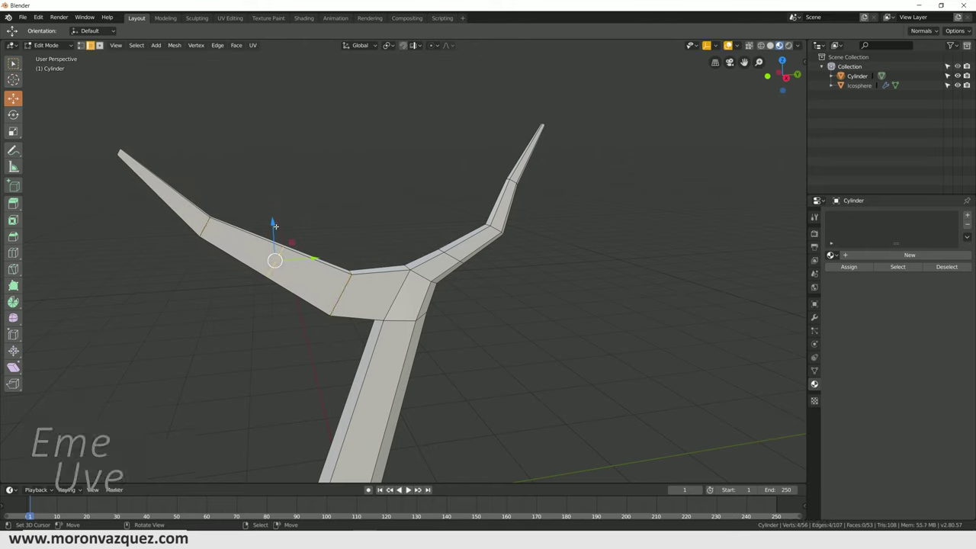
{"action": "left_click_drag", "start_coordinate": [273, 221], "coordinate": [273, 240]}
{"action": "left_click_drag", "start_coordinate": [309, 271], "coordinate": [297, 273]}
{"action": "left_click", "coordinate": [298, 273]}
Select a face on the trunk's opposite side in face select mode.
{"action": "mouse_move", "coordinate": [261, 272]}
{"action": "middle_mouse_down"}
{"action": "mouse_move", "coordinate": [310, 257]}
{"action": "mouse_move", "coordinate": [406, 286]}
{"action": "mouse_move", "coordinate": [435, 276]}
{"action": "middle_mouse_up"}
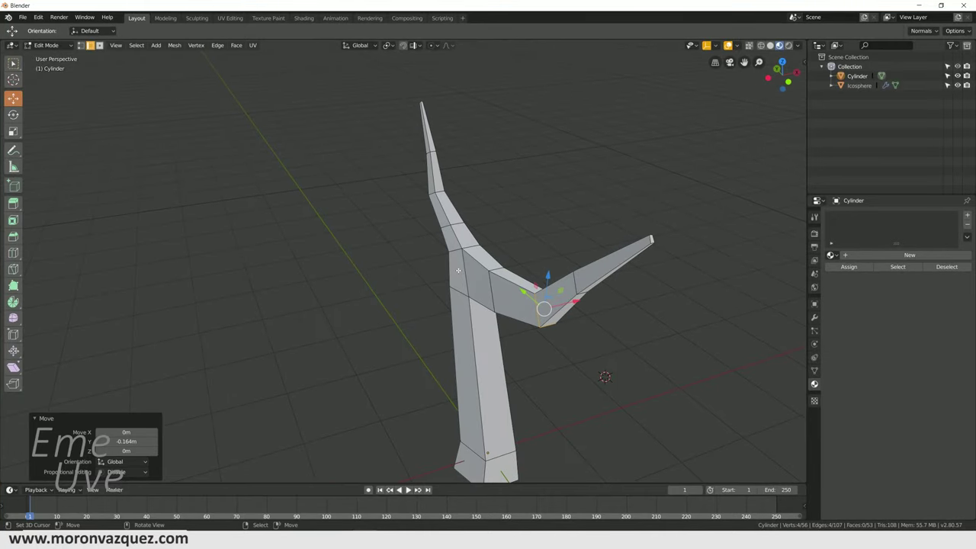
{"action": "left_click", "coordinate": [458, 271]}
{"action": "left_click", "coordinate": [452, 263]}
{"action": "left_click", "coordinate": [99, 46]}
{"action": "left_click", "coordinate": [465, 267]}
Extrude the face 1.37 m, taper the end to 0.108, and raise the tip 0.331 m.
{"action": "middle_click_drag", "start_coordinate": [465, 266], "coordinate": [529, 292]}
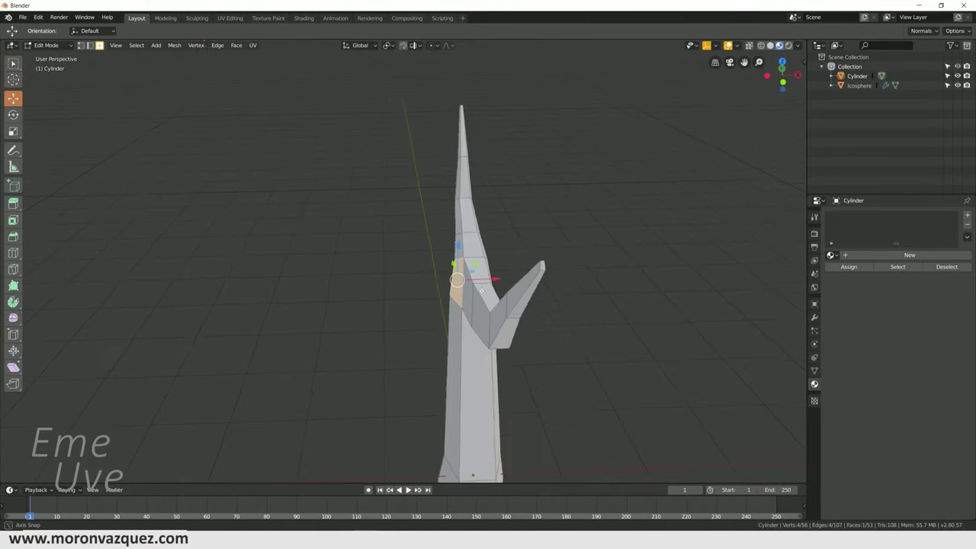
{"action": "key", "text": "e"}
{"action": "left_click", "coordinate": [399, 279]}
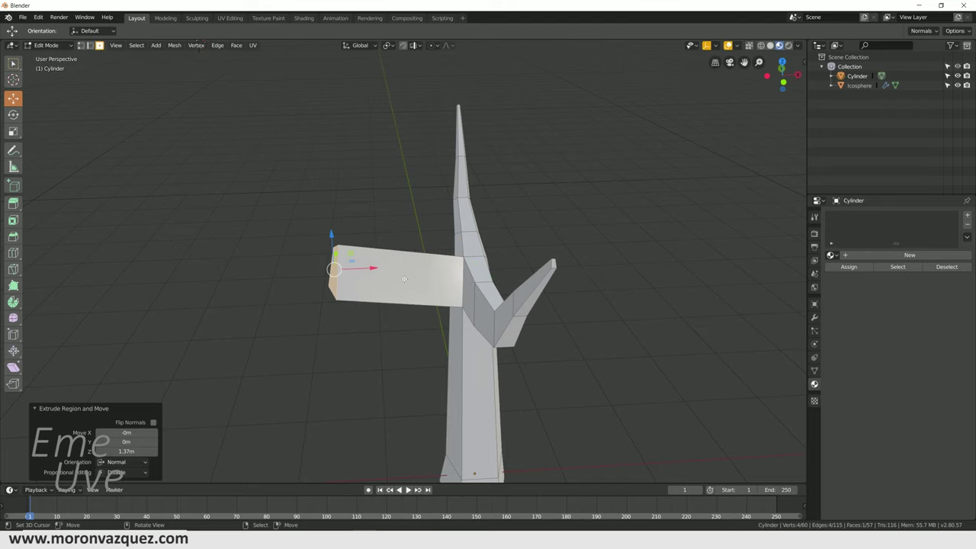
{"action": "key", "text": "s"}
{"action": "left_click", "coordinate": [357, 268]}
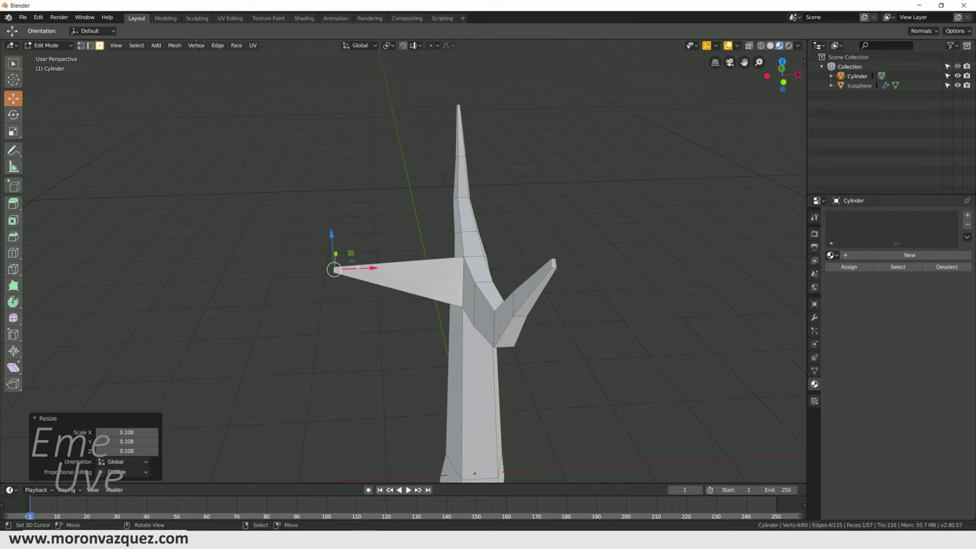
{"action": "left_click_drag", "start_coordinate": [329, 236], "coordinate": [328, 206]}
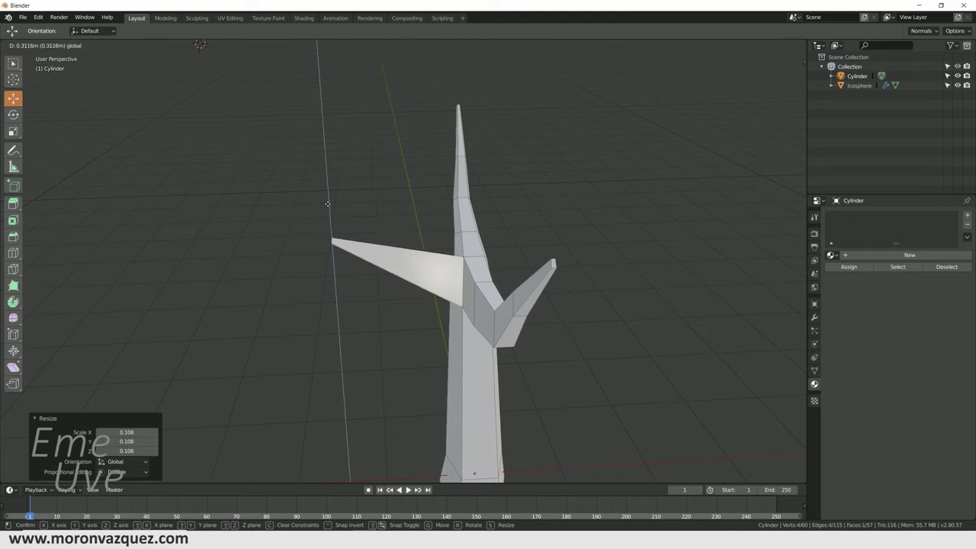
Add two loop cuts across the second branch.
{"action": "key", "text": "ctrl+r"}
{"action": "scroll", "coordinate": [410, 260], "scroll_direction": "up", "scroll_amount": 1}
{"action": "left_click", "coordinate": [409, 260]}
Confirm the second branch's ring lowered 0.187 m and view the branches from a lower angle.
{"action": "left_click", "coordinate": [396, 237]}
{"action": "mouse_move", "coordinate": [397, 238]}
{"action": "middle_mouse_down"}
{"action": "mouse_move", "coordinate": [359, 216]}
{"action": "mouse_move", "coordinate": [394, 233]}
{"action": "middle_mouse_up"}
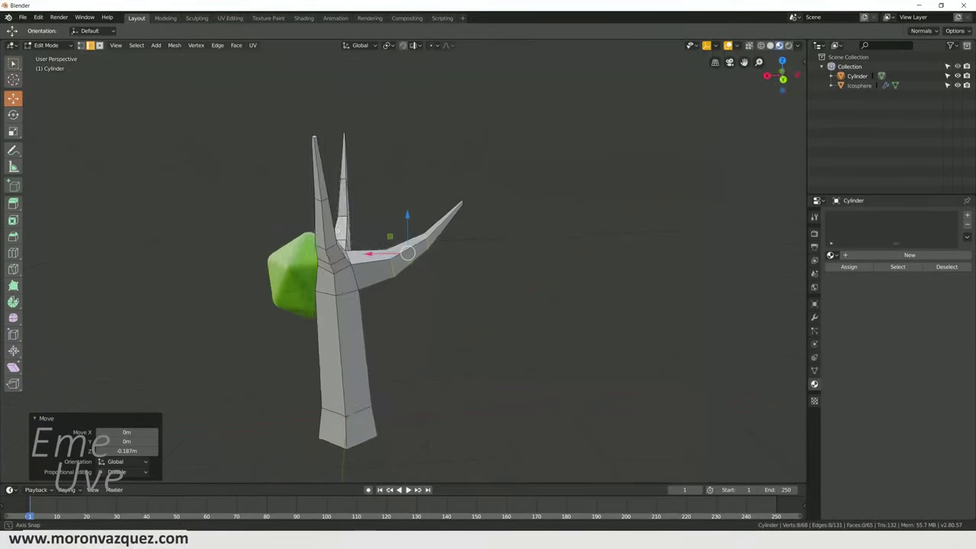
{"action": "key", "text": "g"}
{"action": "key", "text": "z"}
{"action": "right_click", "coordinate": [411, 221]}
{"action": "middle_click_drag", "start_coordinate": [411, 221], "coordinate": [422, 259]}
{"action": "scroll", "coordinate": [421, 259], "scroll_direction": "up", "scroll_amount": 2}
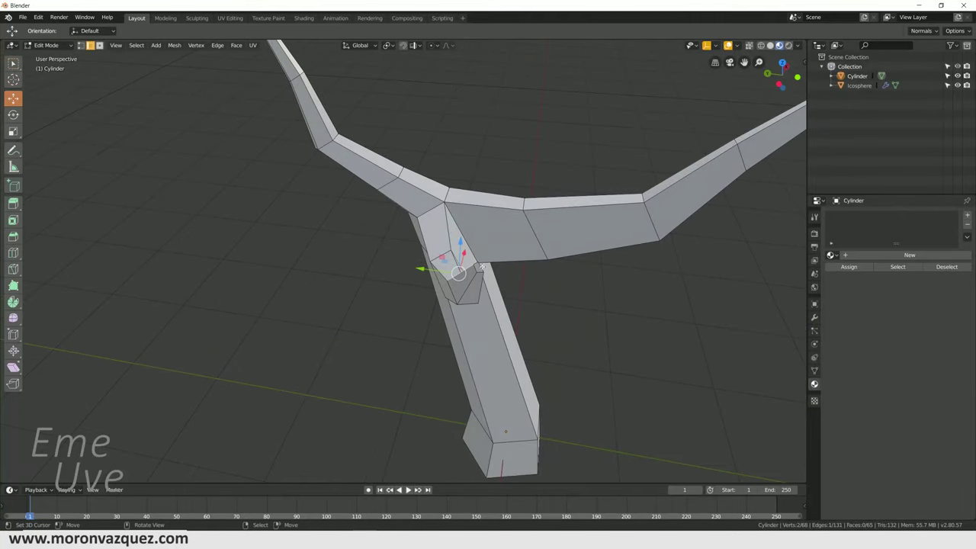
Raise the second branch's tip face 0.21 m vertically.
{"action": "left_click", "coordinate": [99, 45]}
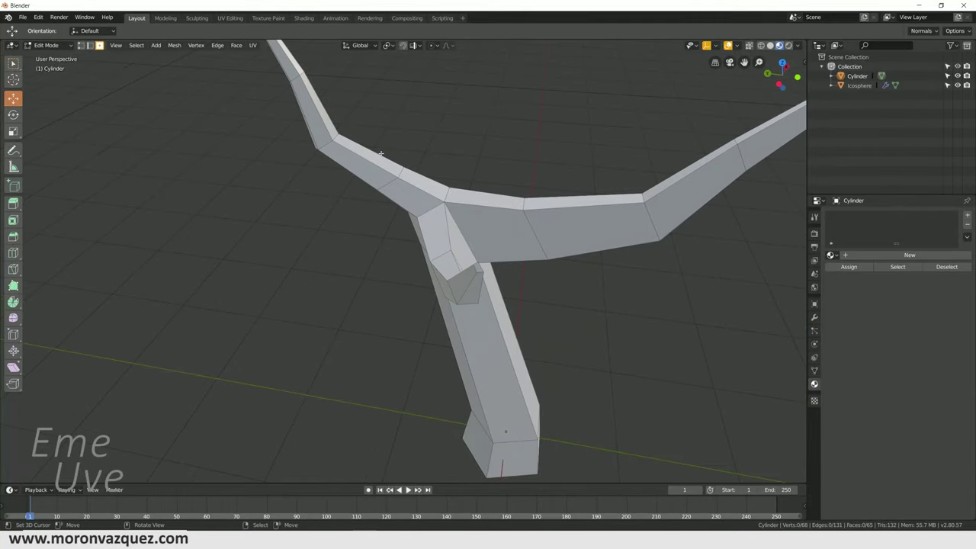
{"action": "middle_click_drag", "start_coordinate": [533, 267], "coordinate": [599, 268]}
{"action": "key", "text": "g"}
{"action": "key", "text": "z"}
{"action": "left_click", "coordinate": [499, 109]}
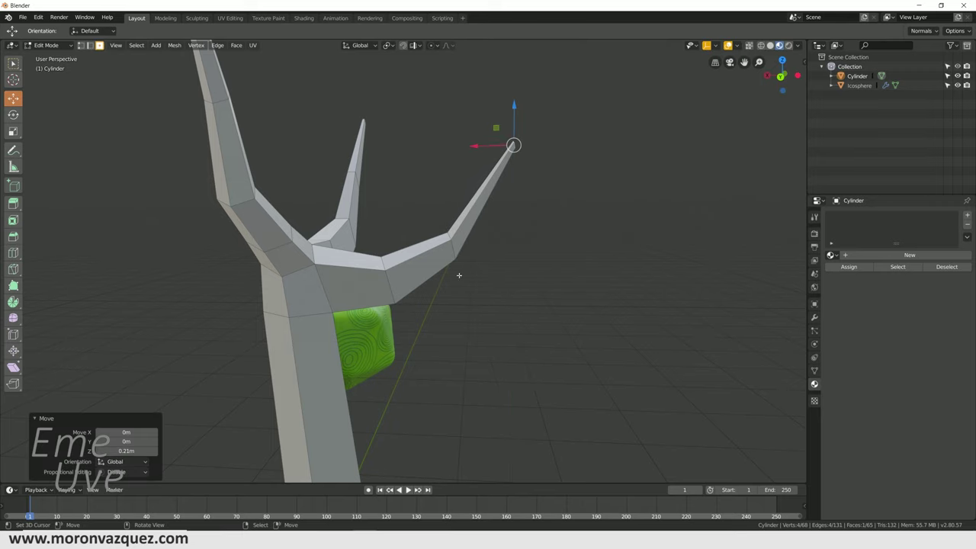
Lift the branch's middle ring 0.0969 m and its junction 0.0732 m along Z.
{"action": "left_click", "coordinate": [91, 46]}
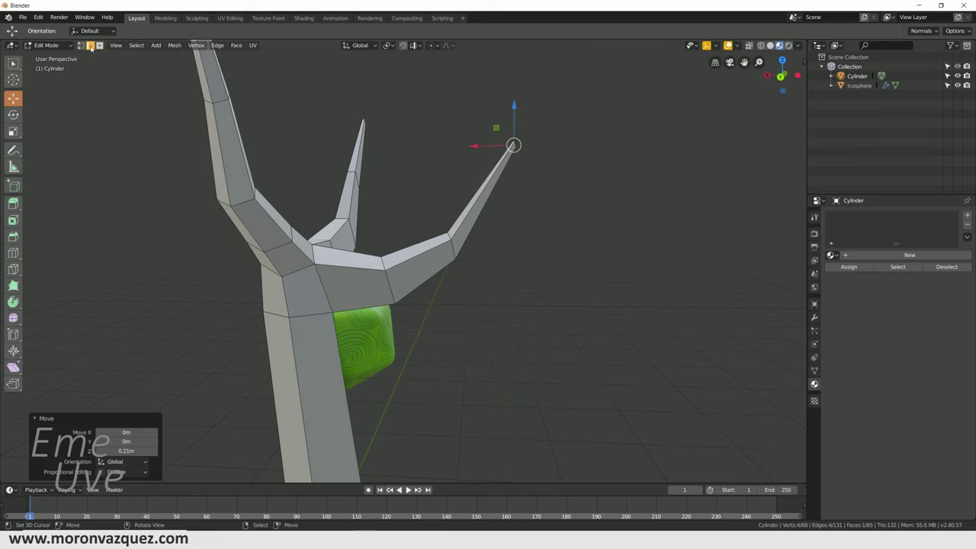
{"action": "left_click", "coordinate": [446, 241]}
{"action": "key", "text": "g"}
{"action": "key", "text": "z"}
{"action": "left_click", "coordinate": [391, 275]}
{"action": "left_click", "coordinate": [391, 275]}
{"action": "key", "text": "g"}
{"action": "key", "text": "z"}
{"action": "left_click", "coordinate": [391, 271]}
Orbit and zoom around the tree to check the upward-curving branches and the trunk's underside.
{"action": "middle_click_drag", "start_coordinate": [390, 271], "coordinate": [504, 259]}
{"action": "scroll", "coordinate": [504, 259], "scroll_direction": "down", "scroll_amount": 2}
{"action": "scroll", "coordinate": [442, 317], "scroll_direction": "down", "scroll_amount": 3}
{"action": "scroll", "coordinate": [446, 326], "scroll_direction": "down", "scroll_amount": 3}
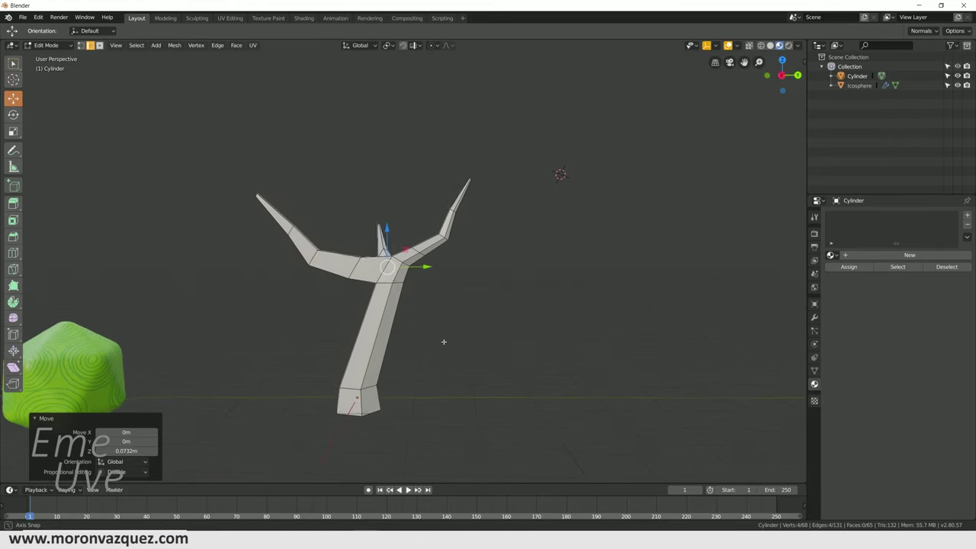
{"action": "scroll", "coordinate": [427, 339], "scroll_direction": "up", "scroll_amount": 2}
{"action": "scroll", "coordinate": [434, 366], "scroll_direction": "up", "scroll_amount": 2}
{"action": "scroll", "coordinate": [388, 403], "scroll_direction": "up", "scroll_amount": 2}
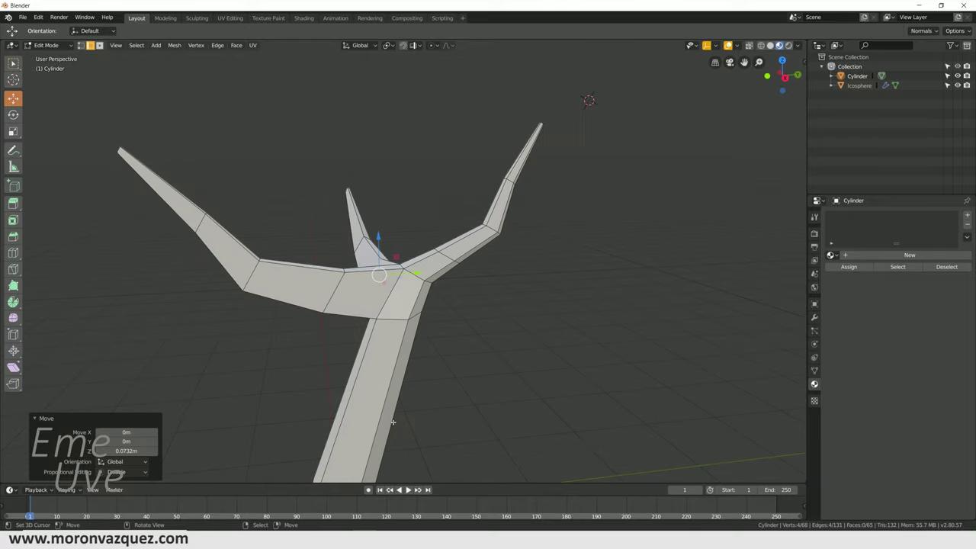
{"action": "scroll", "coordinate": [393, 422], "scroll_direction": "down", "scroll_amount": 3}
{"action": "scroll", "coordinate": [396, 328], "scroll_direction": "down", "scroll_amount": 2}
{"action": "middle_click_drag", "start_coordinate": [397, 327], "coordinate": [324, 307]}
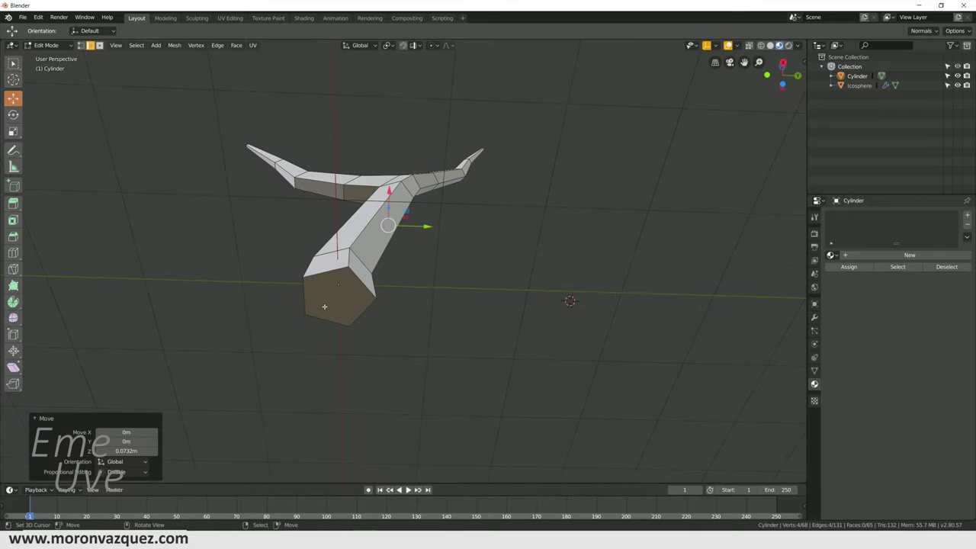
Widen the trunk's bottom cap face, undoing the extra 1.239 enlargement.
{"action": "left_click", "coordinate": [324, 306]}
{"action": "left_click", "coordinate": [100, 45]}
{"action": "left_click", "coordinate": [353, 296]}
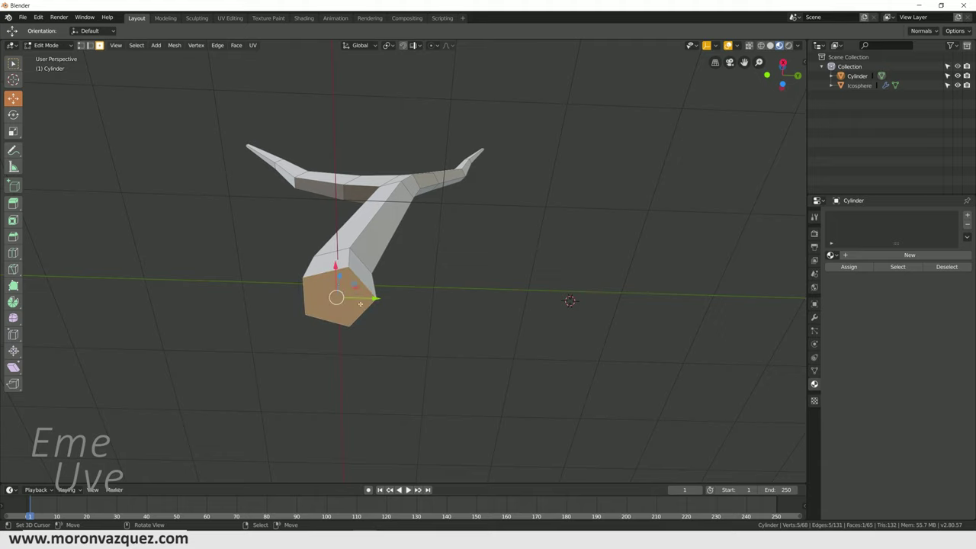
{"action": "key", "text": "s"}
{"action": "left_click", "coordinate": [421, 344]}
{"action": "middle_click_drag", "start_coordinate": [421, 343], "coordinate": [437, 395]}
{"action": "key", "text": "s"}
{"action": "left_click", "coordinate": [447, 400]}
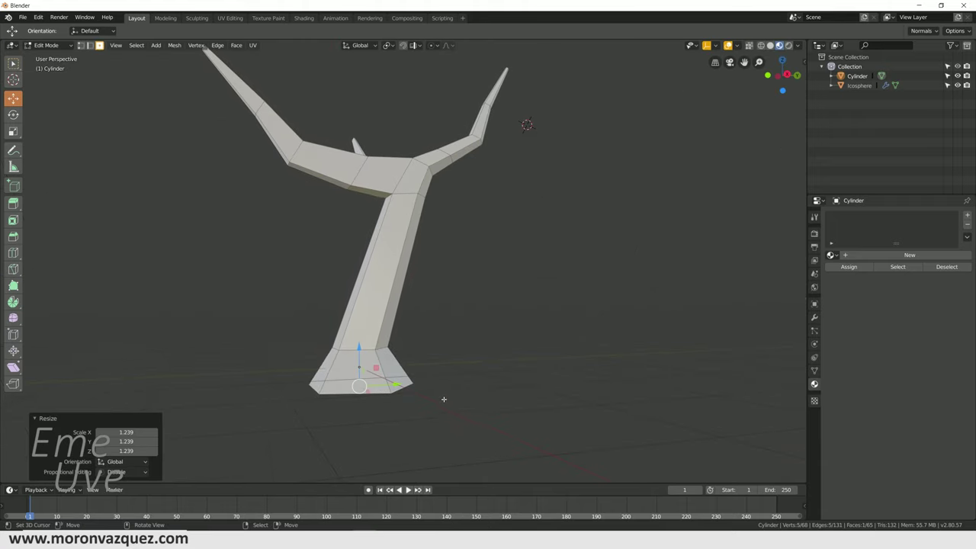
{"action": "key", "text": "ctrl+z"}
{"action": "key", "text": "ctrl+z"}
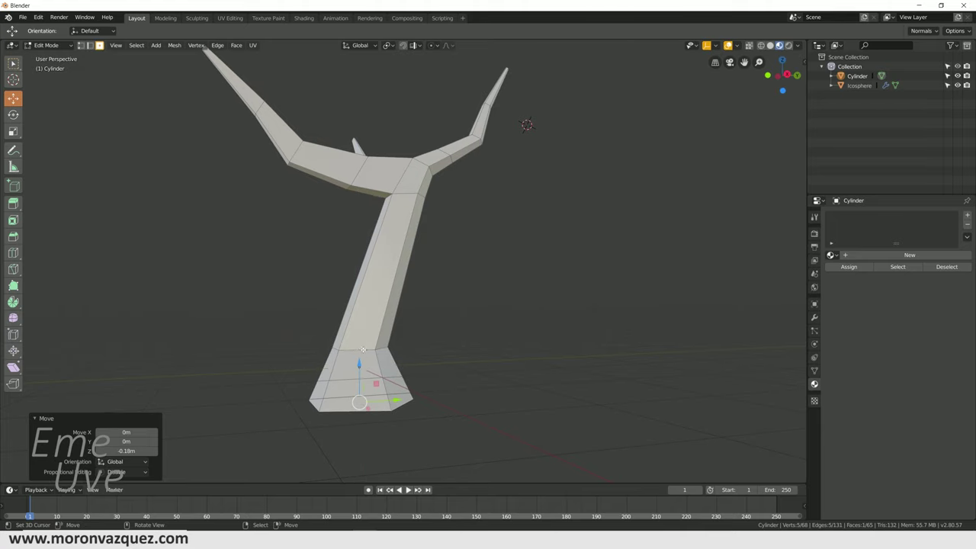
Scale the edge ring where the base meets the trunk by 1.256.
{"action": "left_click", "coordinate": [89, 45]}
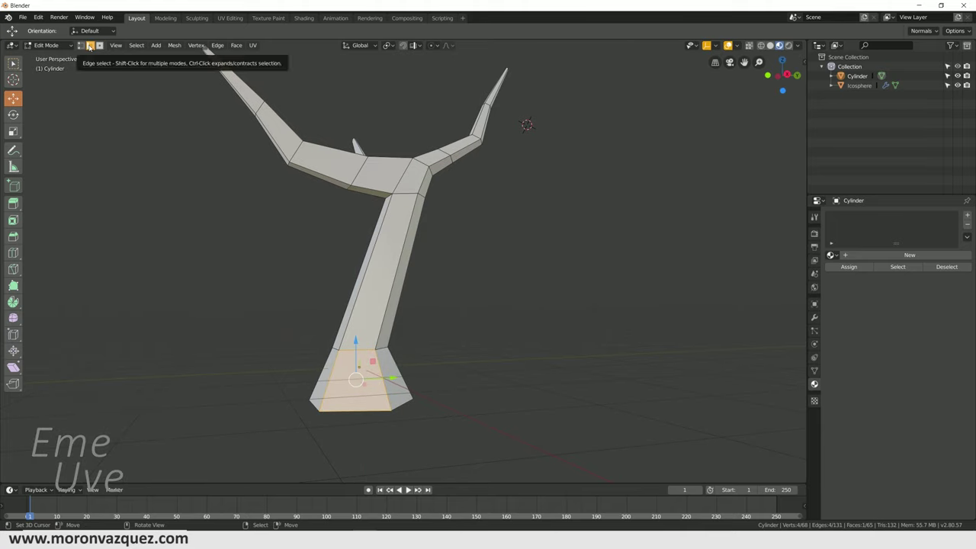
{"action": "left_click", "coordinate": [362, 351], "text": "alt"}
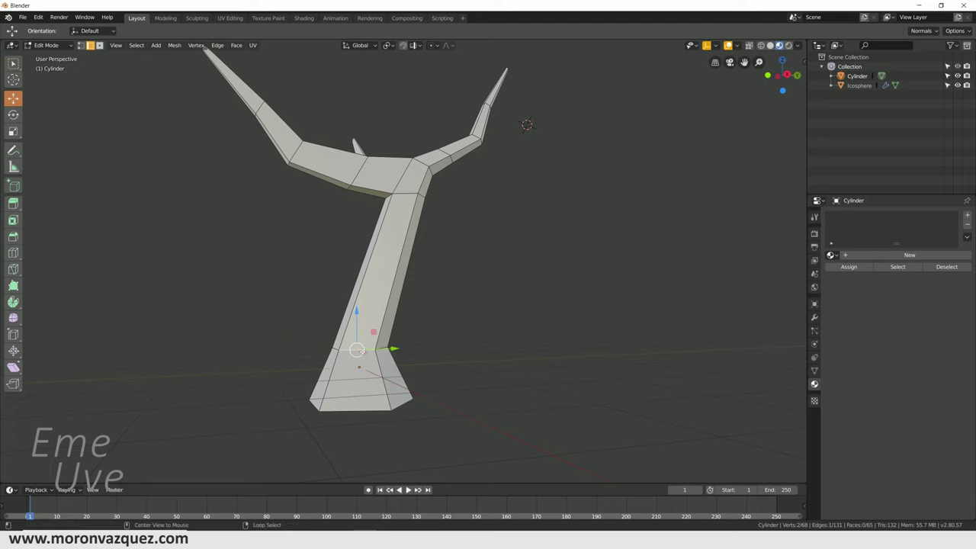
{"action": "key", "text": "s"}
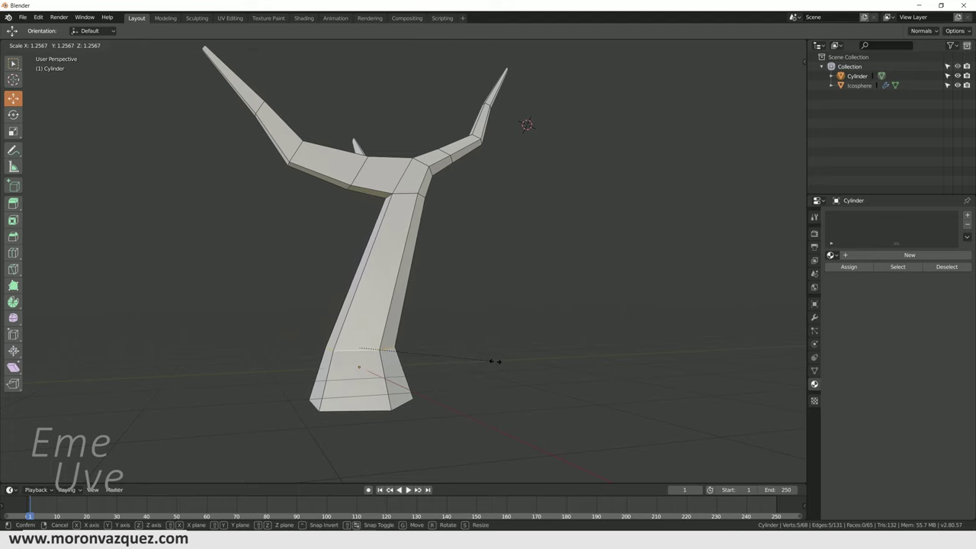
{"action": "left_click", "coordinate": [494, 359]}
Orbit and zoom in close on the branch fork.
{"action": "mouse_move", "coordinate": [499, 363]}
{"action": "middle_mouse_down"}
{"action": "mouse_move", "coordinate": [460, 374]}
{"action": "mouse_move", "coordinate": [483, 370]}
{"action": "mouse_move", "coordinate": [435, 331]}
{"action": "mouse_move", "coordinate": [433, 344]}
{"action": "mouse_move", "coordinate": [439, 329]}
{"action": "middle_mouse_up"}
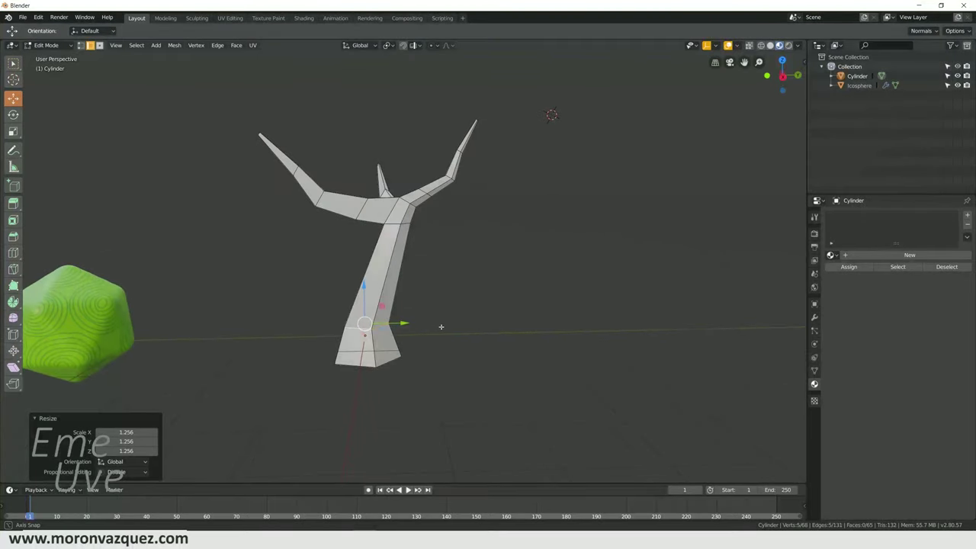
{"action": "mouse_move", "coordinate": [410, 294]}
{"action": "middle_mouse_down"}
{"action": "mouse_move", "coordinate": [453, 305]}
{"action": "mouse_move", "coordinate": [449, 294]}
{"action": "mouse_move", "coordinate": [446, 305]}
{"action": "middle_mouse_up"}
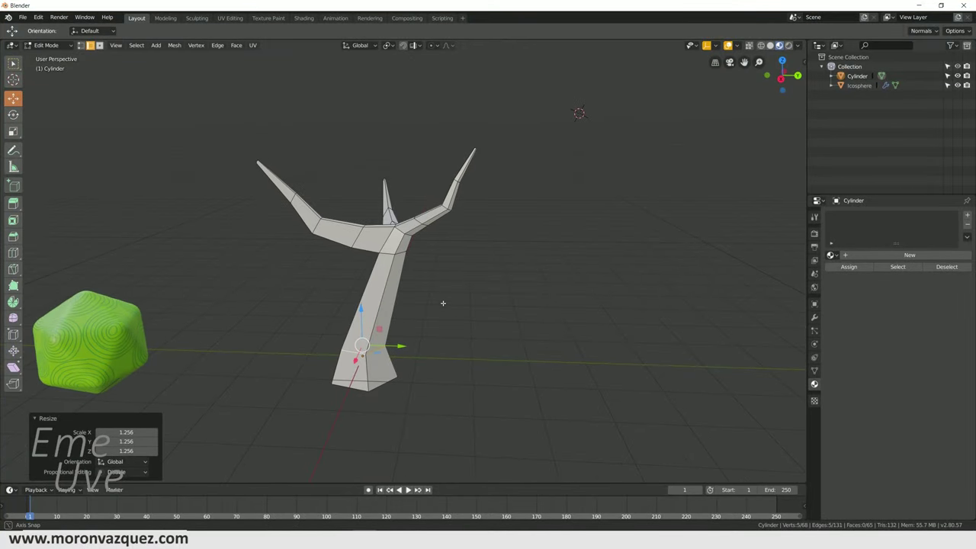
{"action": "mouse_move", "coordinate": [484, 265]}
{"action": "middle_mouse_down"}
{"action": "mouse_move", "coordinate": [471, 270]}
{"action": "mouse_move", "coordinate": [468, 257]}
{"action": "mouse_move", "coordinate": [467, 278]}
{"action": "middle_mouse_up"}
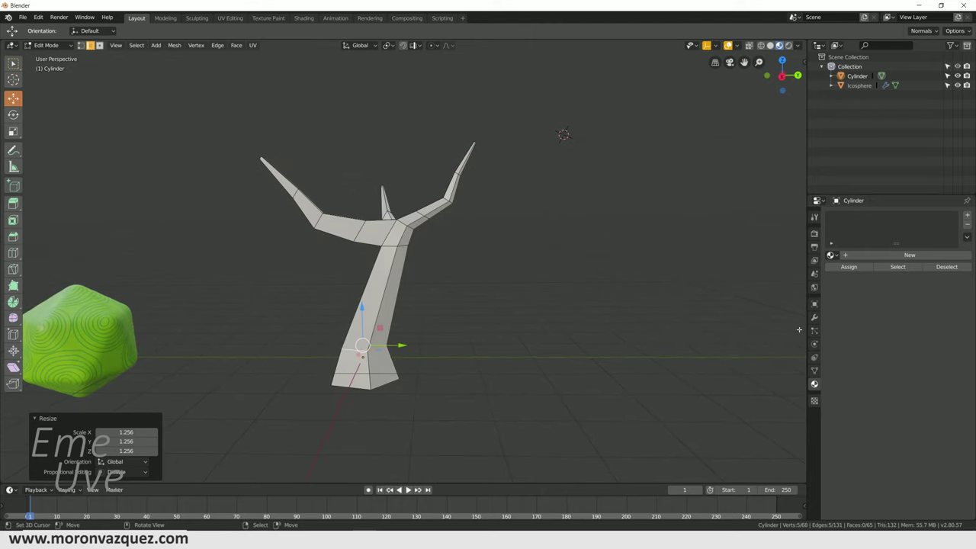
{"action": "mouse_move", "coordinate": [436, 324]}
{"action": "middle_mouse_down"}
{"action": "mouse_move", "coordinate": [420, 321]}
{"action": "mouse_move", "coordinate": [429, 320]}
{"action": "mouse_move", "coordinate": [418, 336]}
{"action": "mouse_move", "coordinate": [425, 305]}
{"action": "middle_mouse_up"}
{"action": "scroll", "coordinate": [425, 305], "scroll_direction": "up", "scroll_amount": 2}
{"action": "scroll", "coordinate": [419, 229], "scroll_direction": "up", "scroll_amount": 4}
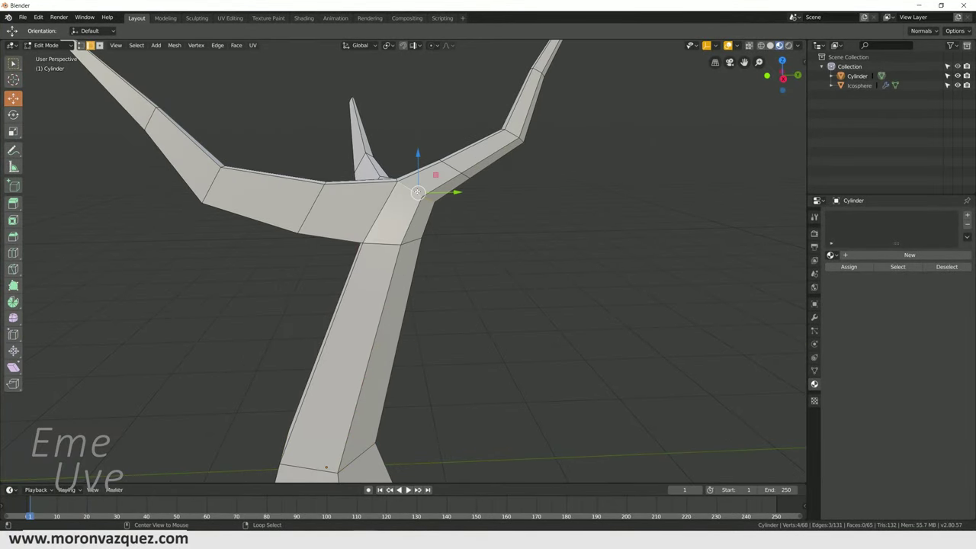
Scale the branch-fork vertices by 1.171 and nudge them 0.0689 m along Y.
{"action": "mouse_move", "coordinate": [416, 195]}
{"action": "middle_mouse_down"}
{"action": "mouse_move", "coordinate": [430, 230]}
{"action": "mouse_move", "coordinate": [411, 207]}
{"action": "middle_mouse_up"}
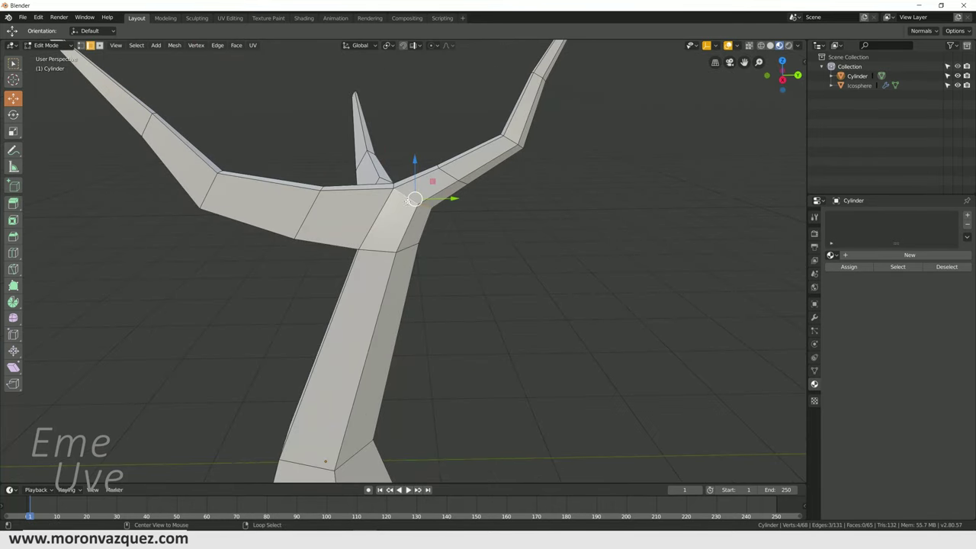
{"action": "key", "text": "s"}
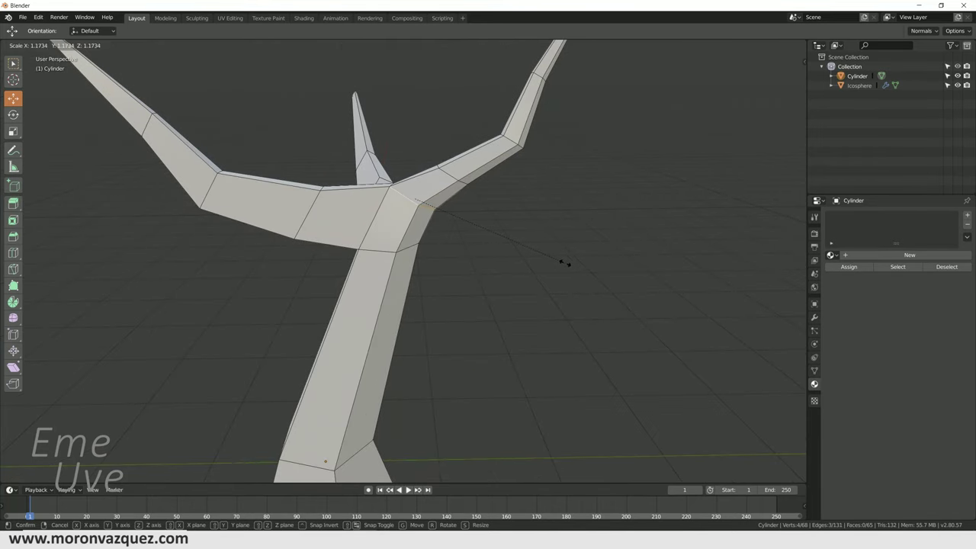
{"action": "left_click", "coordinate": [564, 263]}
{"action": "left_click_drag", "start_coordinate": [452, 197], "coordinate": [459, 199]}
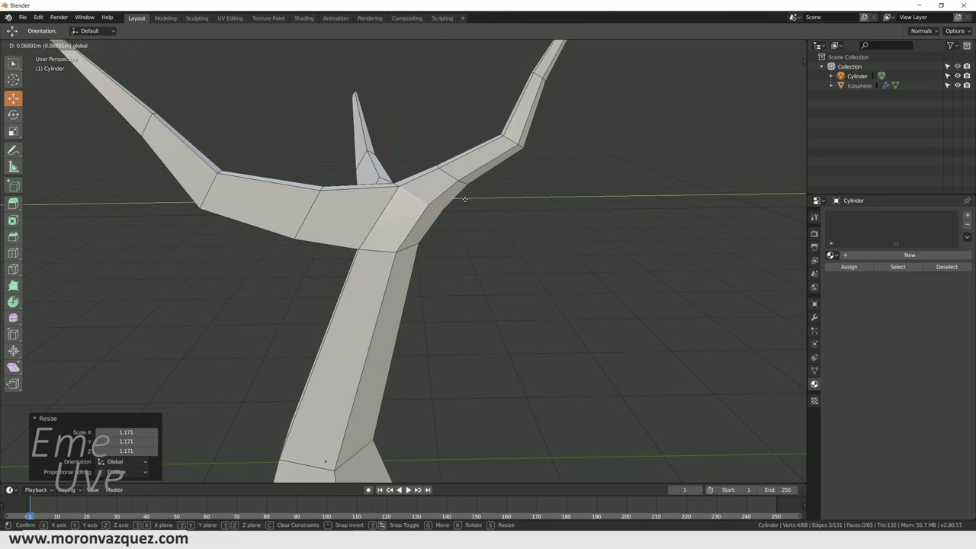
{"action": "scroll", "coordinate": [523, 257], "scroll_direction": "down", "scroll_amount": 3}
{"action": "scroll", "coordinate": [543, 290], "scroll_direction": "up", "scroll_amount": 1}
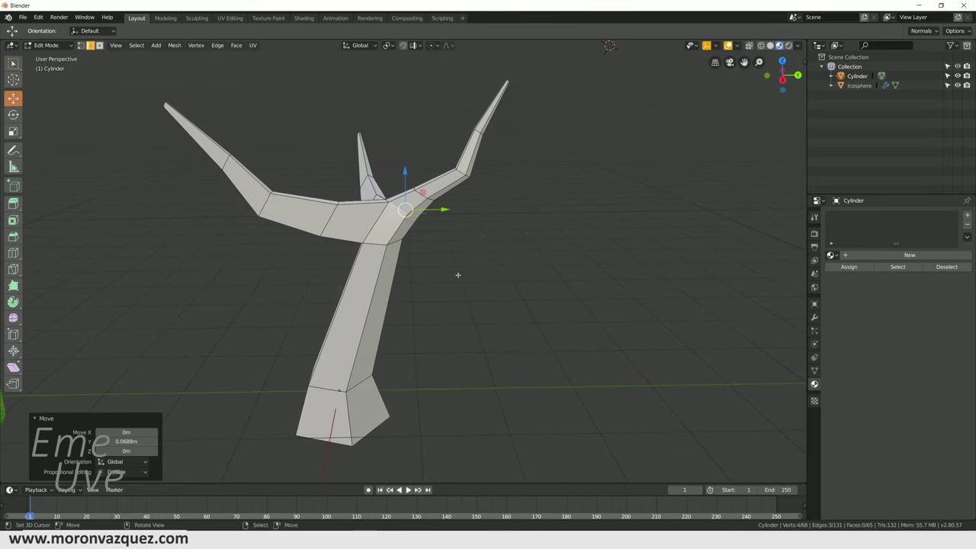
Switch the Cylinder back to Object Mode from the mode dropdown.
{"action": "left_click", "coordinate": [42, 46]}
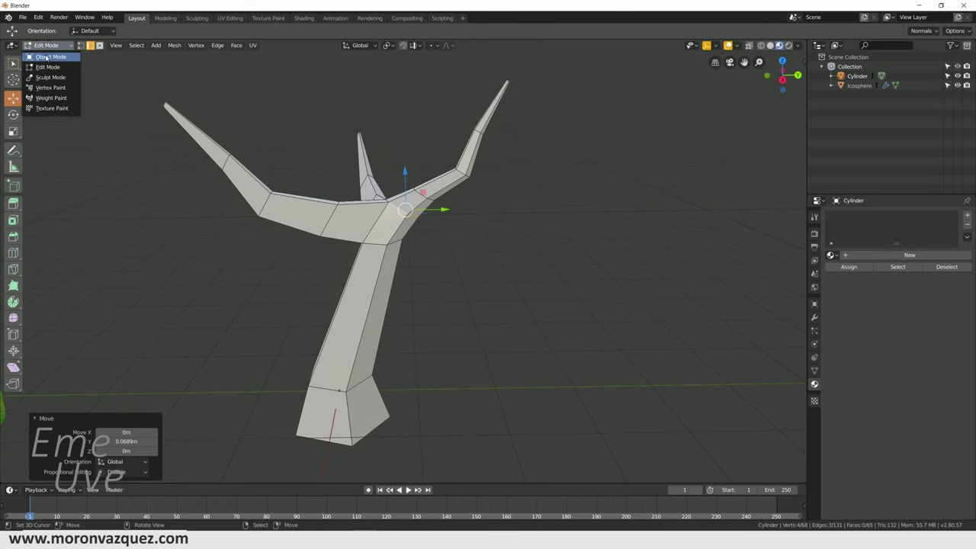
{"action": "mouse_move", "coordinate": [497, 213]}
{"action": "middle_mouse_down"}
{"action": "mouse_move", "coordinate": [483, 211]}
{"action": "mouse_move", "coordinate": [500, 205]}
{"action": "middle_mouse_up"}
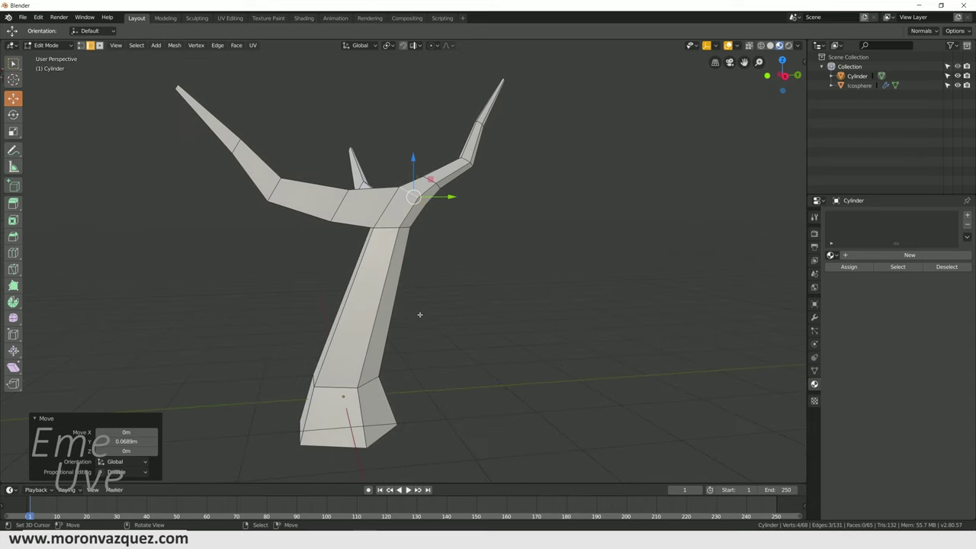
{"action": "left_click", "coordinate": [48, 46]}
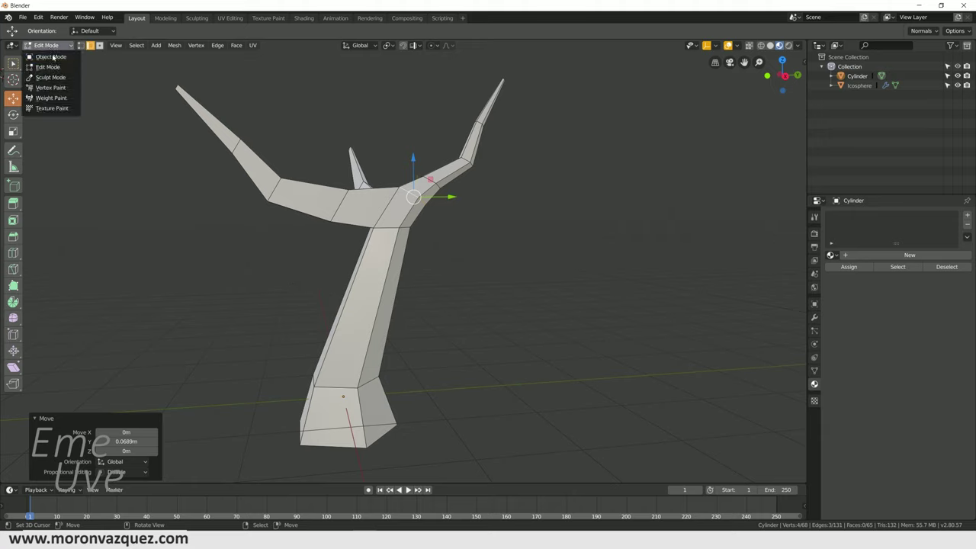
{"action": "left_click", "coordinate": [51, 57]}
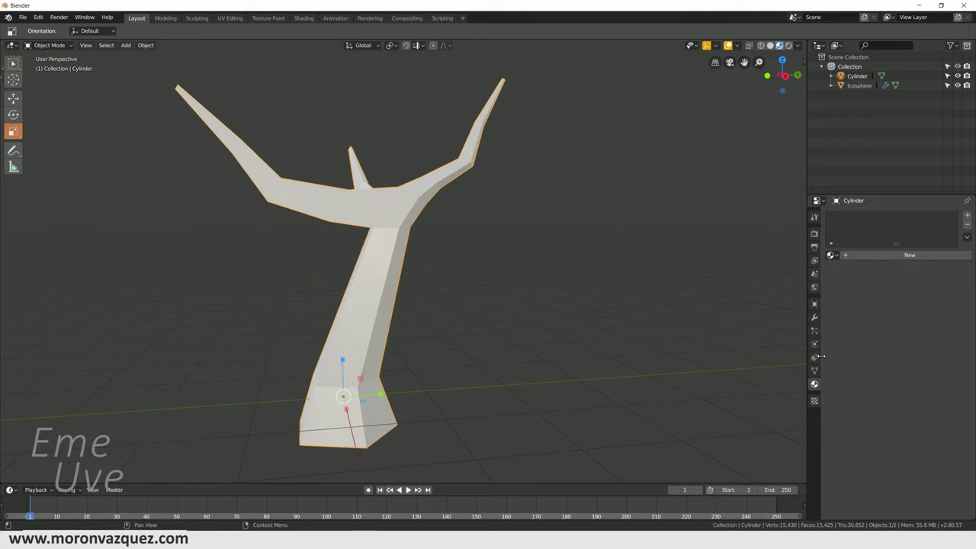
Add a Subdivision Surface modifier to the tree with viewport level 3 and render level 4.
{"action": "left_click", "coordinate": [814, 318]}
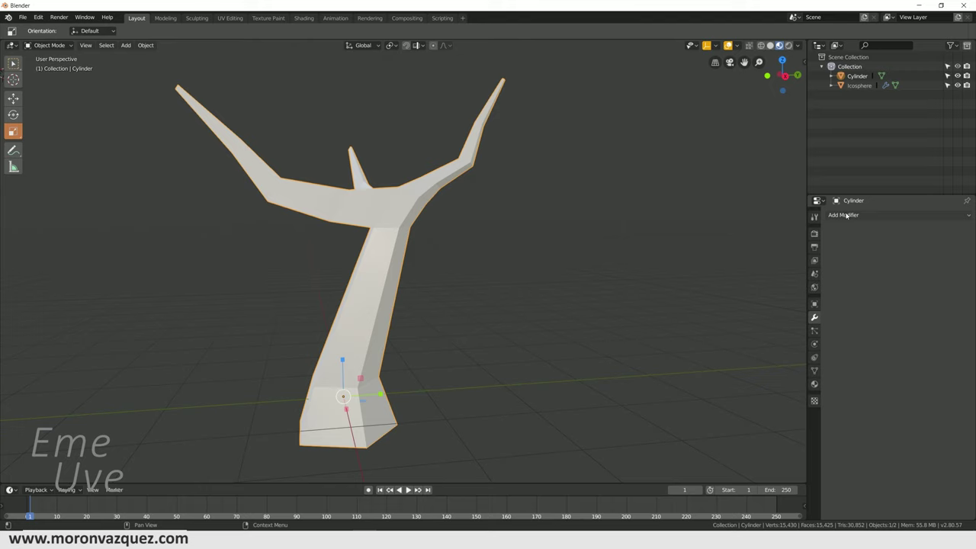
{"action": "left_click", "coordinate": [846, 215]}
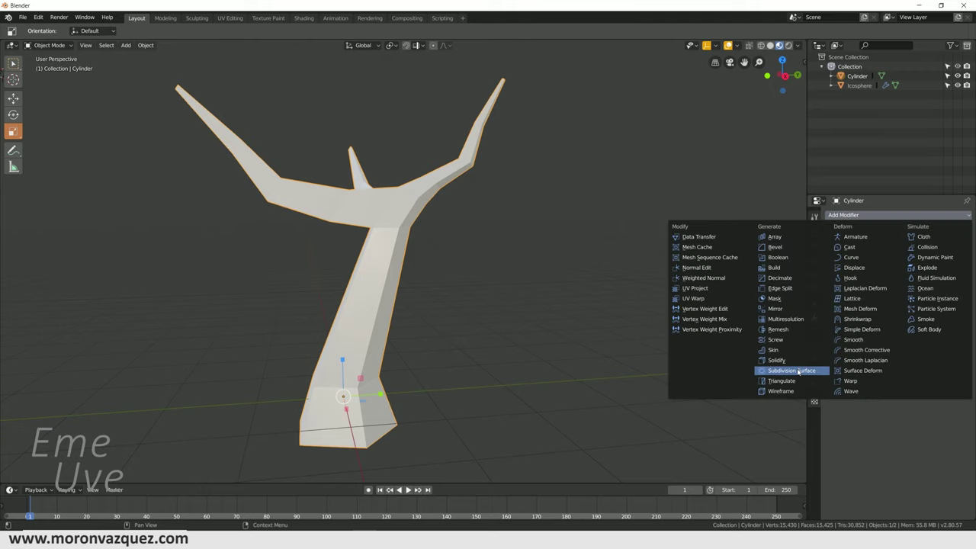
{"action": "left_click", "coordinate": [798, 371]}
{"action": "middle_click_drag", "start_coordinate": [466, 259], "coordinate": [409, 239]}
{"action": "left_click", "coordinate": [893, 277]}
{"action": "left_click", "coordinate": [893, 276]}
{"action": "left_click", "coordinate": [893, 277]}
{"action": "mouse_move", "coordinate": [427, 243]}
{"action": "middle_mouse_down"}
{"action": "mouse_move", "coordinate": [502, 254]}
{"action": "mouse_move", "coordinate": [391, 240]}
{"action": "middle_mouse_up"}
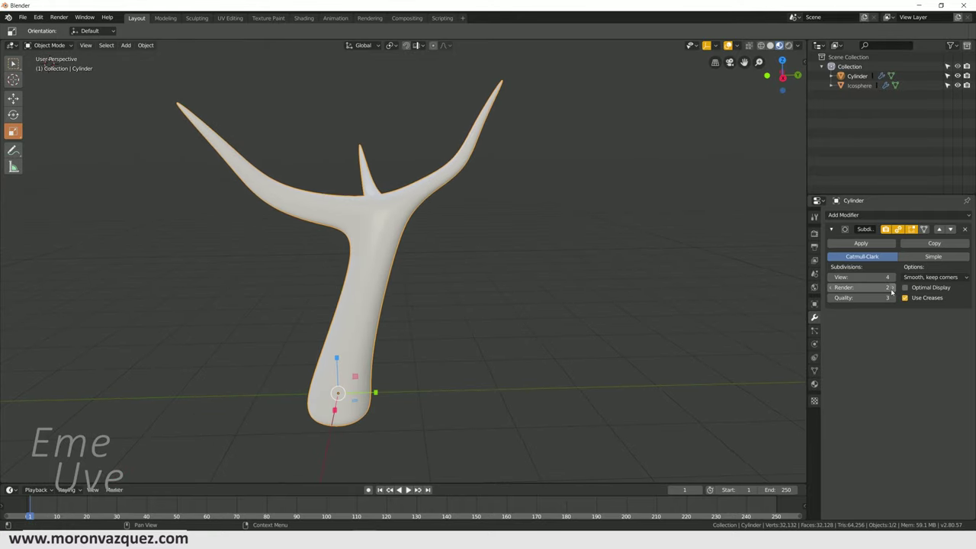
{"action": "left_click", "coordinate": [830, 287]}
{"action": "left_click", "coordinate": [831, 277]}
{"action": "left_click", "coordinate": [830, 276]}
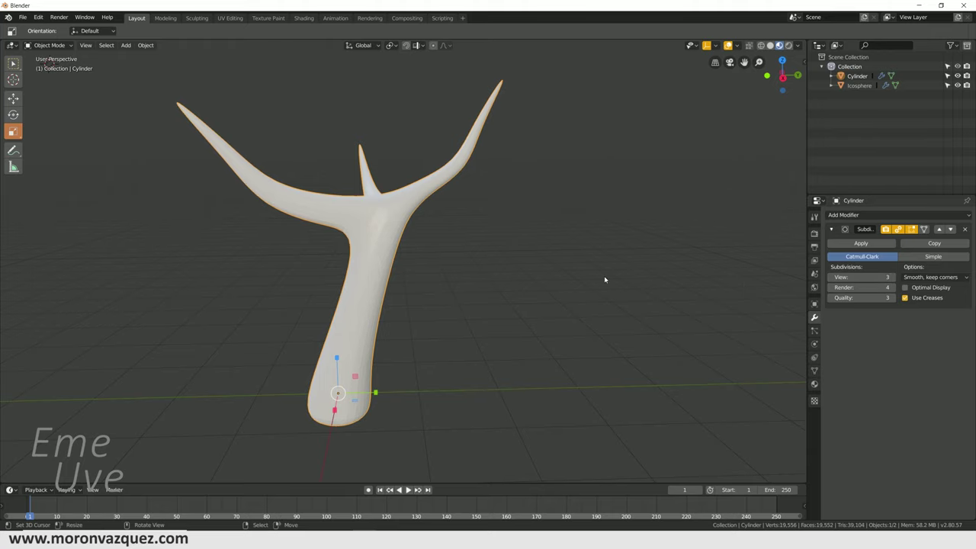
{"action": "scroll", "coordinate": [605, 279], "scroll_direction": "down", "scroll_amount": 1}
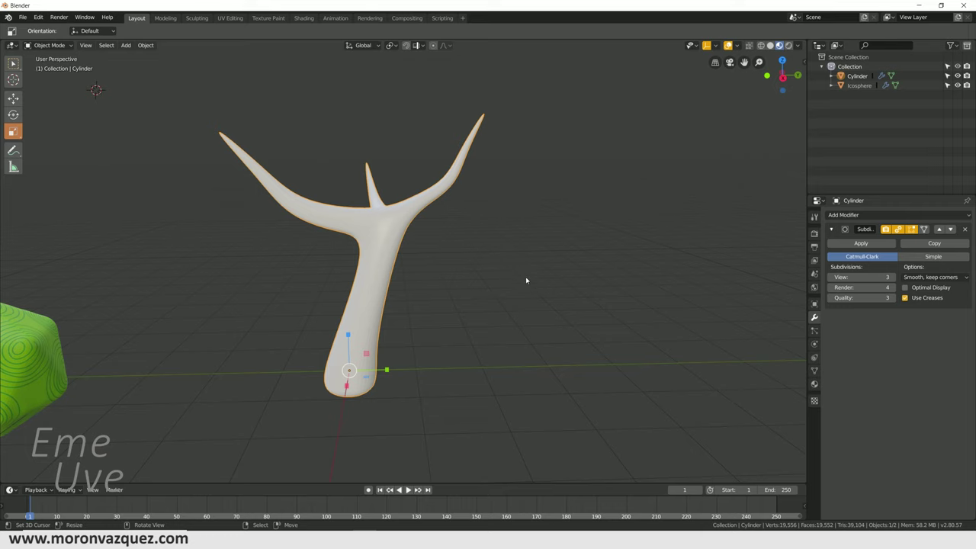
Select the green icosphere rock, then reselect the tree Cylinder.
{"action": "middle_click_drag", "start_coordinate": [526, 280], "coordinate": [656, 282], "text": "shift"}
{"action": "left_click", "coordinate": [160, 352]}
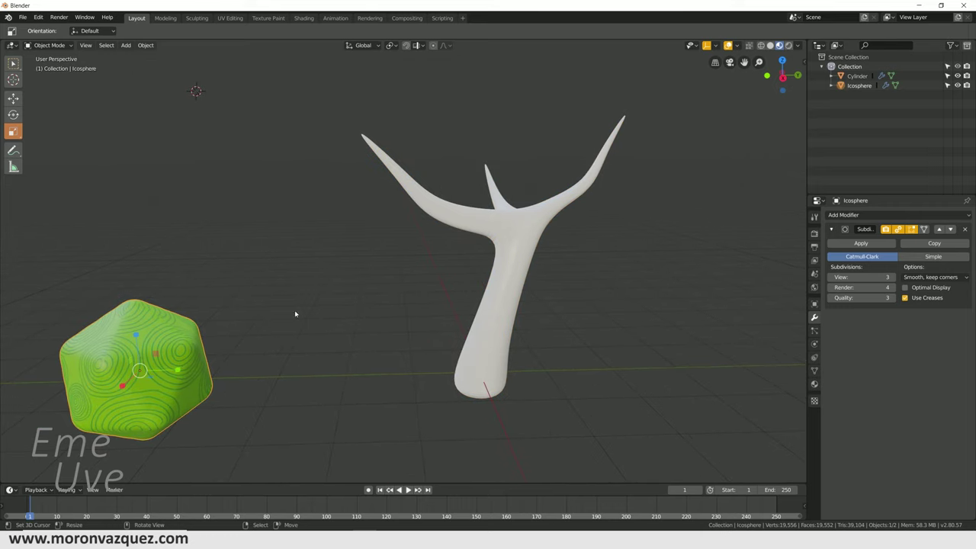
{"action": "middle_click_drag", "start_coordinate": [503, 261], "coordinate": [467, 276], "text": "shift"}
{"action": "left_click", "coordinate": [459, 267]}
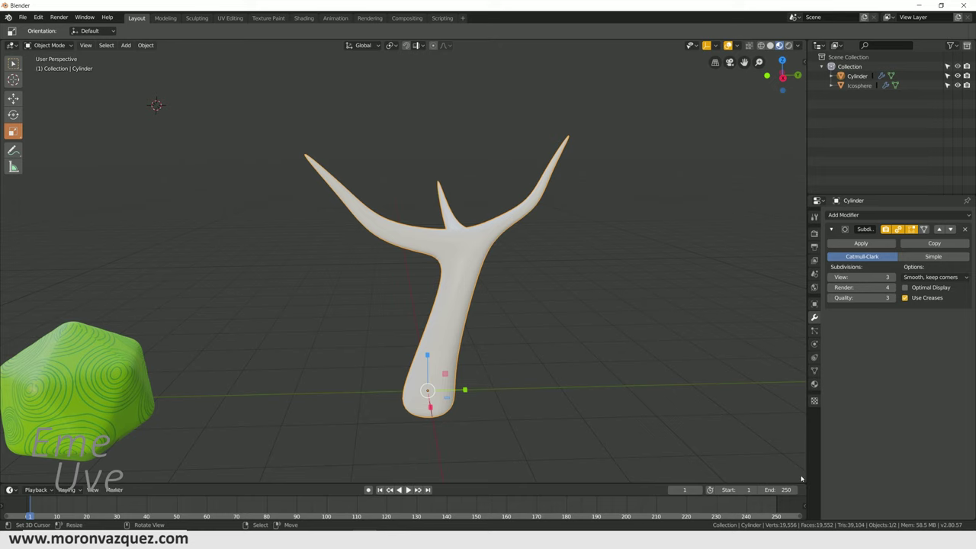
Split the 3D view and turn the right area into a UV Editor.
{"action": "left_click_drag", "start_coordinate": [772, 474], "coordinate": [415, 305]}
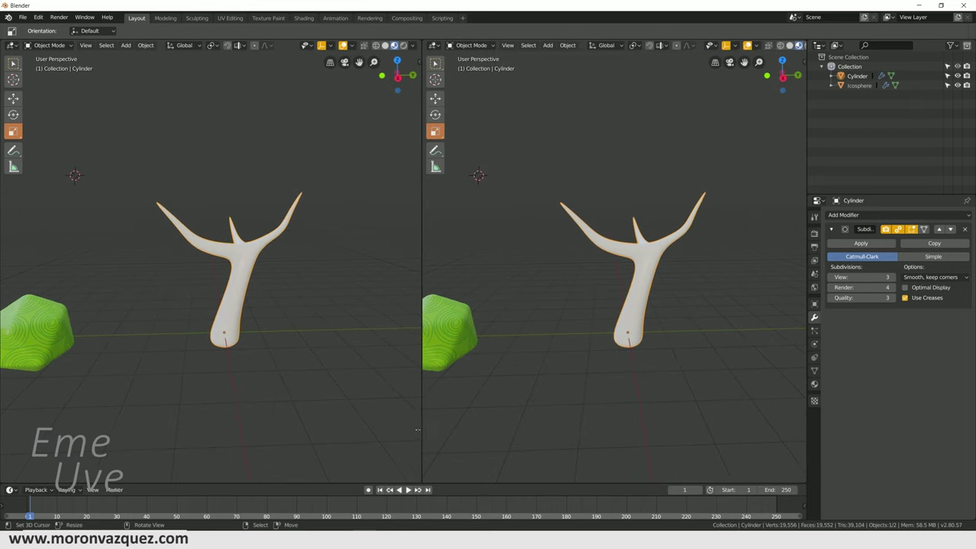
{"action": "left_click", "coordinate": [428, 46]}
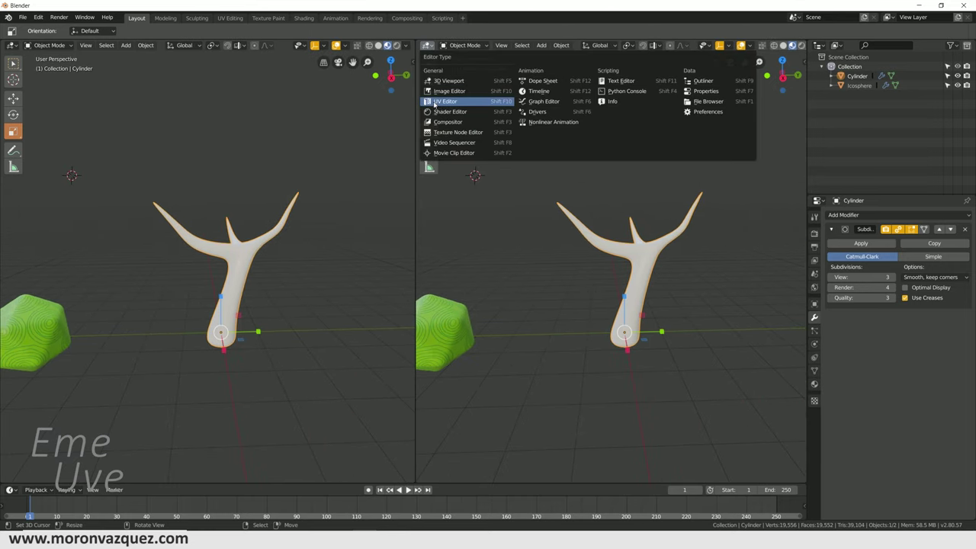
{"action": "left_click", "coordinate": [433, 99]}
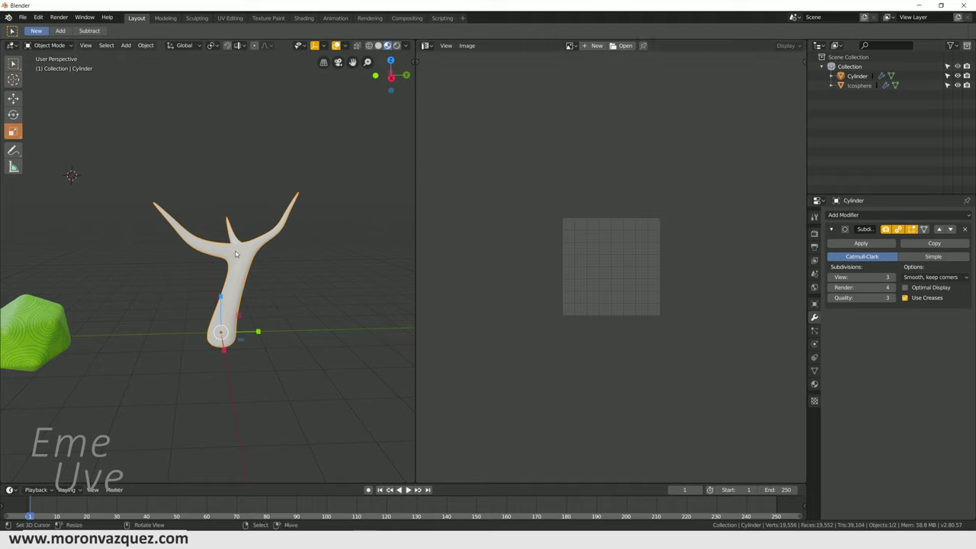
Create new Material.002 for the tree with an Image Texture driving Base Color.
{"action": "left_click", "coordinate": [813, 384]}
{"action": "left_click", "coordinate": [861, 258]}
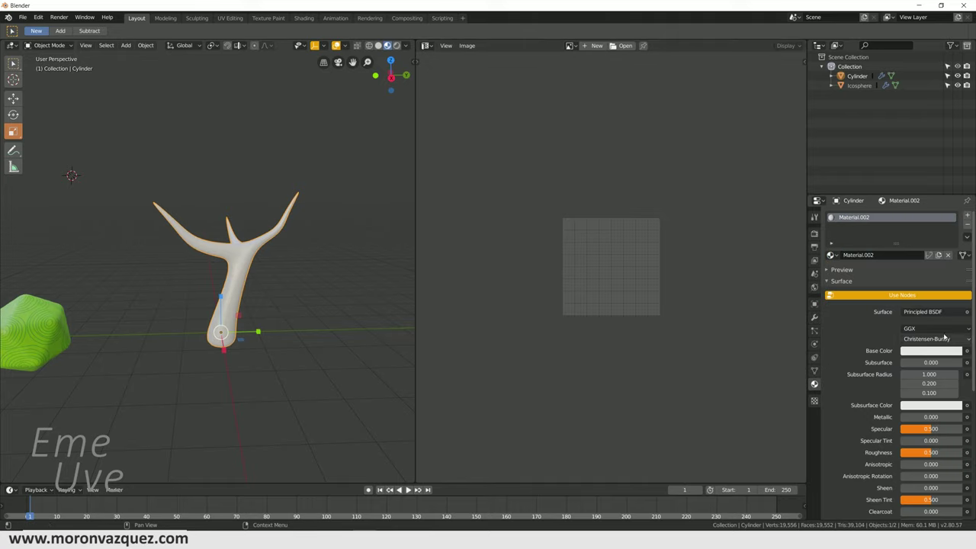
{"action": "left_click", "coordinate": [967, 353]}
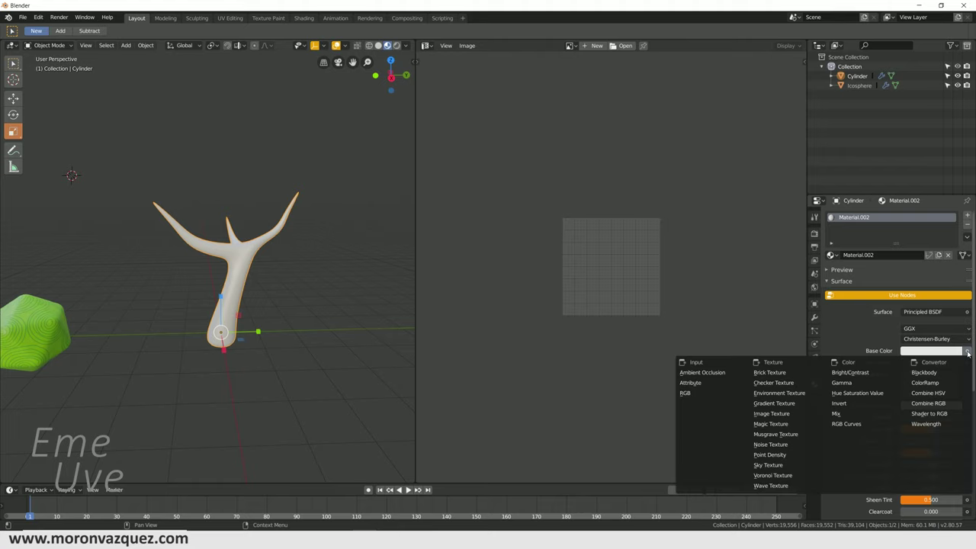
{"action": "left_click", "coordinate": [785, 410]}
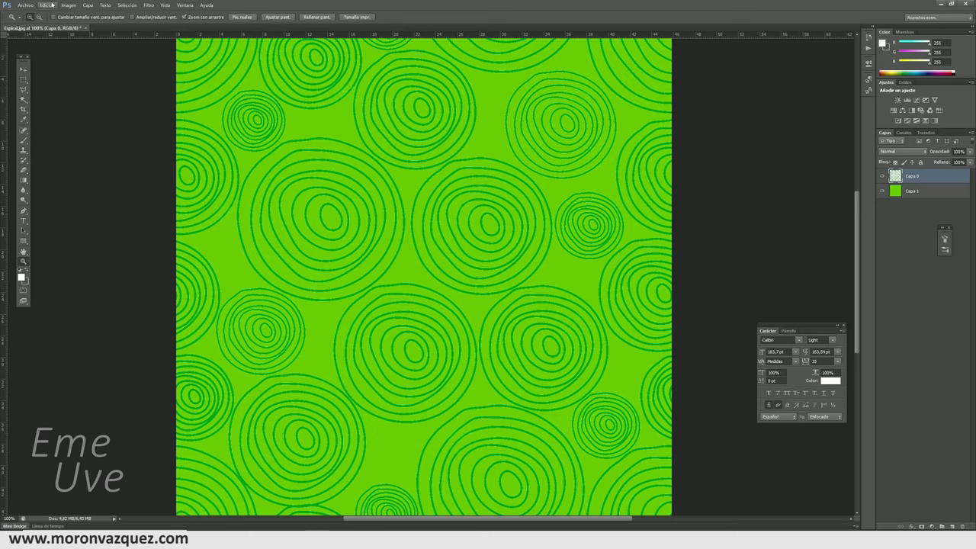
Use Archivo > Abrir to load Rayas.jpg from Texturas crudas into a new tab.
{"action": "left_click", "coordinate": [25, 5]}
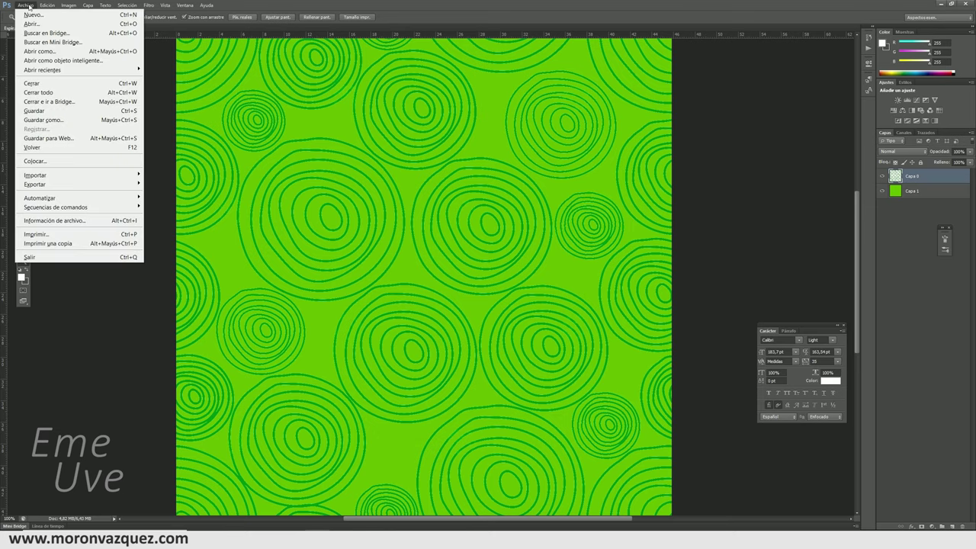
{"action": "left_click", "coordinate": [30, 18]}
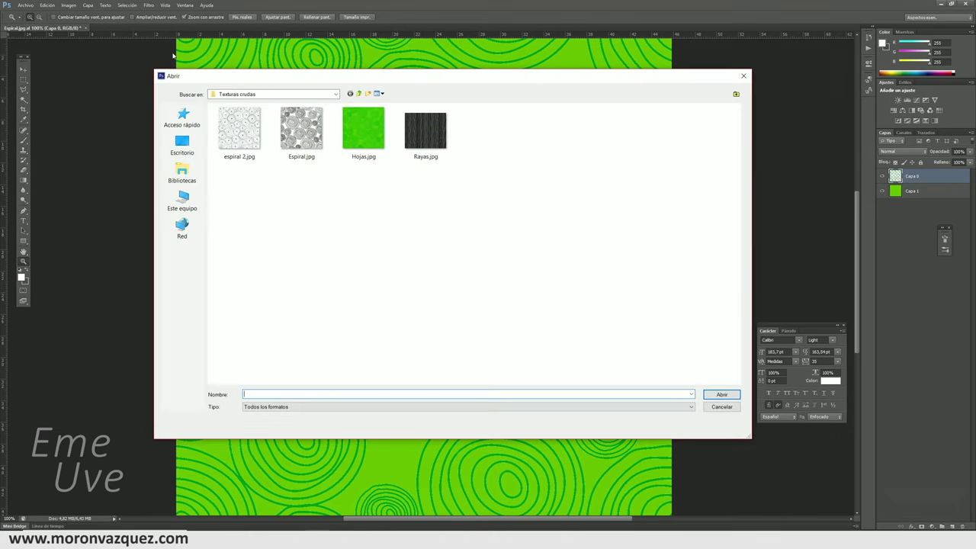
{"action": "left_click", "coordinate": [428, 137]}
{"action": "left_click", "coordinate": [731, 397]}
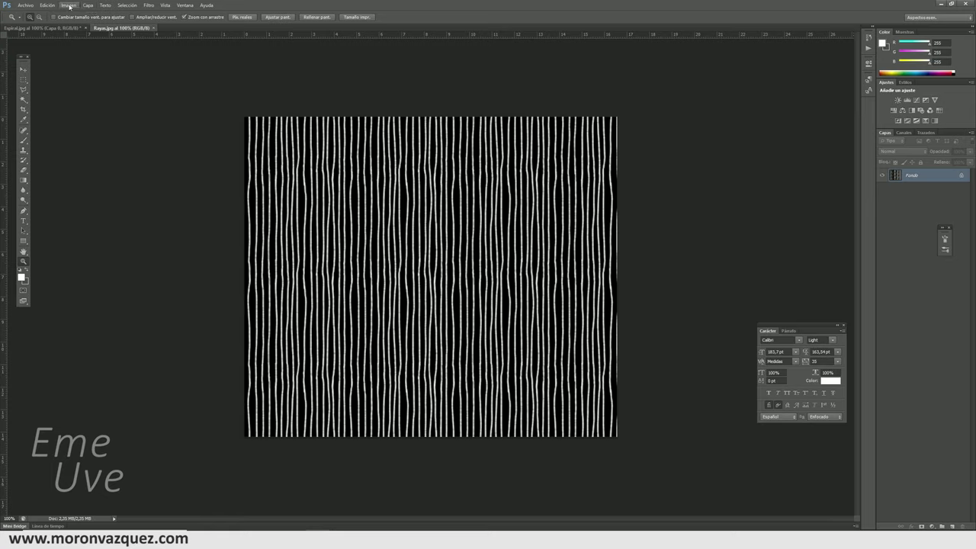
Colorize the stripes a light golden tan with Hue/Saturation, shifting the hue toward yellow, and add an empty layer.
{"action": "left_click", "coordinate": [68, 5]}
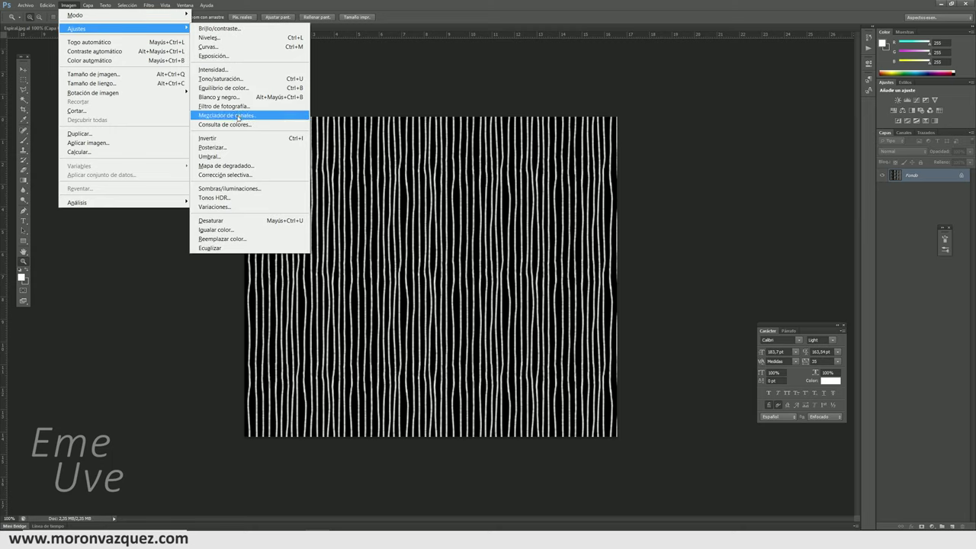
{"action": "left_click", "coordinate": [241, 80]}
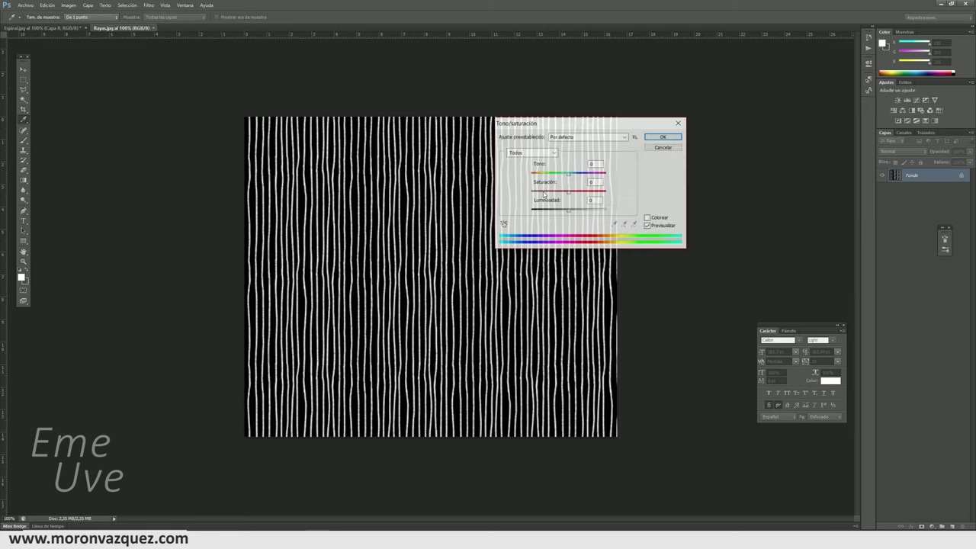
{"action": "left_click", "coordinate": [647, 218]}
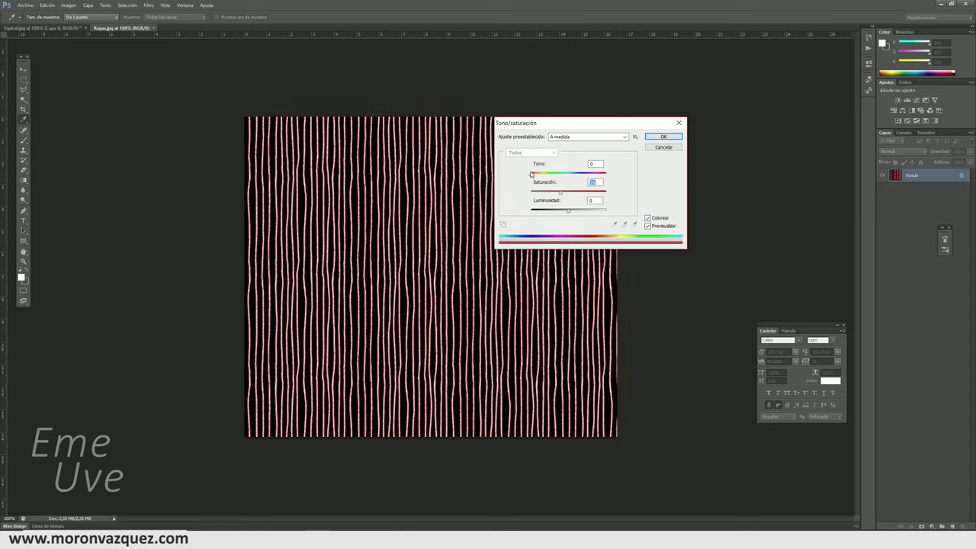
{"action": "left_click_drag", "start_coordinate": [569, 211], "coordinate": [588, 210]}
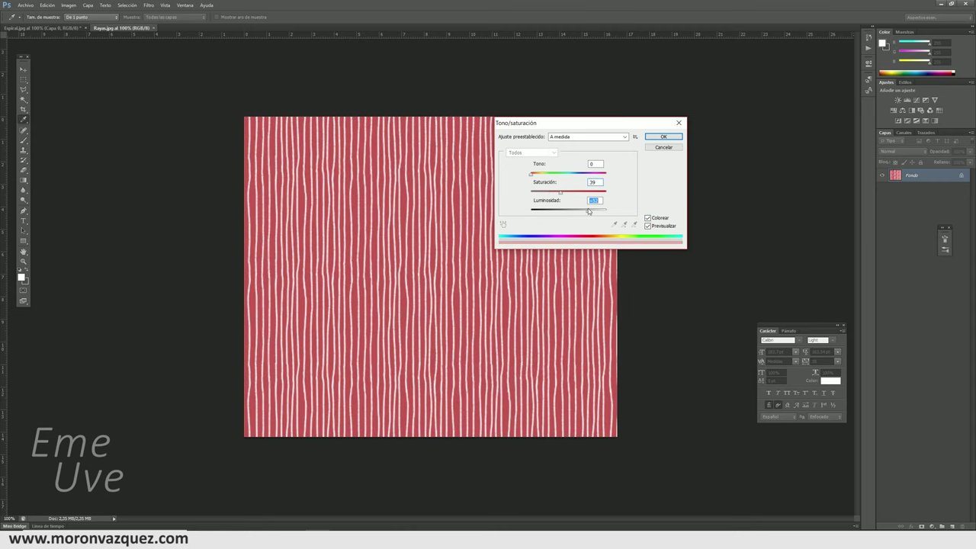
{"action": "left_click_drag", "start_coordinate": [533, 177], "coordinate": [536, 176]}
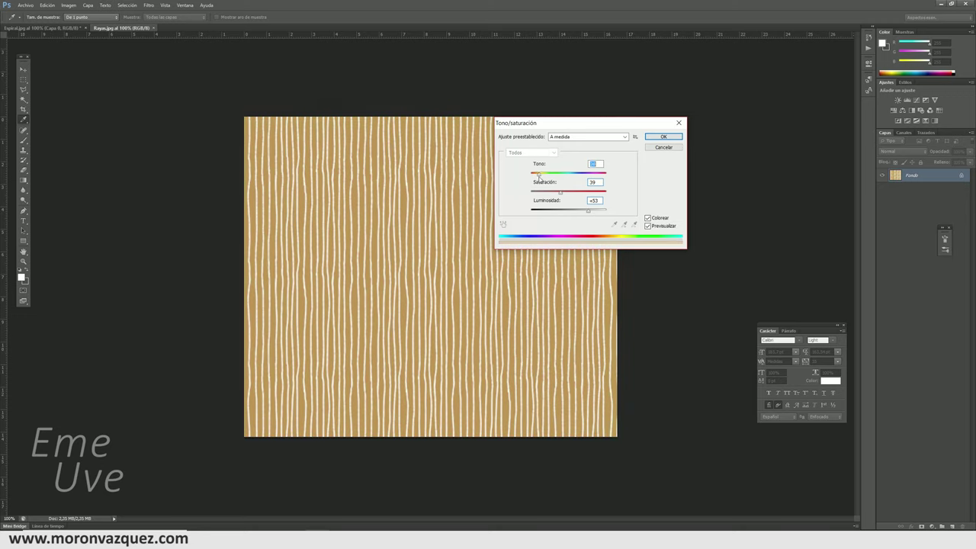
{"action": "left_click_drag", "start_coordinate": [538, 177], "coordinate": [542, 180]}
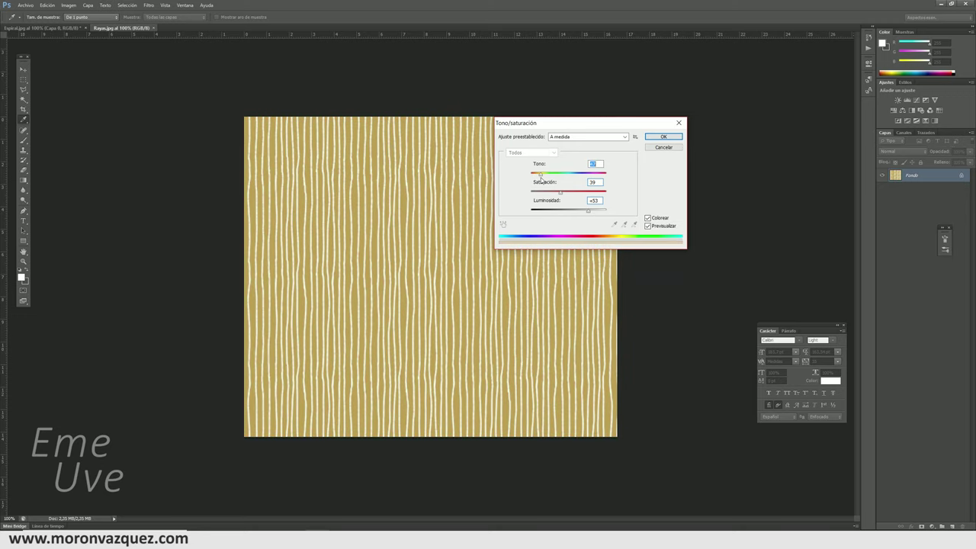
{"action": "left_click", "coordinate": [663, 136]}
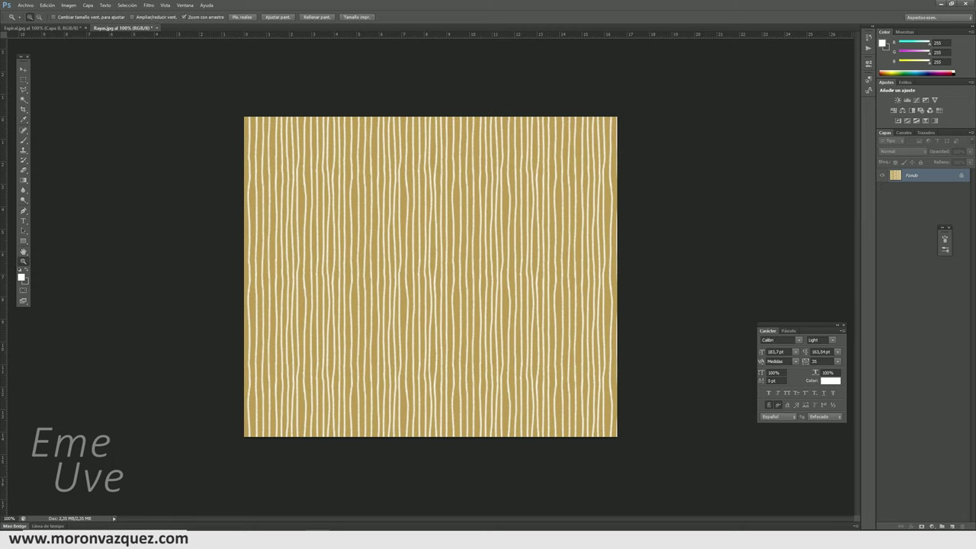
{"action": "left_click", "coordinate": [952, 526]}
Fill the whole new layer with a custom dark yellow and lower its opacity to about 62%.
{"action": "left_click", "coordinate": [127, 5]}
{"action": "left_click", "coordinate": [131, 16]}
{"action": "left_click", "coordinate": [48, 5]}
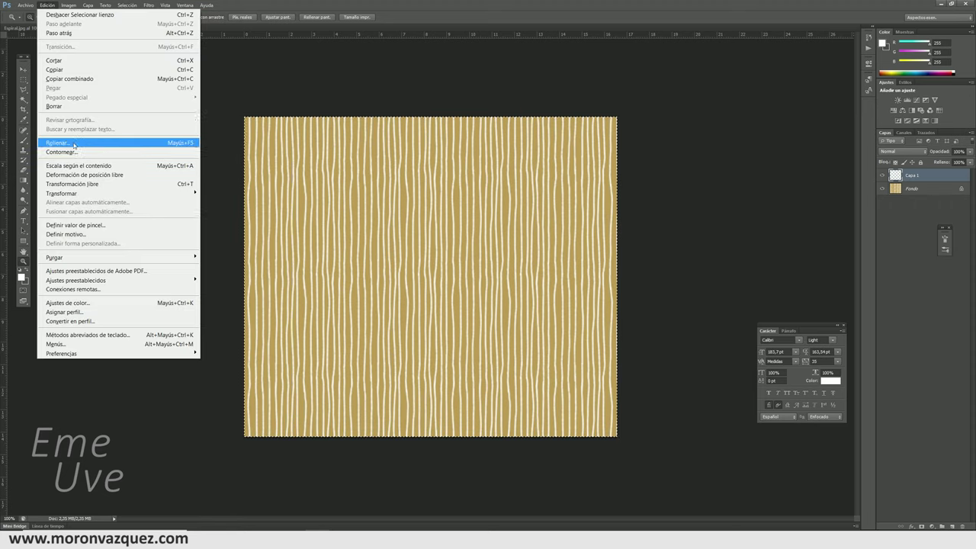
{"action": "left_click", "coordinate": [74, 143]}
{"action": "left_click", "coordinate": [491, 170]}
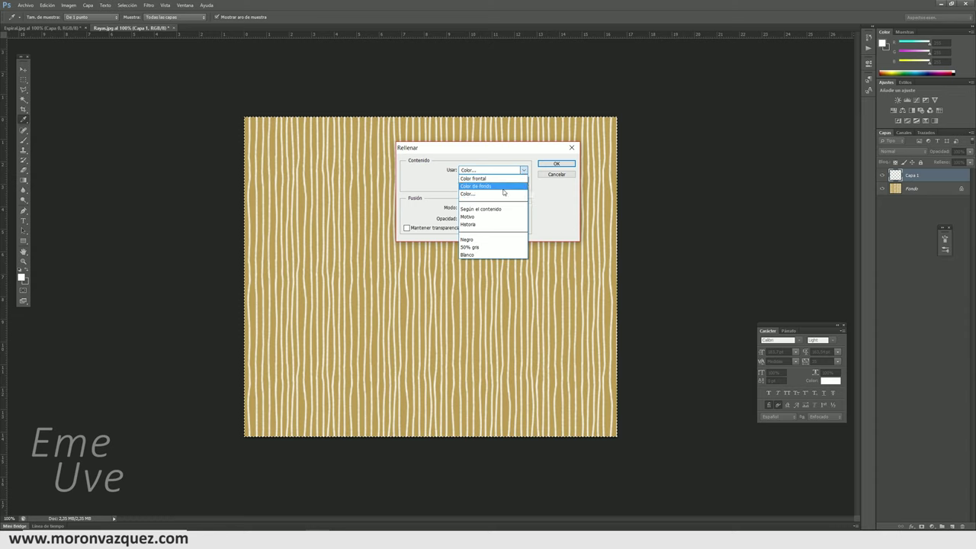
{"action": "left_click", "coordinate": [496, 195]}
{"action": "left_click", "coordinate": [492, 238]}
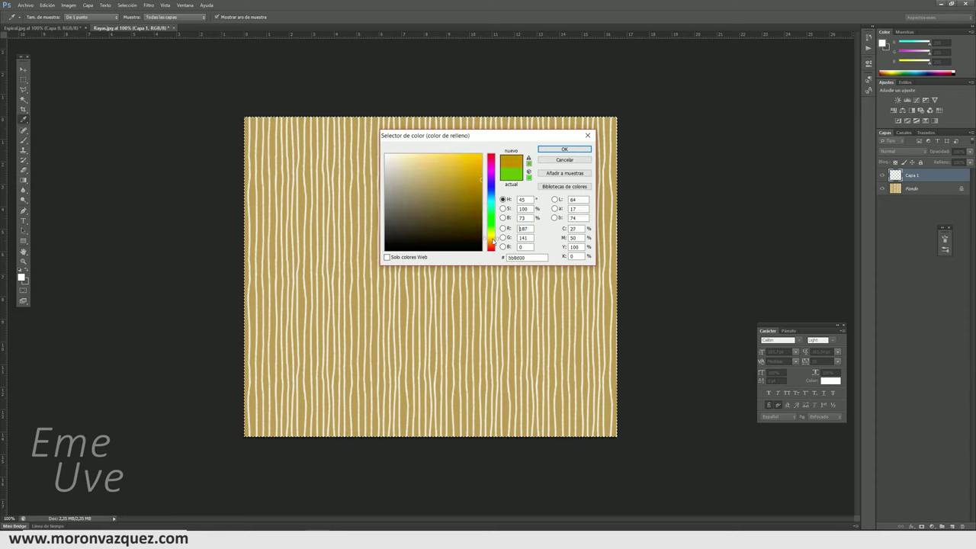
{"action": "left_click", "coordinate": [475, 179]}
{"action": "left_click", "coordinate": [560, 150]}
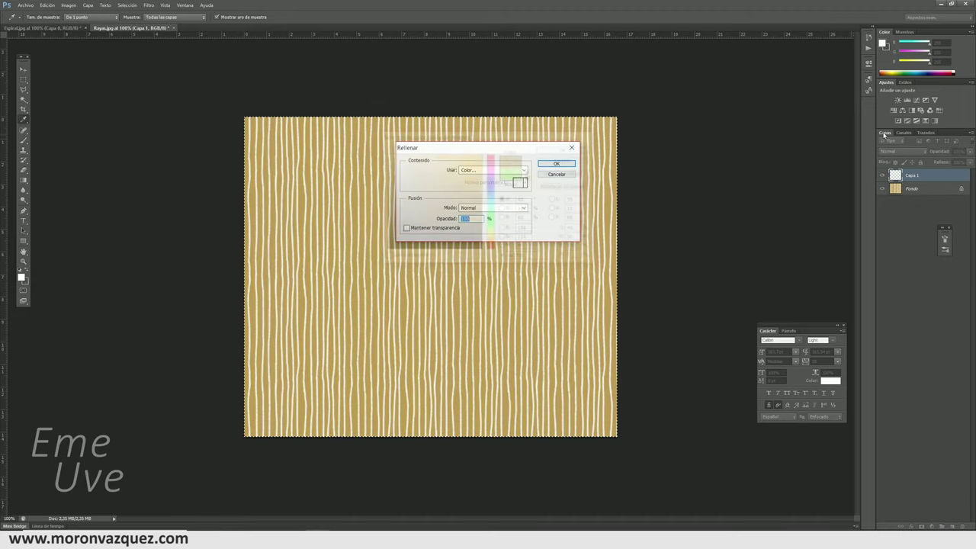
{"action": "key", "text": "Return"}
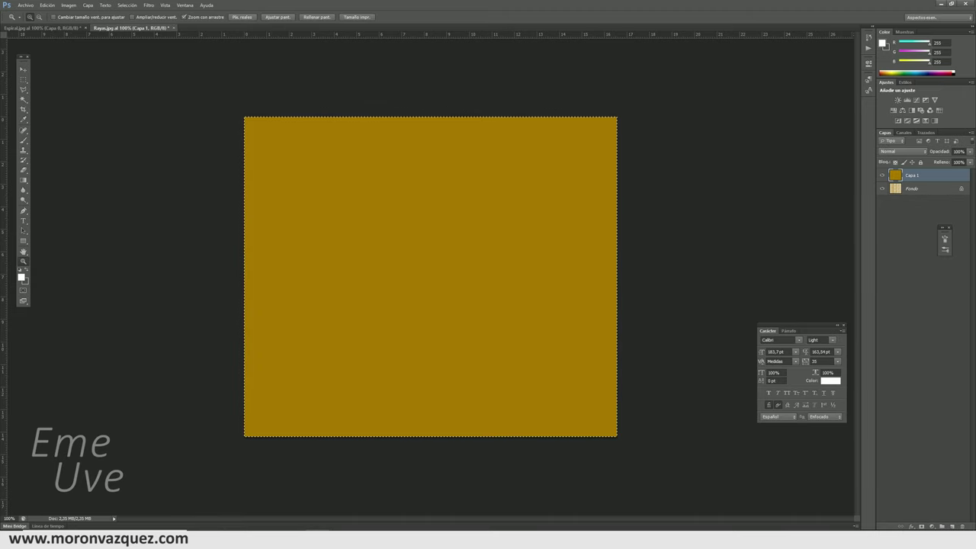
{"action": "left_click_drag", "start_coordinate": [970, 152], "coordinate": [955, 162]}
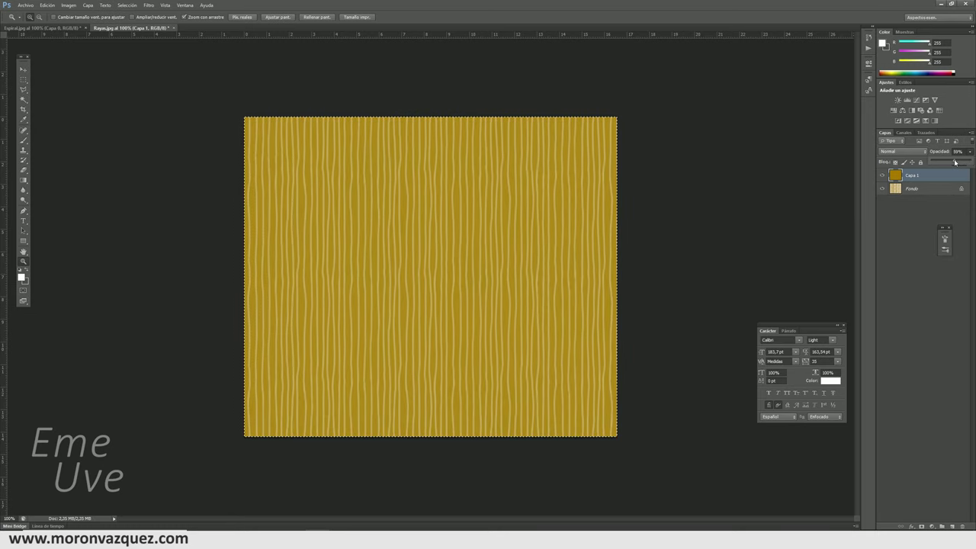
{"action": "left_click", "coordinate": [26, 6]}
Save the golden stripe texture as a JPEG named 'tronco' in the Texturas crudas folder.
{"action": "left_click", "coordinate": [44, 120]}
{"action": "left_click", "coordinate": [318, 326]}
{"action": "left_click", "coordinate": [305, 399]}
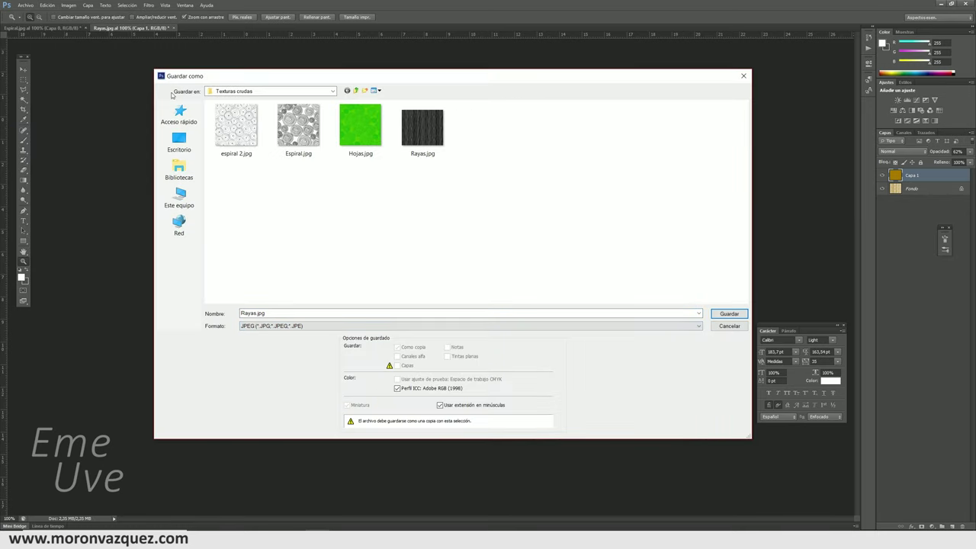
{"action": "double_click", "coordinate": [281, 312]}
{"action": "type", "text": "tronco"}
{"action": "left_click", "coordinate": [728, 313]}
{"action": "left_click", "coordinate": [529, 158]}
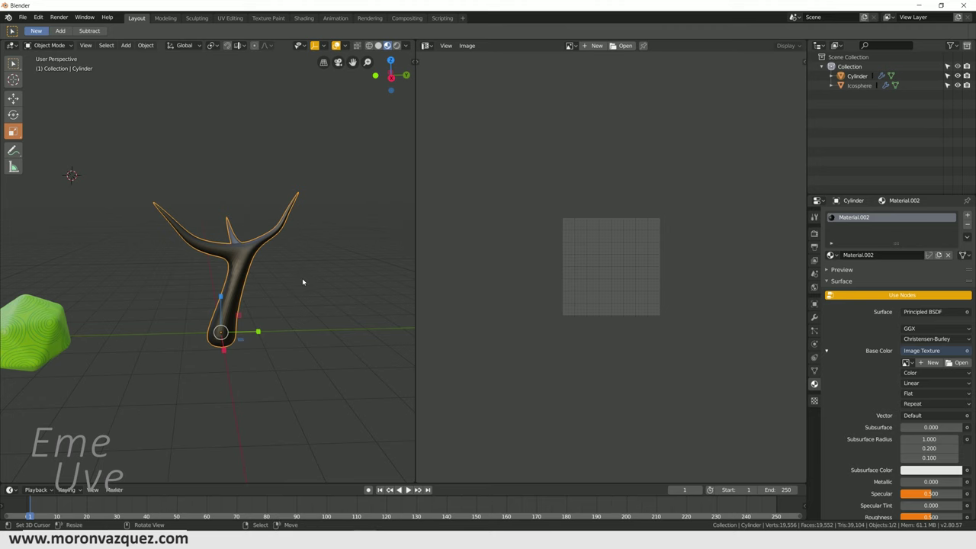
Load tronco.jpg from E:\Canal Javier\Arboles caricaturescos\Texturas crudas as the Base Color image texture.
{"action": "left_click", "coordinate": [957, 362]}
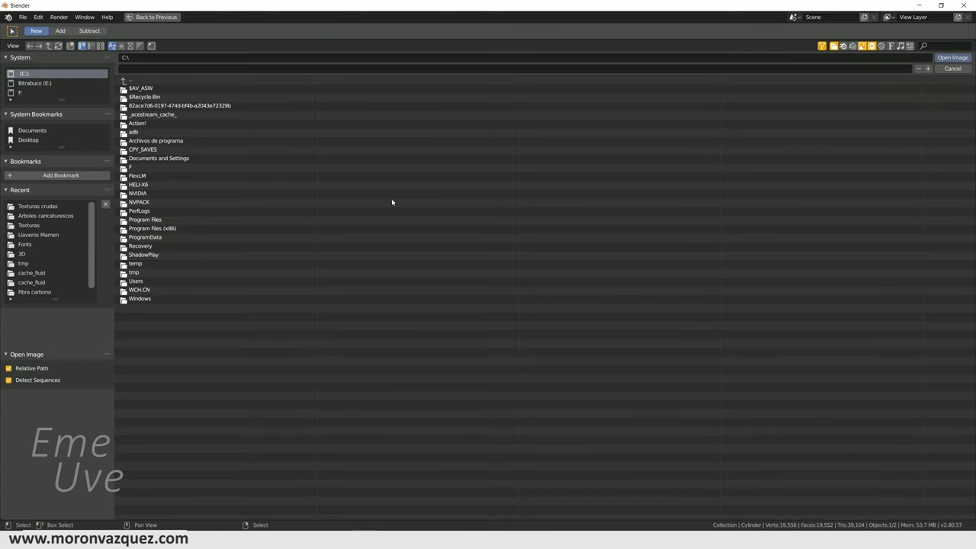
{"action": "left_click", "coordinate": [34, 82]}
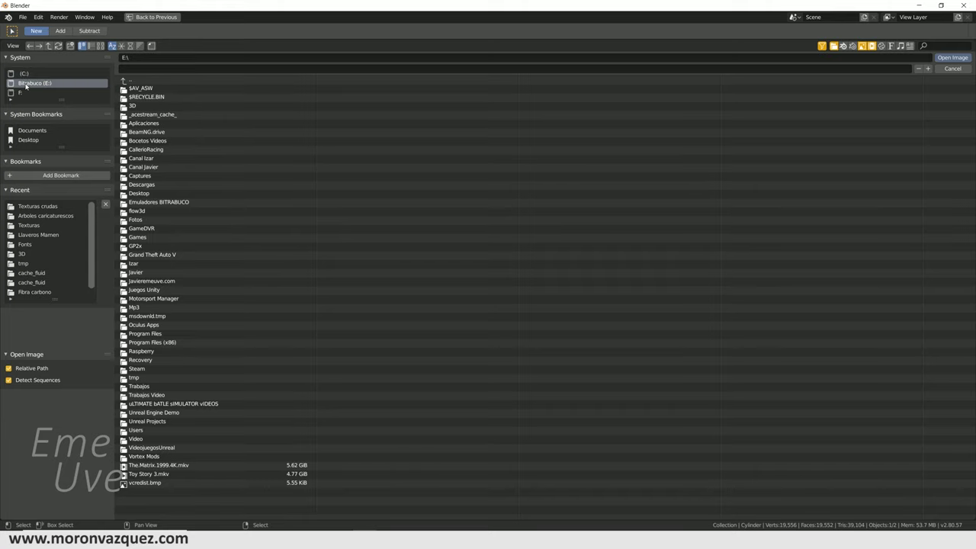
{"action": "double_click", "coordinate": [146, 167]}
{"action": "double_click", "coordinate": [156, 99]}
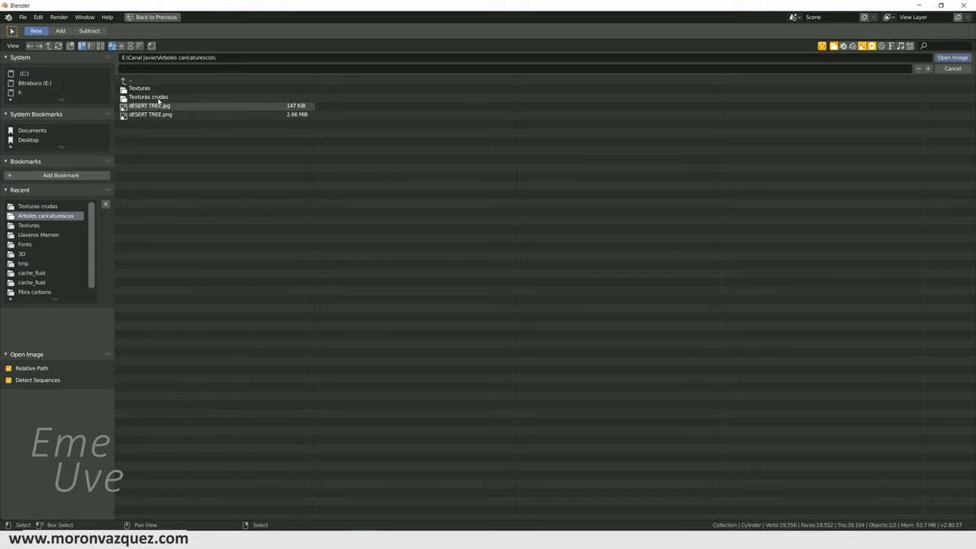
{"action": "double_click", "coordinate": [142, 95]}
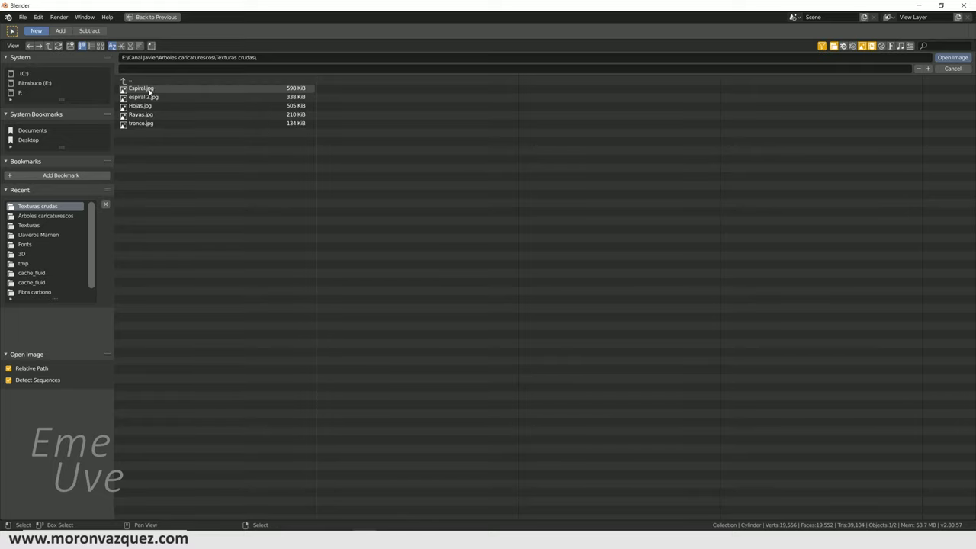
{"action": "left_click", "coordinate": [141, 124]}
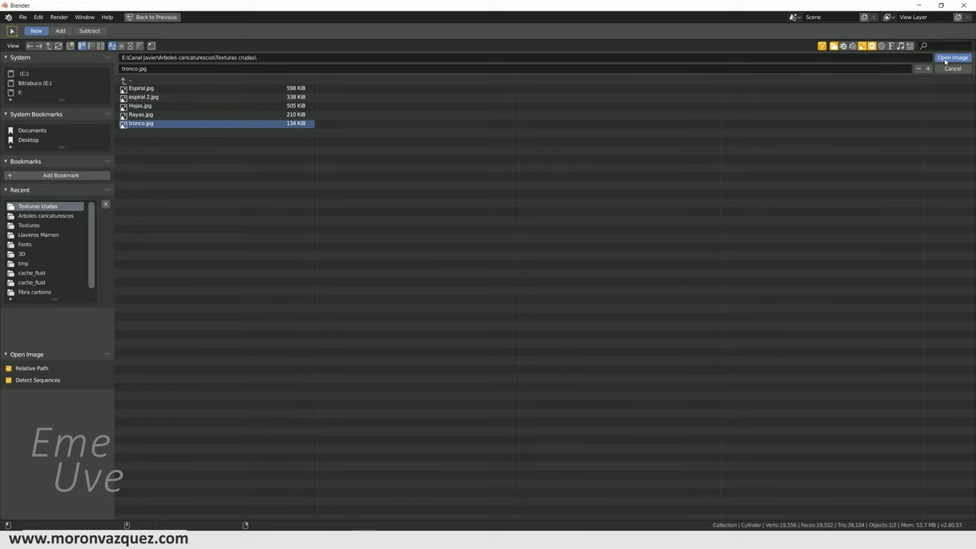
{"action": "left_click", "coordinate": [945, 59]}
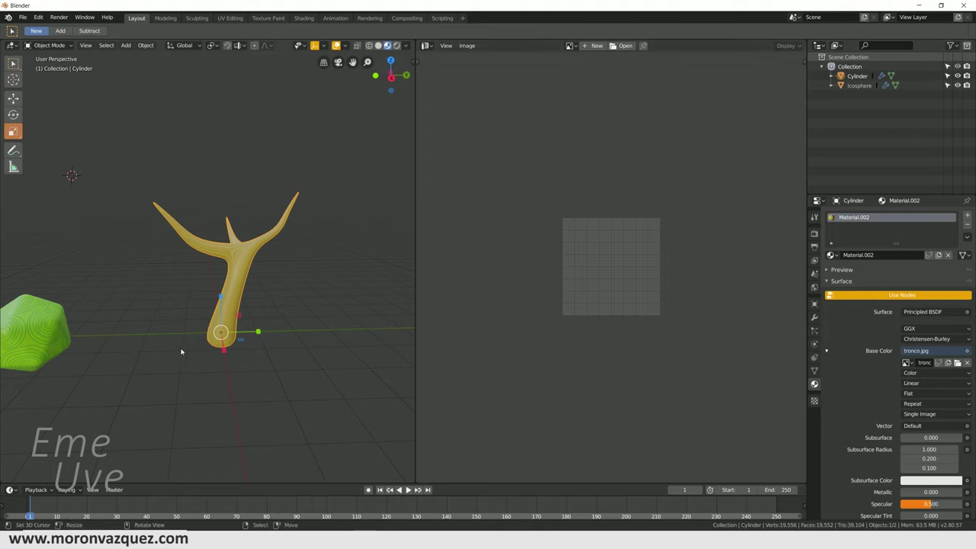
Switch the branch into Edit Mode and select its whole mesh.
{"action": "scroll", "coordinate": [185, 349], "scroll_direction": "up", "scroll_amount": 2}
{"action": "scroll", "coordinate": [297, 265], "scroll_direction": "up", "scroll_amount": 3}
{"action": "mouse_move", "coordinate": [303, 262]}
{"action": "middle_mouse_down"}
{"action": "mouse_move", "coordinate": [280, 284]}
{"action": "mouse_move", "coordinate": [289, 250]}
{"action": "middle_mouse_up"}
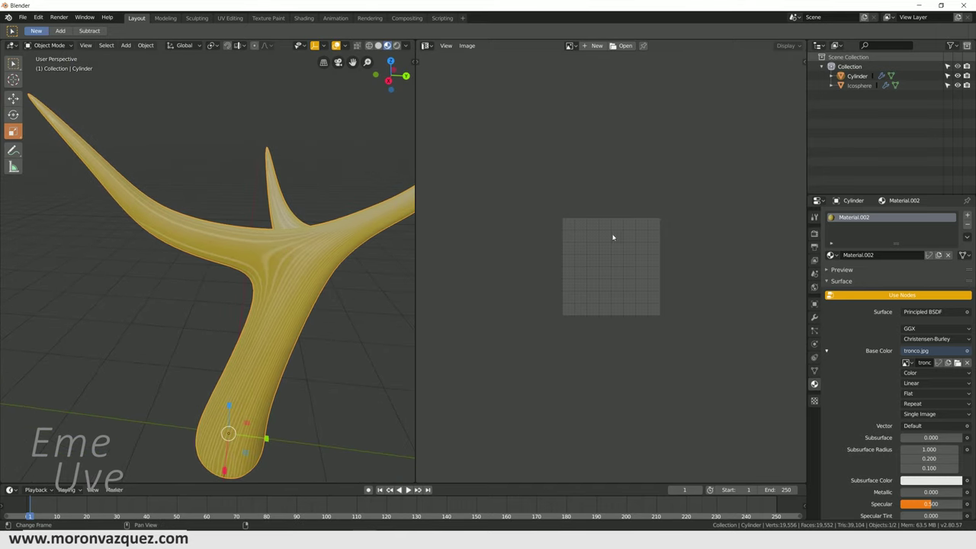
{"action": "left_click", "coordinate": [53, 46]}
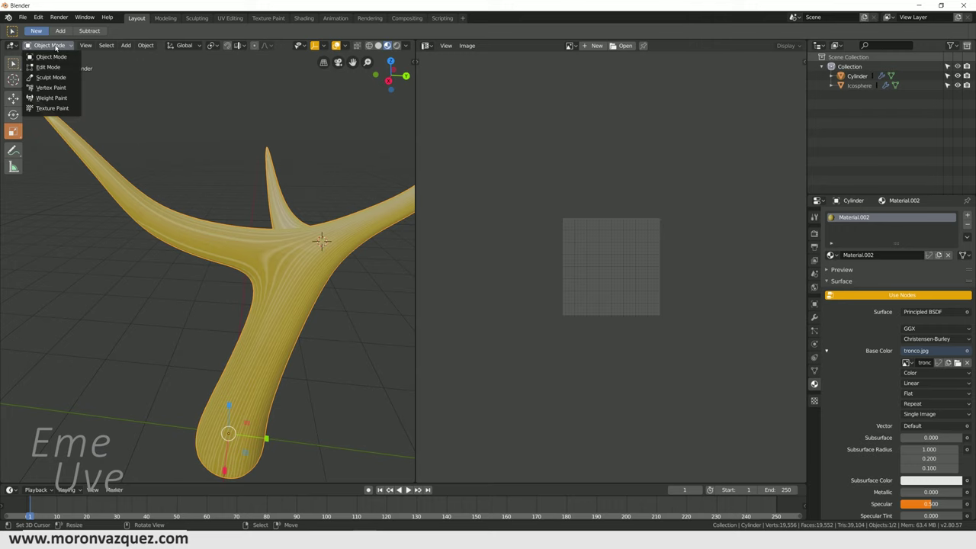
{"action": "left_click", "coordinate": [48, 69]}
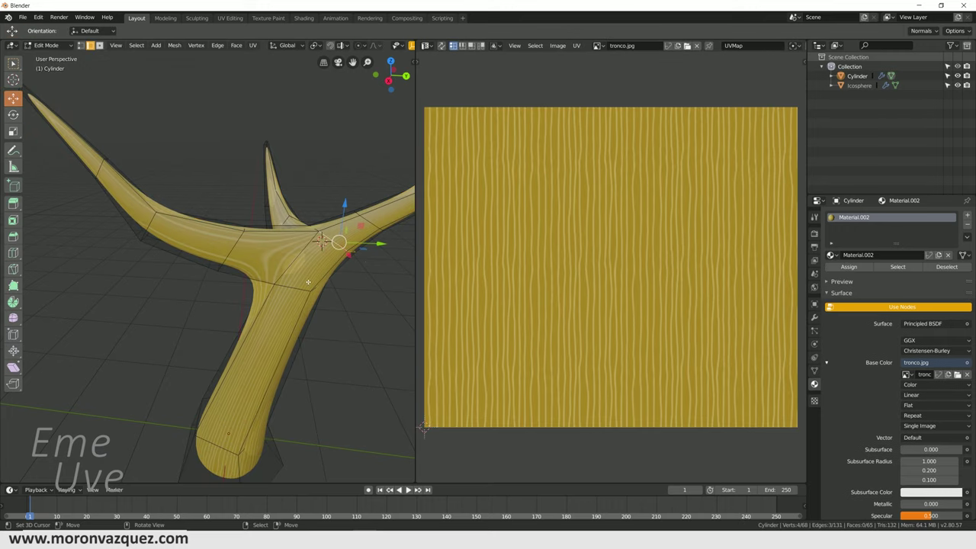
{"action": "scroll", "coordinate": [557, 263], "scroll_direction": "up", "scroll_amount": 2}
{"action": "scroll", "coordinate": [564, 266], "scroll_direction": "down", "scroll_amount": 2}
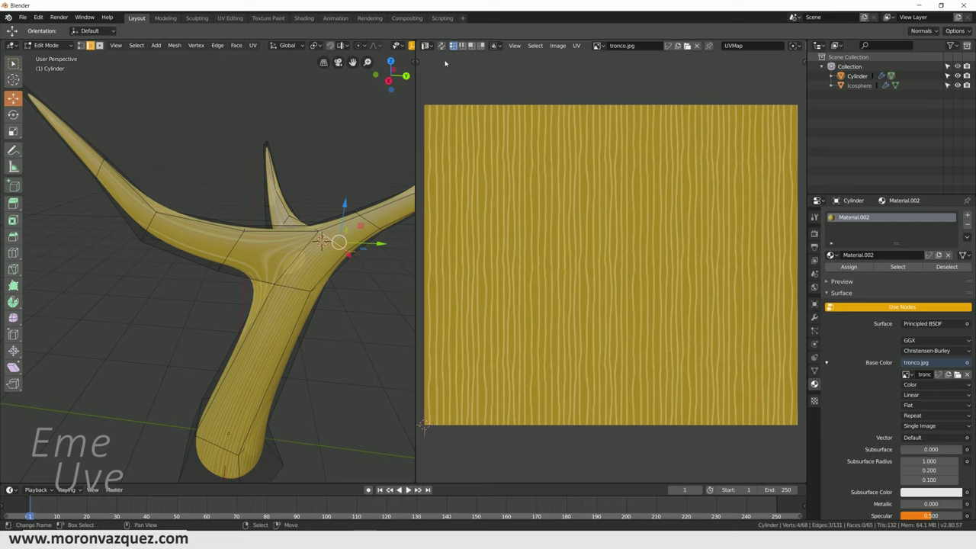
{"action": "scroll", "coordinate": [228, 267], "scroll_direction": "down", "scroll_amount": 2}
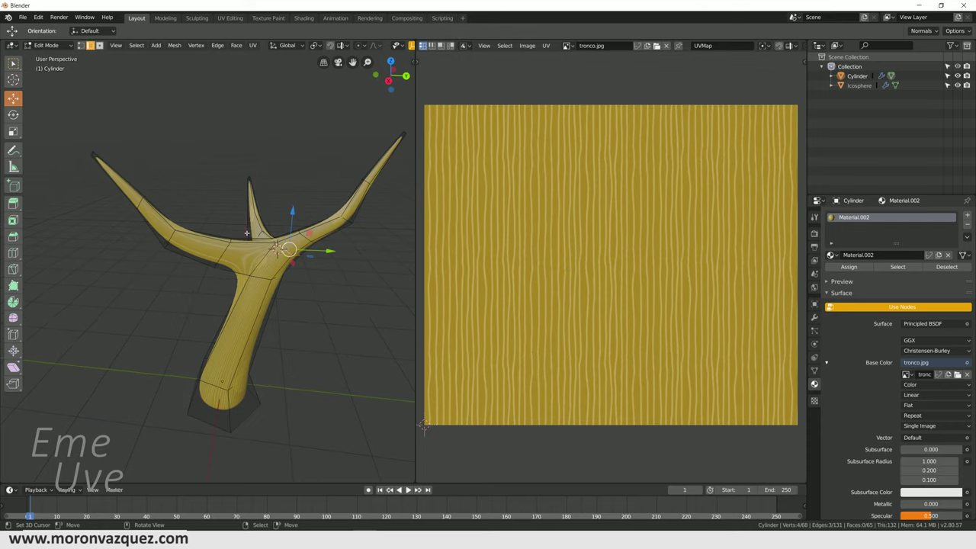
{"action": "key", "text": "a"}
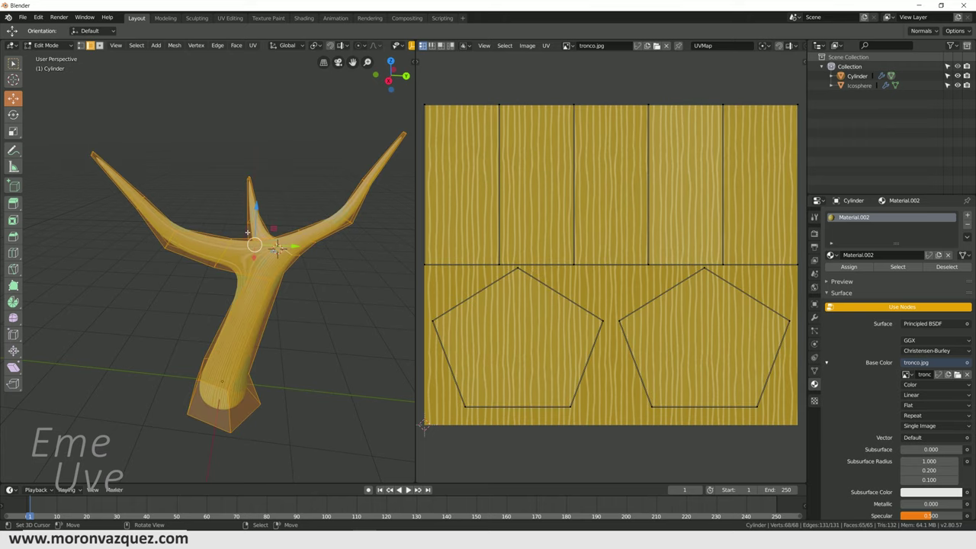
Inspect all the UVs over the tronco texture, reselect the full mesh, and bring up the UV Mapping menu.
{"action": "scroll", "coordinate": [629, 261], "scroll_direction": "down", "scroll_amount": 1}
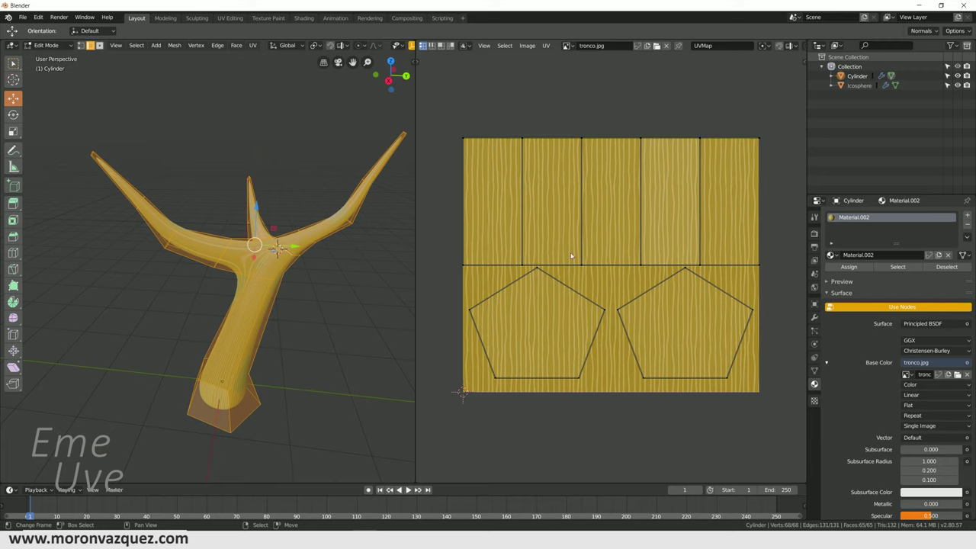
{"action": "key", "text": "a"}
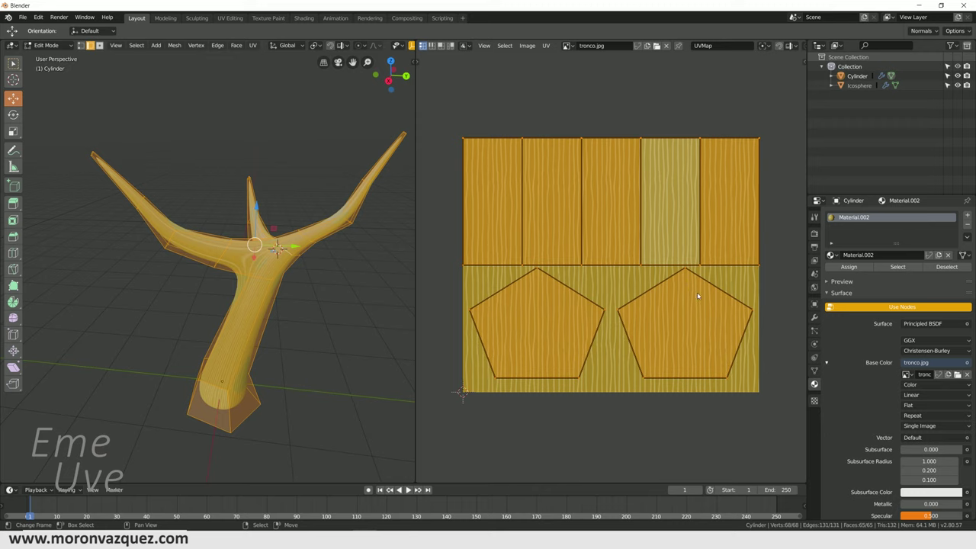
{"action": "key", "text": "s"}
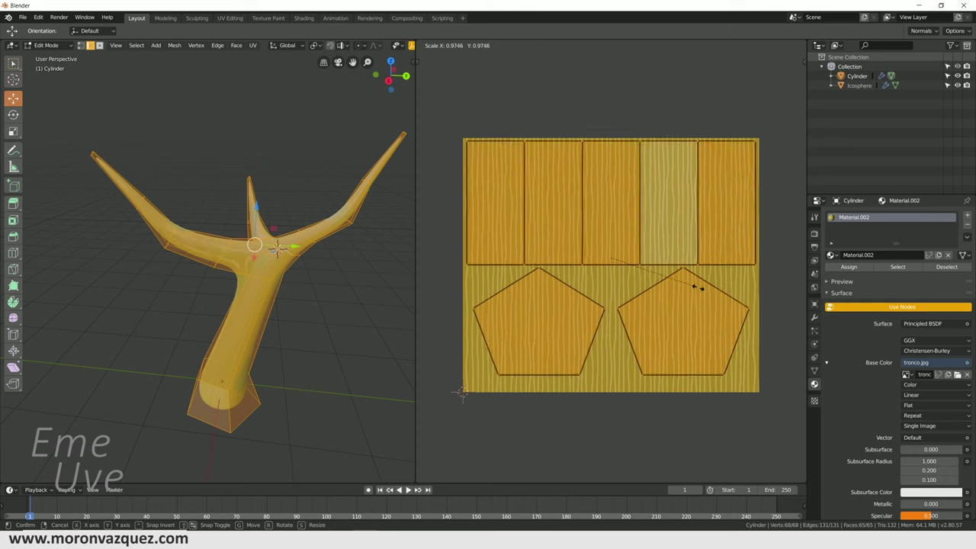
{"action": "key", "text": "Escape"}
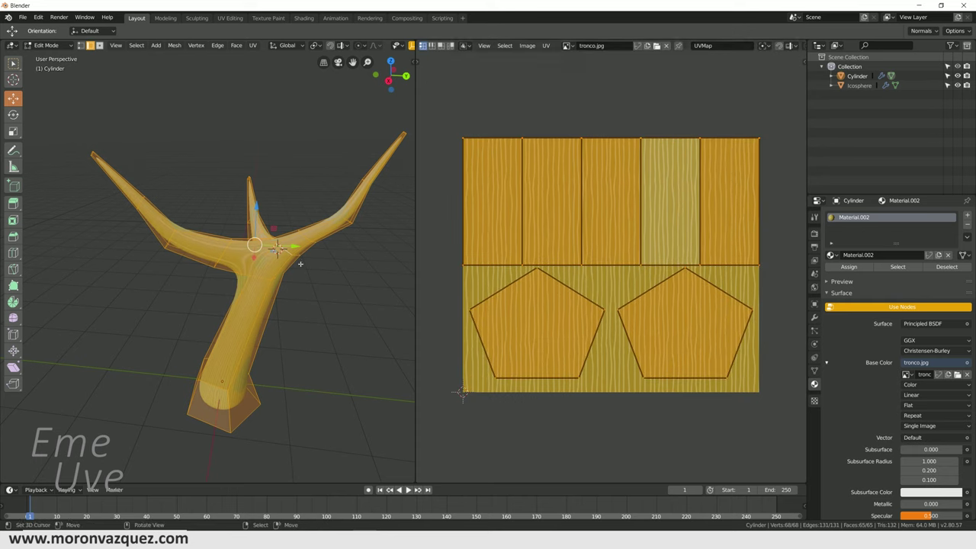
{"action": "left_click", "coordinate": [299, 263]}
{"action": "key", "text": "a"}
{"action": "key", "text": "u"}
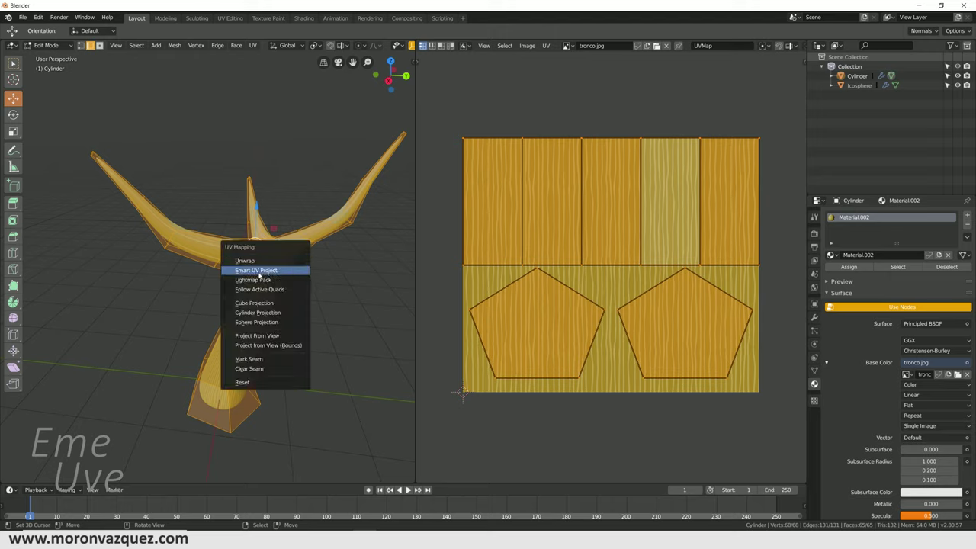
Smart UV Project the trunk with an island margin of 0.06.
{"action": "left_click", "coordinate": [258, 273]}
{"action": "left_click", "coordinate": [328, 298]}
{"action": "left_click", "coordinate": [328, 297]}
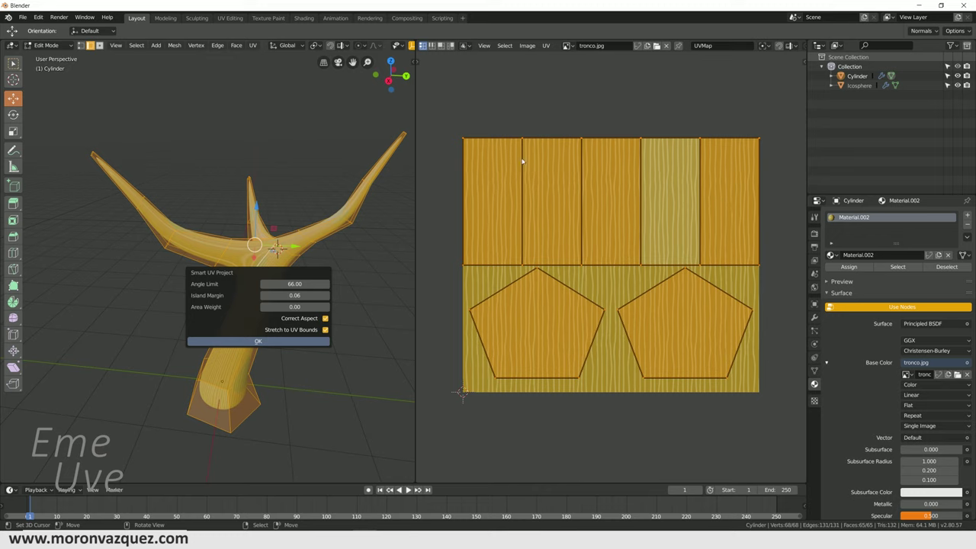
{"action": "left_click", "coordinate": [258, 341]}
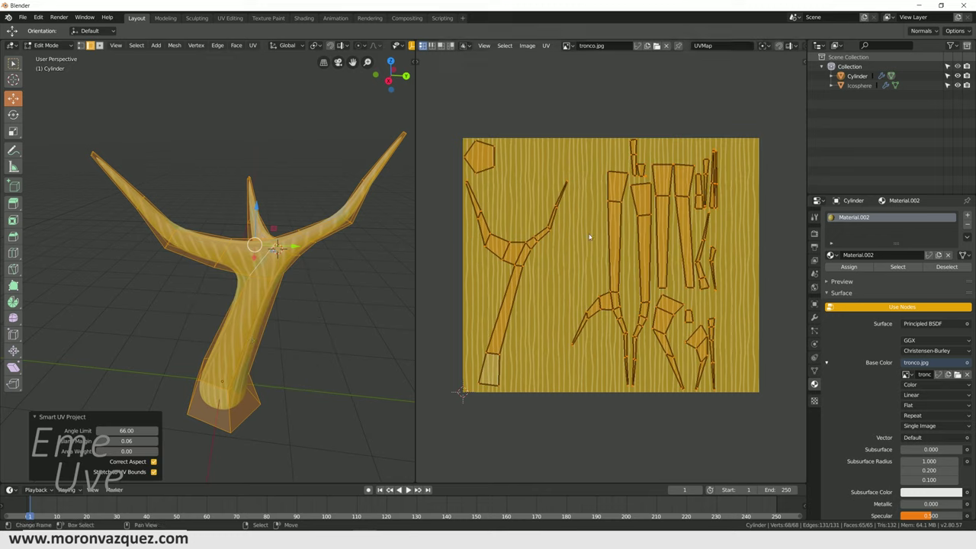
Scale the UV islands up about 3.4× for finer stripes and return to Object Mode.
{"action": "middle_click_drag", "start_coordinate": [217, 243], "coordinate": [305, 257]}
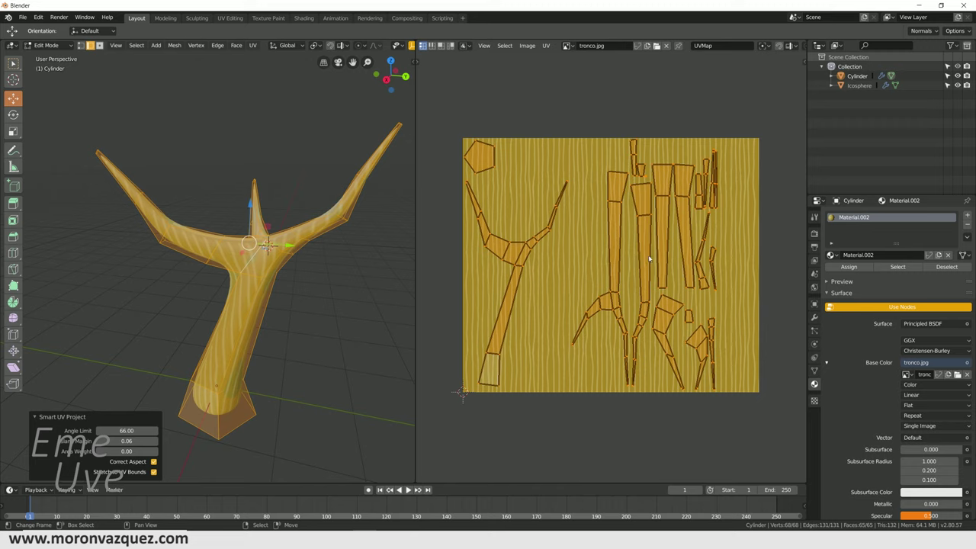
{"action": "key", "text": "s"}
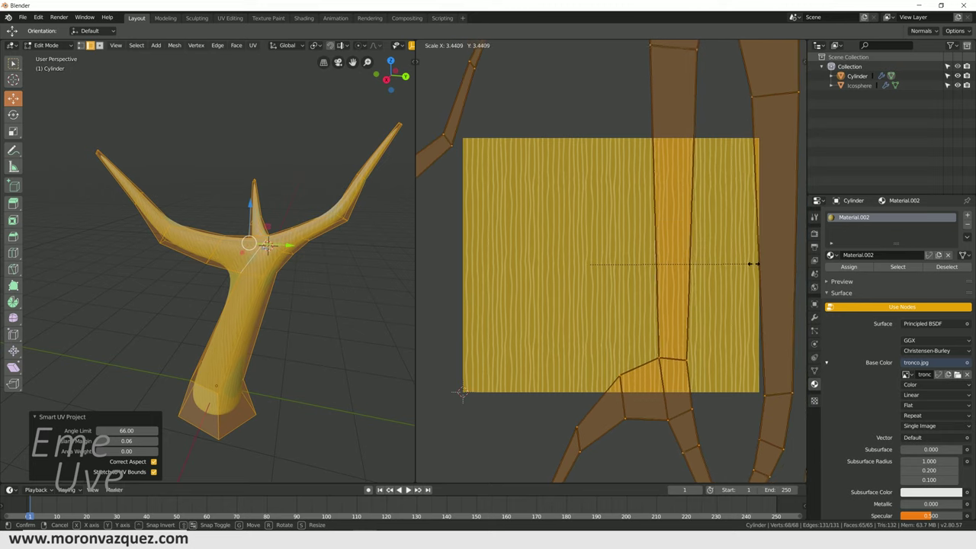
{"action": "left_click", "coordinate": [751, 264]}
{"action": "middle_click_drag", "start_coordinate": [510, 247], "coordinate": [523, 241]}
{"action": "mouse_move", "coordinate": [315, 276]}
{"action": "middle_mouse_down"}
{"action": "mouse_move", "coordinate": [368, 271]}
{"action": "mouse_move", "coordinate": [252, 276]}
{"action": "mouse_move", "coordinate": [314, 280]}
{"action": "middle_mouse_up"}
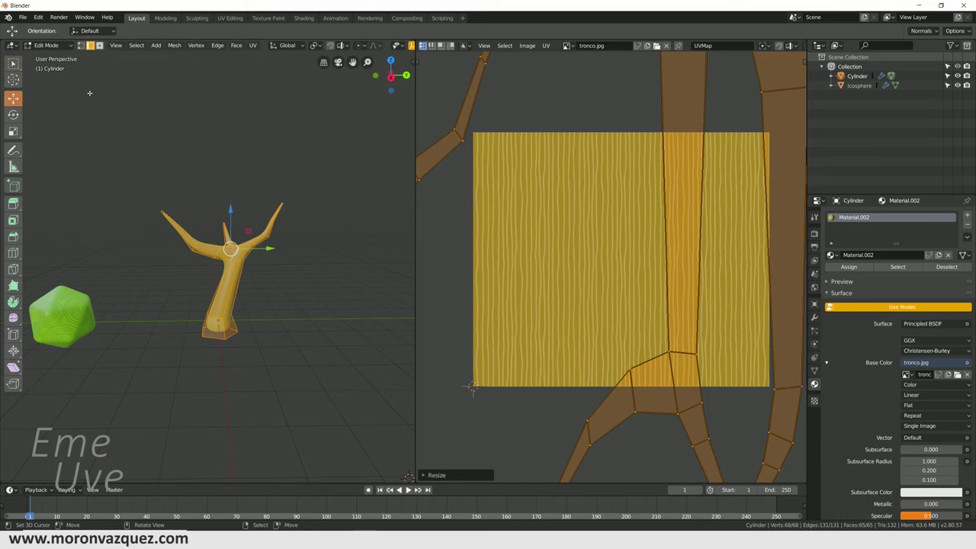
{"action": "left_click", "coordinate": [46, 45]}
{"action": "left_click", "coordinate": [46, 55]}
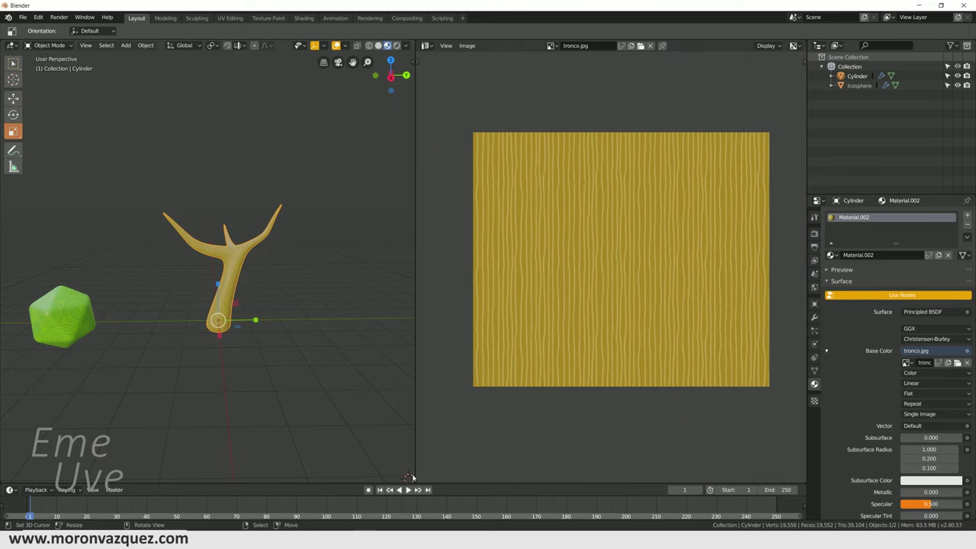
Merge the image editor into the 3D viewport and move the green leaf ball onto the trunk over the left branch.
{"action": "left_click_drag", "start_coordinate": [409, 478], "coordinate": [427, 482]}
{"action": "scroll", "coordinate": [456, 335], "scroll_direction": "up", "scroll_amount": 3}
{"action": "scroll", "coordinate": [225, 329], "scroll_direction": "down", "scroll_amount": 3}
{"action": "left_click", "coordinate": [145, 353]}
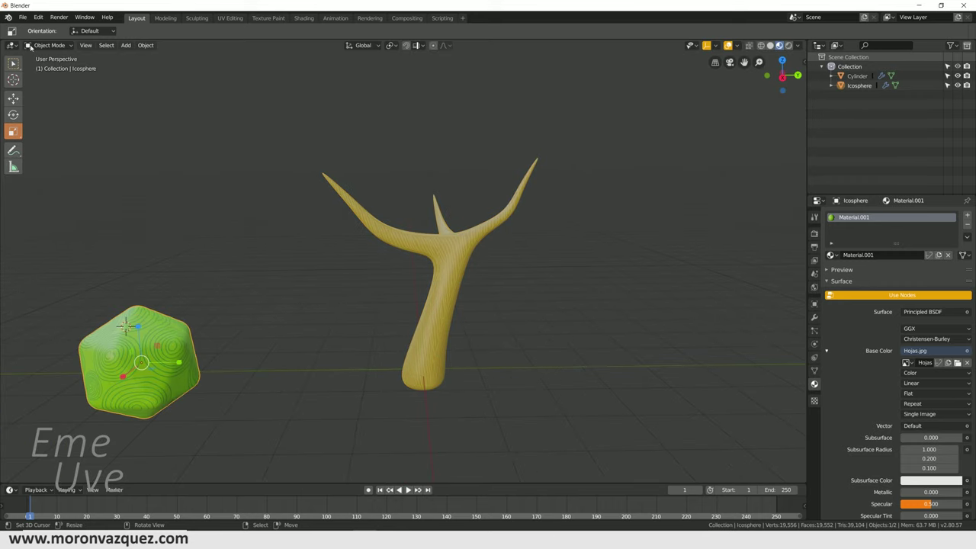
{"action": "left_click", "coordinate": [13, 97]}
{"action": "mouse_move", "coordinate": [138, 324]}
{"action": "left_mouse_down"}
{"action": "mouse_move", "coordinate": [202, 199]}
{"action": "mouse_move", "coordinate": [339, 172]}
{"action": "left_mouse_up"}
{"action": "middle_click_drag", "start_coordinate": [457, 199], "coordinate": [482, 195]}
{"action": "left_click_drag", "start_coordinate": [503, 164], "coordinate": [457, 163]}
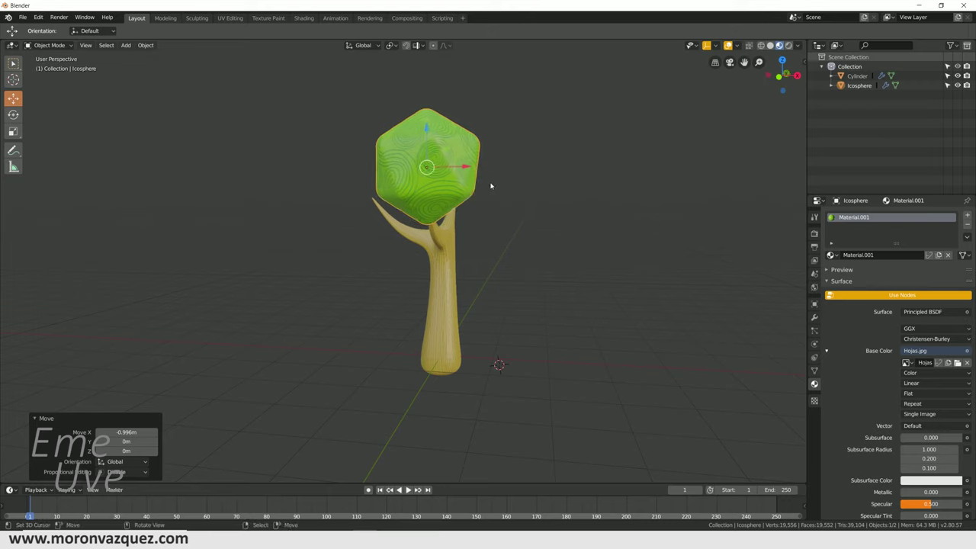
{"action": "middle_click_drag", "start_coordinate": [488, 185], "coordinate": [345, 207]}
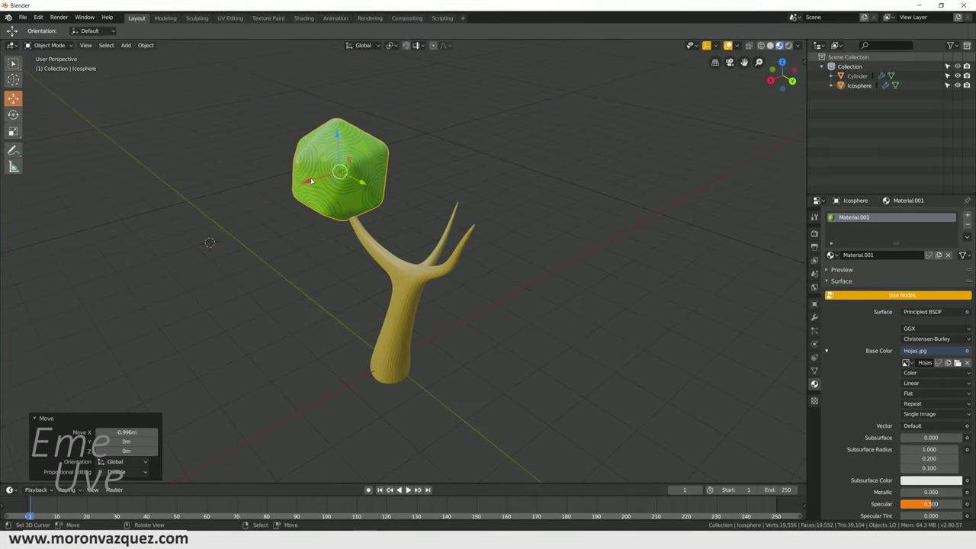
{"action": "left_click_drag", "start_coordinate": [312, 180], "coordinate": [365, 185]}
{"action": "mouse_move", "coordinate": [364, 186]}
{"action": "middle_mouse_down"}
{"action": "mouse_move", "coordinate": [423, 204]}
{"action": "mouse_move", "coordinate": [342, 192]}
{"action": "middle_mouse_up"}
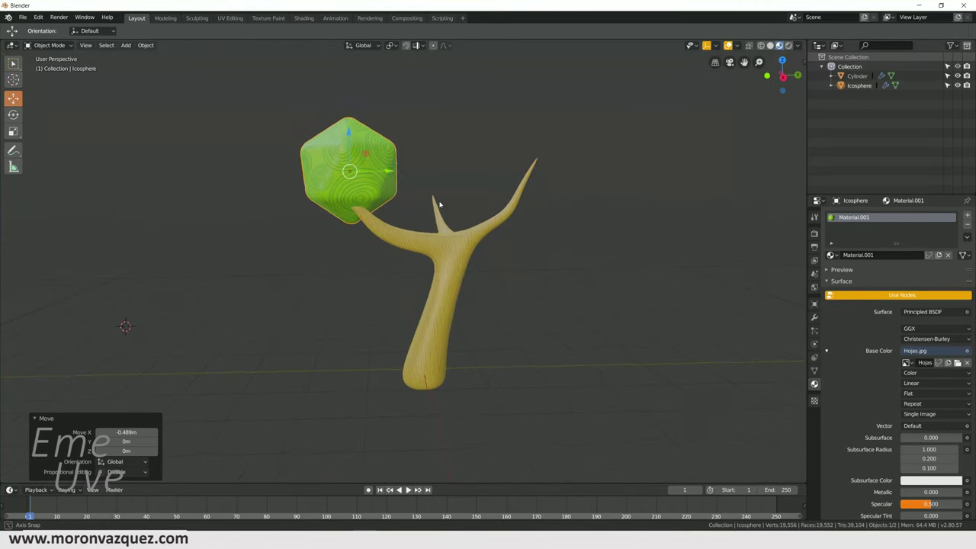
{"action": "left_click", "coordinate": [329, 169]}
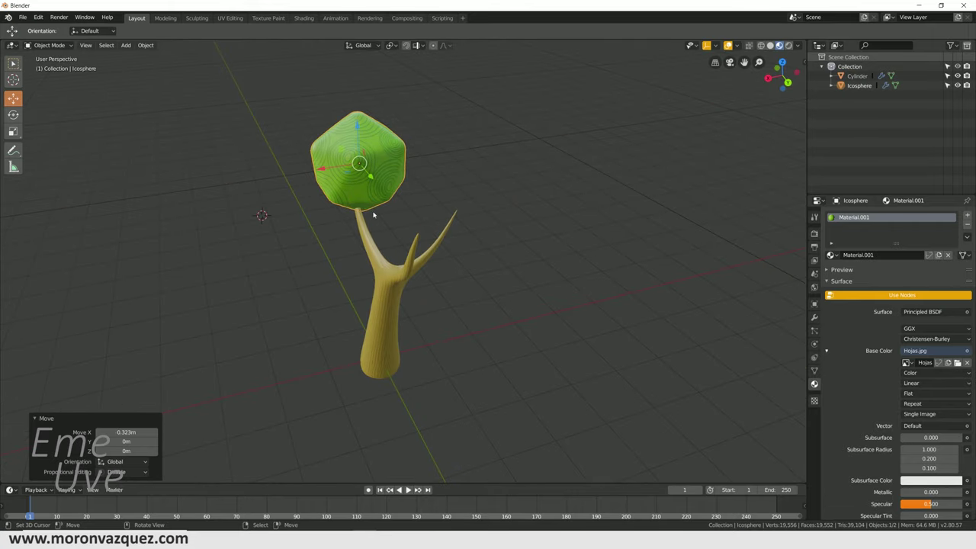
Duplicate the leaf ball, move the copy 1.5 m back along Y, position it, and scale it to 1.117.
{"action": "middle_click_drag", "start_coordinate": [370, 213], "coordinate": [427, 187]}
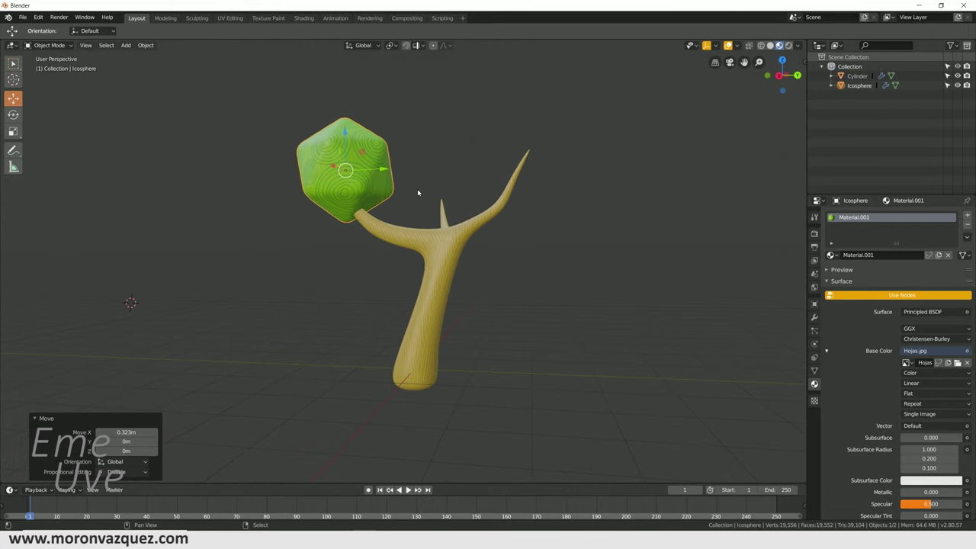
{"action": "key", "text": "shift+d"}
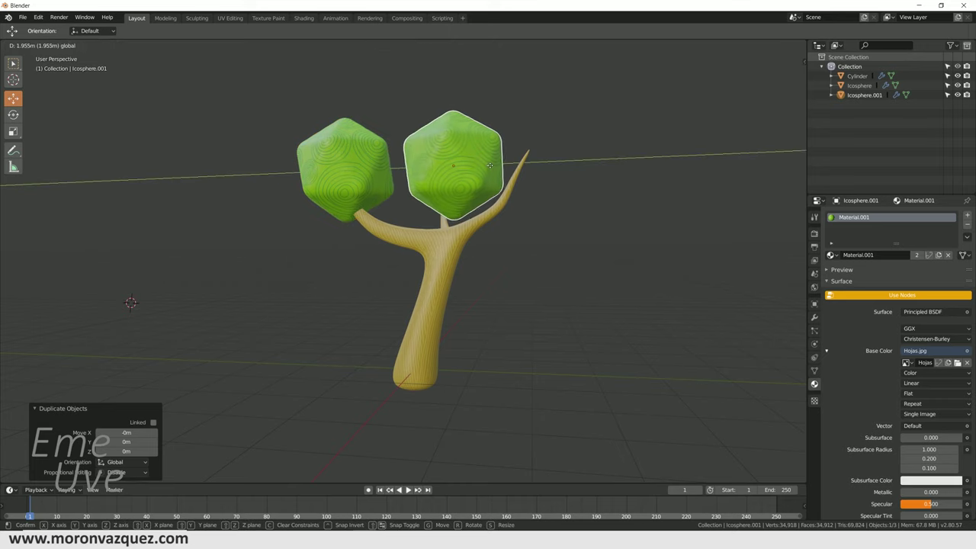
{"action": "key", "text": "y"}
{"action": "left_click", "coordinate": [559, 150]}
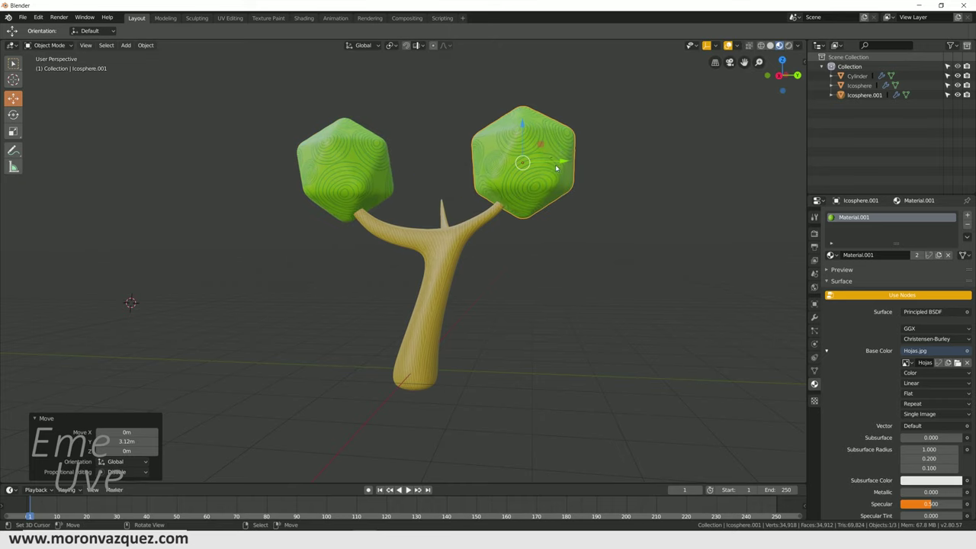
{"action": "type", "text": "gy-1.5"}
{"action": "key", "text": "Return"}
{"action": "mouse_move", "coordinate": [435, 164]}
{"action": "middle_mouse_down"}
{"action": "mouse_move", "coordinate": [347, 187]}
{"action": "mouse_move", "coordinate": [468, 201]}
{"action": "mouse_move", "coordinate": [456, 200]}
{"action": "middle_mouse_up"}
{"action": "key", "text": "g"}
{"action": "key", "text": "x"}
{"action": "left_click", "coordinate": [381, 188]}
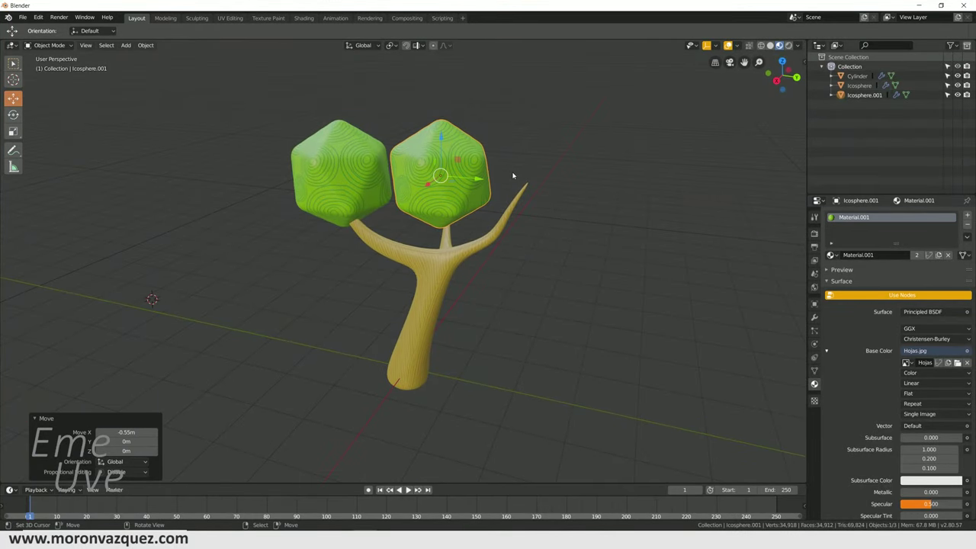
{"action": "key", "text": "g"}
{"action": "key", "text": "y"}
{"action": "left_click", "coordinate": [494, 177]}
{"action": "key", "text": "s"}
{"action": "left_click", "coordinate": [520, 199]}
Add a third, roughly half-size ball on the right branch, raised 0.423 m and shifted along X.
{"action": "key", "text": "shift+d"}
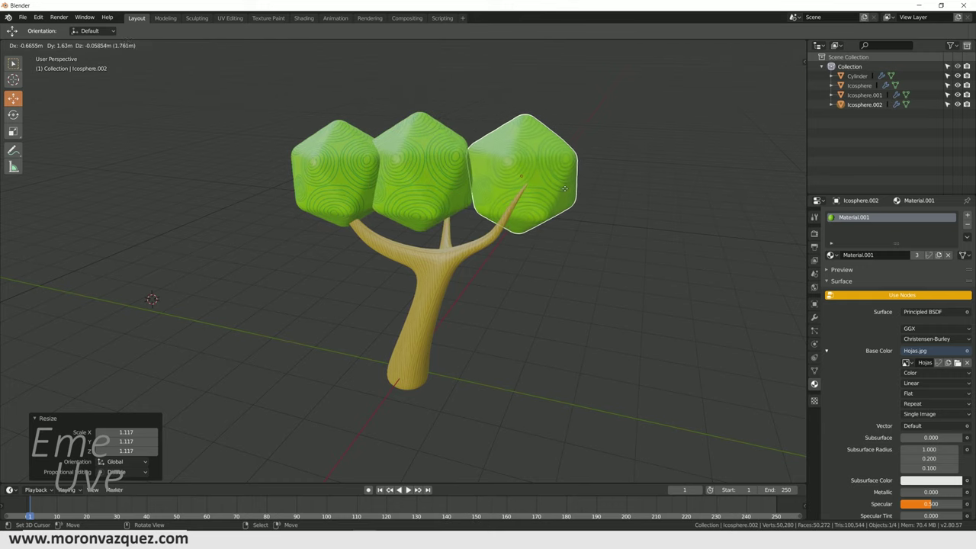
{"action": "left_click", "coordinate": [564, 188]}
{"action": "key", "text": "s"}
{"action": "left_click", "coordinate": [576, 219]}
{"action": "middle_click_drag", "start_coordinate": [575, 219], "coordinate": [534, 224]}
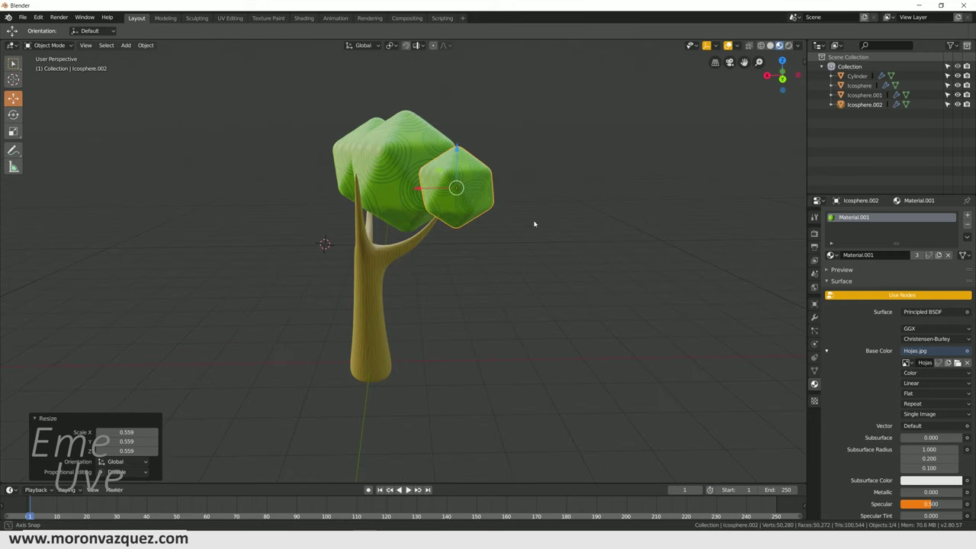
{"action": "key", "text": "g"}
{"action": "key", "text": "x"}
{"action": "key", "text": "z"}
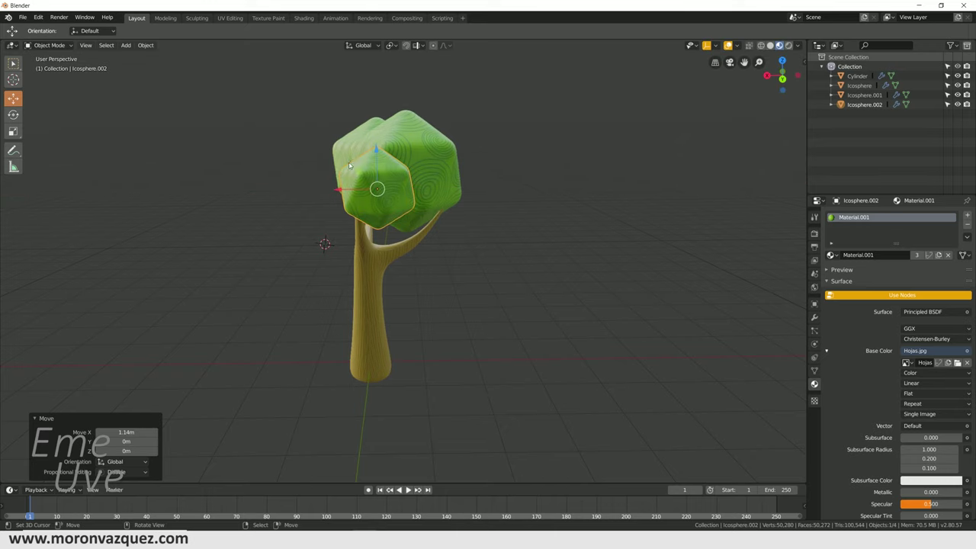
{"action": "left_click", "coordinate": [388, 138]}
{"action": "key", "text": "g"}
{"action": "key", "text": "x"}
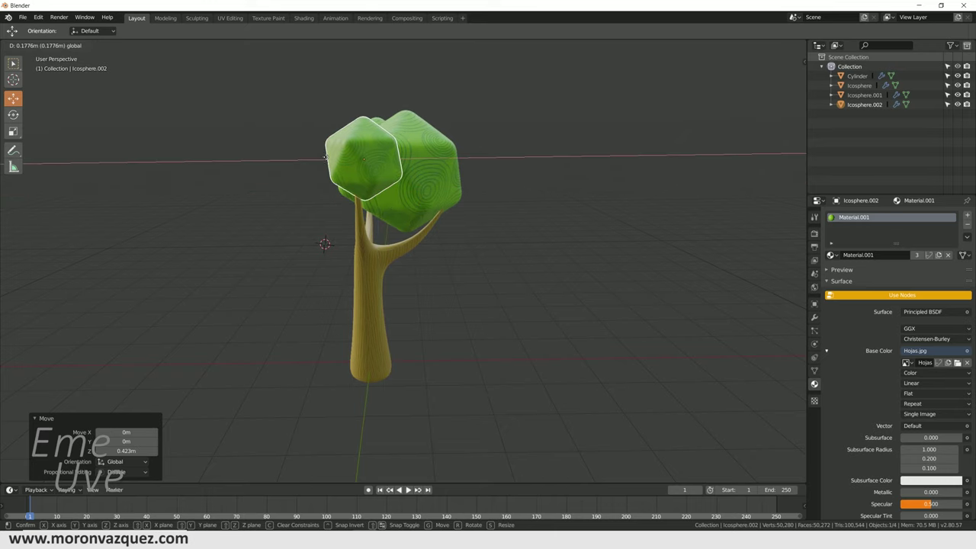
{"action": "left_click", "coordinate": [351, 167]}
{"action": "middle_click_drag", "start_coordinate": [472, 218], "coordinate": [522, 222]}
Duplicate the middle ball into a fourth placed 1.21 m to the right at 0.572 scale.
{"action": "left_click", "coordinate": [431, 166]}
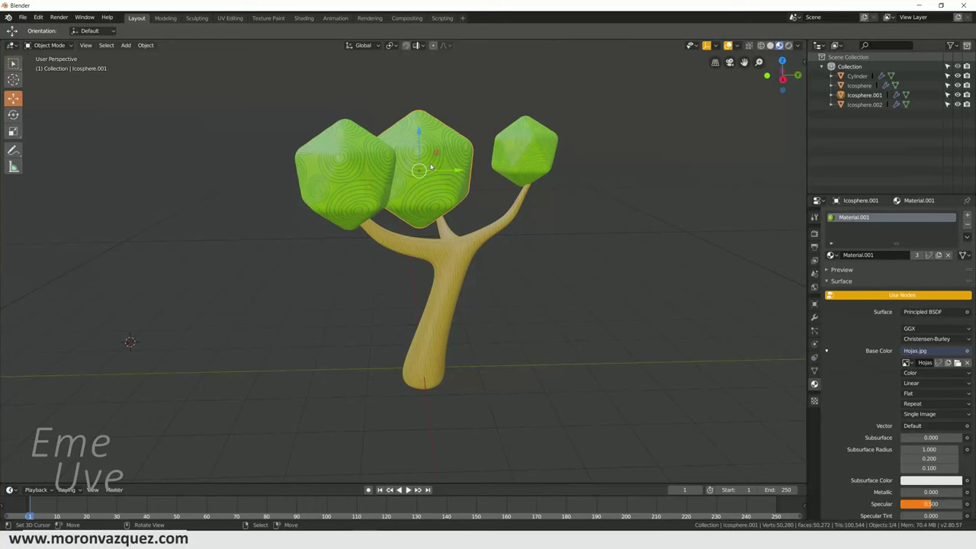
{"action": "key", "text": "shift+d"}
{"action": "key", "text": "Escape"}
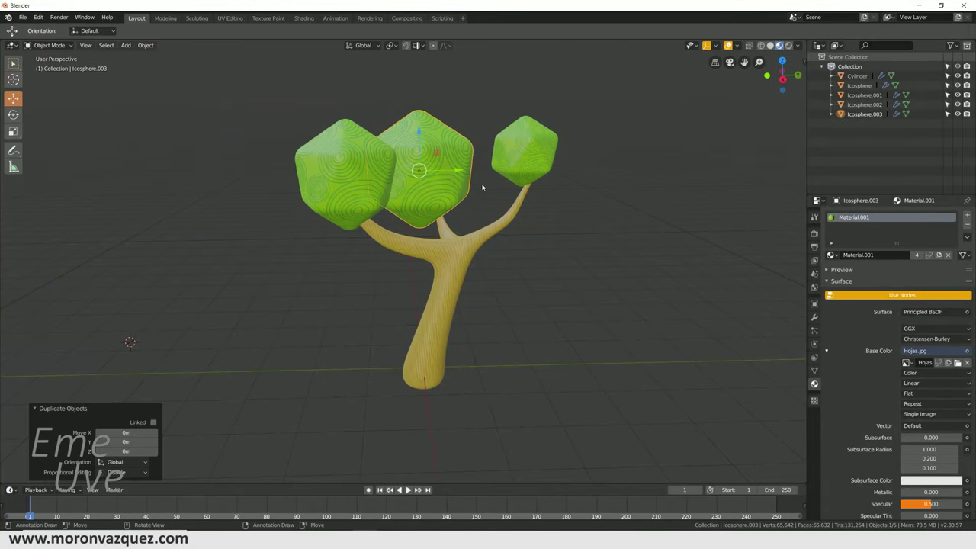
{"action": "key", "text": "g"}
{"action": "key", "text": "y"}
{"action": "left_click", "coordinate": [547, 176]}
{"action": "key", "text": "s"}
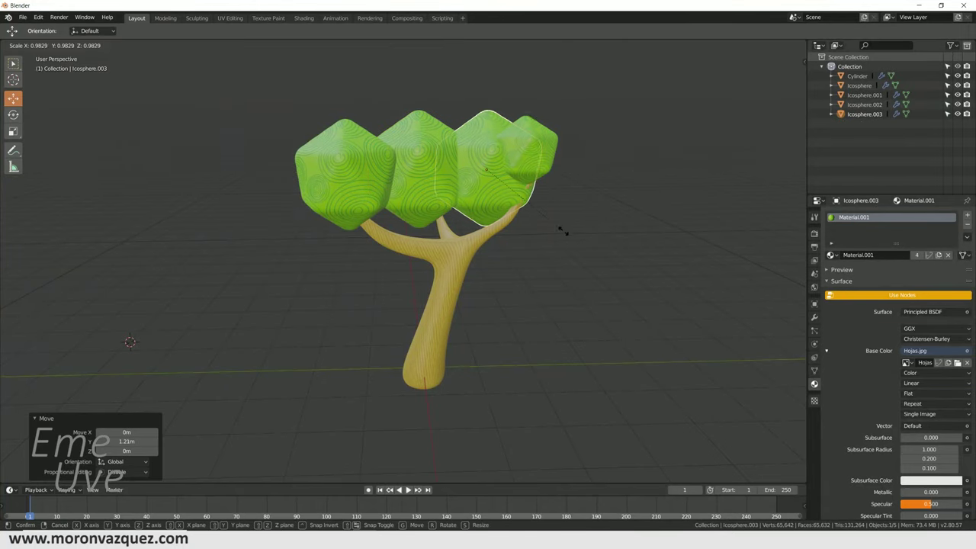
{"action": "left_click", "coordinate": [523, 215]}
Resize the fourth ball to 1.222, raise it, and nudge it slightly along Y.
{"action": "key", "text": "g"}
{"action": "key", "text": "z"}
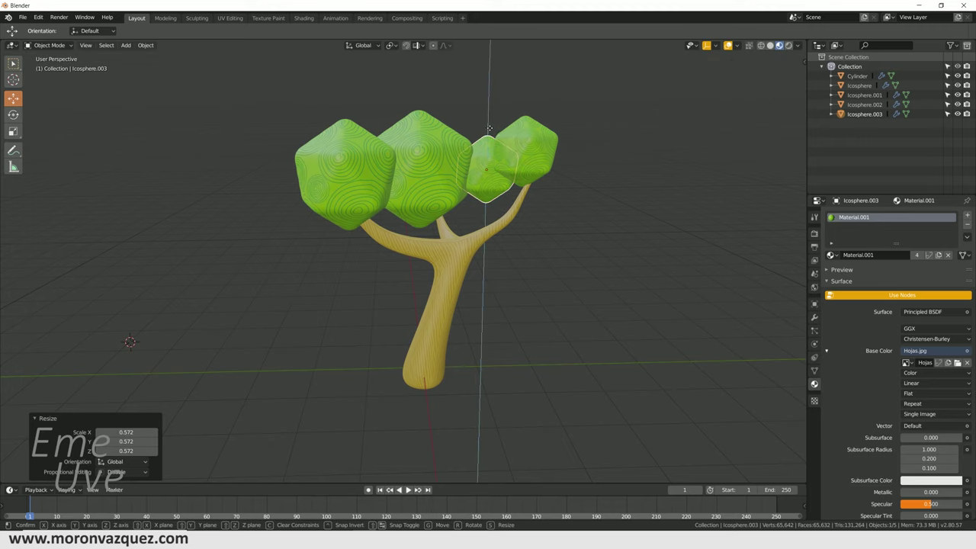
{"action": "left_click", "coordinate": [525, 183]}
{"action": "key", "text": "s"}
{"action": "left_click", "coordinate": [541, 138]}
{"action": "key", "text": "g"}
{"action": "key", "text": "y"}
{"action": "left_click", "coordinate": [534, 141]}
{"action": "middle_click_drag", "start_coordinate": [534, 141], "coordinate": [442, 185]}
Duplicate the fourth ball into a fifth at the front centre, lowered 0.31 m into the canopy.
{"action": "key", "text": "shift+d"}
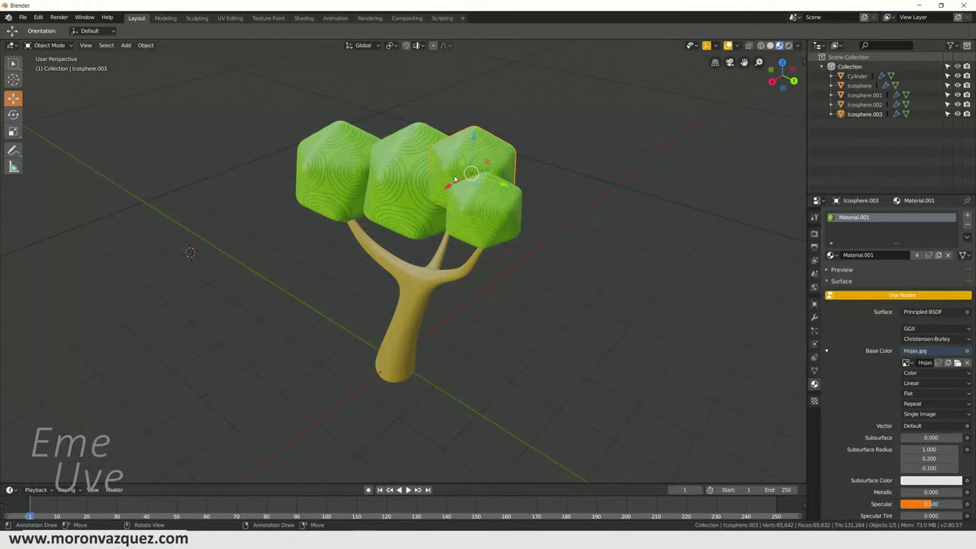
{"action": "right_click", "coordinate": [453, 175]}
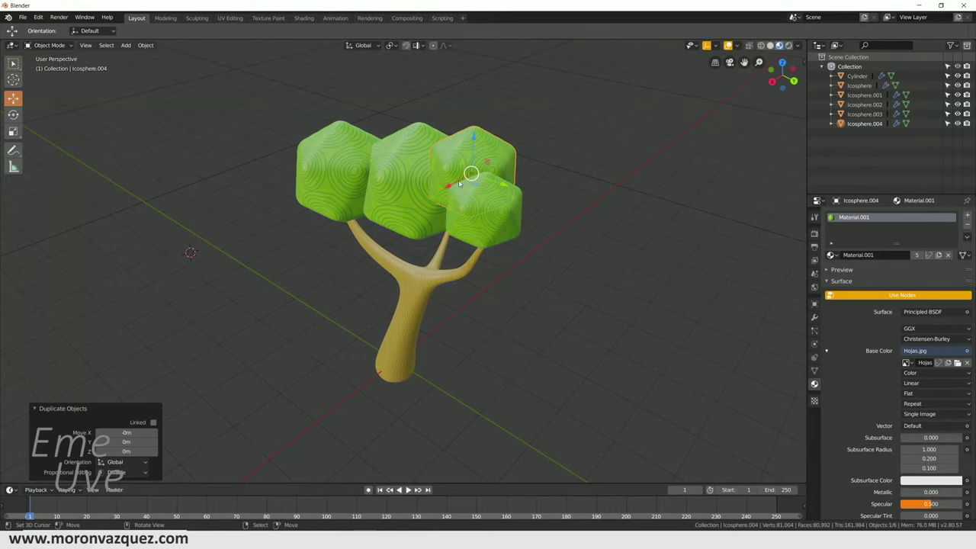
{"action": "key", "text": "g"}
{"action": "key", "text": "x"}
{"action": "left_click", "coordinate": [411, 190]}
{"action": "key", "text": "g"}
{"action": "key", "text": "z"}
{"action": "left_click", "coordinate": [403, 199]}
{"action": "middle_click_drag", "start_coordinate": [403, 200], "coordinate": [488, 176]}
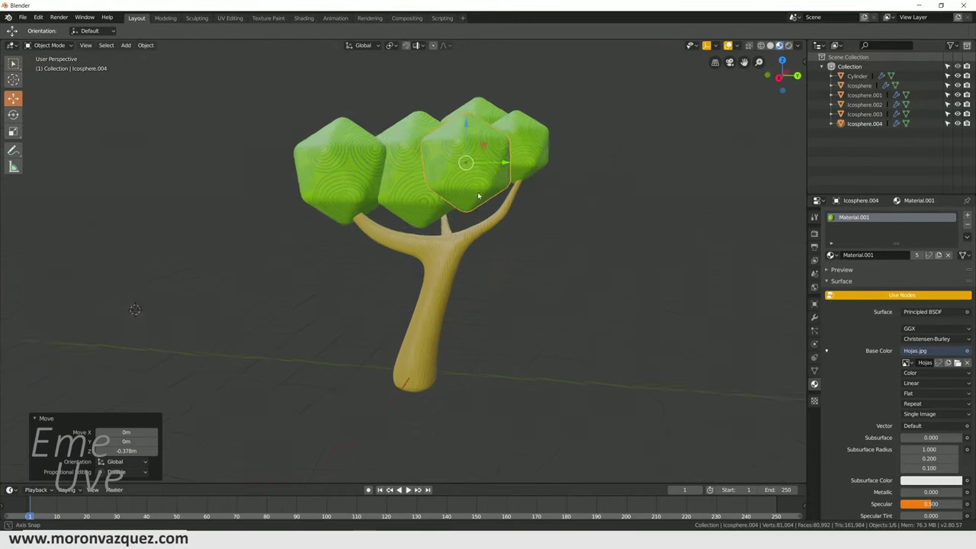
Adjust the front ball's X and Y position and enlarge it to 1.174 scale.
{"action": "key", "text": "g"}
{"action": "key", "text": "z"}
{"action": "key", "text": "x"}
{"action": "left_click", "coordinate": [522, 183]}
{"action": "middle_click_drag", "start_coordinate": [522, 183], "coordinate": [453, 157]}
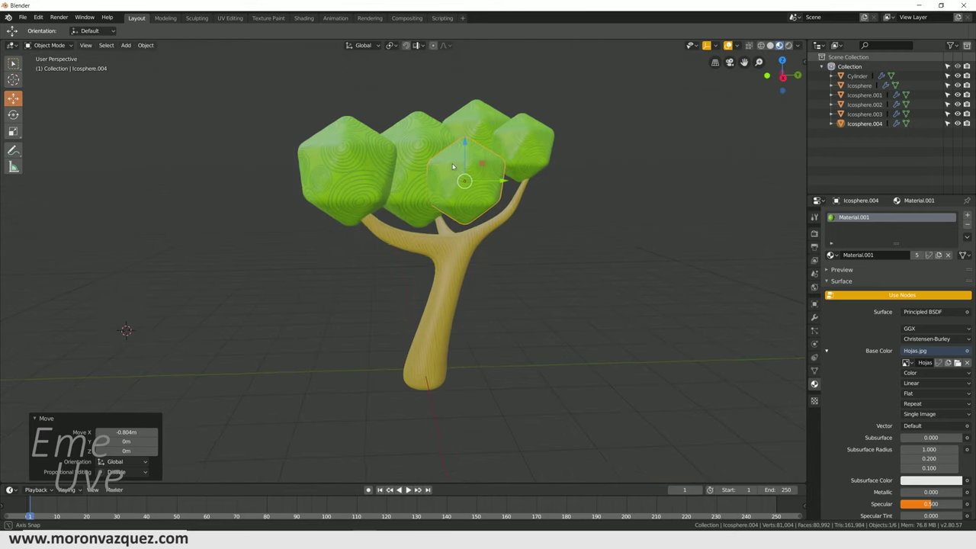
{"action": "key", "text": "g"}
{"action": "key", "text": "y"}
{"action": "left_click", "coordinate": [539, 216]}
{"action": "key", "text": "s"}
{"action": "left_click", "coordinate": [553, 221]}
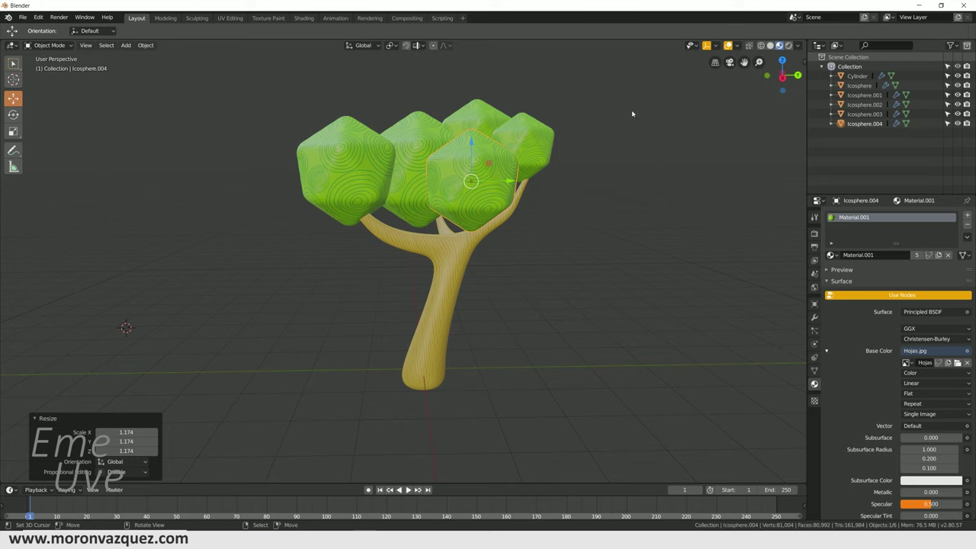
{"action": "middle_click_drag", "start_coordinate": [502, 183], "coordinate": [352, 142]}
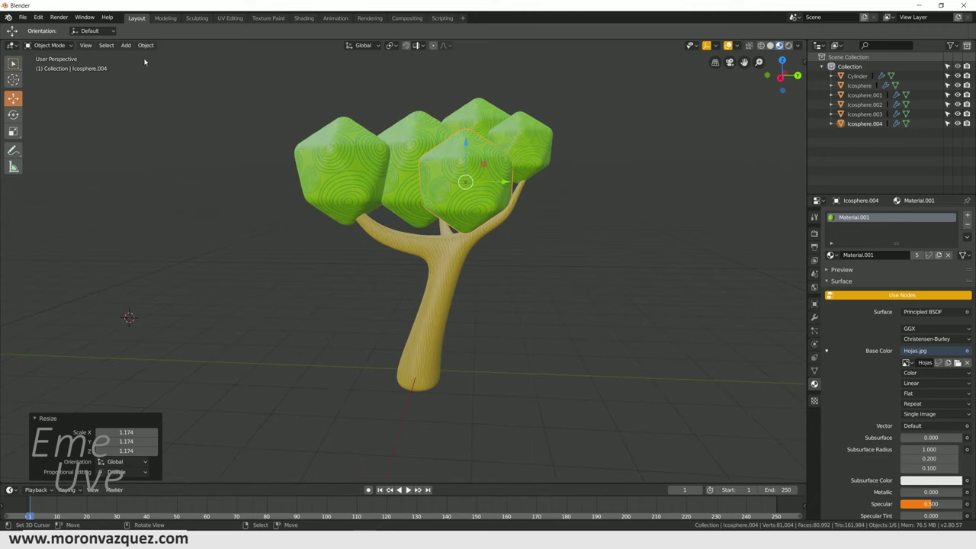
{"action": "left_click", "coordinate": [13, 115]}
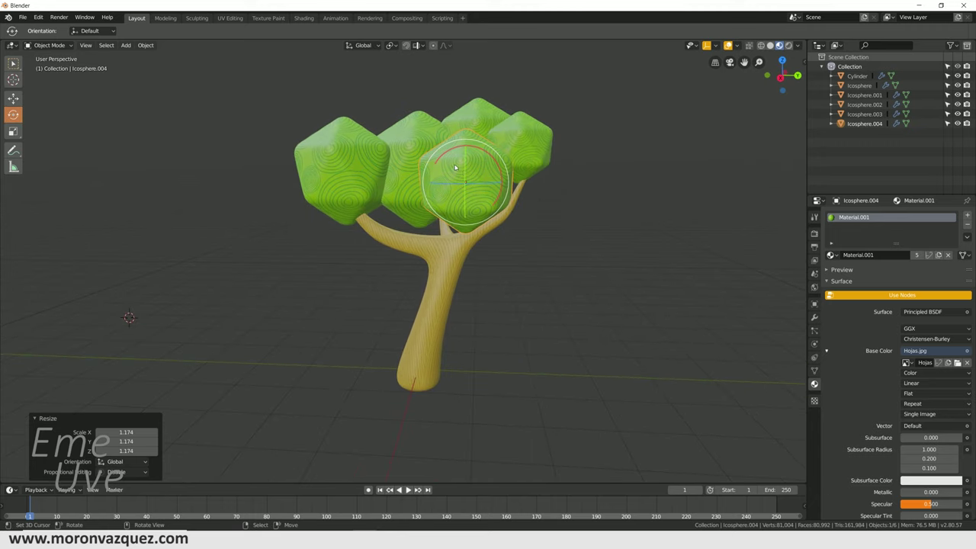
Trackball-rotate the middle and right leaf icospheres with R R to vary their facets.
{"action": "left_click", "coordinate": [414, 160]}
{"action": "key", "text": "r"}
{"action": "key", "text": "r"}
{"action": "left_click", "coordinate": [414, 169]}
{"action": "left_click", "coordinate": [503, 137]}
{"action": "key", "text": "r"}
{"action": "key", "text": "r"}
{"action": "left_click", "coordinate": [537, 147]}
{"action": "key", "text": "r"}
{"action": "key", "text": "r"}
{"action": "left_click", "coordinate": [533, 149]}
Trackball-rotate the leftmost leaf icosphere and another leaf clump.
{"action": "left_click", "coordinate": [347, 164]}
{"action": "key", "text": "r"}
{"action": "key", "text": "r"}
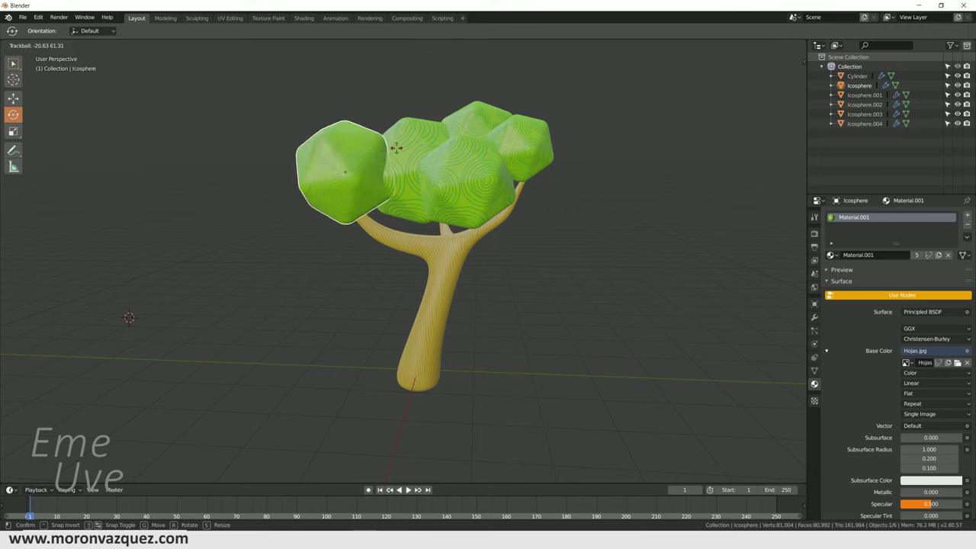
{"action": "left_click", "coordinate": [400, 149]}
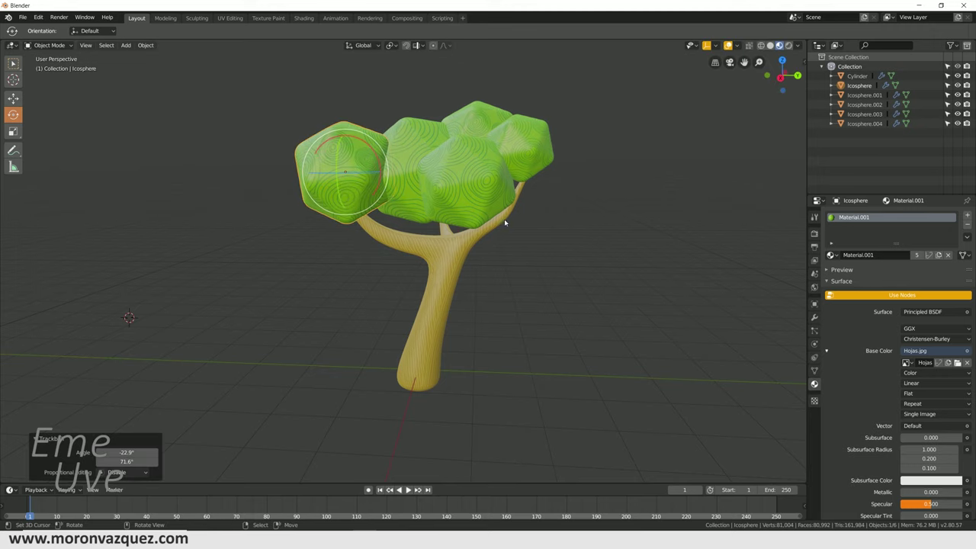
{"action": "left_click", "coordinate": [461, 189]}
{"action": "key", "text": "r"}
{"action": "key", "text": "r"}
Lower the front middle leaf clump with the Move tool.
{"action": "left_click", "coordinate": [474, 173]}
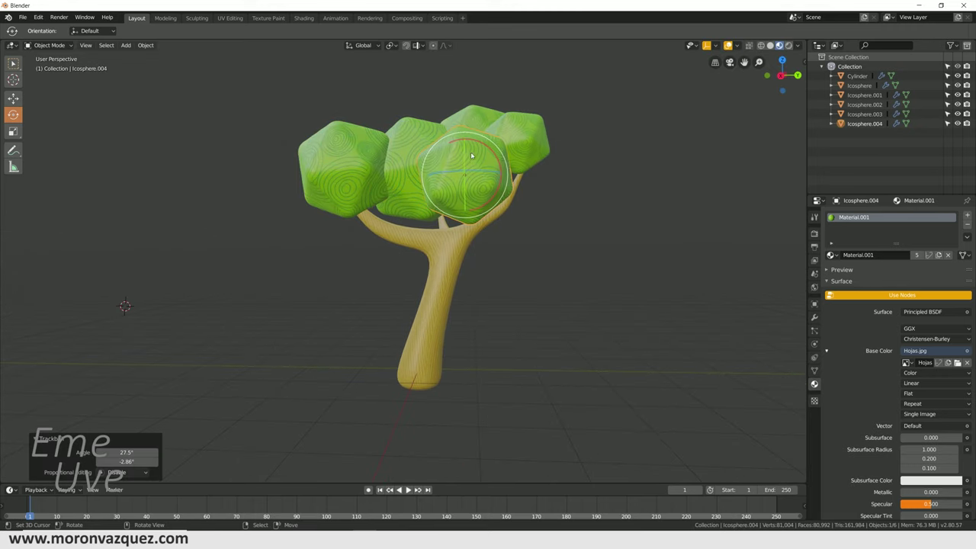
{"action": "left_click", "coordinate": [13, 62]}
{"action": "left_click", "coordinate": [13, 97]}
{"action": "left_click_drag", "start_coordinate": [462, 139], "coordinate": [459, 156]}
{"action": "left_click_drag", "start_coordinate": [503, 187], "coordinate": [515, 185]}
Shift the right clump outward 0.256 m and the left clump 0.227 m, then nudge the right one.
{"action": "left_click", "coordinate": [546, 141]}
{"action": "left_click_drag", "start_coordinate": [546, 141], "coordinate": [562, 142]}
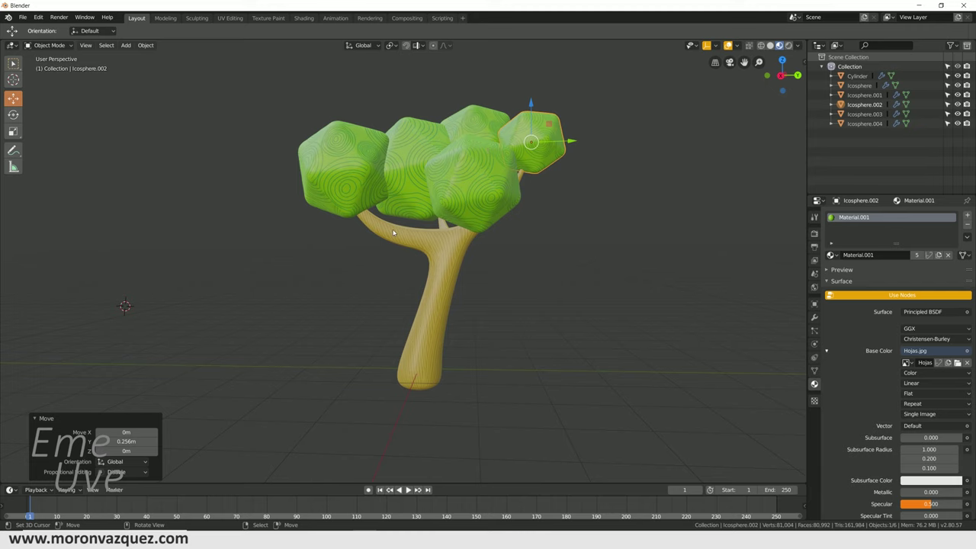
{"action": "middle_click_drag", "start_coordinate": [365, 226], "coordinate": [479, 244]}
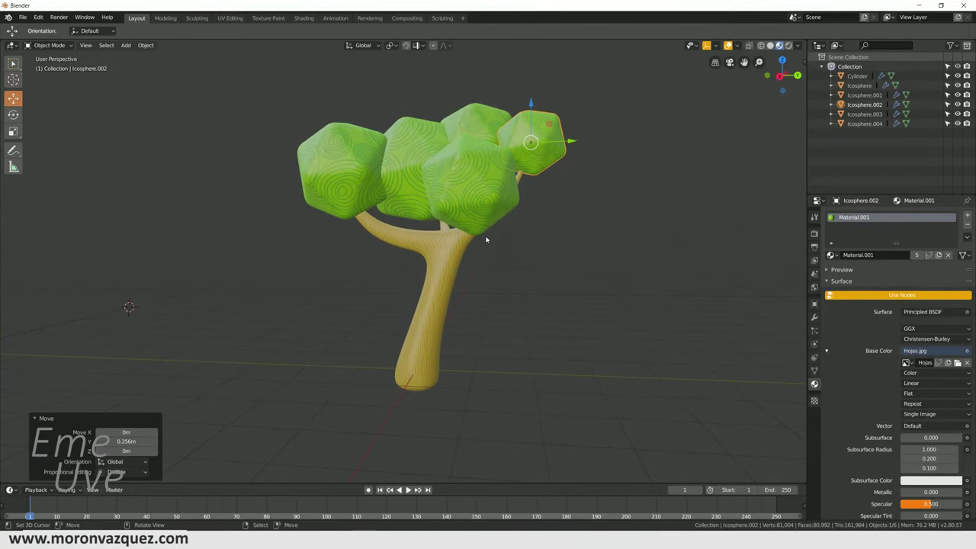
{"action": "left_click", "coordinate": [349, 166]}
{"action": "left_click_drag", "start_coordinate": [386, 175], "coordinate": [374, 175]}
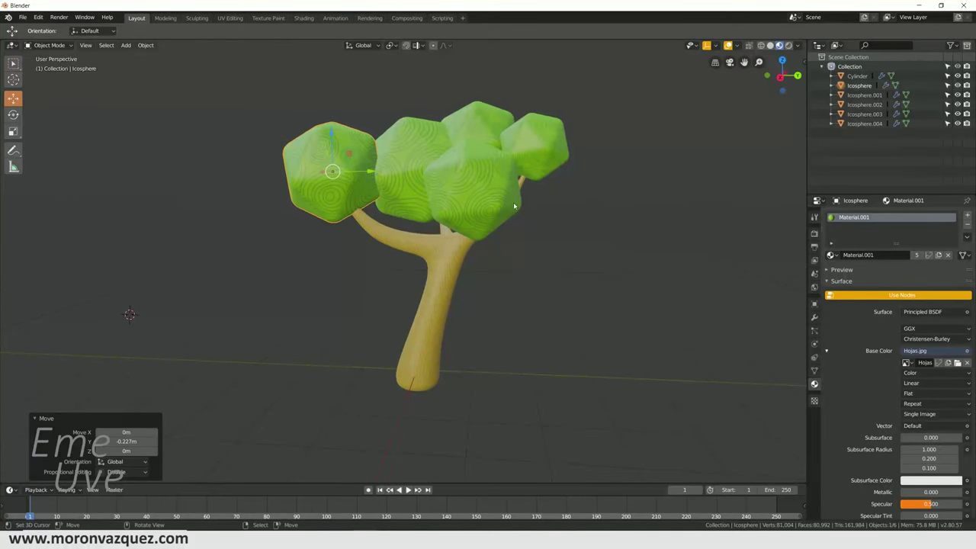
{"action": "left_click", "coordinate": [534, 145]}
{"action": "left_click_drag", "start_coordinate": [575, 146], "coordinate": [540, 138]}
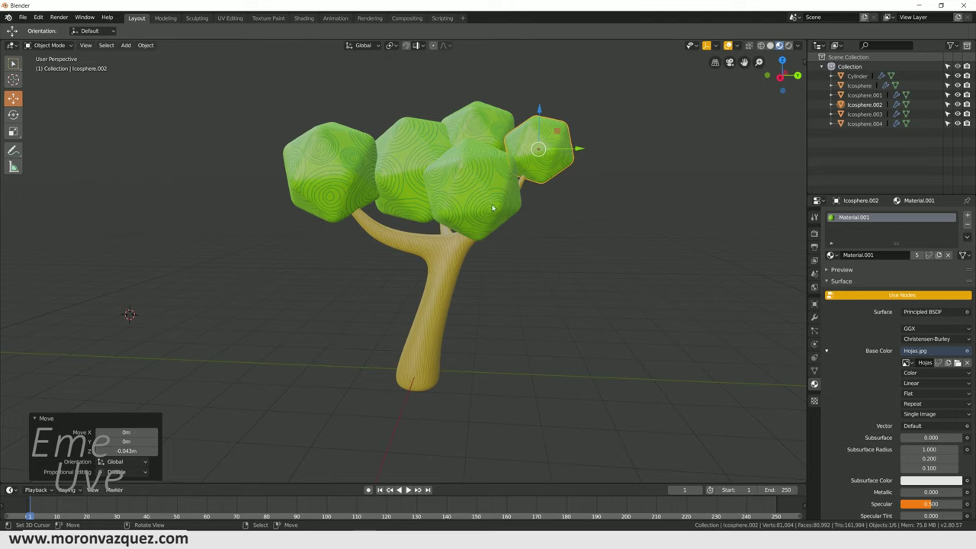
Tilt the front middle clump with the Rotate tool, toggling it into Edit Mode and back.
{"action": "left_click", "coordinate": [477, 178]}
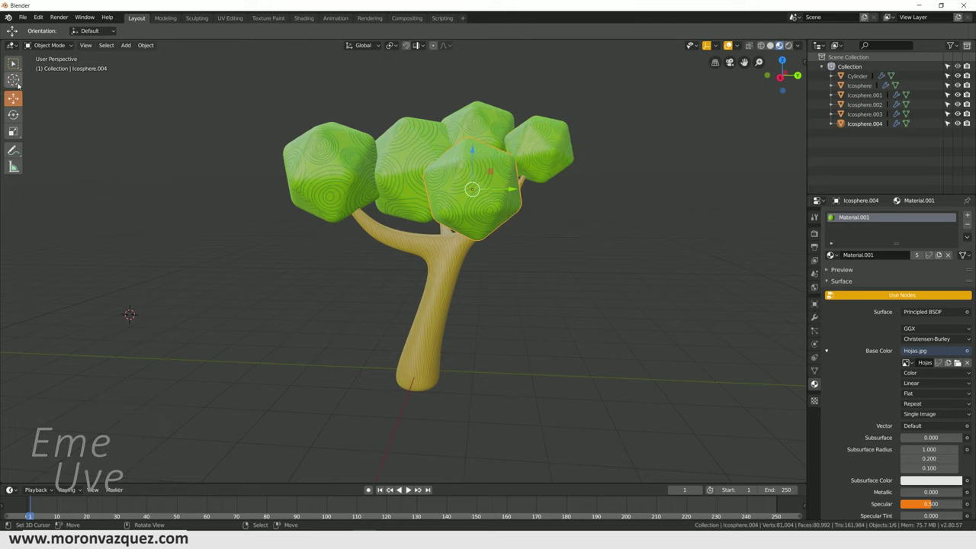
{"action": "left_click", "coordinate": [13, 114]}
{"action": "left_click_drag", "start_coordinate": [499, 171], "coordinate": [454, 197]}
{"action": "left_click", "coordinate": [49, 45]}
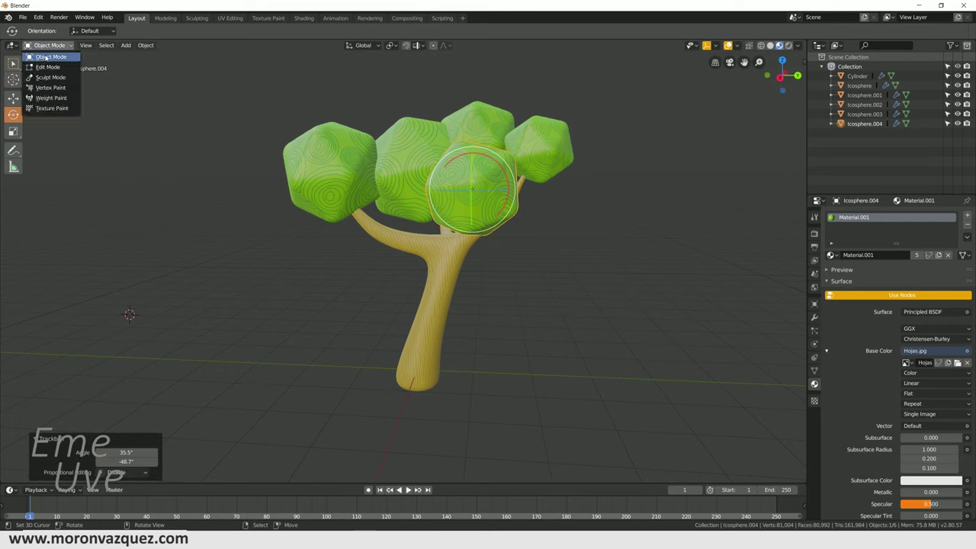
{"action": "left_click", "coordinate": [47, 68]}
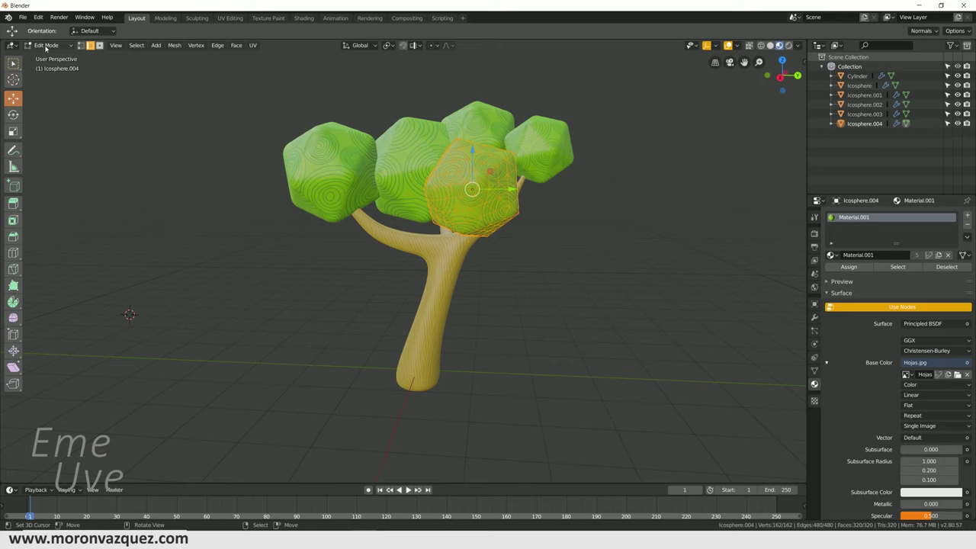
{"action": "left_click", "coordinate": [46, 45]}
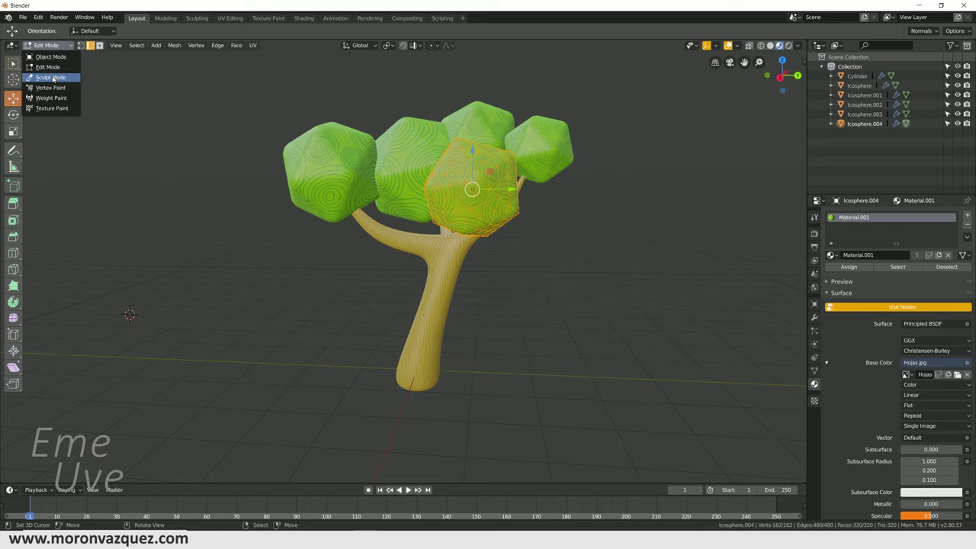
{"action": "left_click", "coordinate": [50, 56]}
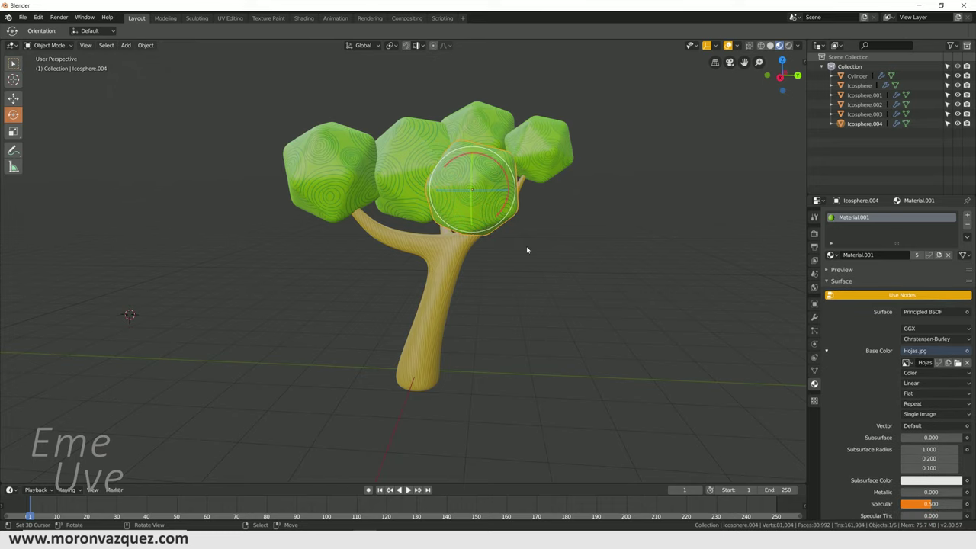
{"action": "middle_click_drag", "start_coordinate": [526, 249], "coordinate": [530, 253]}
{"action": "key", "text": "shift+a"}
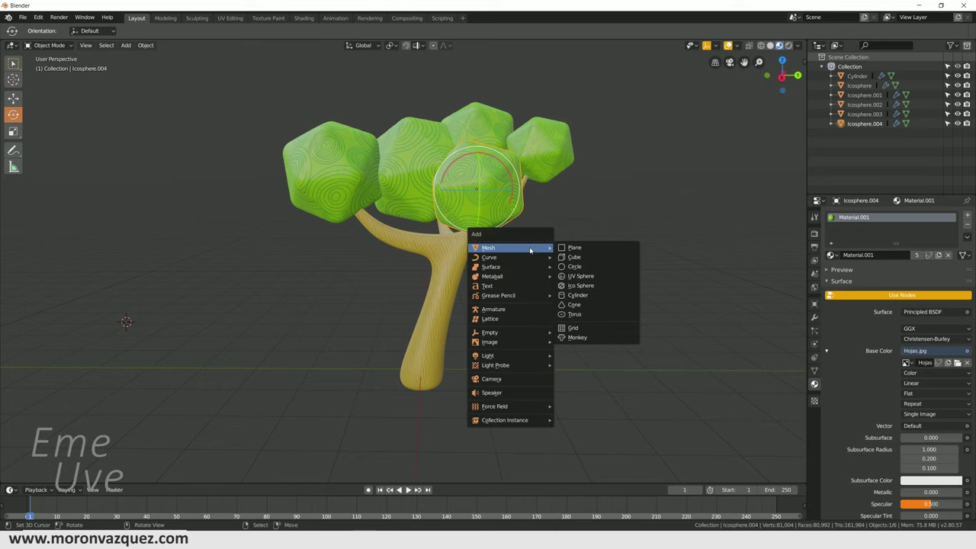
Add a plane, clear its location to the origin, and scale it to 5.099.
{"action": "left_click", "coordinate": [574, 251]}
{"action": "scroll", "coordinate": [423, 274], "scroll_direction": "down", "scroll_amount": 4}
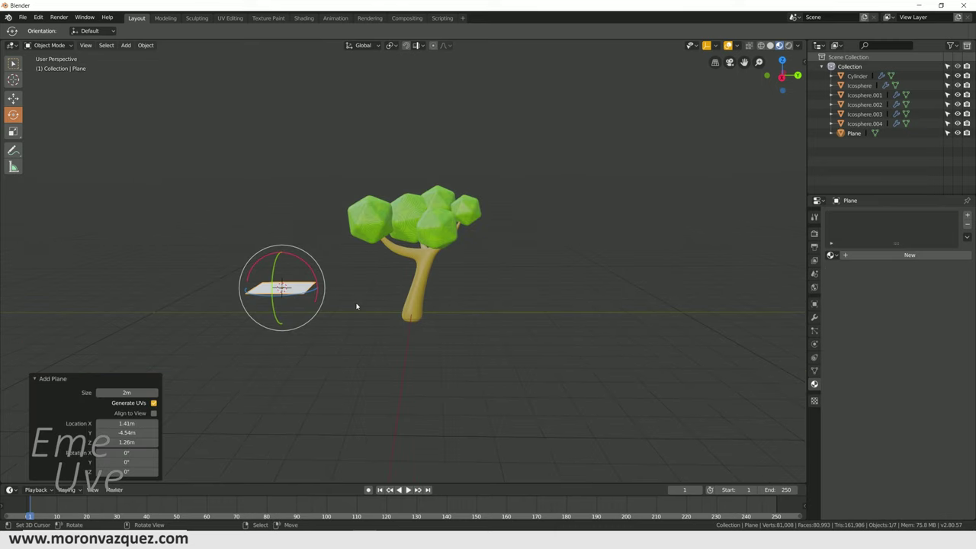
{"action": "key", "text": "alt+g"}
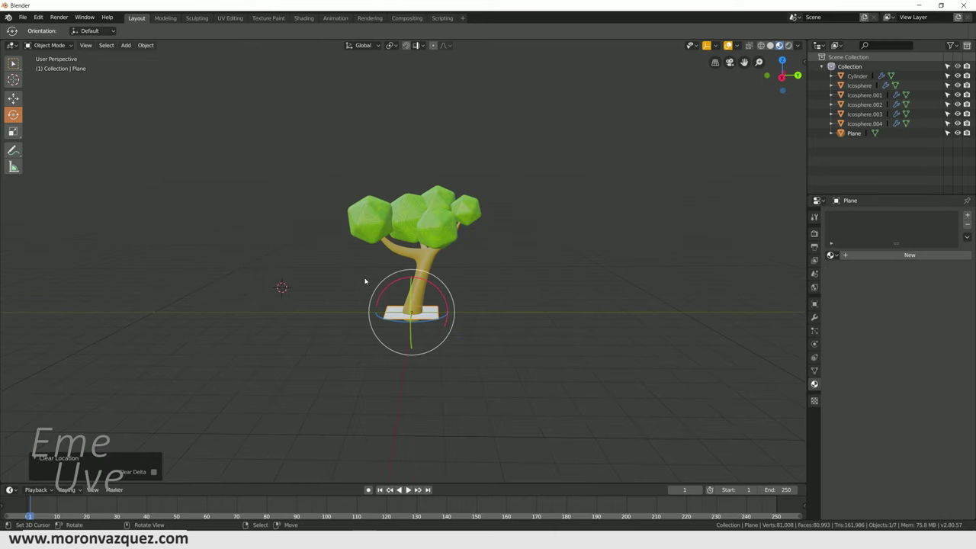
{"action": "key", "text": "s"}
{"action": "left_click", "coordinate": [716, 288]}
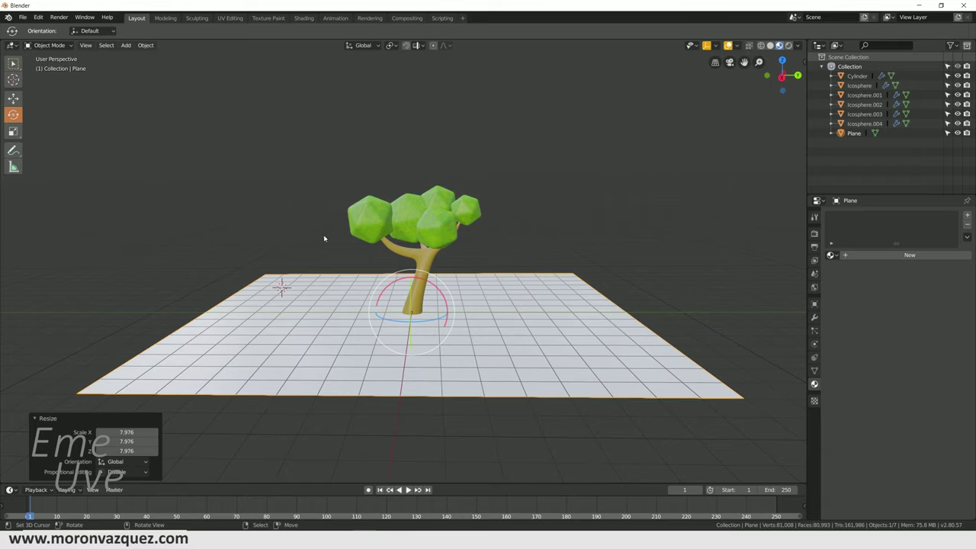
{"action": "scroll", "coordinate": [425, 260], "scroll_direction": "down", "scroll_amount": 3}
{"action": "scroll", "coordinate": [425, 260], "scroll_direction": "down", "scroll_amount": 3}
{"action": "key", "text": "s"}
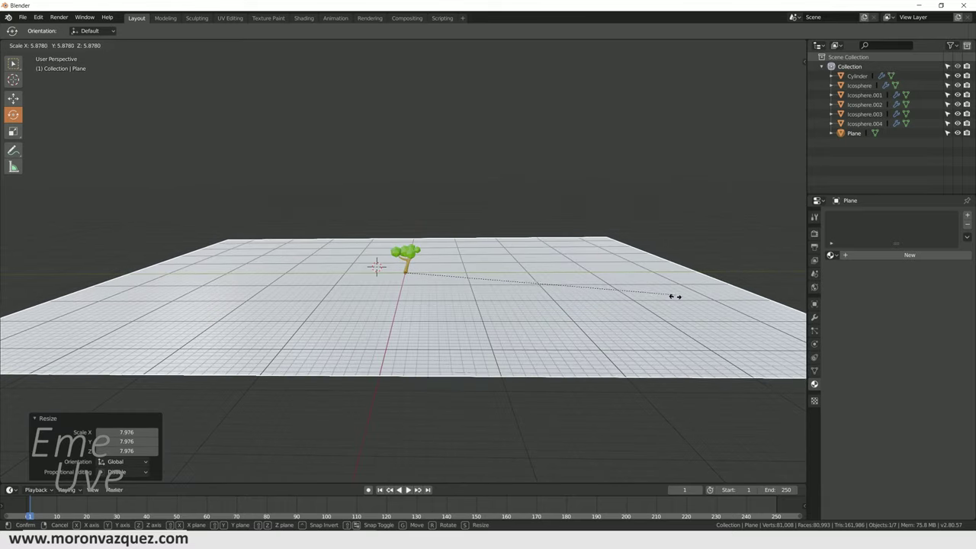
{"action": "left_click", "coordinate": [599, 307]}
{"action": "scroll", "coordinate": [602, 316], "scroll_direction": "up", "scroll_amount": 2}
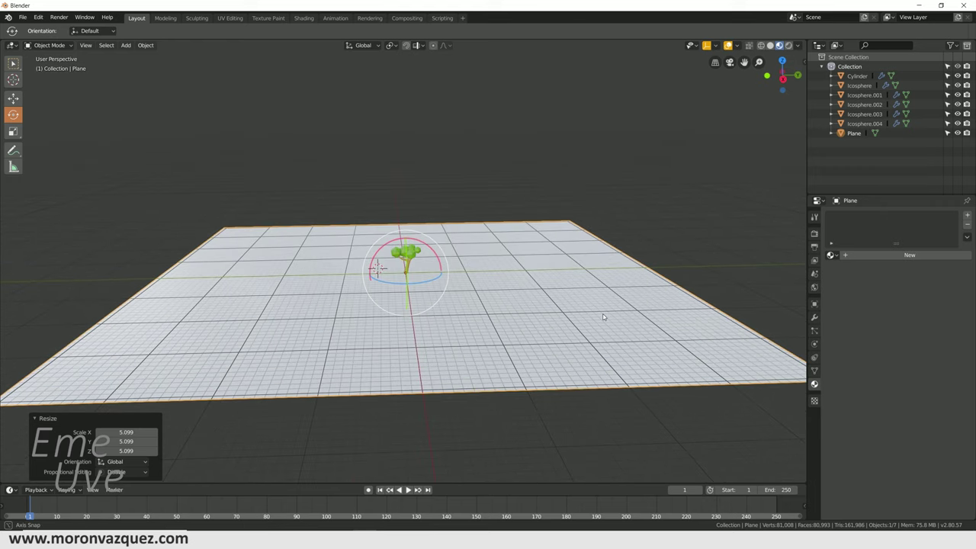
{"action": "scroll", "coordinate": [607, 321], "scroll_direction": "up", "scroll_amount": 2}
Raise the plane 0.759 m along Z with the Move tool, then undo the move.
{"action": "middle_click_drag", "start_coordinate": [607, 321], "coordinate": [620, 313]}
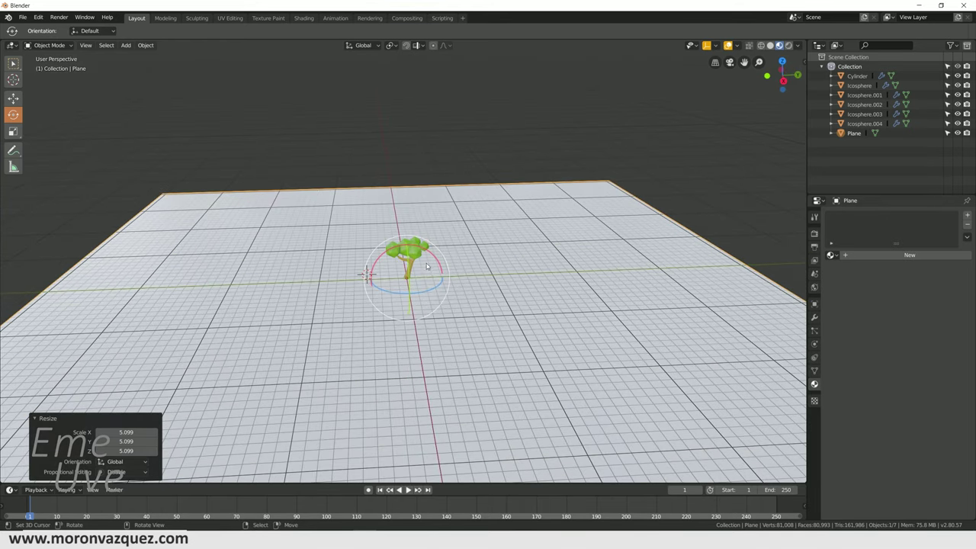
{"action": "middle_click_drag", "start_coordinate": [414, 262], "coordinate": [427, 252]}
{"action": "left_click", "coordinate": [50, 45]}
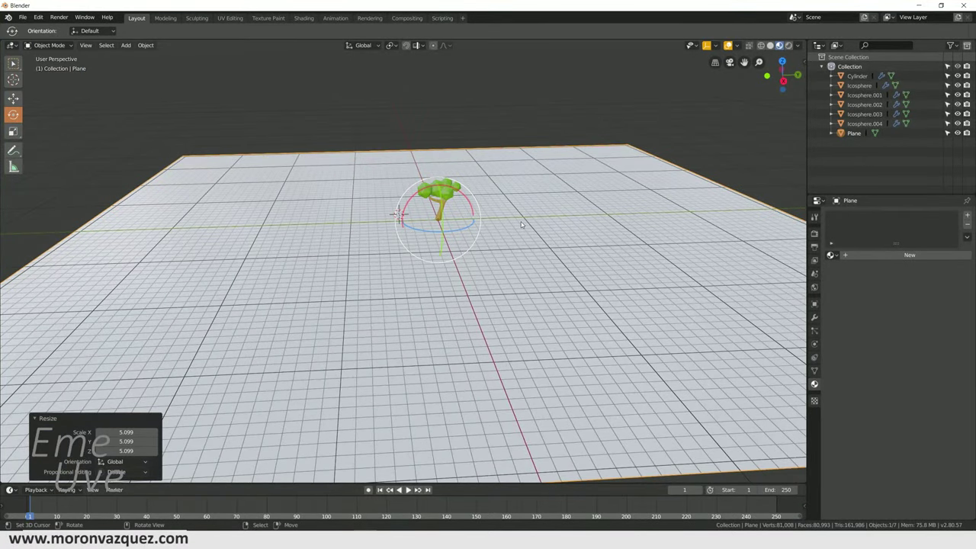
{"action": "left_click", "coordinate": [13, 98]}
{"action": "left_click_drag", "start_coordinate": [442, 170], "coordinate": [443, 154]}
{"action": "left_click", "coordinate": [49, 45]}
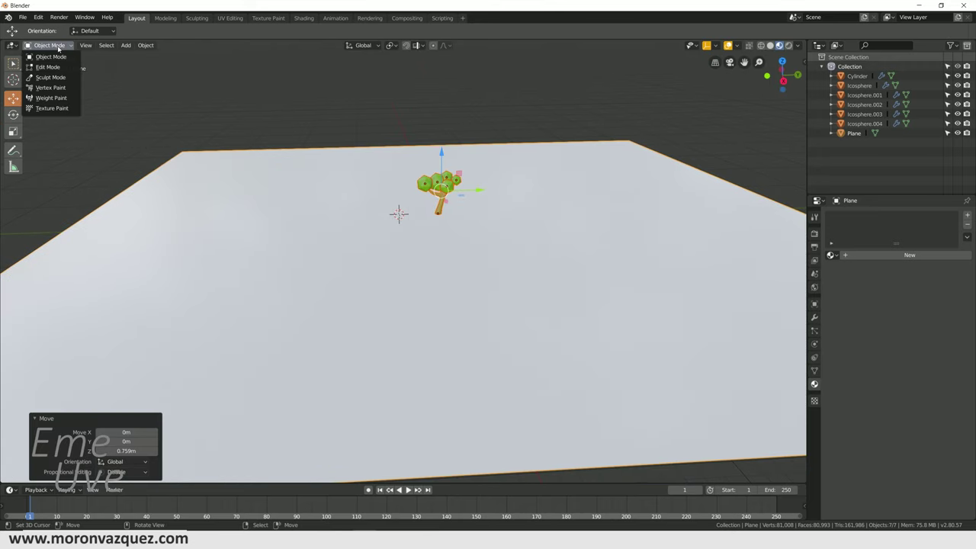
{"action": "key", "text": "ctrl+z"}
{"action": "left_click", "coordinate": [48, 45]}
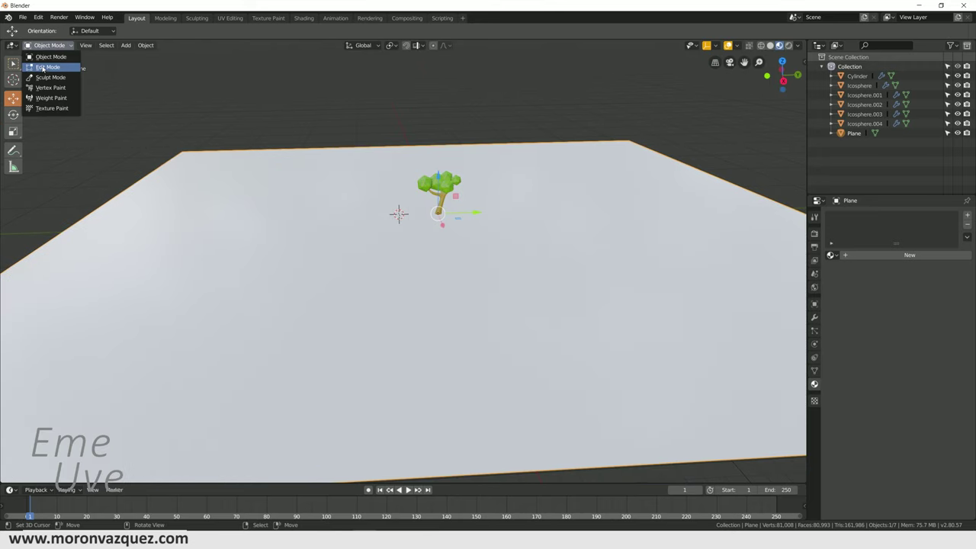
In Edit Mode, subdivide the plane five times up to 1,089 vertices.
{"action": "left_click", "coordinate": [45, 68]}
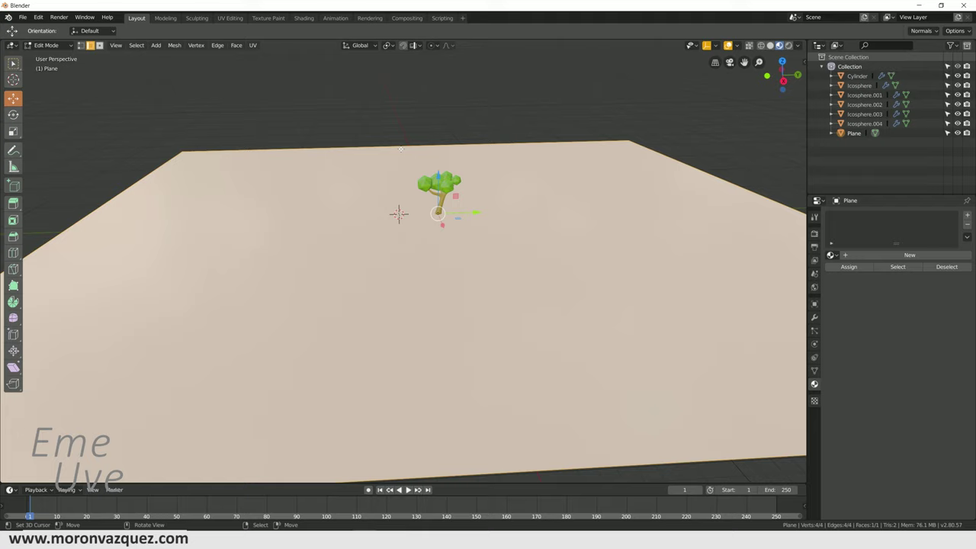
{"action": "right_click", "coordinate": [486, 254]}
{"action": "left_click", "coordinate": [487, 251]}
{"action": "right_click", "coordinate": [486, 251]}
{"action": "left_click", "coordinate": [486, 250]}
{"action": "right_click", "coordinate": [486, 251]}
{"action": "left_click", "coordinate": [487, 252]}
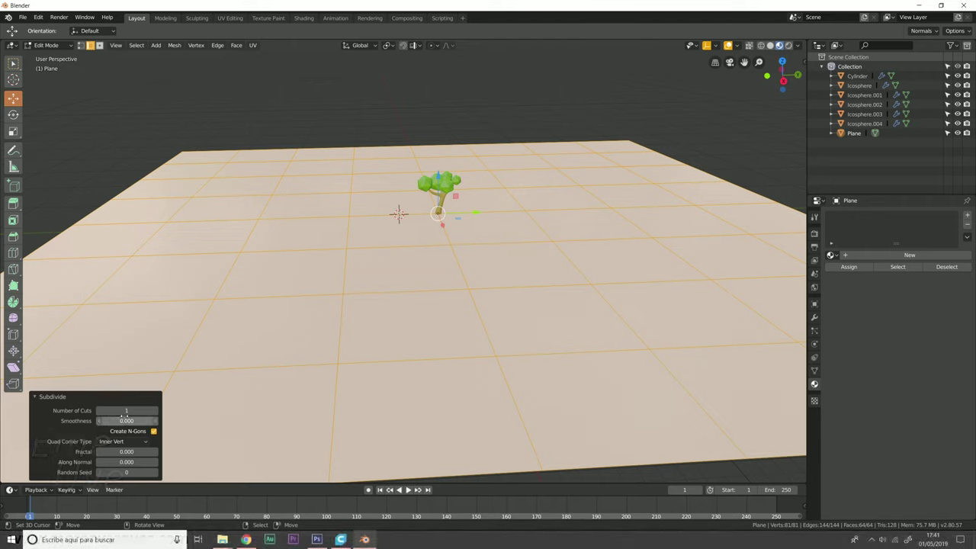
{"action": "right_click", "coordinate": [541, 251]}
{"action": "left_click", "coordinate": [541, 251]}
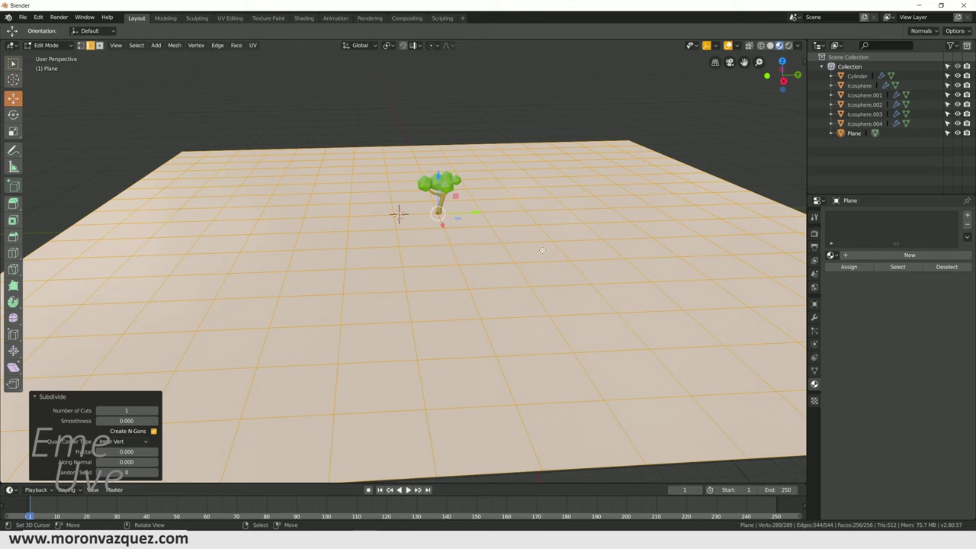
{"action": "right_click", "coordinate": [541, 251]}
{"action": "left_click", "coordinate": [541, 250]}
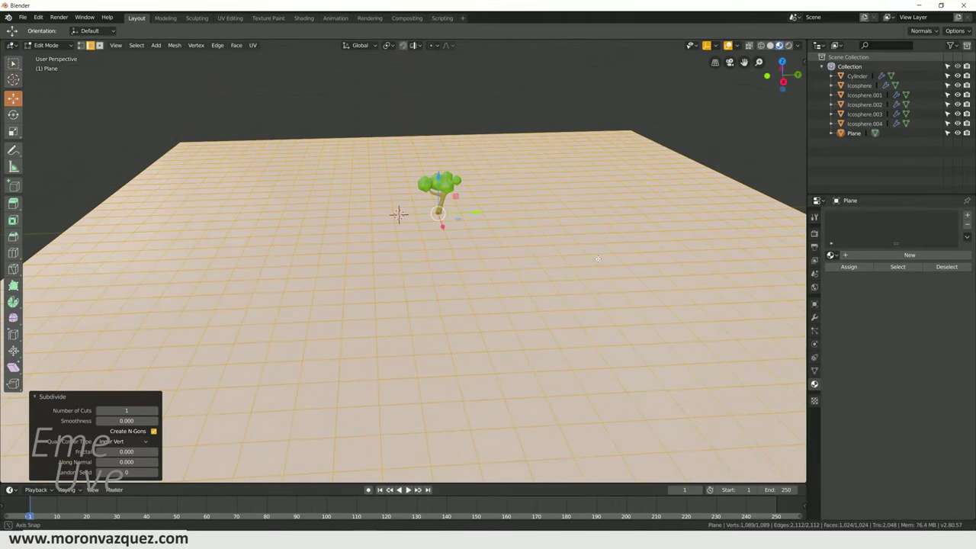
Switch to Vertex select mode and pick a single vertex on the plane.
{"action": "left_click", "coordinate": [81, 46]}
{"action": "left_click", "coordinate": [183, 187]}
{"action": "left_click", "coordinate": [259, 196]}
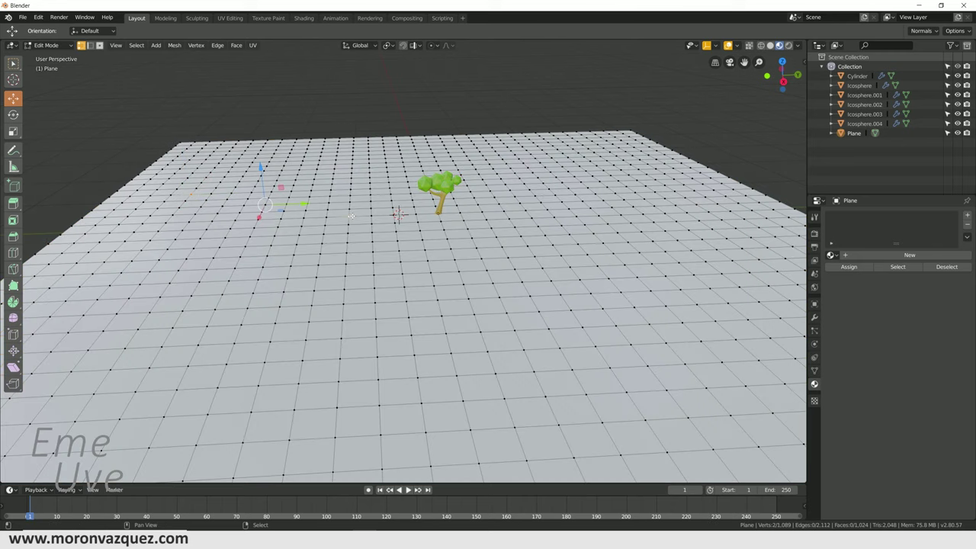
Select eleven scattered vertices across the ground plane.
{"action": "mouse_move", "coordinate": [259, 197]}
{"action": "left_mouse_down"}
{"action": "mouse_move", "coordinate": [436, 204]}
{"action": "mouse_move", "coordinate": [380, 246]}
{"action": "left_mouse_up"}
{"action": "scroll", "coordinate": [241, 325], "scroll_direction": "down", "scroll_amount": 3}
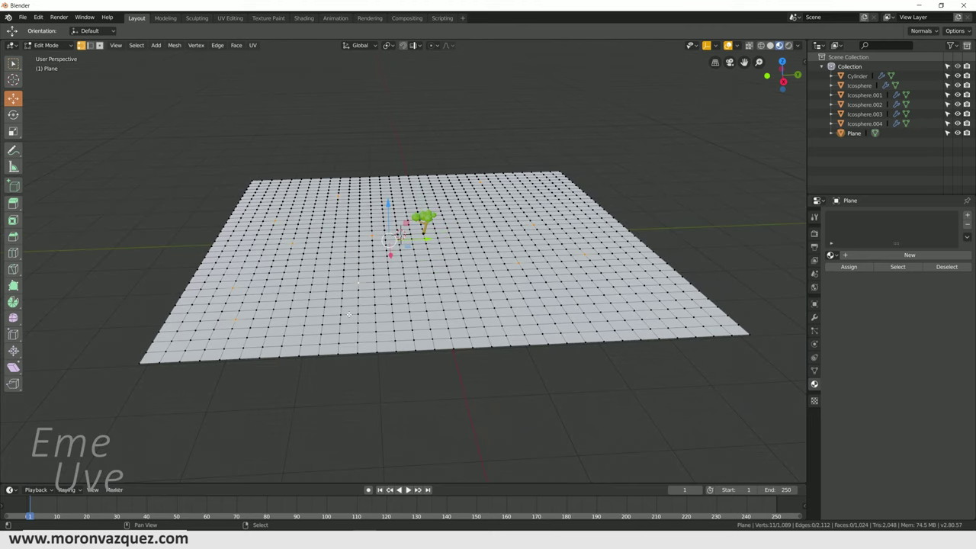
{"action": "left_click", "coordinate": [461, 308], "text": "shift"}
{"action": "left_click", "coordinate": [518, 263], "text": "shift"}
{"action": "left_click", "coordinate": [478, 241], "text": "shift"}
{"action": "left_click", "coordinate": [533, 223], "text": "shift"}
{"action": "left_click", "coordinate": [379, 188], "text": "shift"}
{"action": "left_click", "coordinate": [534, 245], "text": "shift"}
{"action": "left_click", "coordinate": [561, 275], "text": "shift"}
{"action": "left_click", "coordinate": [595, 238], "text": "shift"}
{"action": "left_click", "coordinate": [581, 223], "text": "shift"}
{"action": "left_click", "coordinate": [454, 230], "text": "shift"}
{"action": "left_click", "coordinate": [473, 265], "text": "shift"}
{"action": "scroll", "coordinate": [473, 265], "scroll_direction": "up", "scroll_amount": 2}
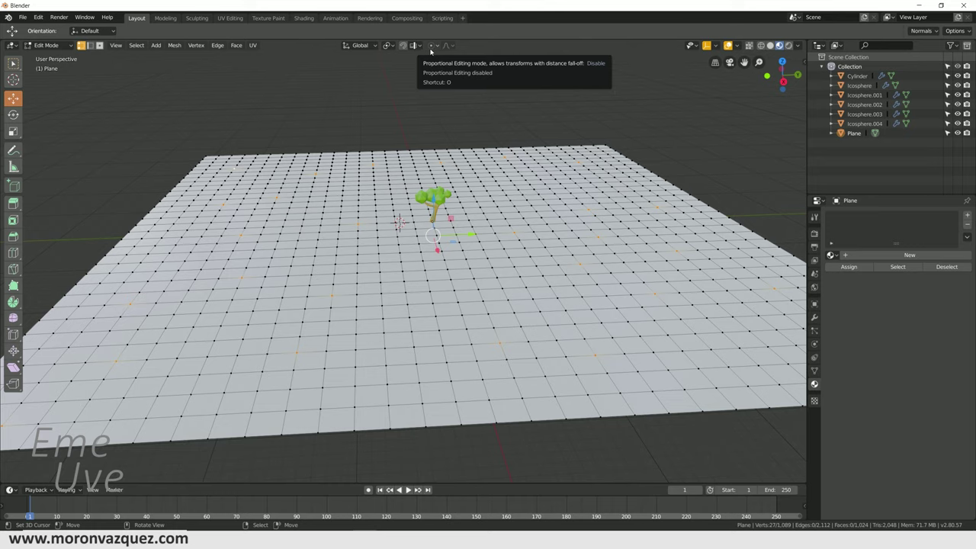
Set proportional editing to Connected Only with a Random falloff.
{"action": "left_click", "coordinate": [431, 47]}
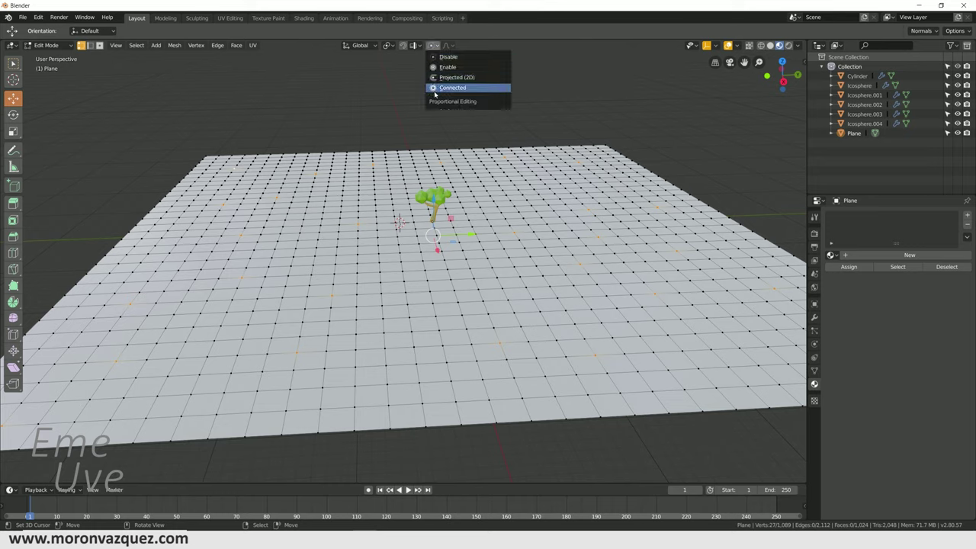
{"action": "left_click", "coordinate": [434, 91]}
{"action": "left_click", "coordinate": [448, 47]}
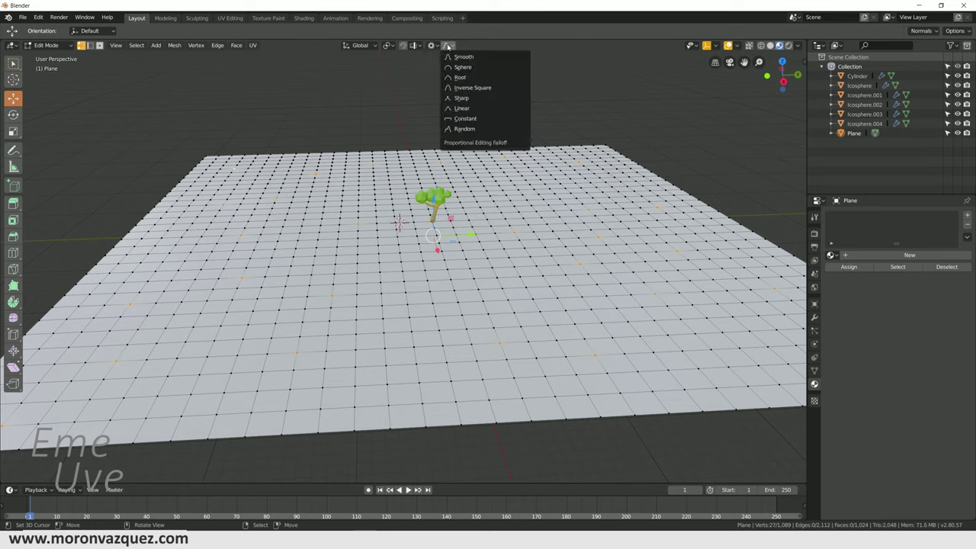
{"action": "left_click", "coordinate": [459, 129]}
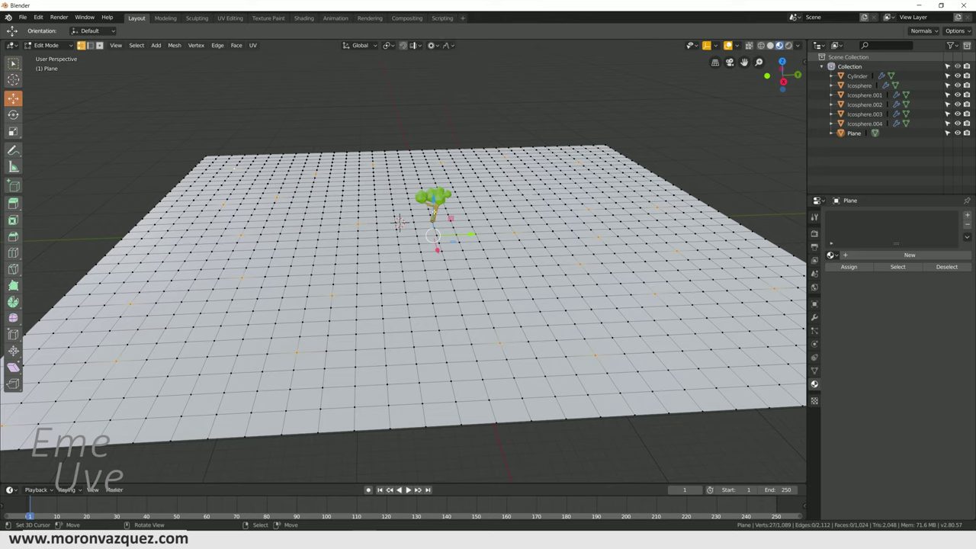
Lift the selected vertices about 2.26 m along Z with proportional size 15.86.
{"action": "key", "text": "g"}
{"action": "key", "text": "z"}
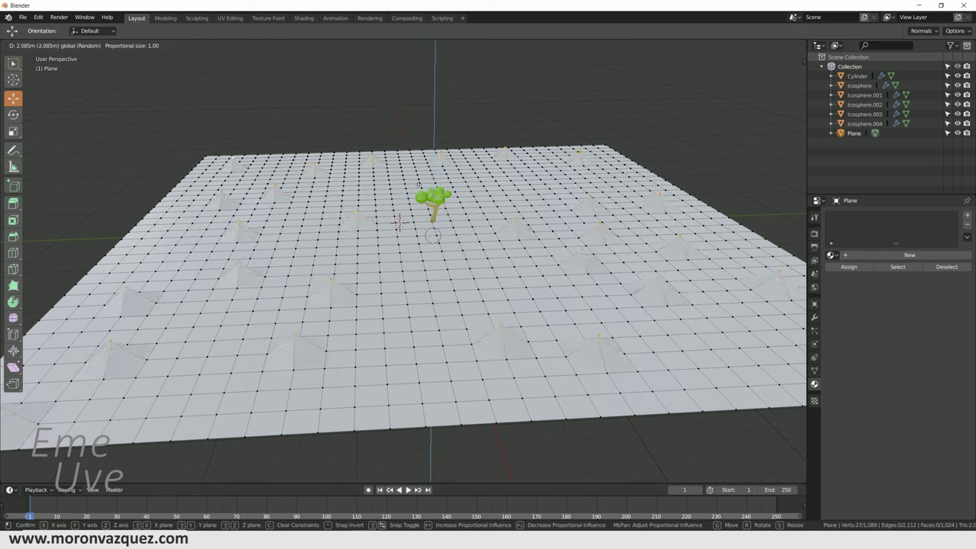
{"action": "scroll", "coordinate": [437, 178], "scroll_direction": "up", "scroll_amount": 4}
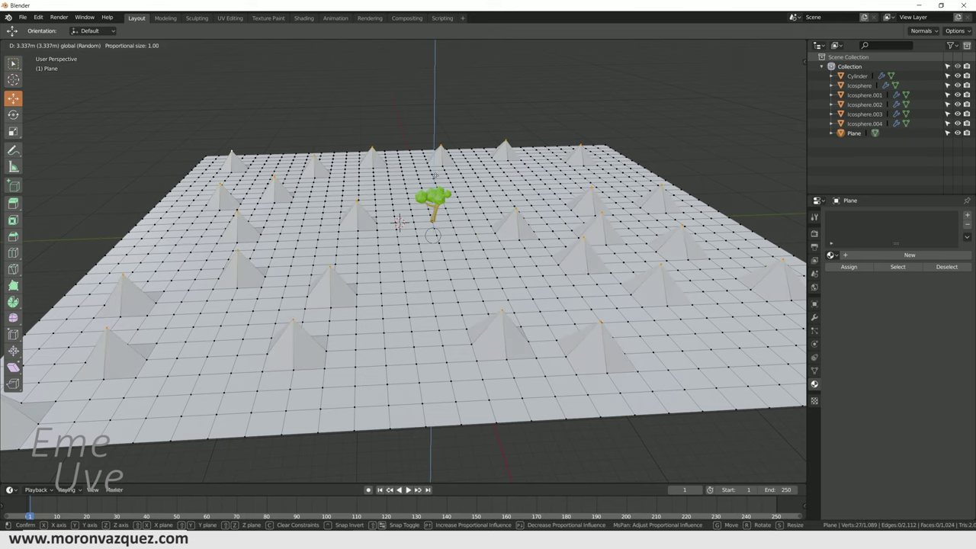
{"action": "scroll", "coordinate": [435, 175], "scroll_direction": "up", "scroll_amount": 3}
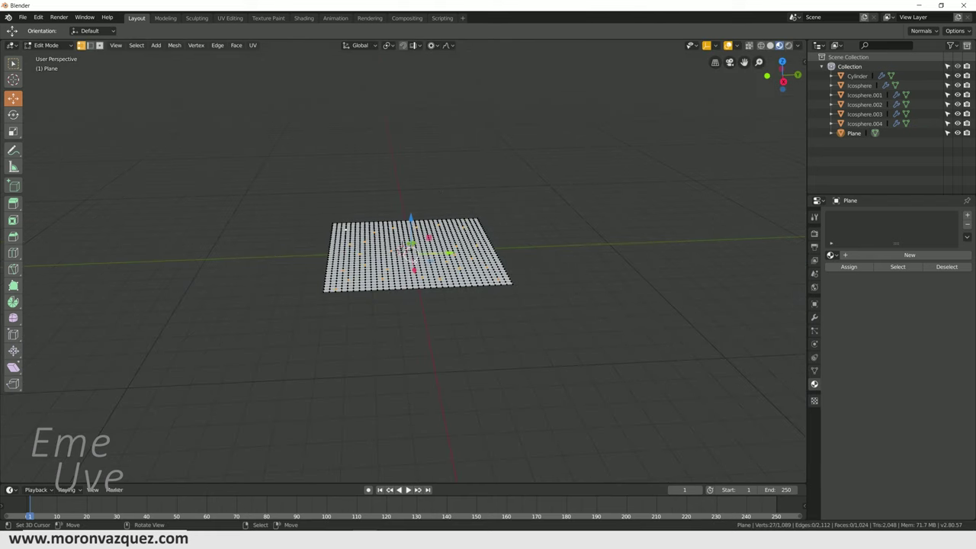
{"action": "scroll", "coordinate": [418, 252], "scroll_direction": "up", "scroll_amount": 3}
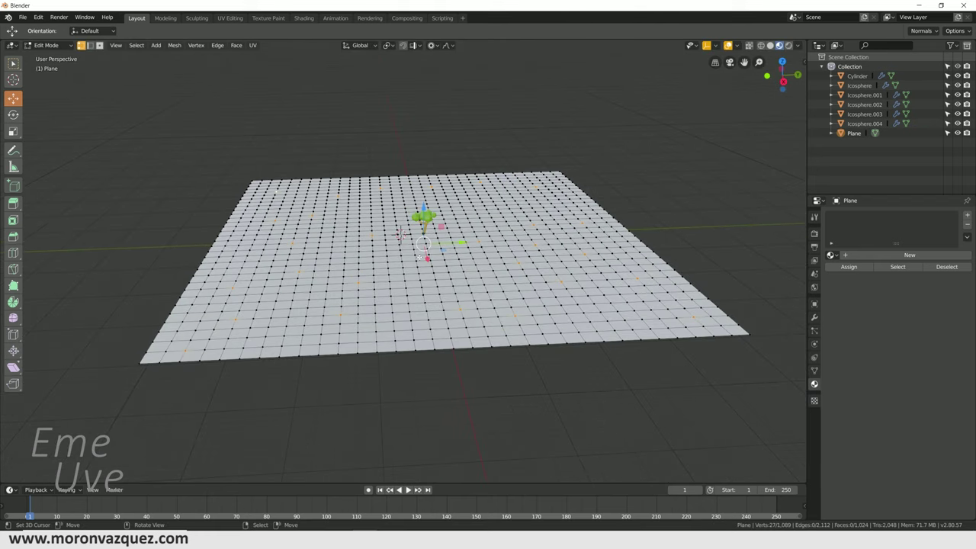
{"action": "scroll", "coordinate": [417, 252], "scroll_direction": "up", "scroll_amount": 3}
{"action": "scroll", "coordinate": [418, 251], "scroll_direction": "up", "scroll_amount": 3}
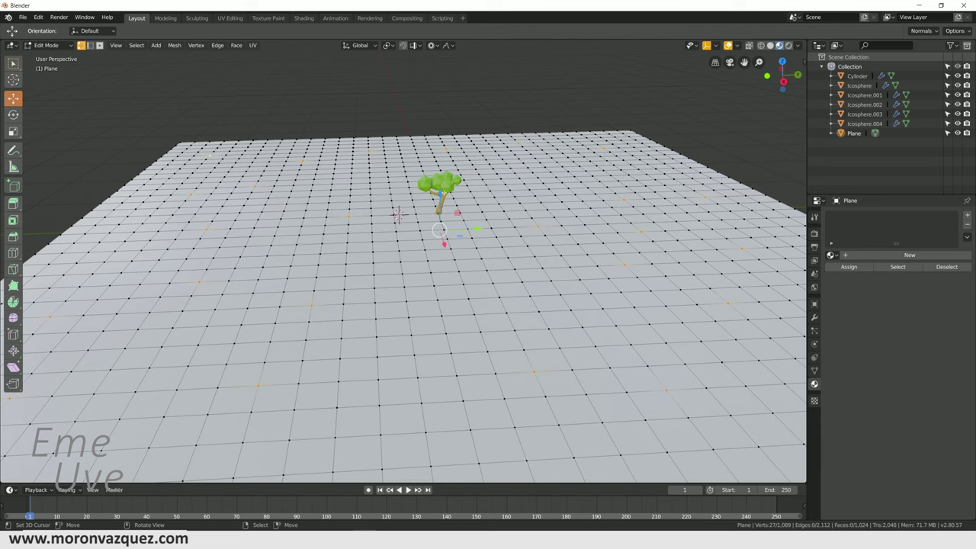
{"action": "key", "text": "g"}
{"action": "key", "text": "z"}
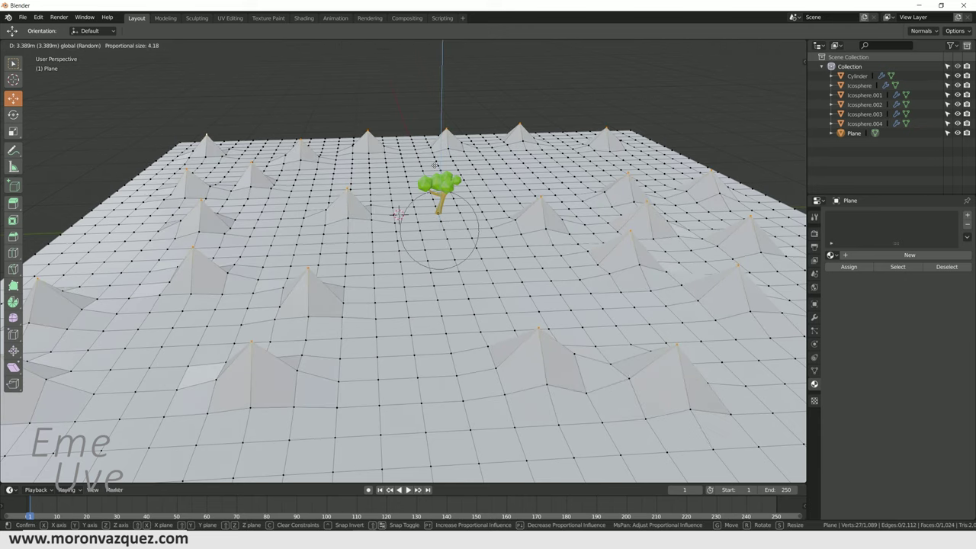
{"action": "scroll", "coordinate": [434, 164], "scroll_direction": "up", "scroll_amount": 4}
{"action": "scroll", "coordinate": [397, 215], "scroll_direction": "down", "scroll_amount": 2}
{"action": "scroll", "coordinate": [397, 215], "scroll_direction": "down", "scroll_amount": 2}
{"action": "scroll", "coordinate": [397, 215], "scroll_direction": "down", "scroll_amount": 2}
{"action": "scroll", "coordinate": [397, 215], "scroll_direction": "down", "scroll_amount": 2}
{"action": "scroll", "coordinate": [398, 214], "scroll_direction": "down", "scroll_amount": 5}
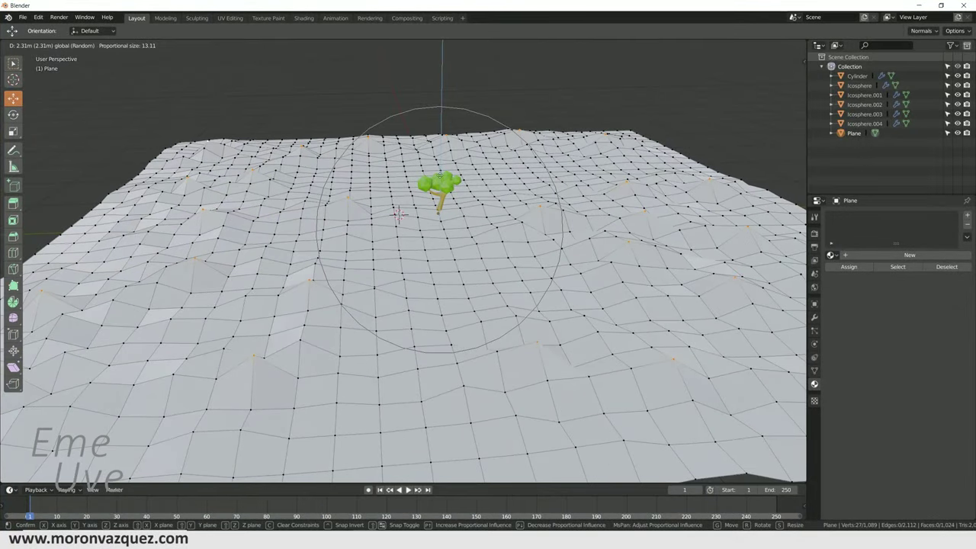
{"action": "scroll", "coordinate": [397, 214], "scroll_direction": "down", "scroll_amount": 4}
{"action": "scroll", "coordinate": [397, 215], "scroll_direction": "down", "scroll_amount": 3}
{"action": "scroll", "coordinate": [398, 214], "scroll_direction": "down", "scroll_amount": 2}
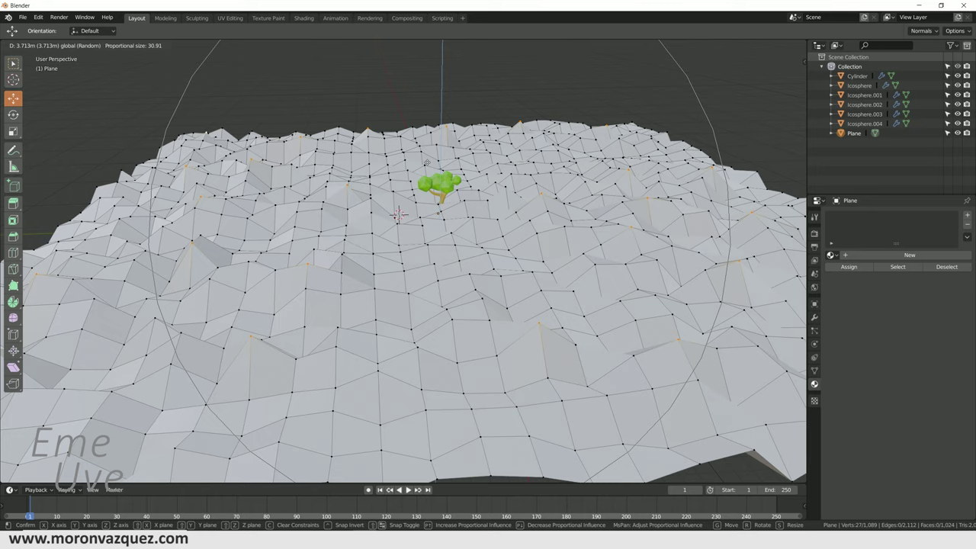
{"action": "scroll", "coordinate": [427, 163], "scroll_direction": "up", "scroll_amount": 3}
{"action": "scroll", "coordinate": [428, 162], "scroll_direction": "up", "scroll_amount": 2}
{"action": "scroll", "coordinate": [427, 163], "scroll_direction": "up", "scroll_amount": 2}
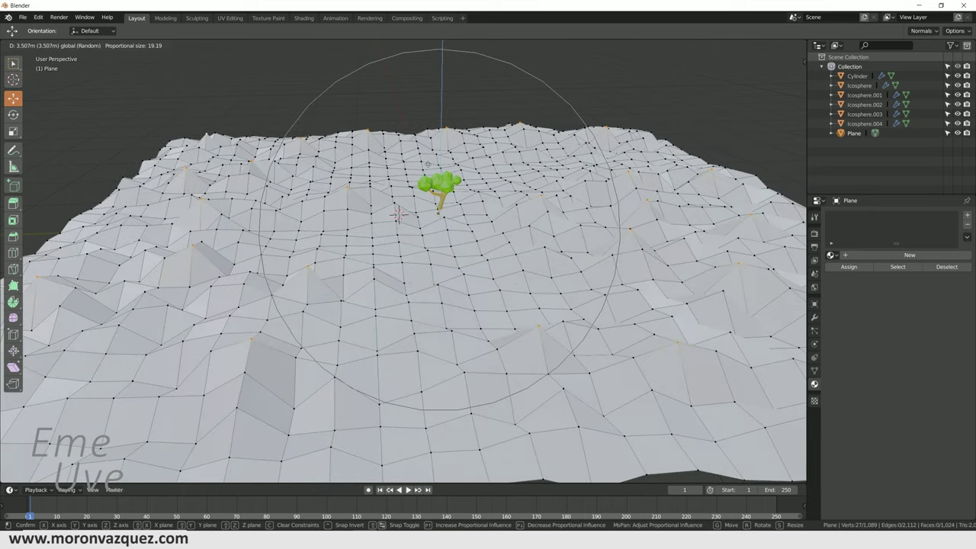
{"action": "scroll", "coordinate": [428, 163], "scroll_direction": "up", "scroll_amount": 2}
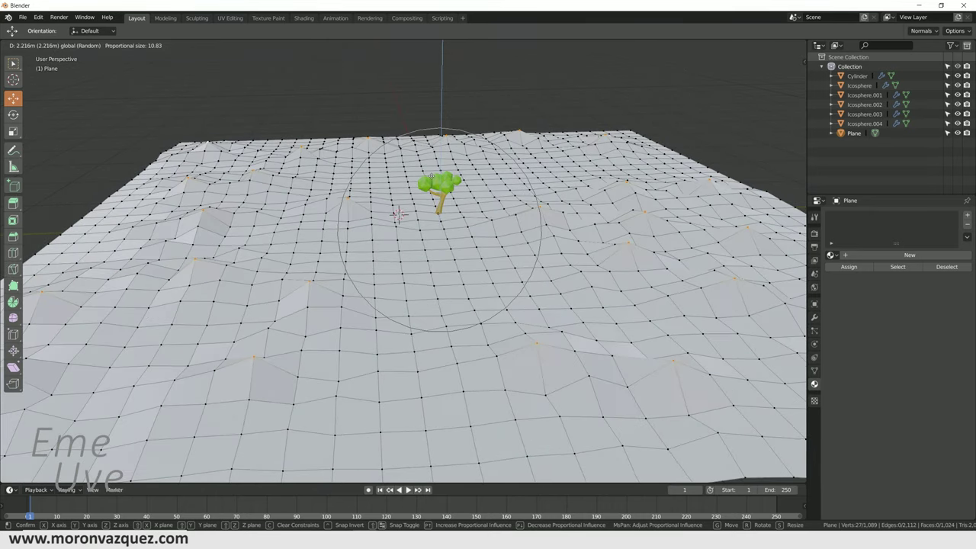
{"action": "scroll", "coordinate": [431, 176], "scroll_direction": "down", "scroll_amount": 1}
{"action": "scroll", "coordinate": [431, 176], "scroll_direction": "down", "scroll_amount": 1}
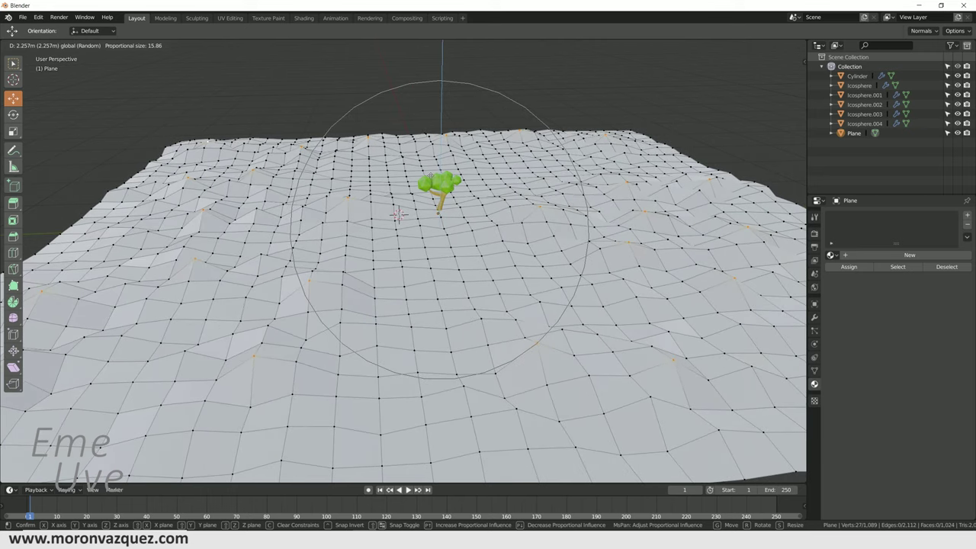
{"action": "left_click", "coordinate": [462, 180]}
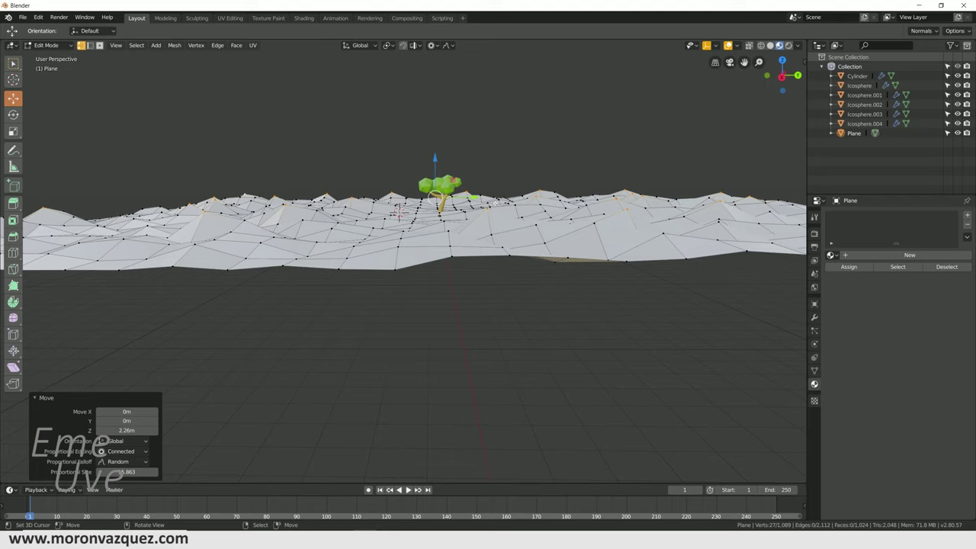
Raise a terrain vertex near the tree into a new peak.
{"action": "mouse_move", "coordinate": [503, 192]}
{"action": "middle_mouse_down"}
{"action": "mouse_move", "coordinate": [544, 188]}
{"action": "mouse_move", "coordinate": [286, 253]}
{"action": "middle_mouse_up"}
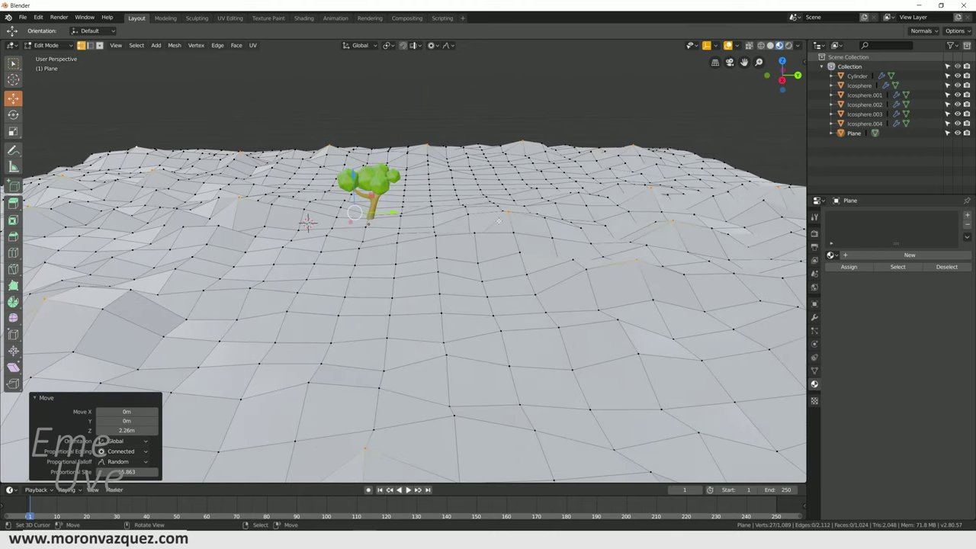
{"action": "middle_click_drag", "start_coordinate": [389, 229], "coordinate": [295, 173]}
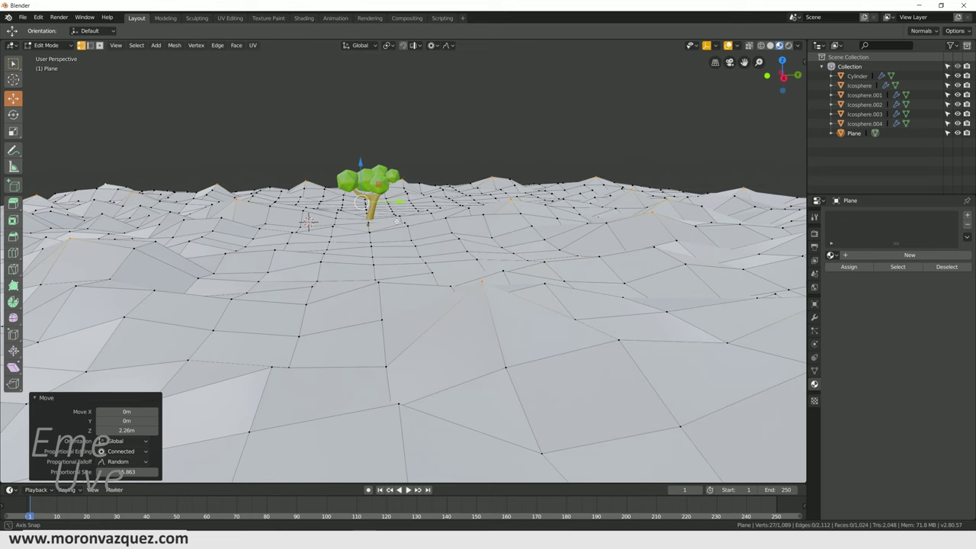
{"action": "middle_click_drag", "start_coordinate": [322, 200], "coordinate": [290, 179]}
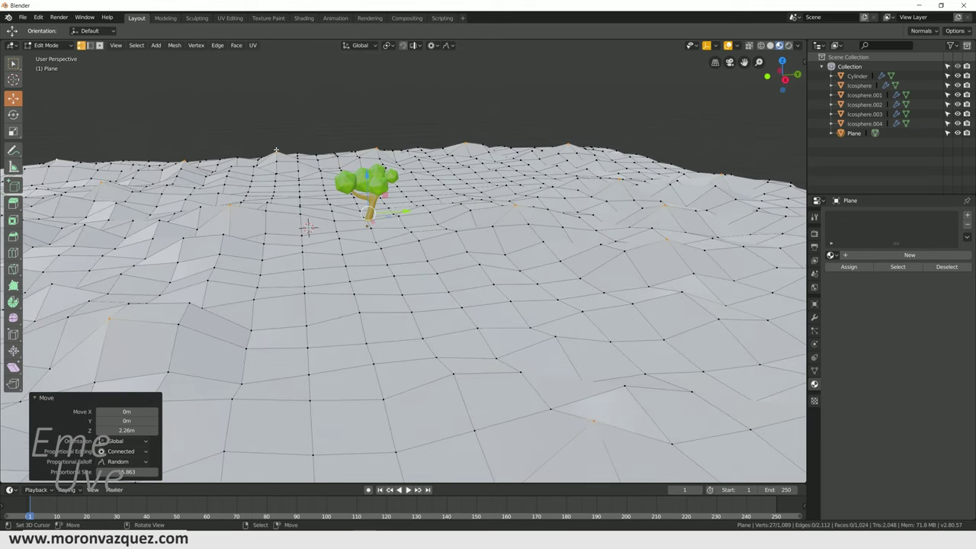
{"action": "left_click", "coordinate": [284, 175]}
{"action": "left_click_drag", "start_coordinate": [283, 175], "coordinate": [175, 156]}
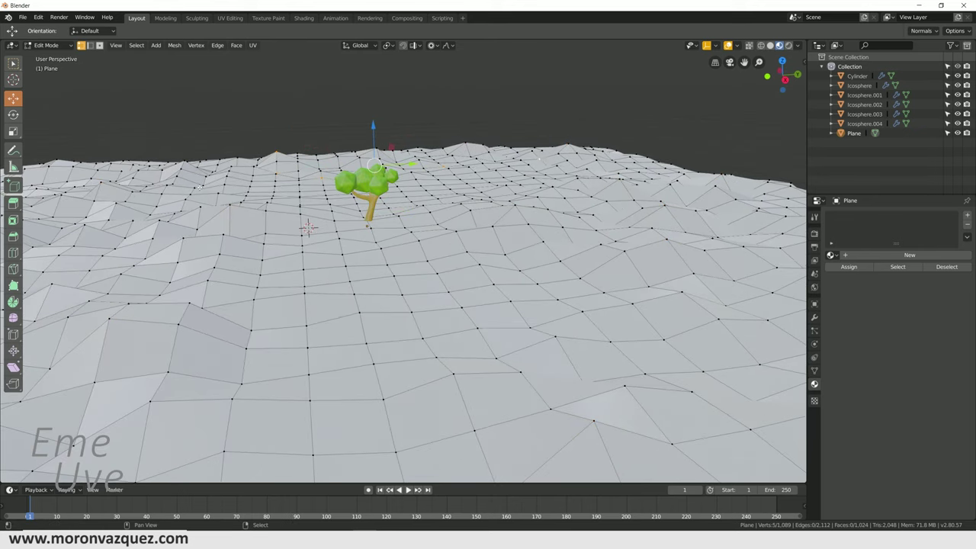
{"action": "key", "text": "g"}
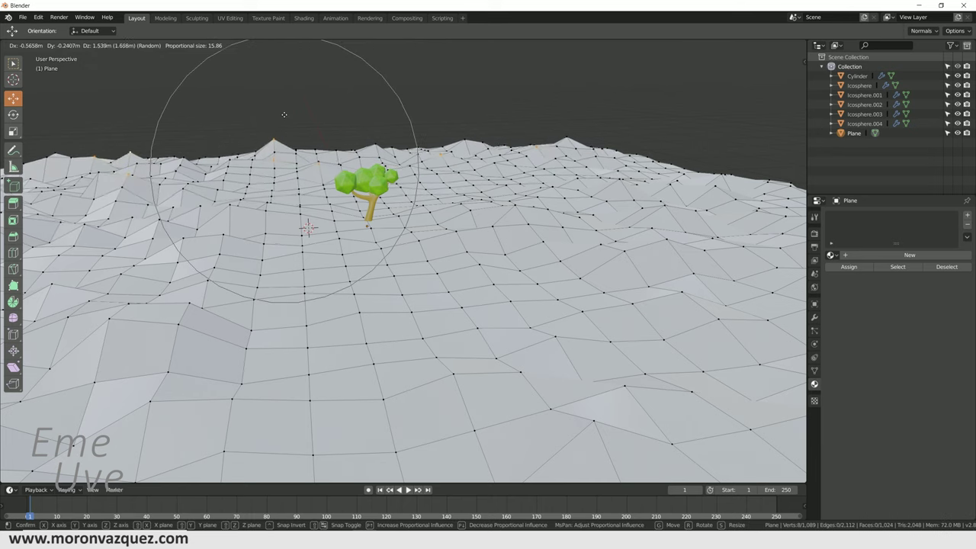
{"action": "left_click", "coordinate": [284, 99]}
Raise another vertex right of the tree into a second peak and review the terrain.
{"action": "middle_click_drag", "start_coordinate": [381, 228], "coordinate": [397, 213]}
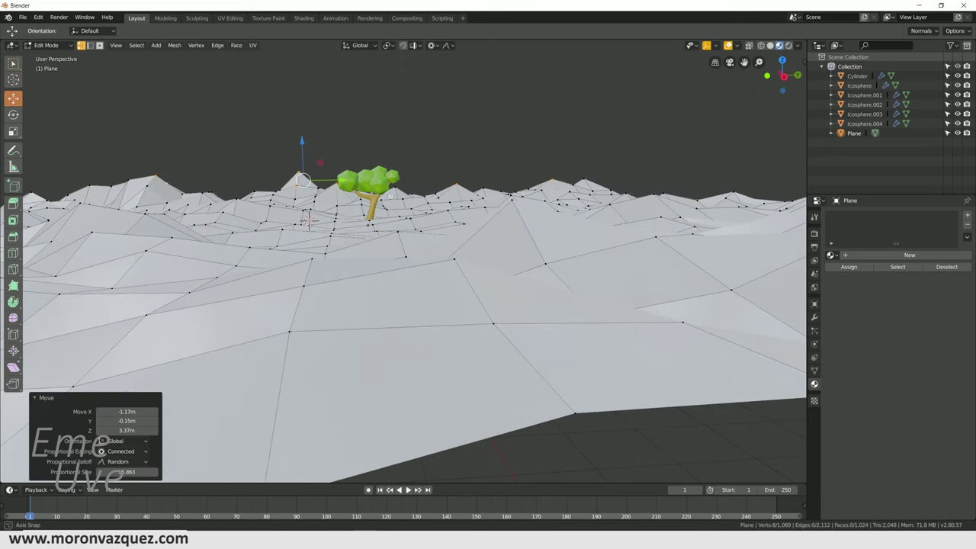
{"action": "left_click", "coordinate": [483, 189]}
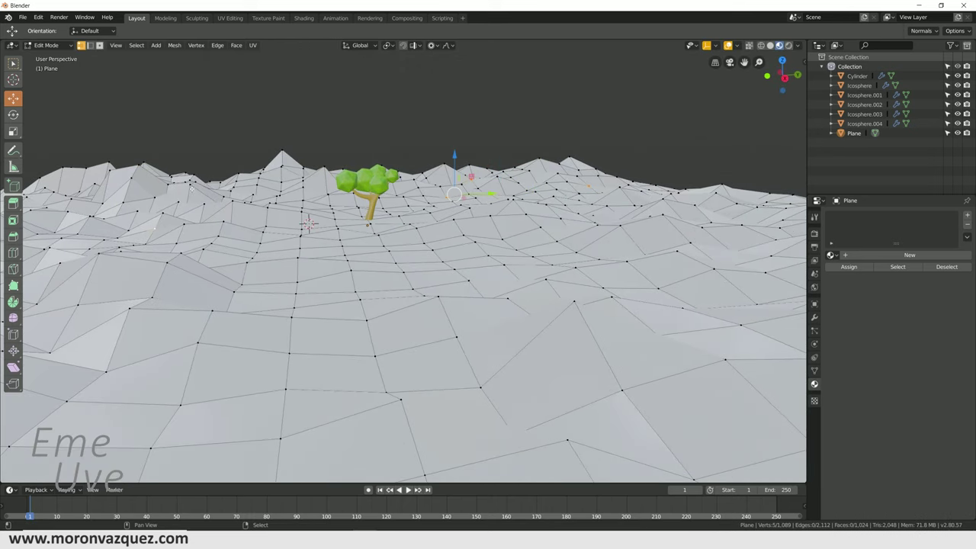
{"action": "mouse_move", "coordinate": [481, 149]}
{"action": "left_mouse_down"}
{"action": "mouse_move", "coordinate": [455, 148]}
{"action": "mouse_move", "coordinate": [377, 240]}
{"action": "left_mouse_up"}
{"action": "middle_click_drag", "start_coordinate": [376, 240], "coordinate": [358, 268]}
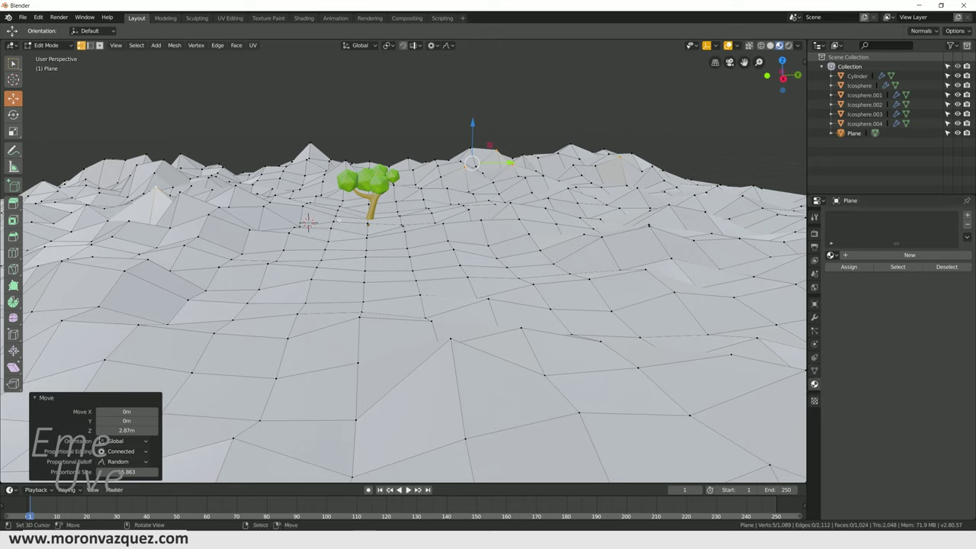
{"action": "middle_click_drag", "start_coordinate": [327, 184], "coordinate": [382, 232]}
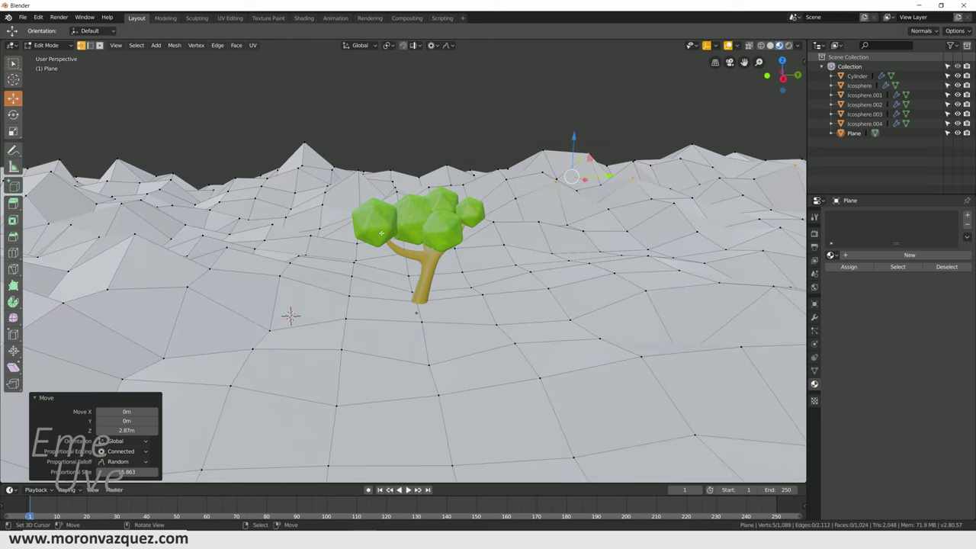
{"action": "scroll", "coordinate": [485, 286], "scroll_direction": "down", "scroll_amount": 3}
{"action": "middle_click_drag", "start_coordinate": [485, 286], "coordinate": [280, 242]}
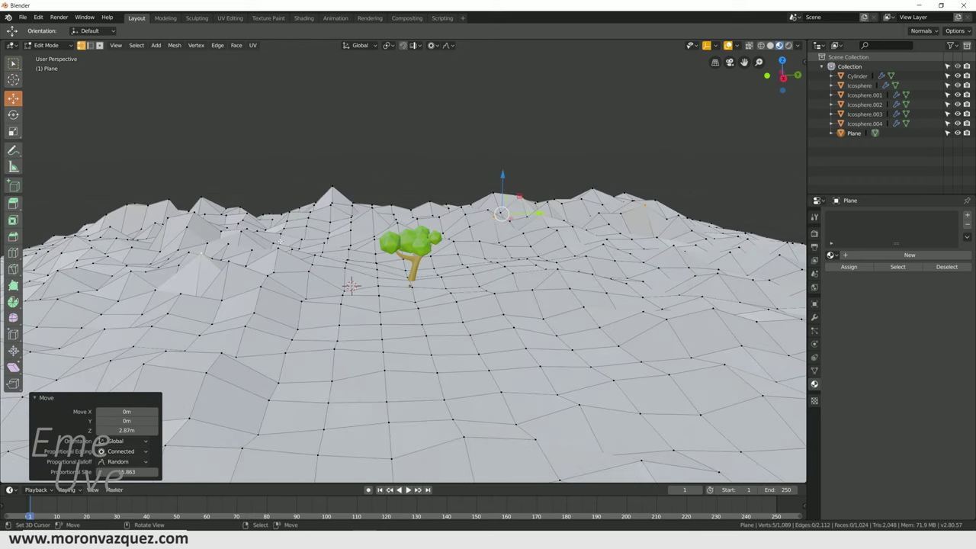
Select all terrain vertices, subdivide twice to 16,384 faces, and switch to Object Mode.
{"action": "key", "text": "a"}
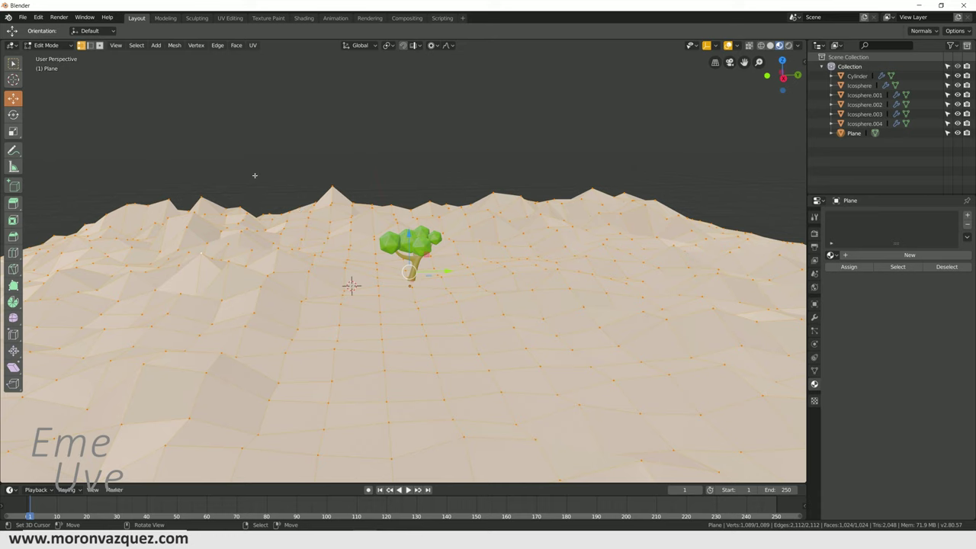
{"action": "left_click", "coordinate": [48, 46]}
{"action": "right_click", "coordinate": [387, 167]}
{"action": "left_click", "coordinate": [387, 170]}
{"action": "right_click", "coordinate": [387, 170]}
{"action": "left_click", "coordinate": [386, 169]}
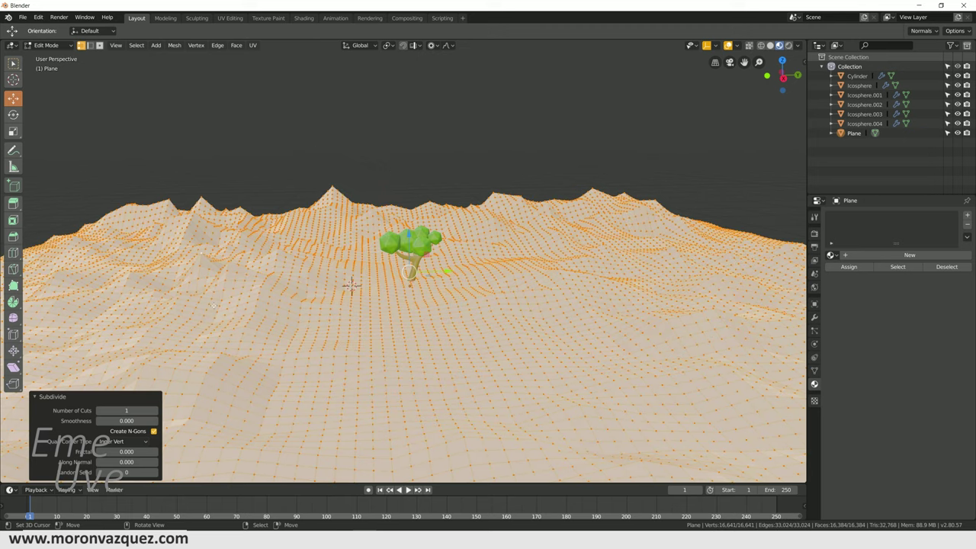
{"action": "left_click", "coordinate": [46, 45]}
{"action": "left_click", "coordinate": [48, 58]}
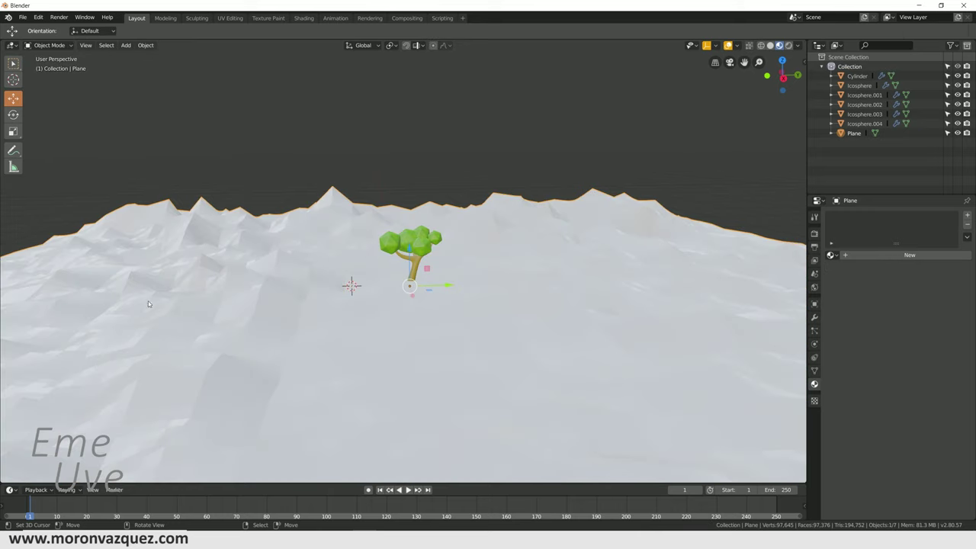
{"action": "middle_click_drag", "start_coordinate": [569, 309], "coordinate": [567, 326]}
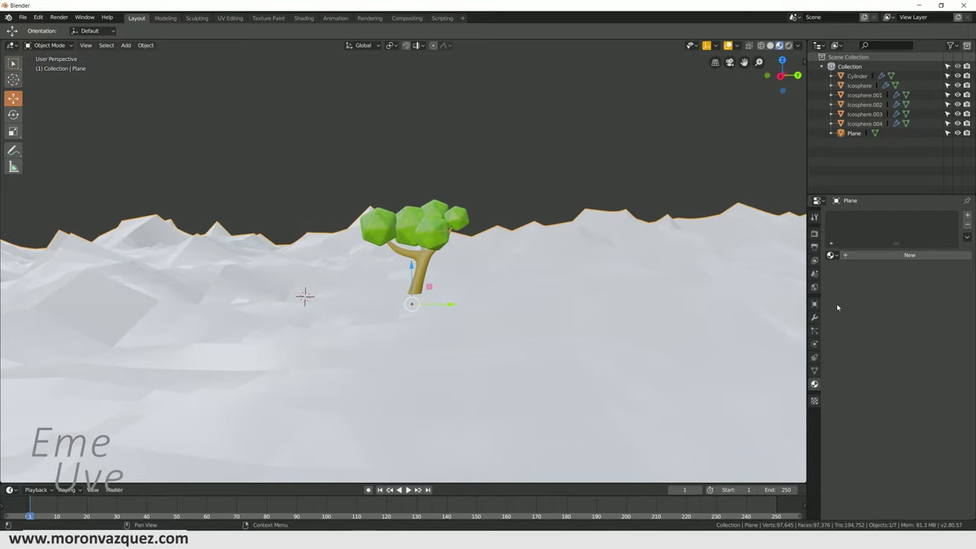
Add a Subdivision Surface modifier to the terrain with Viewport levels 3 and Render levels 4.
{"action": "left_click", "coordinate": [815, 318]}
{"action": "left_click", "coordinate": [850, 215]}
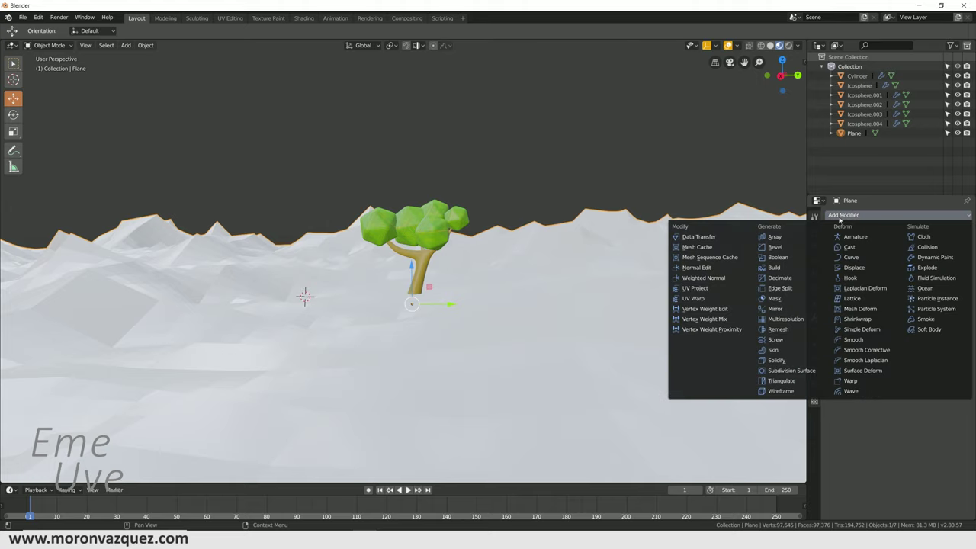
{"action": "left_click", "coordinate": [786, 369]}
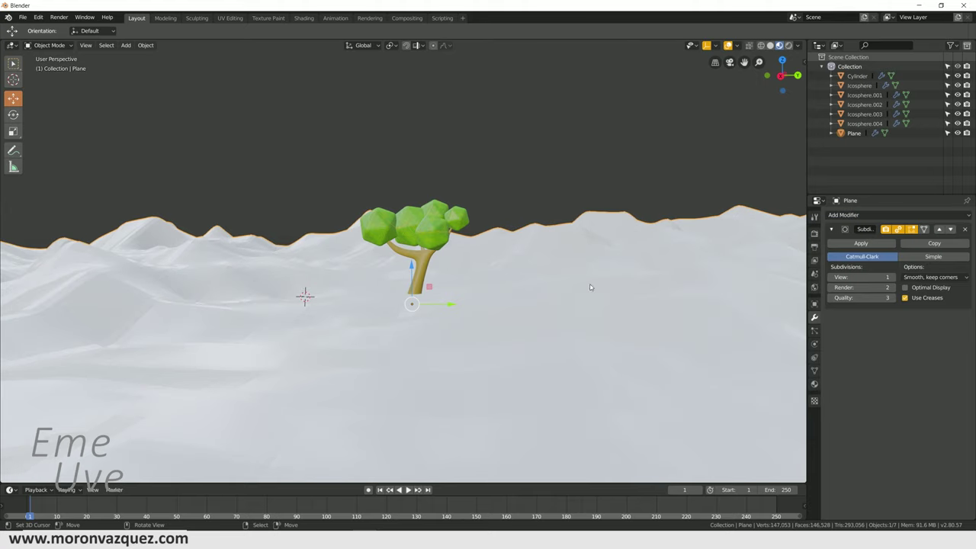
{"action": "left_click", "coordinate": [894, 277]}
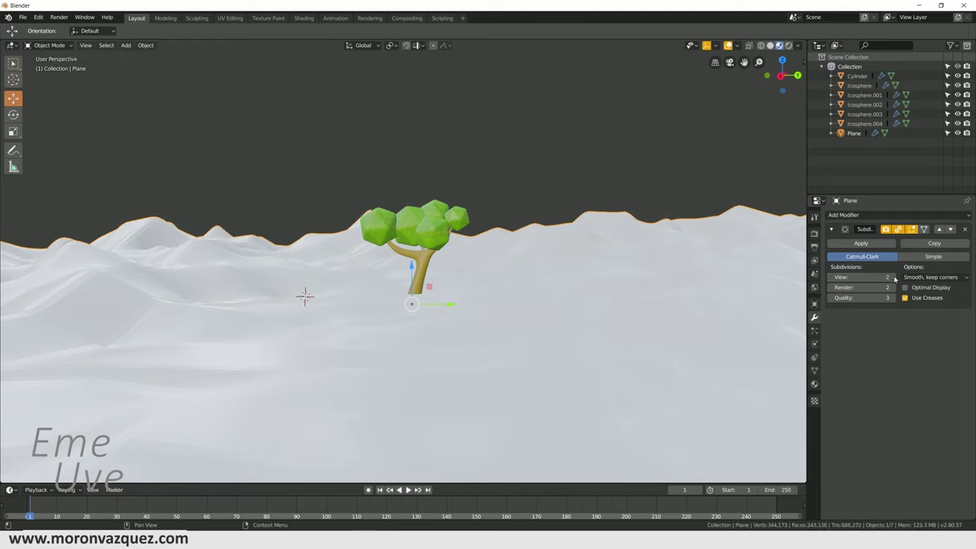
{"action": "left_click", "coordinate": [894, 278]}
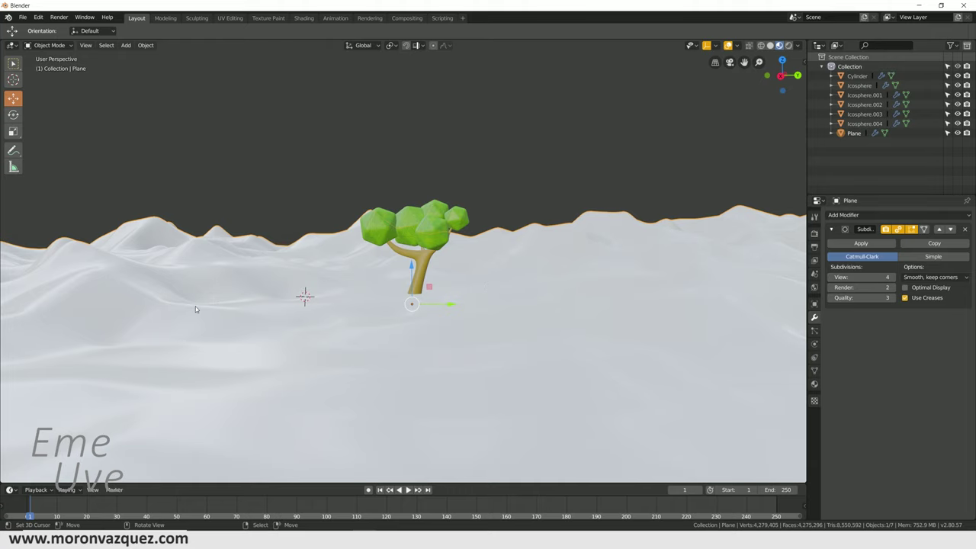
{"action": "scroll", "coordinate": [346, 293], "scroll_direction": "up", "scroll_amount": 2}
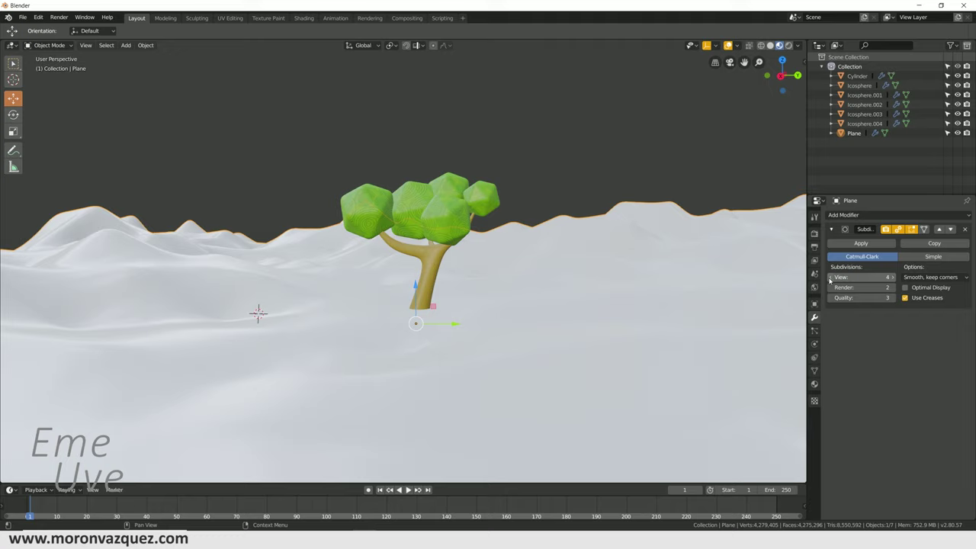
{"action": "left_click", "coordinate": [829, 278]}
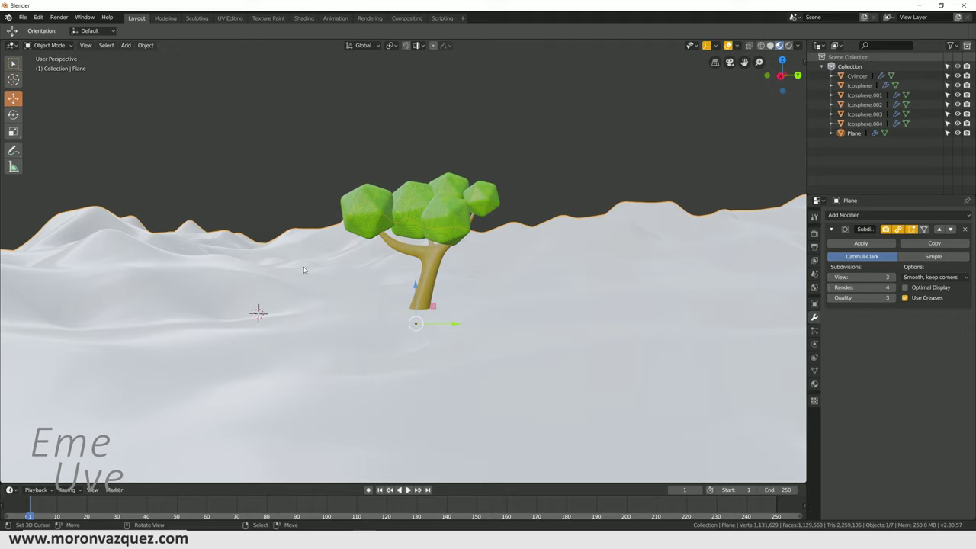
{"action": "mouse_move", "coordinate": [392, 286]}
{"action": "middle_mouse_down"}
{"action": "mouse_move", "coordinate": [369, 290]}
{"action": "mouse_move", "coordinate": [447, 295]}
{"action": "mouse_move", "coordinate": [392, 294]}
{"action": "middle_mouse_up"}
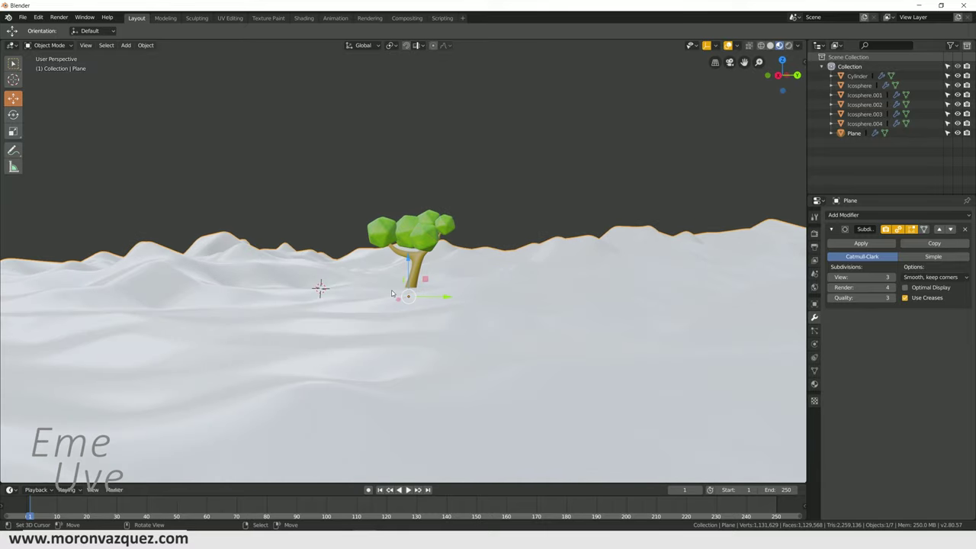
Put the sand plane into Edit Mode and orbit toward the foreground terrain.
{"action": "left_click", "coordinate": [48, 45]}
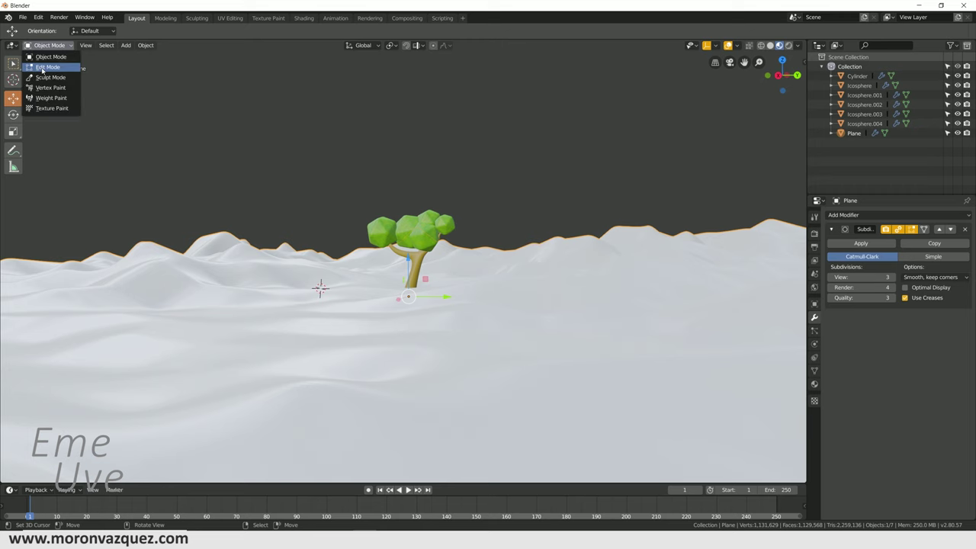
{"action": "left_click", "coordinate": [47, 66]}
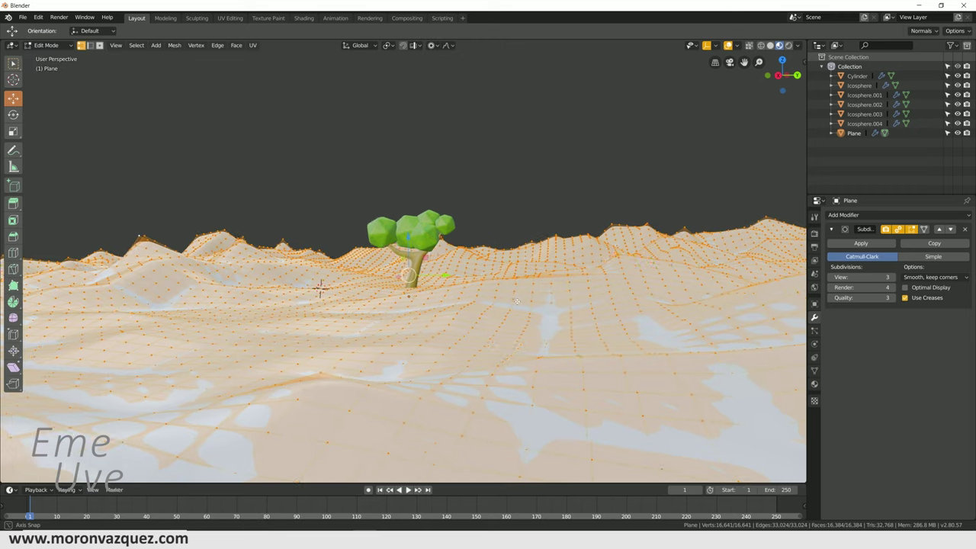
{"action": "middle_click_drag", "start_coordinate": [516, 299], "coordinate": [511, 345]}
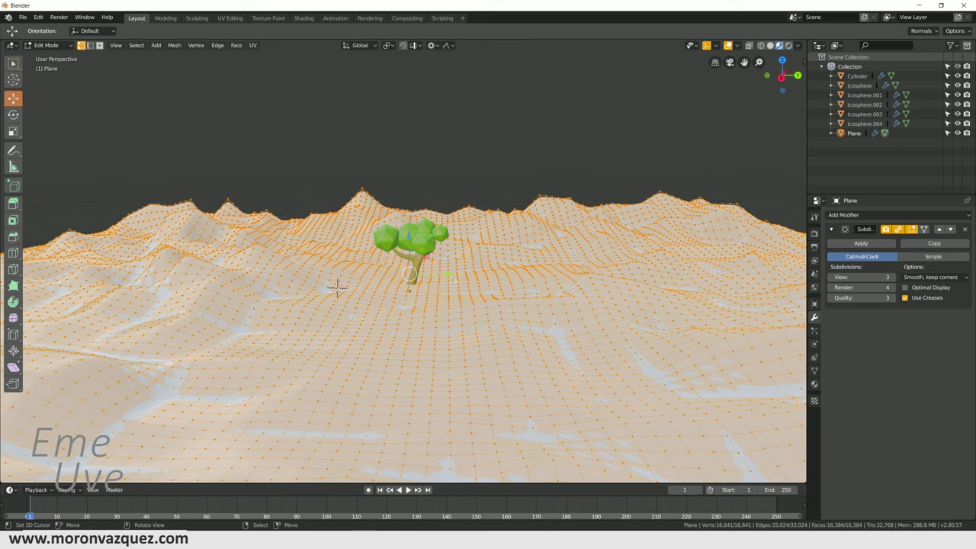
{"action": "middle_click_drag", "start_coordinate": [336, 287], "coordinate": [321, 288]}
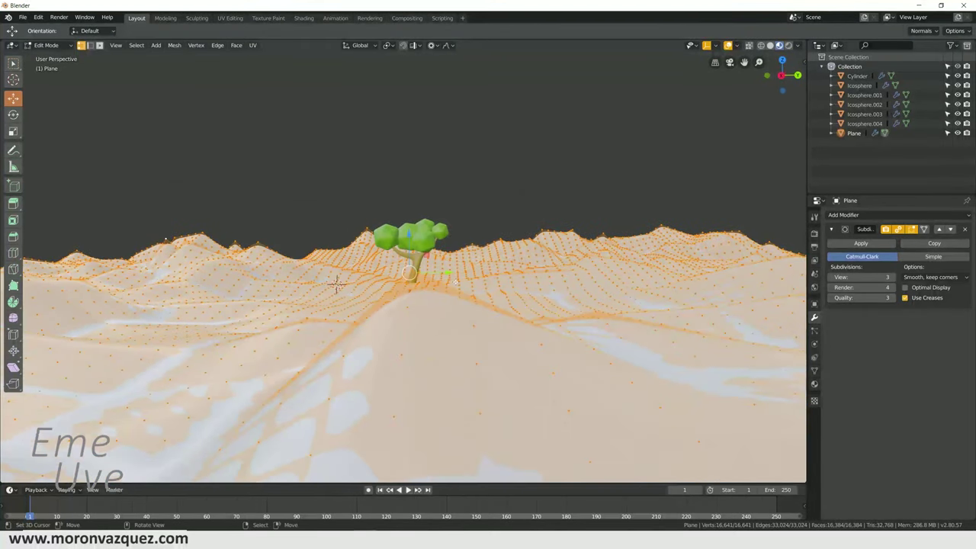
{"action": "middle_click_drag", "start_coordinate": [322, 287], "coordinate": [338, 285]}
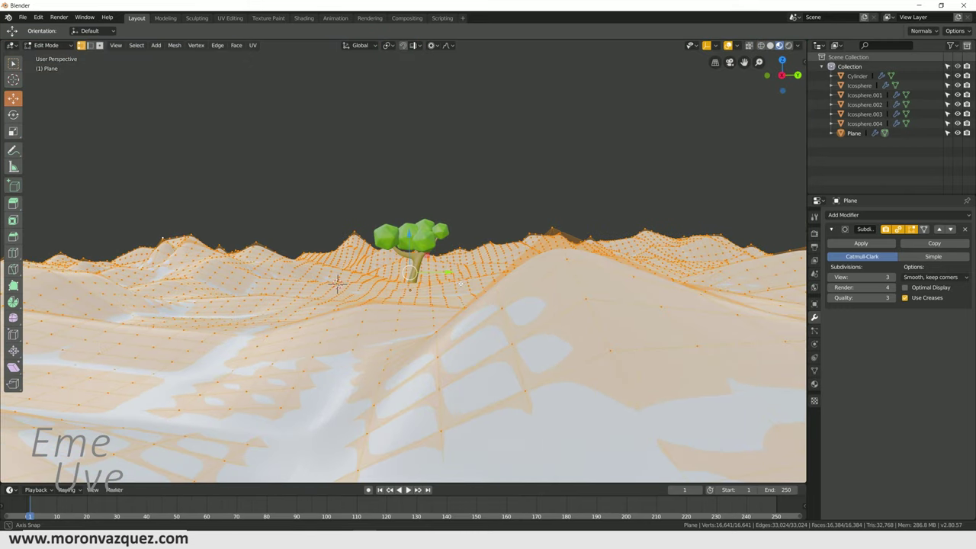
{"action": "middle_click_drag", "start_coordinate": [461, 283], "coordinate": [503, 359]}
Select five foreground vertices and lower them 0.135 m along Z with random proportional falloff.
{"action": "left_click", "coordinate": [513, 371]}
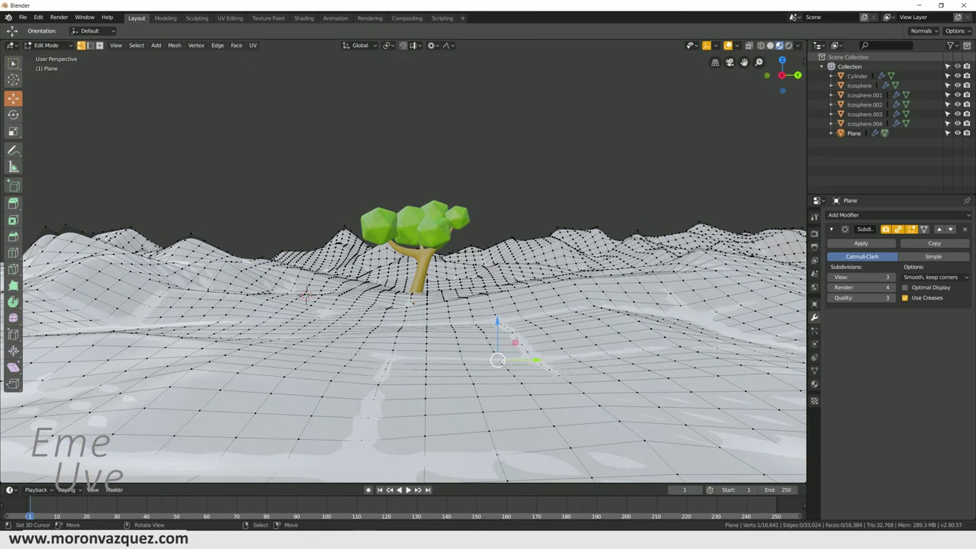
{"action": "left_click", "coordinate": [512, 371], "text": "shift"}
{"action": "left_click", "coordinate": [526, 358], "text": "shift"}
{"action": "left_click", "coordinate": [499, 378], "text": "shift"}
{"action": "left_click", "coordinate": [494, 367], "text": "shift"}
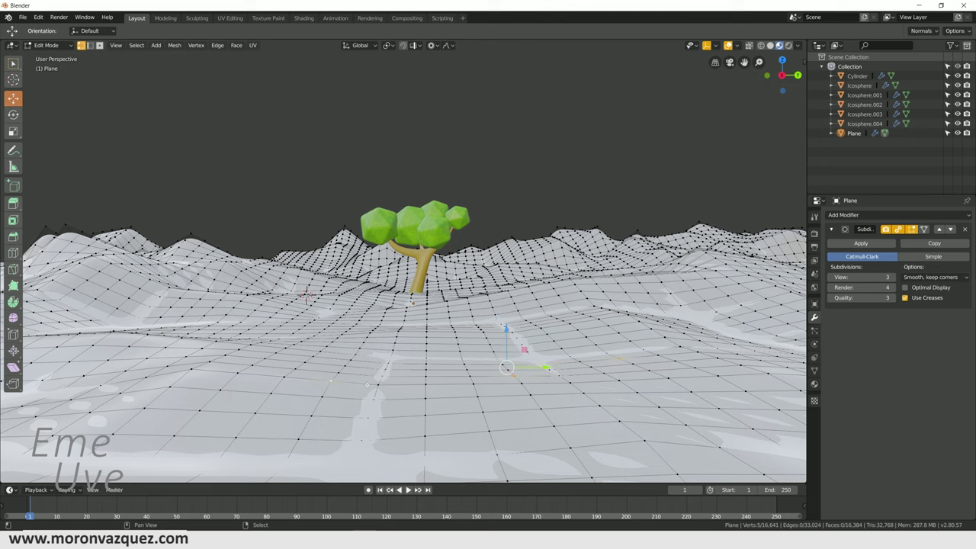
{"action": "key", "text": "g"}
{"action": "key", "text": "z"}
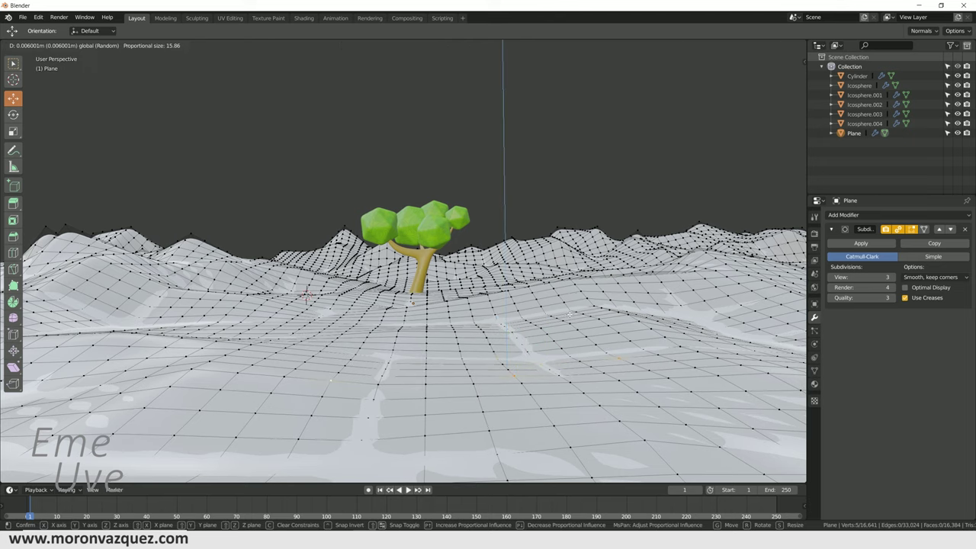
{"action": "left_click", "coordinate": [627, 333]}
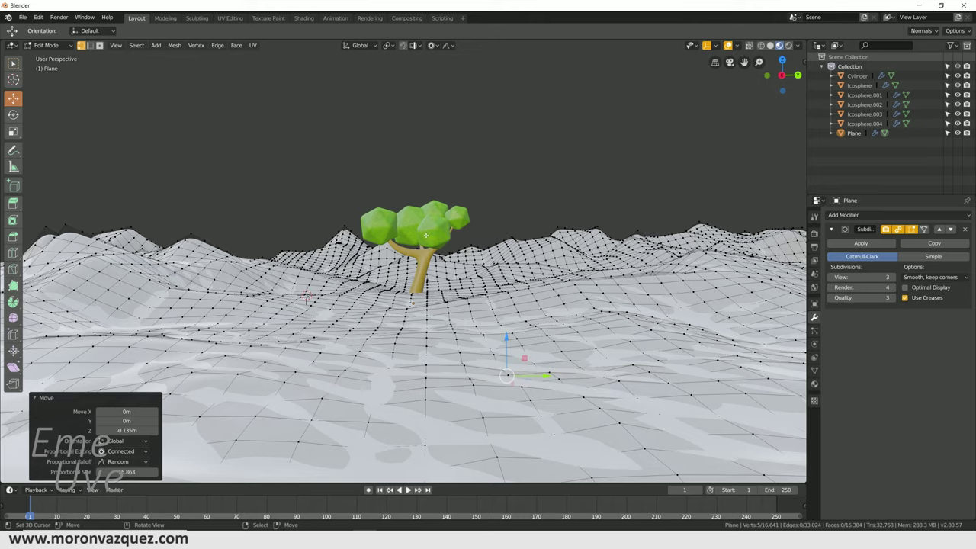
Inspect the new dip and return the plane to Object Mode.
{"action": "mouse_move", "coordinate": [550, 272]}
{"action": "middle_mouse_down"}
{"action": "mouse_move", "coordinate": [576, 307]}
{"action": "mouse_move", "coordinate": [581, 280]}
{"action": "mouse_move", "coordinate": [564, 290]}
{"action": "mouse_move", "coordinate": [196, 95]}
{"action": "middle_mouse_up"}
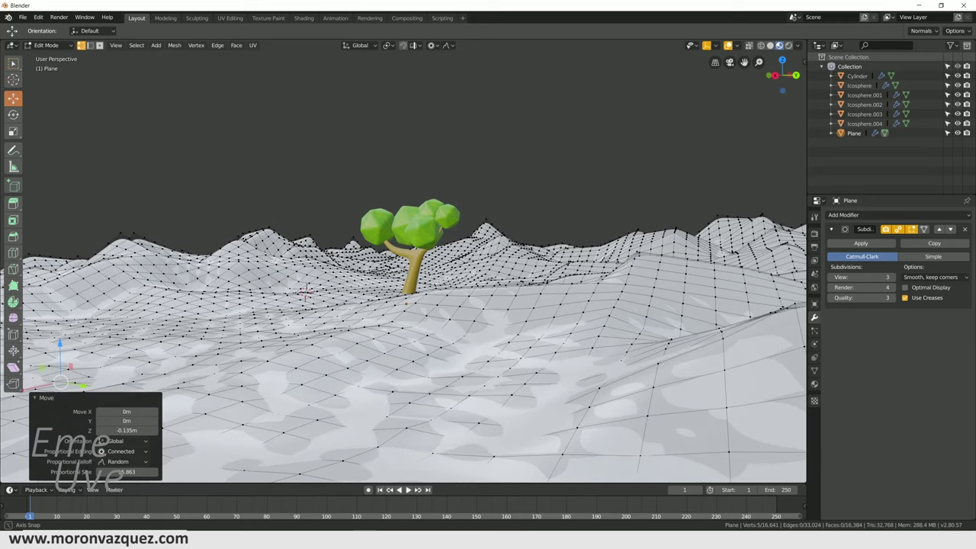
{"action": "left_click", "coordinate": [47, 45]}
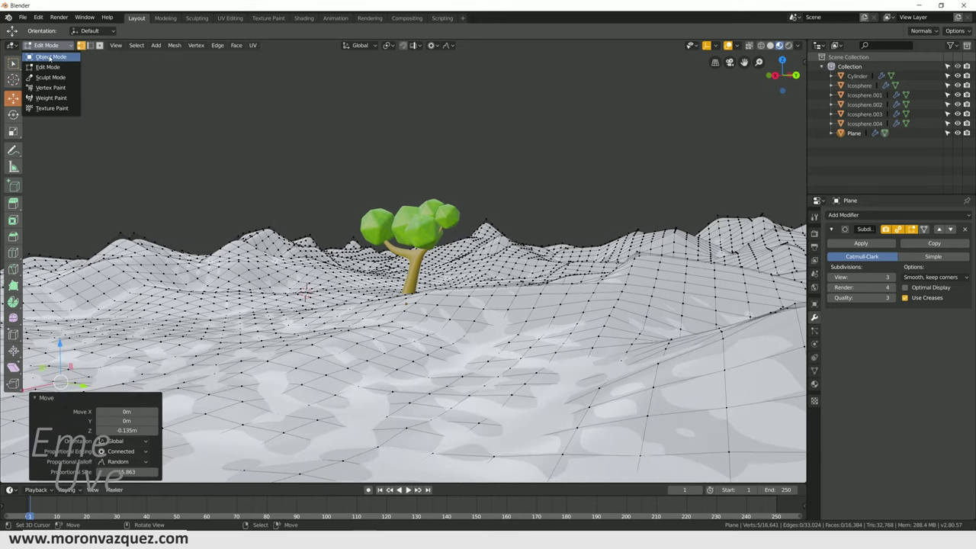
{"action": "left_click", "coordinate": [50, 56]}
{"action": "middle_click_drag", "start_coordinate": [397, 290], "coordinate": [450, 301]}
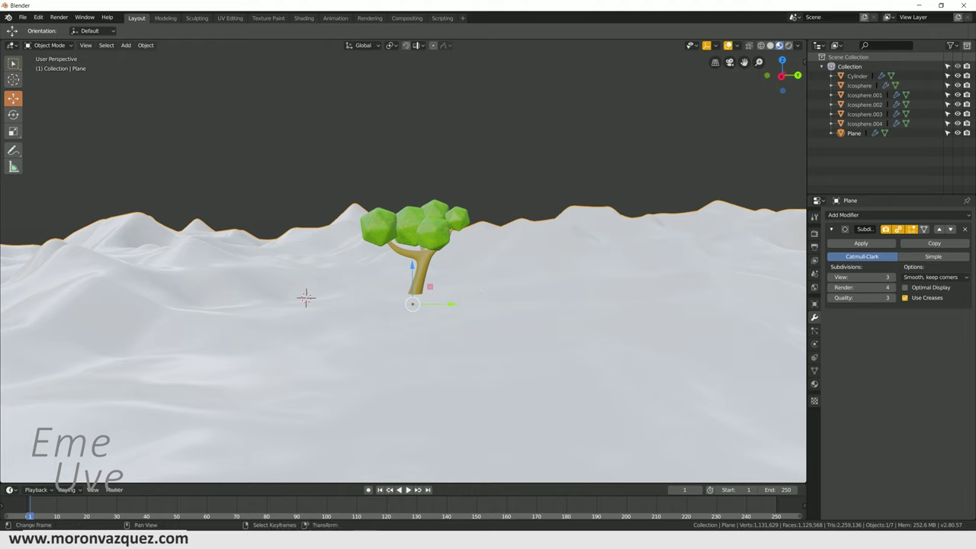
In Photoshop, open espiral 2.jpg from the Texturas crudas folder via Archivo > Abrir.
{"action": "left_click", "coordinate": [313, 499]}
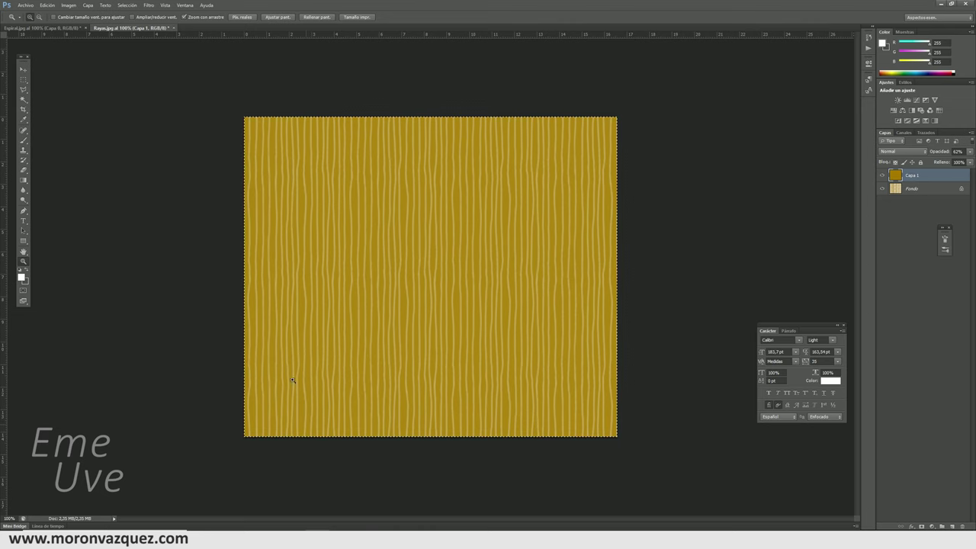
{"action": "left_click", "coordinate": [25, 6]}
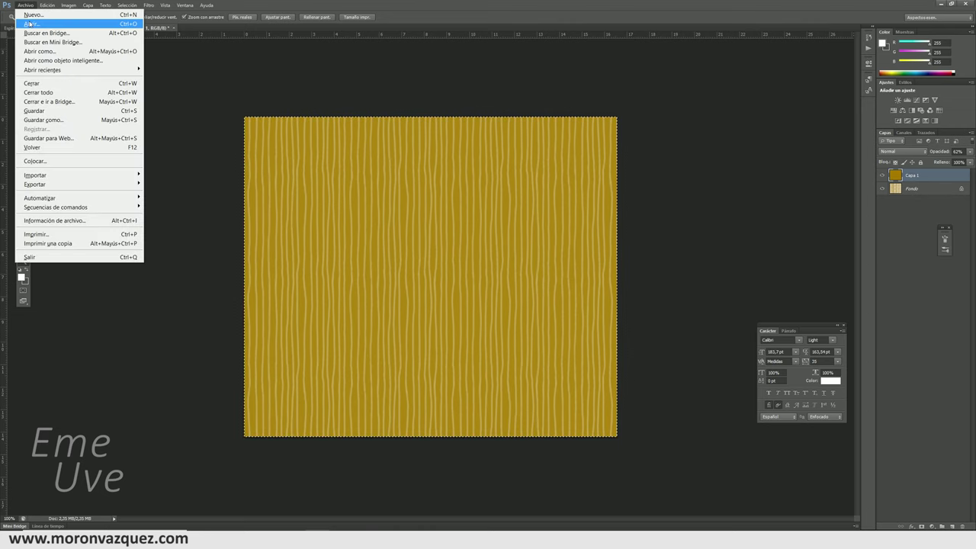
{"action": "left_click", "coordinate": [37, 25]}
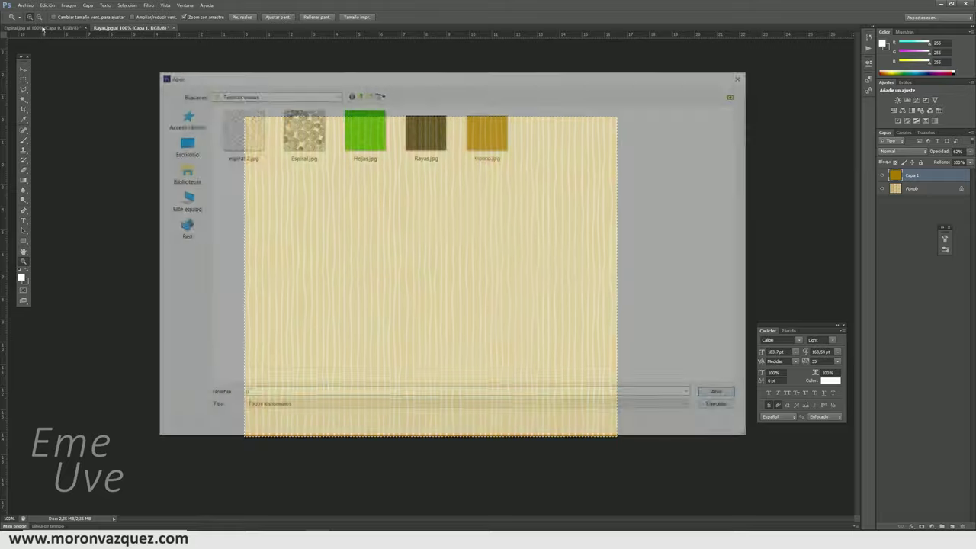
{"action": "left_click", "coordinate": [238, 134]}
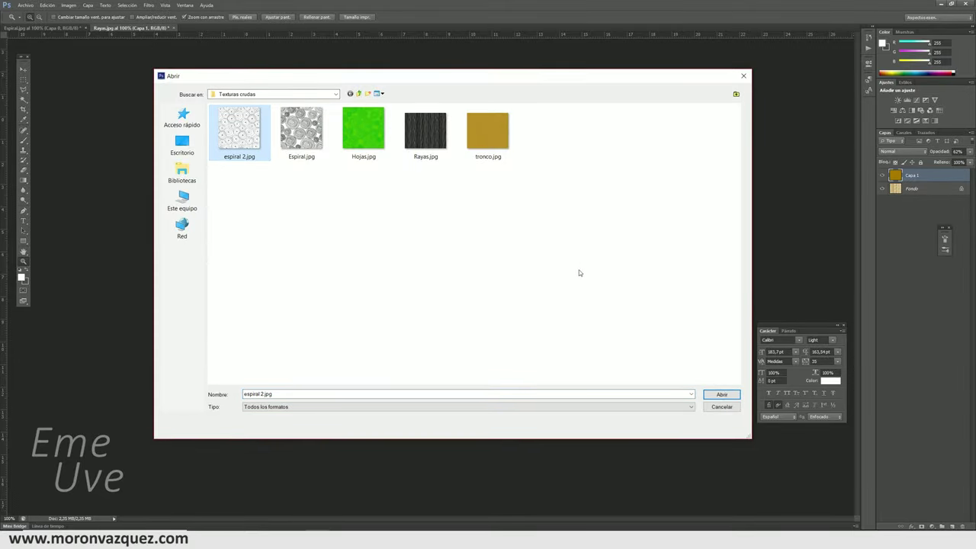
{"action": "left_click", "coordinate": [721, 395]}
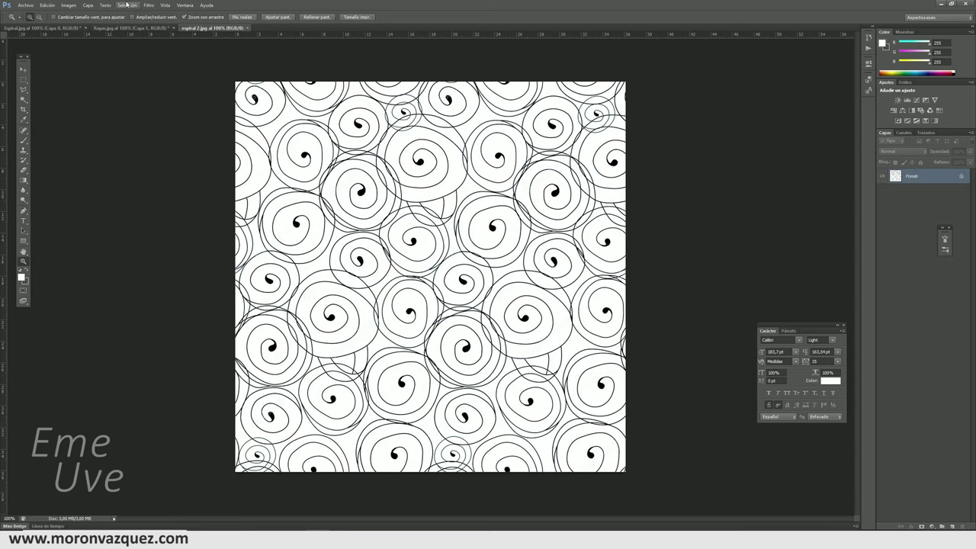
Apply a colorized Tono/saturación adjustment with hue 51, saturation 82 and raised lightness.
{"action": "left_click", "coordinate": [69, 6]}
{"action": "mouse_move", "coordinate": [76, 28]}
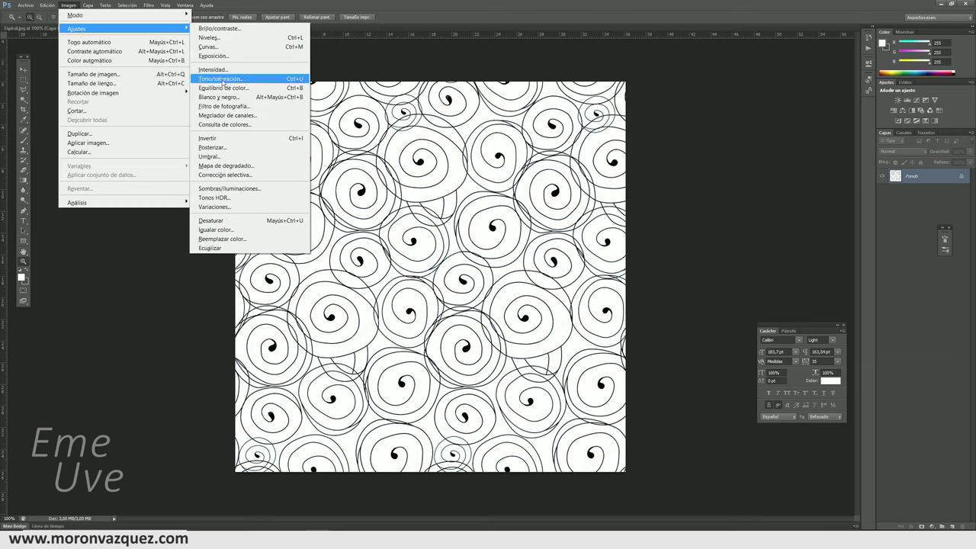
{"action": "left_click", "coordinate": [222, 79]}
{"action": "left_click_drag", "start_coordinate": [568, 211], "coordinate": [584, 210]}
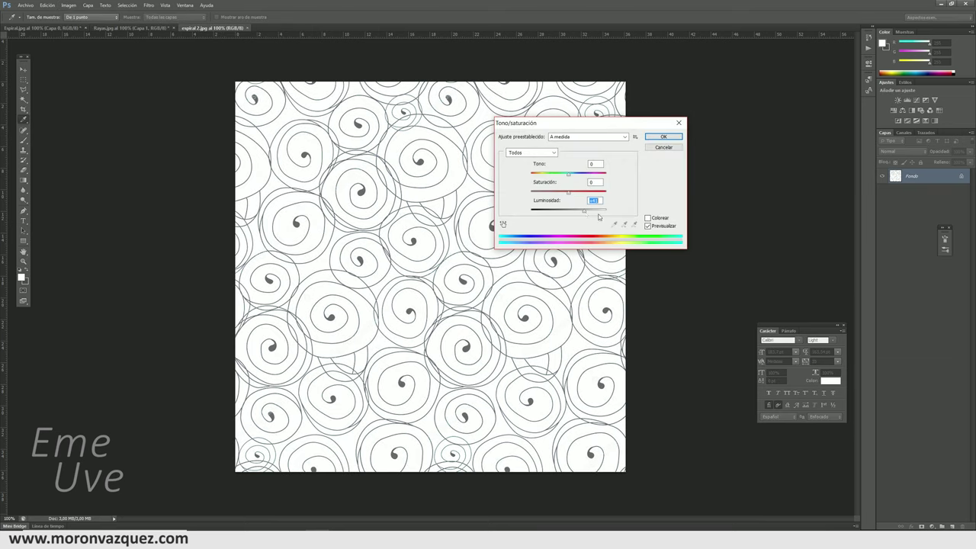
{"action": "left_click", "coordinate": [647, 219]}
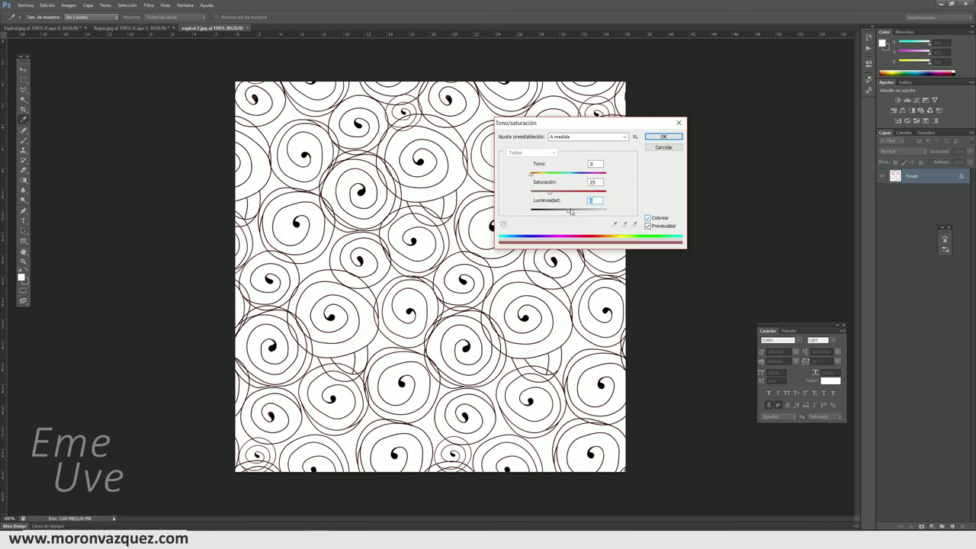
{"action": "left_click_drag", "start_coordinate": [568, 209], "coordinate": [581, 210]}
{"action": "left_click", "coordinate": [550, 191]}
{"action": "mouse_move", "coordinate": [544, 175]}
{"action": "left_mouse_down"}
{"action": "mouse_move", "coordinate": [574, 195]}
{"action": "mouse_move", "coordinate": [593, 194]}
{"action": "mouse_move", "coordinate": [587, 213]}
{"action": "left_mouse_up"}
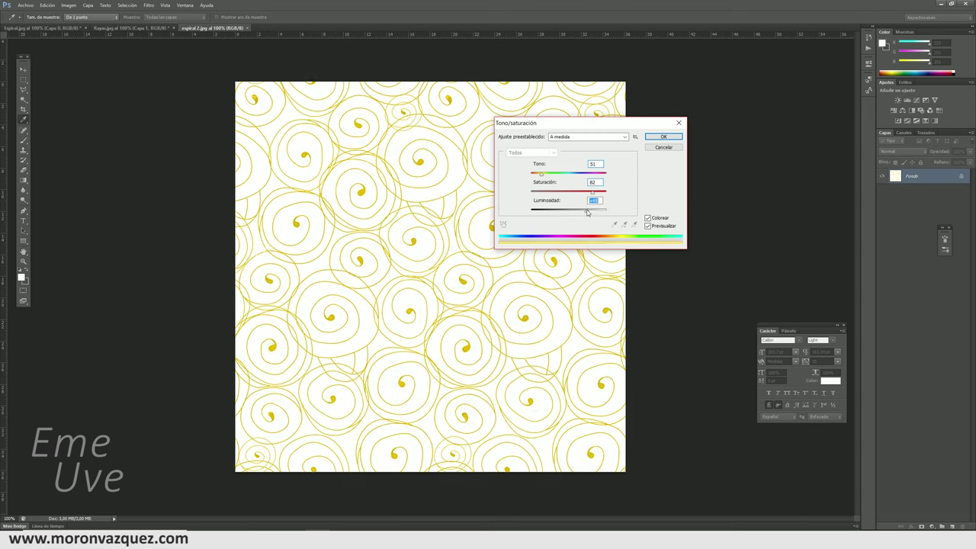
{"action": "left_click", "coordinate": [661, 137]}
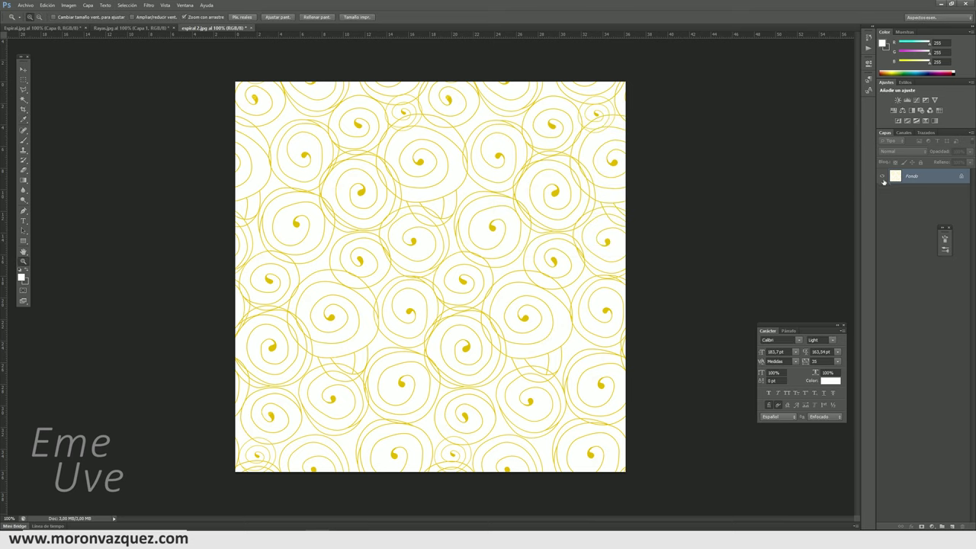
Add a new layer and fill it with custom pale yellow #f4d780 via Edición > Rellenar.
{"action": "left_click", "coordinate": [951, 526]}
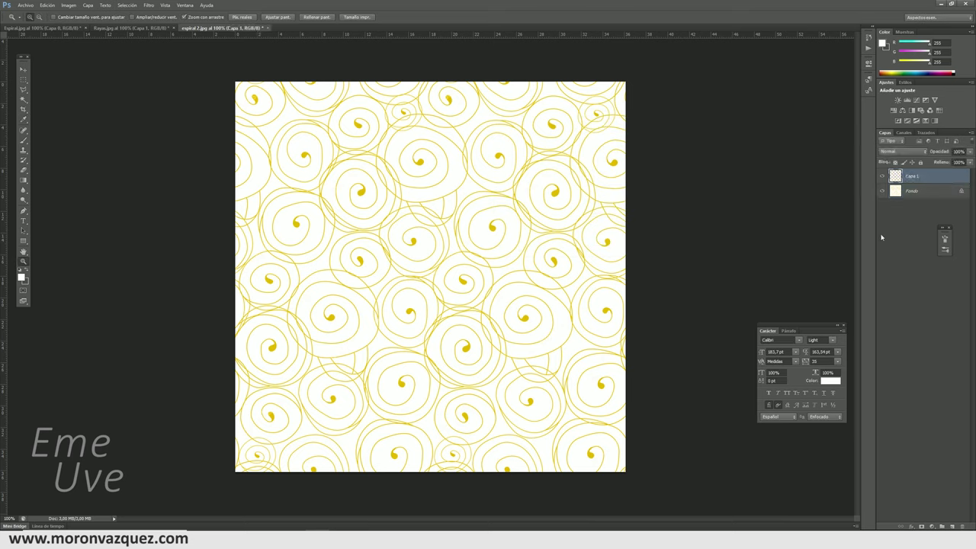
{"action": "left_click", "coordinate": [882, 192]}
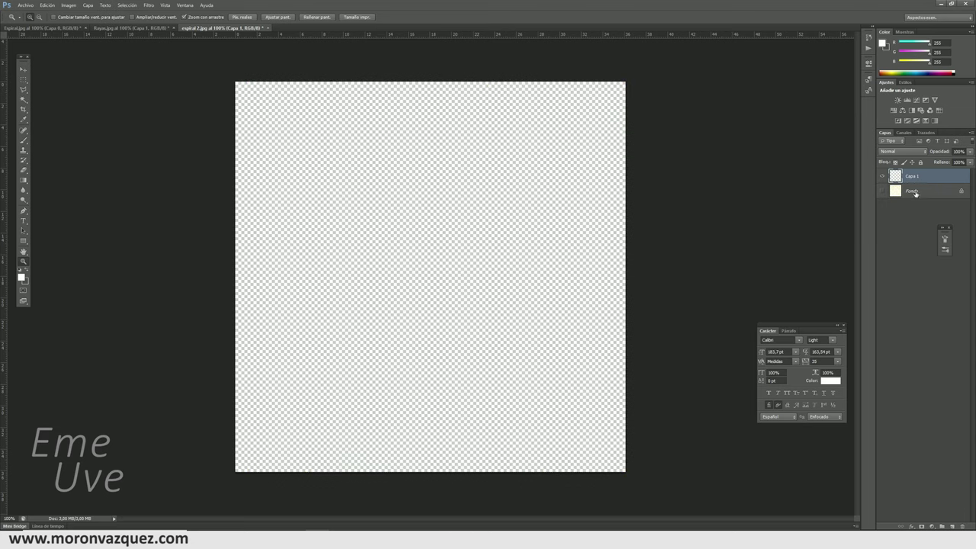
{"action": "left_click", "coordinate": [126, 7]}
{"action": "left_click", "coordinate": [126, 7]}
{"action": "left_click", "coordinate": [47, 5]}
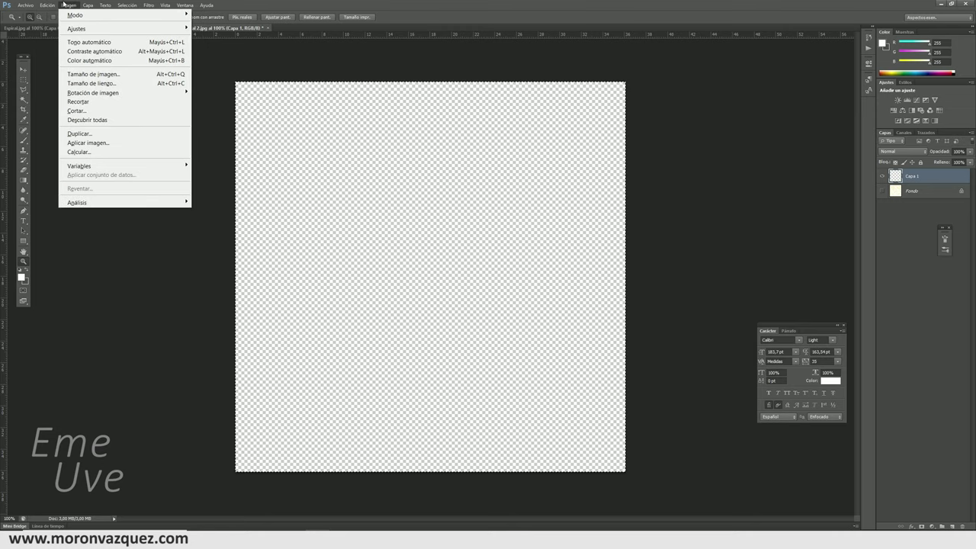
{"action": "left_click", "coordinate": [76, 119]}
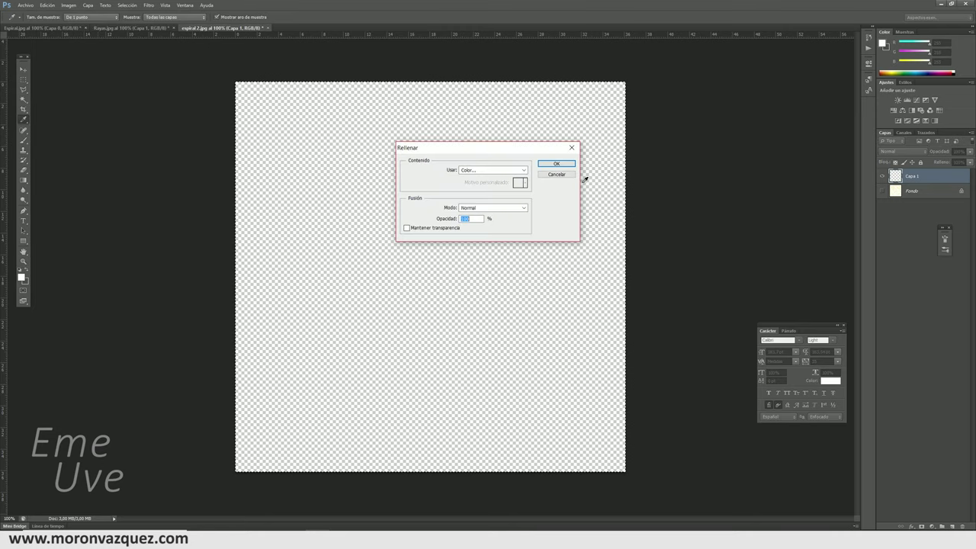
{"action": "left_click", "coordinate": [523, 170]}
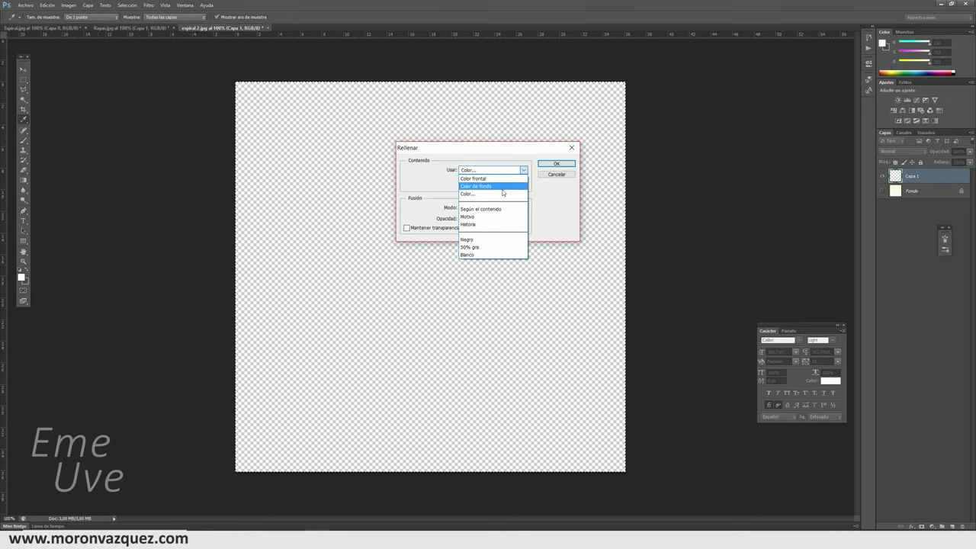
{"action": "left_click", "coordinate": [504, 194]}
{"action": "left_click_drag", "start_coordinate": [481, 171], "coordinate": [433, 159]}
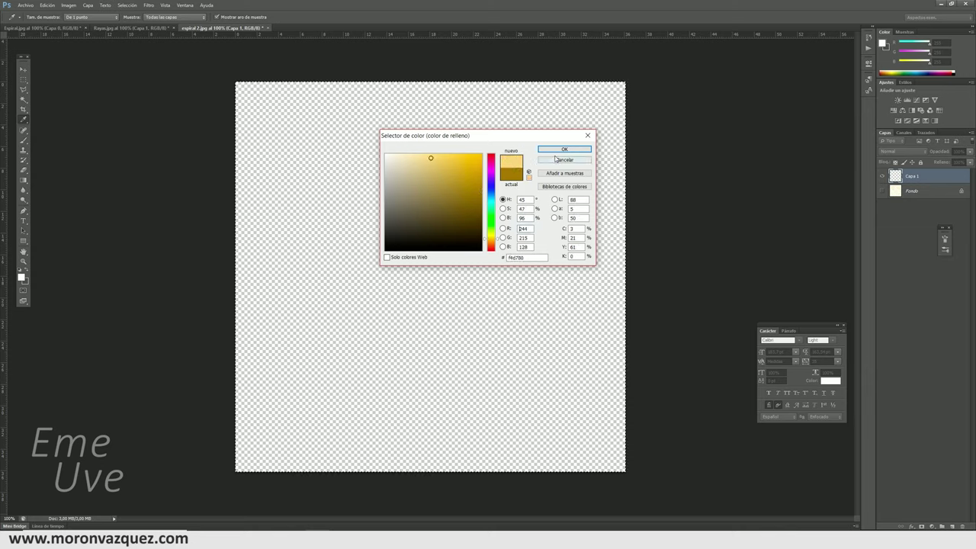
{"action": "left_click", "coordinate": [564, 149]}
{"action": "left_click", "coordinate": [571, 165]}
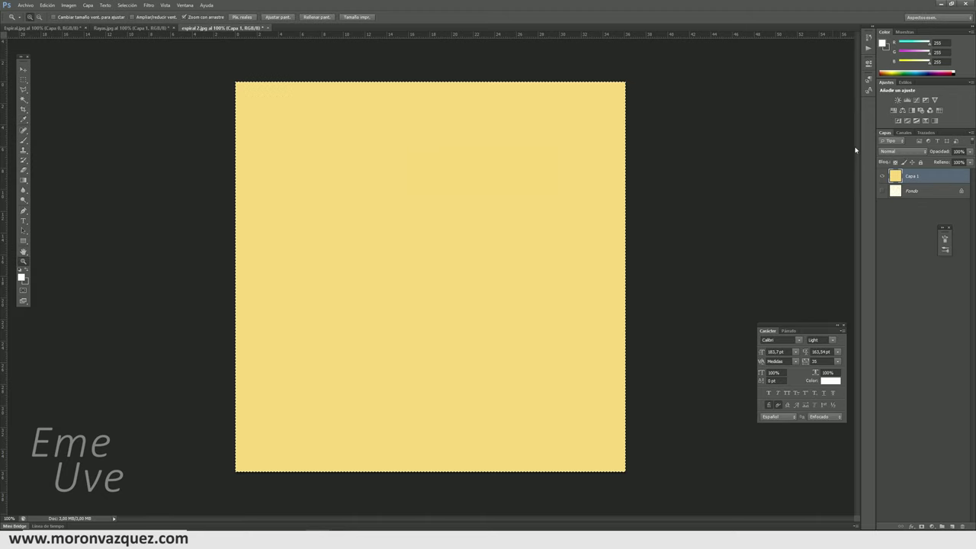
Convert Fondo into Capa 0 and move it above Capa 1.
{"action": "double_click", "coordinate": [961, 191]}
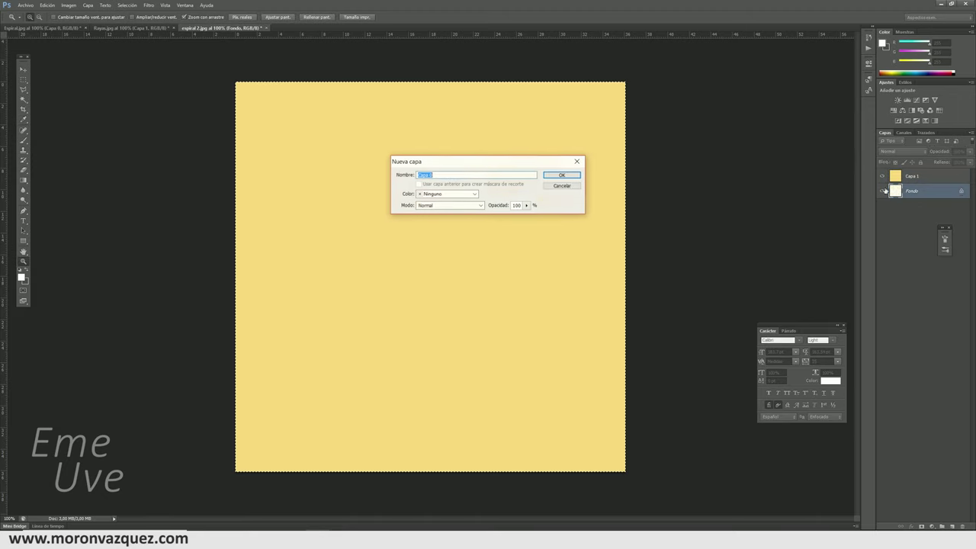
{"action": "left_click", "coordinate": [556, 177]}
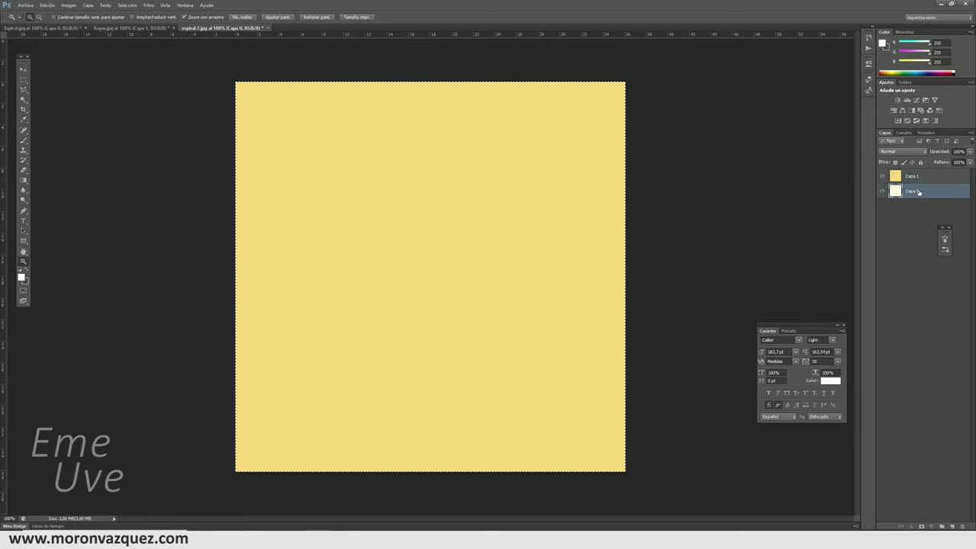
{"action": "left_click_drag", "start_coordinate": [919, 192], "coordinate": [918, 175]}
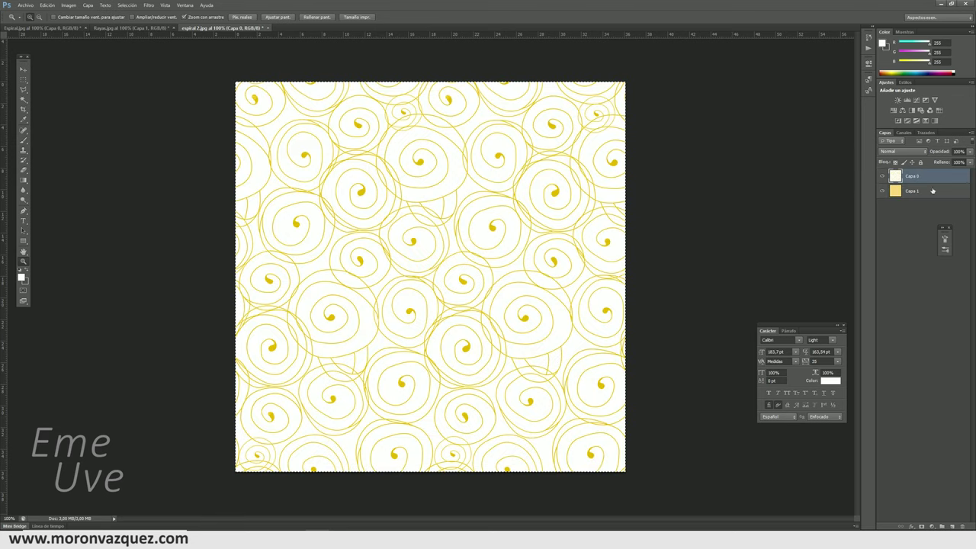
Select the white with Color Range, delete it from the spiral layer, and deselect.
{"action": "left_click", "coordinate": [127, 5]}
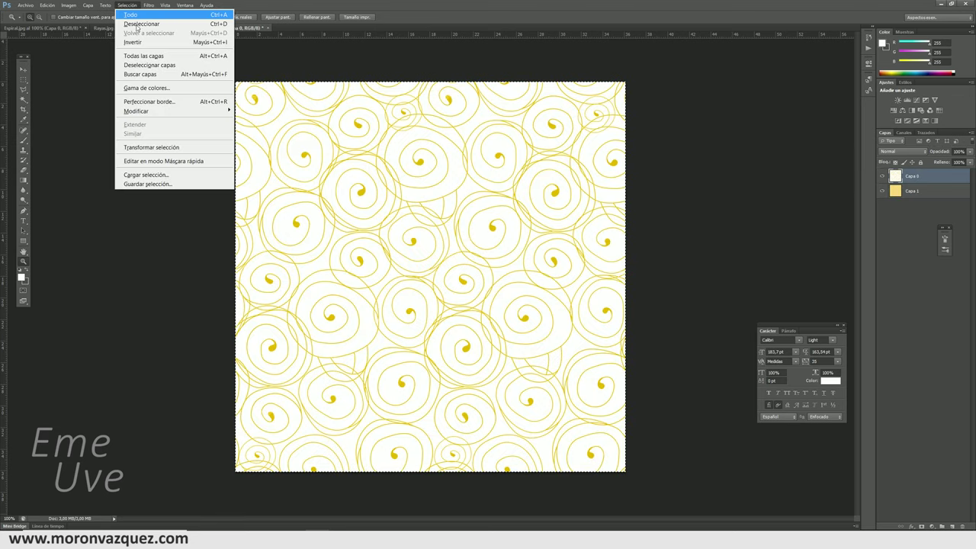
{"action": "left_click", "coordinate": [146, 88]}
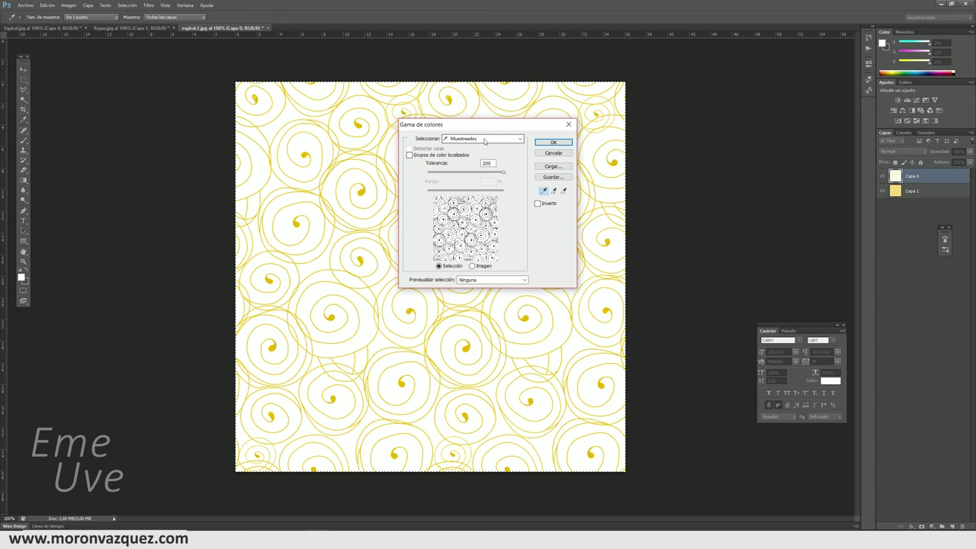
{"action": "left_click", "coordinate": [552, 142]}
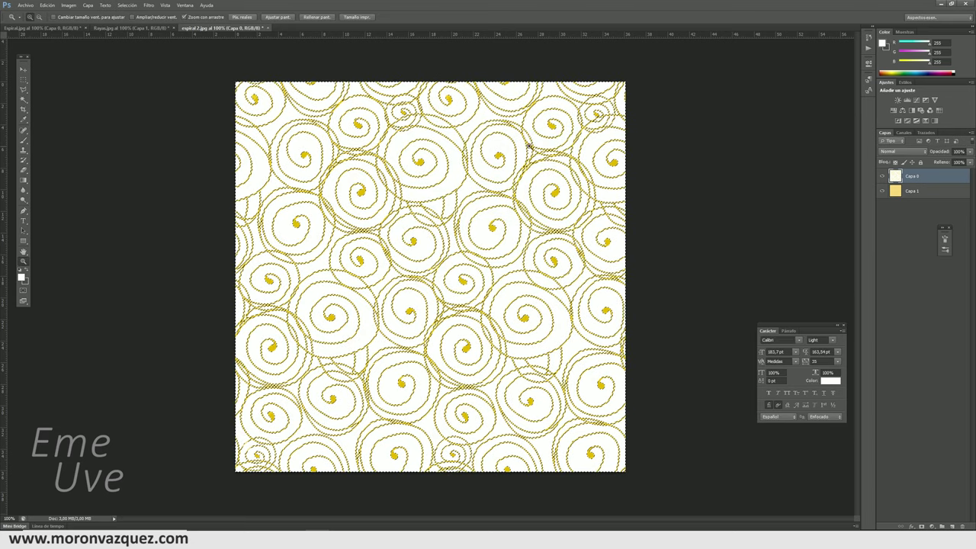
{"action": "key", "text": "Delete"}
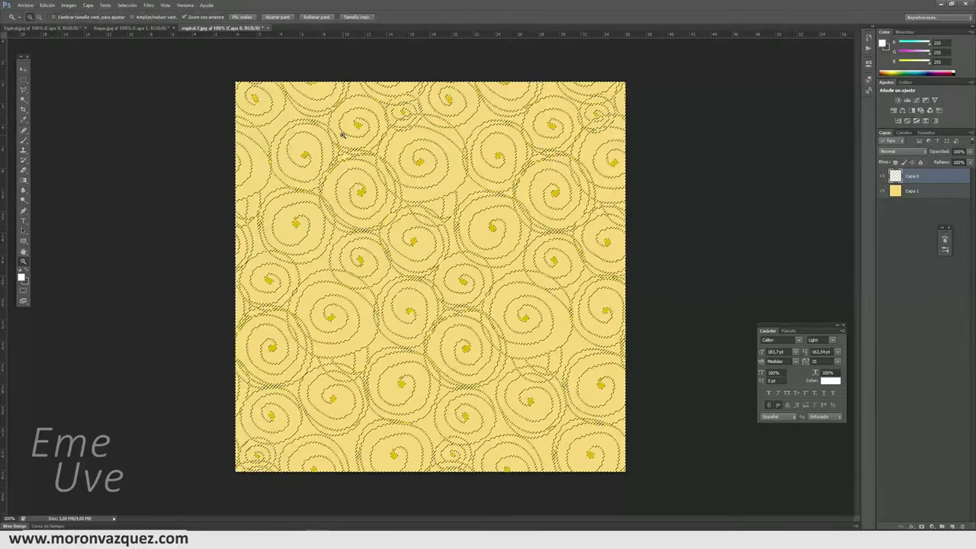
{"action": "key", "text": "ctrl+d"}
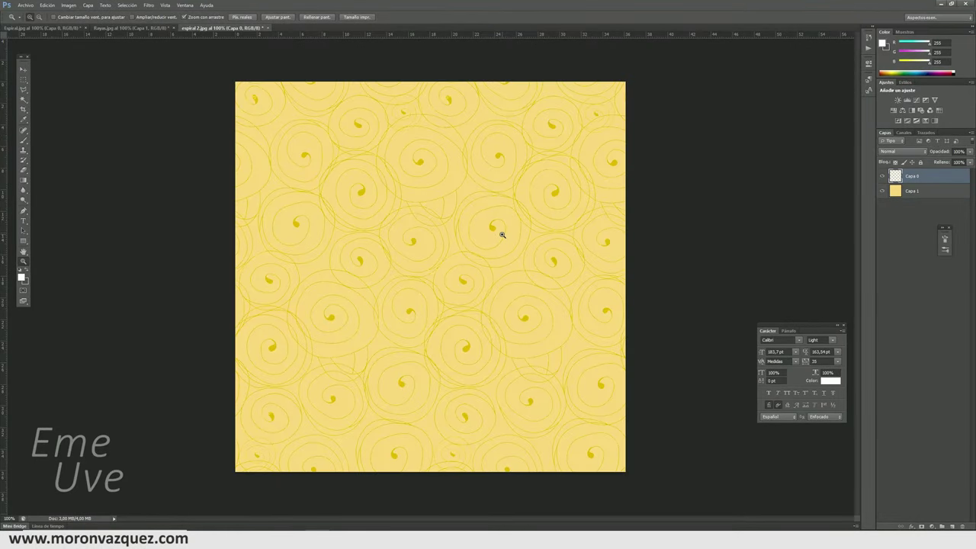
{"action": "left_click", "coordinate": [25, 4]}
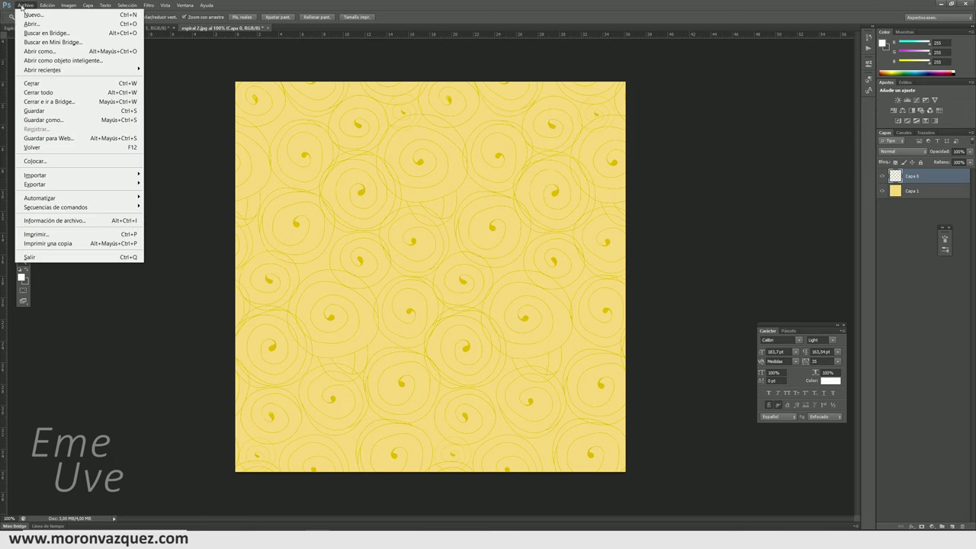
Save the pattern as 'suelo' in JPEG format, accepting the default JPEG options.
{"action": "left_click", "coordinate": [46, 118]}
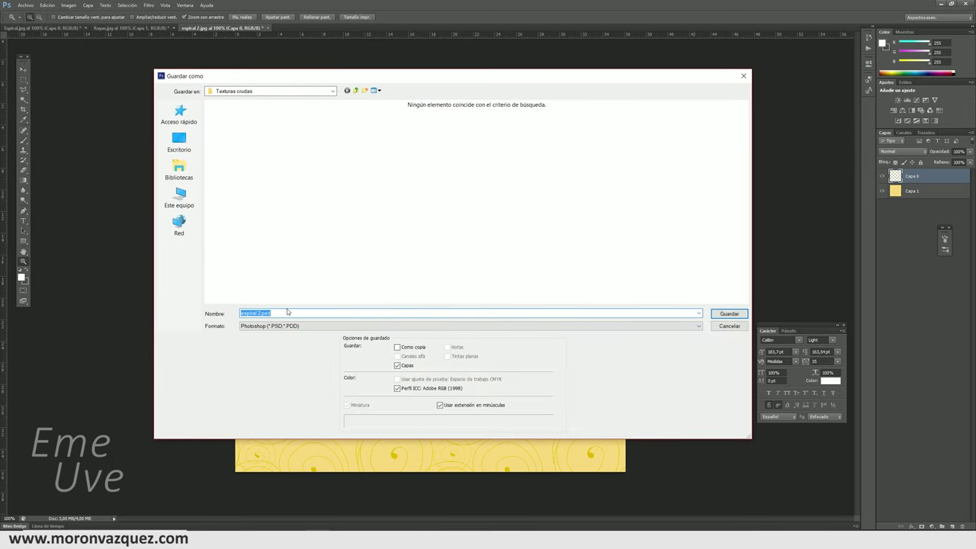
{"action": "type", "text": "suelo"}
{"action": "left_click", "coordinate": [328, 325]}
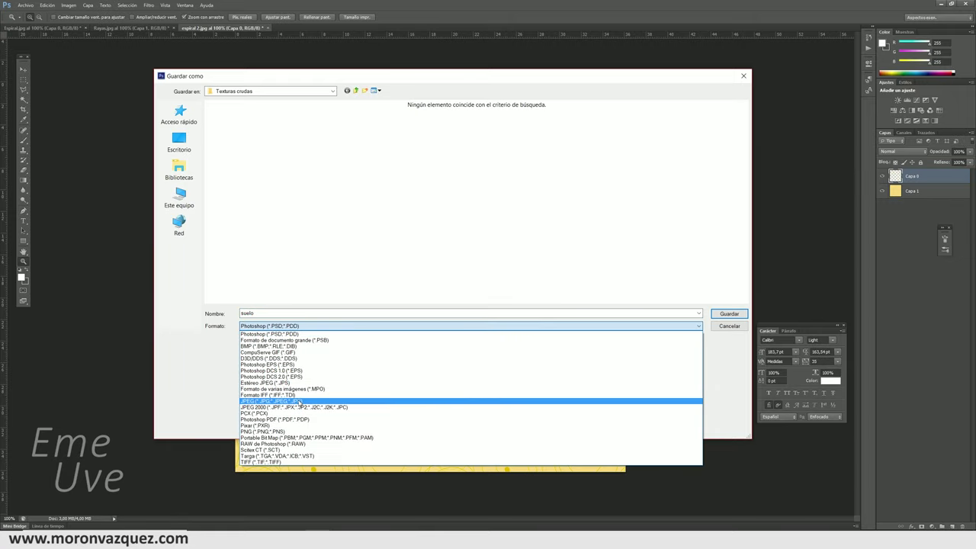
{"action": "left_click", "coordinate": [297, 402]}
{"action": "left_click", "coordinate": [733, 315]}
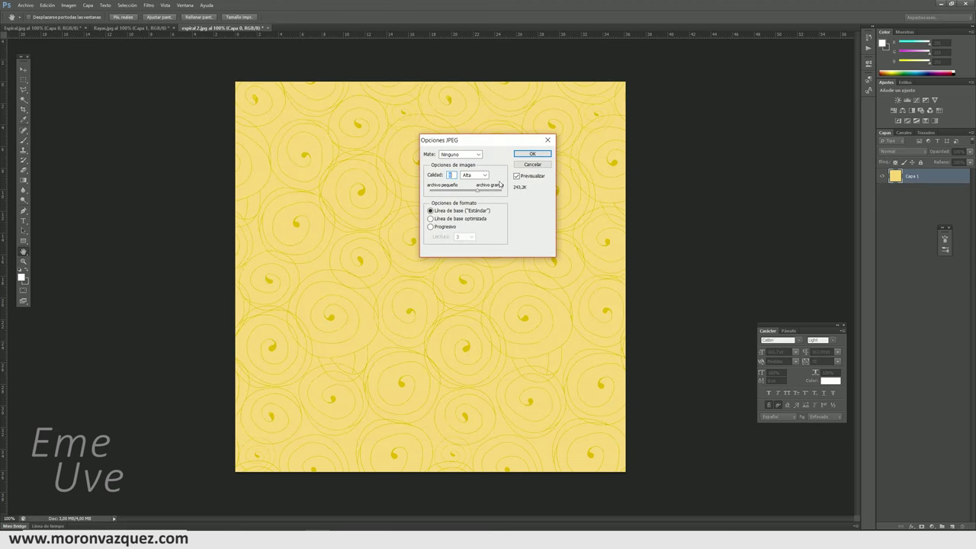
{"action": "left_click", "coordinate": [535, 155]}
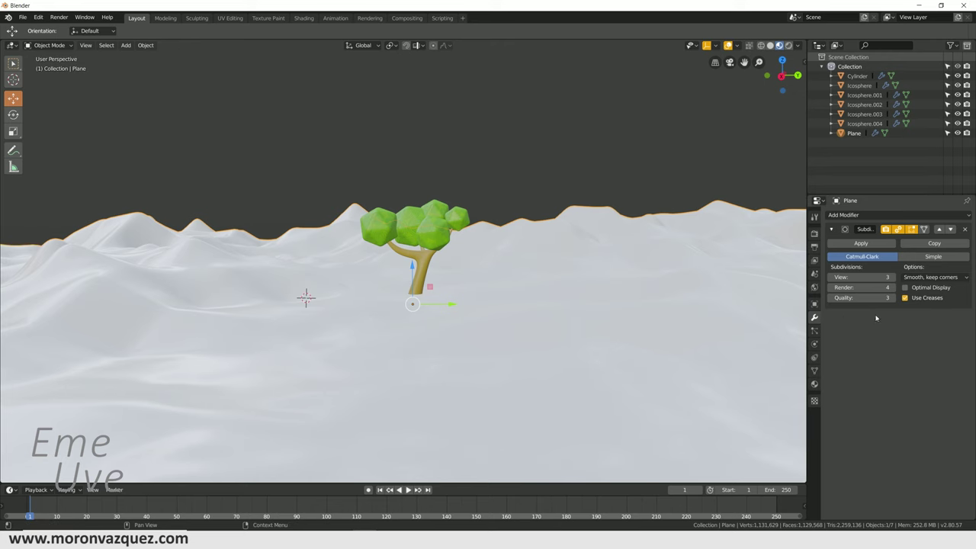
Give the terrain a new material whose Base Color is an Image Texture loaded from Texturas crudas/suelo.jpg.
{"action": "left_click", "coordinate": [814, 385]}
{"action": "left_click", "coordinate": [870, 256]}
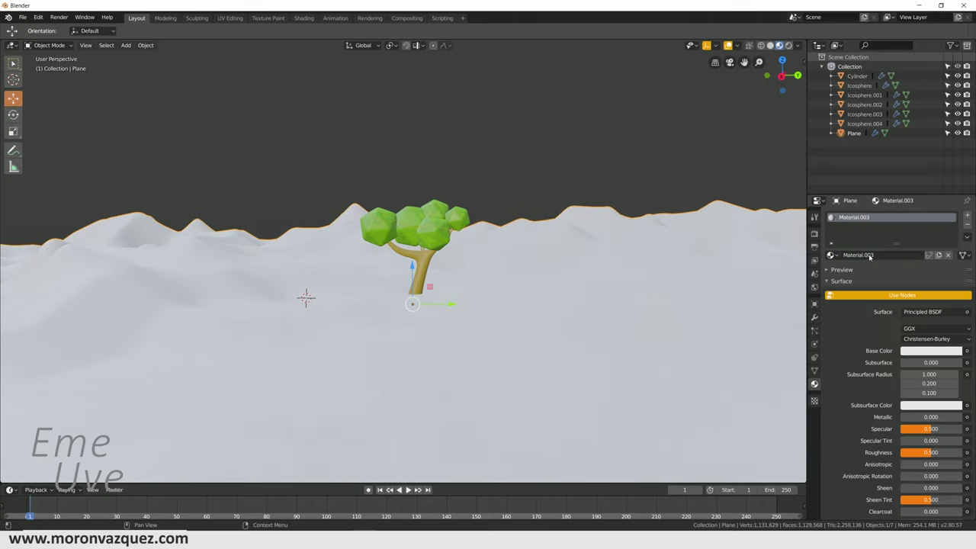
{"action": "left_click", "coordinate": [966, 350]}
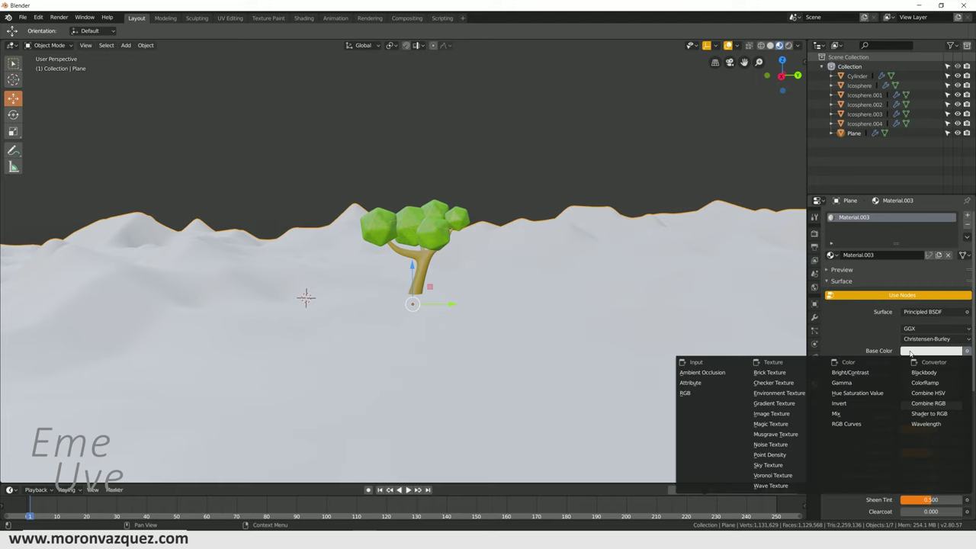
{"action": "left_click", "coordinate": [769, 415]}
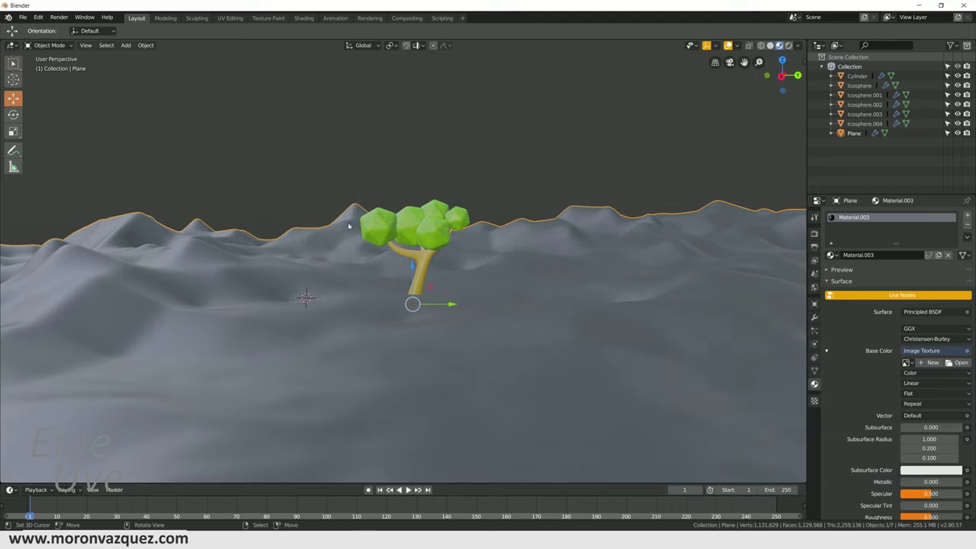
{"action": "left_click", "coordinate": [960, 363]}
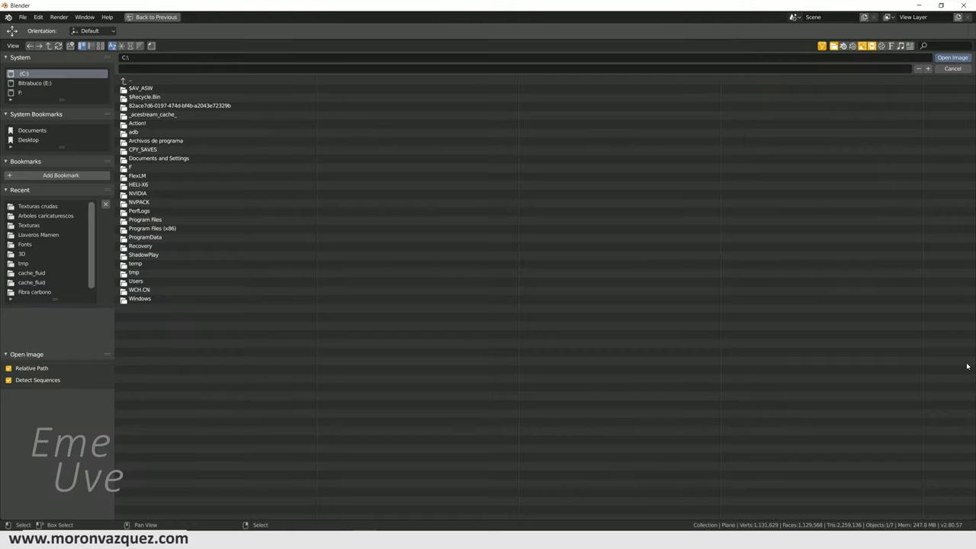
{"action": "left_click", "coordinate": [31, 83]}
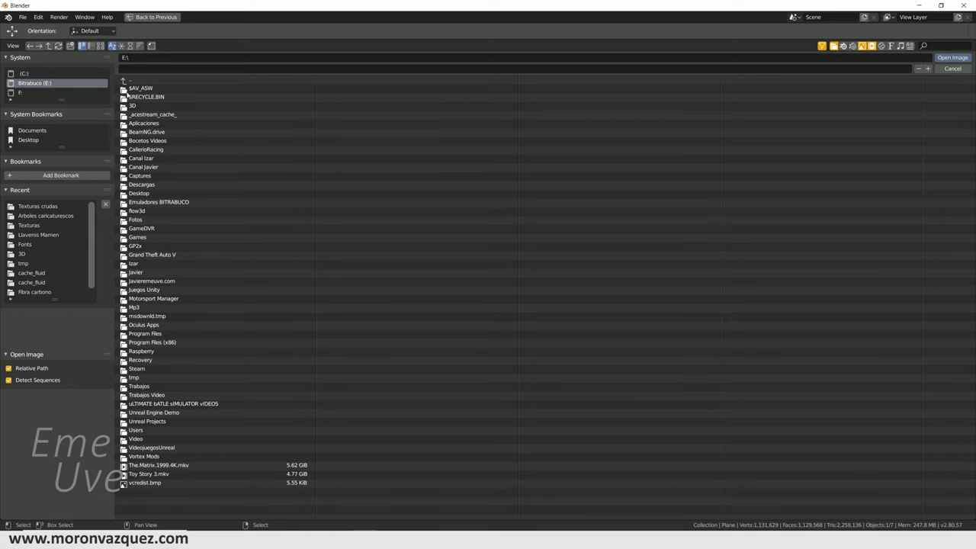
{"action": "left_click", "coordinate": [146, 165]}
{"action": "left_click", "coordinate": [160, 140]}
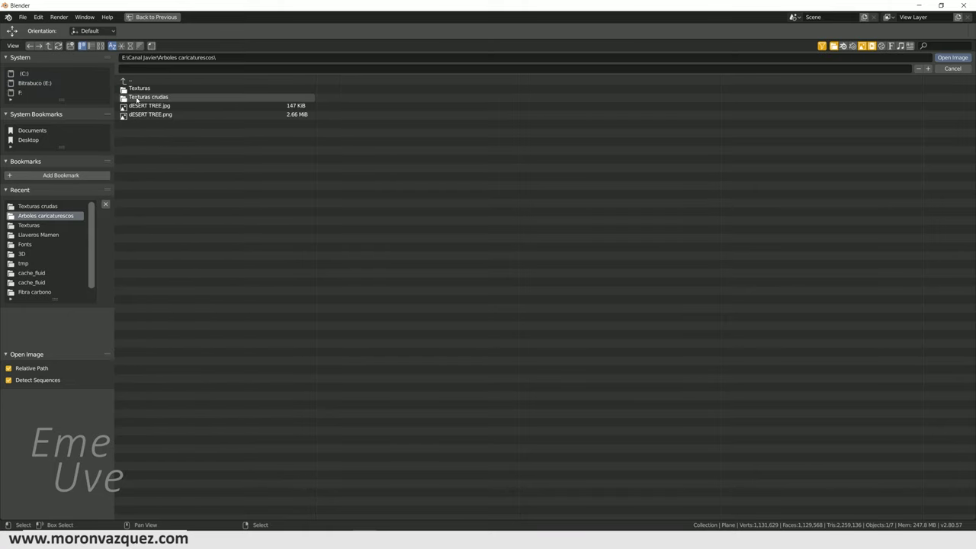
{"action": "left_click", "coordinate": [131, 97]}
{"action": "left_click", "coordinate": [173, 120]}
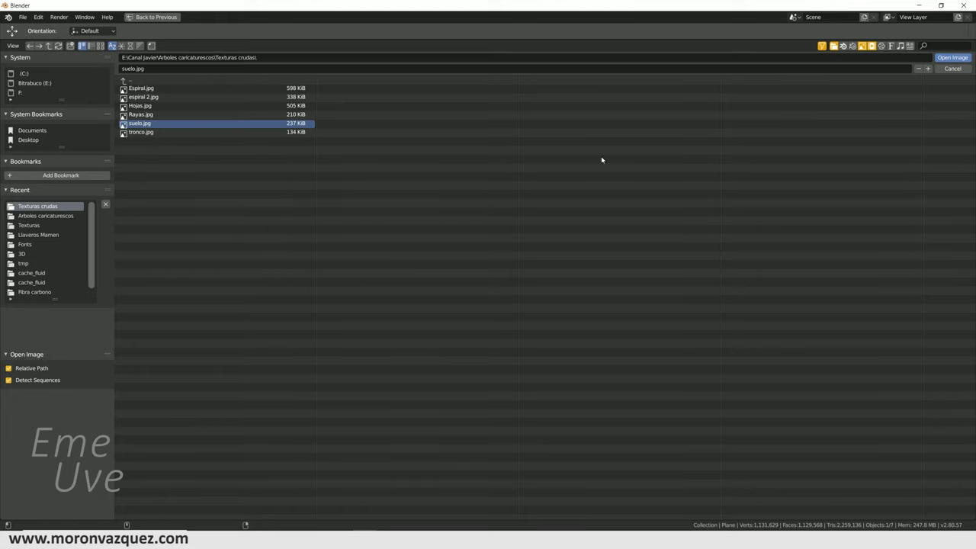
{"action": "key", "text": "Return"}
Inspect the textured dunes and split the 3D view into two side-by-side areas.
{"action": "mouse_move", "coordinate": [308, 400]}
{"action": "middle_mouse_down"}
{"action": "mouse_move", "coordinate": [301, 418]}
{"action": "mouse_move", "coordinate": [312, 392]}
{"action": "middle_mouse_up"}
{"action": "scroll", "coordinate": [312, 392], "scroll_direction": "up", "scroll_amount": 3}
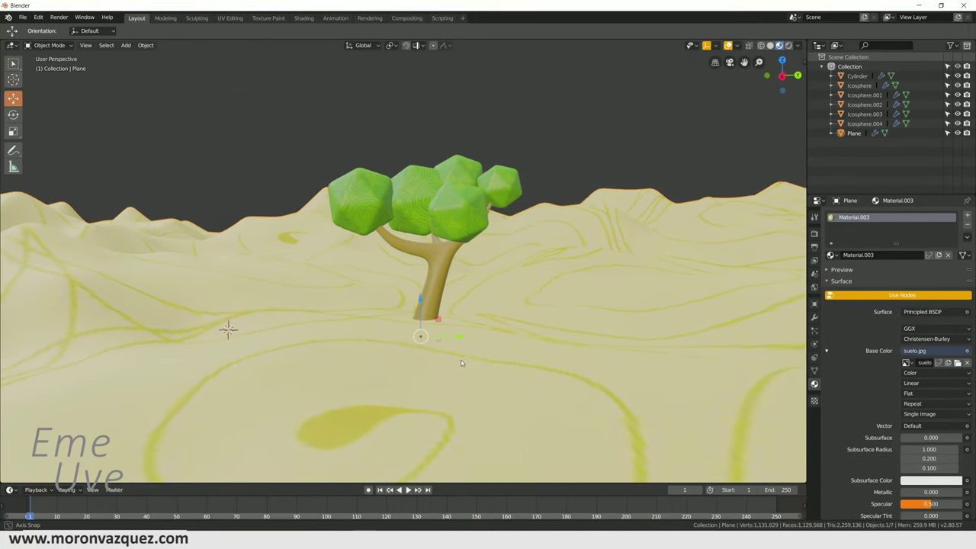
{"action": "middle_click_drag", "start_coordinate": [461, 361], "coordinate": [385, 381]}
{"action": "scroll", "coordinate": [520, 355], "scroll_direction": "down", "scroll_amount": 3}
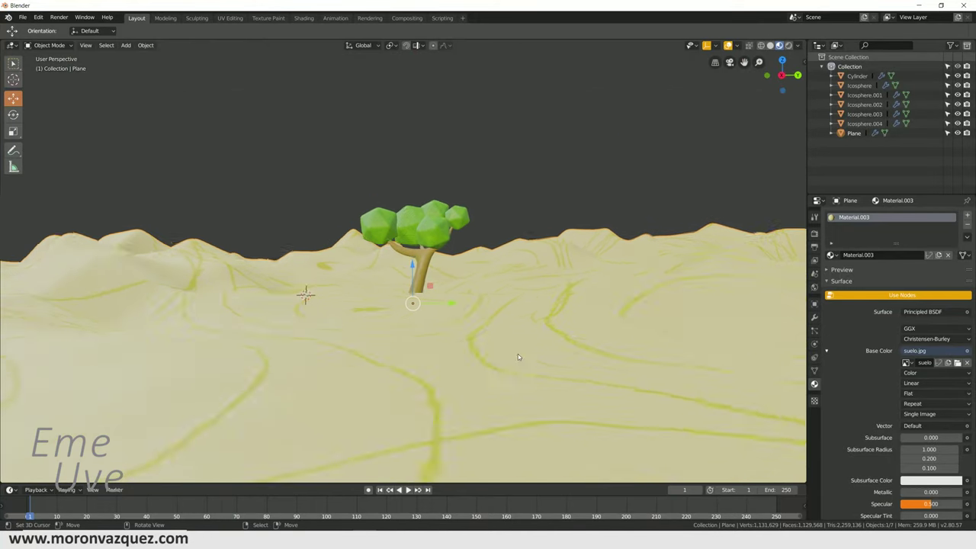
{"action": "middle_click_drag", "start_coordinate": [517, 354], "coordinate": [524, 357]}
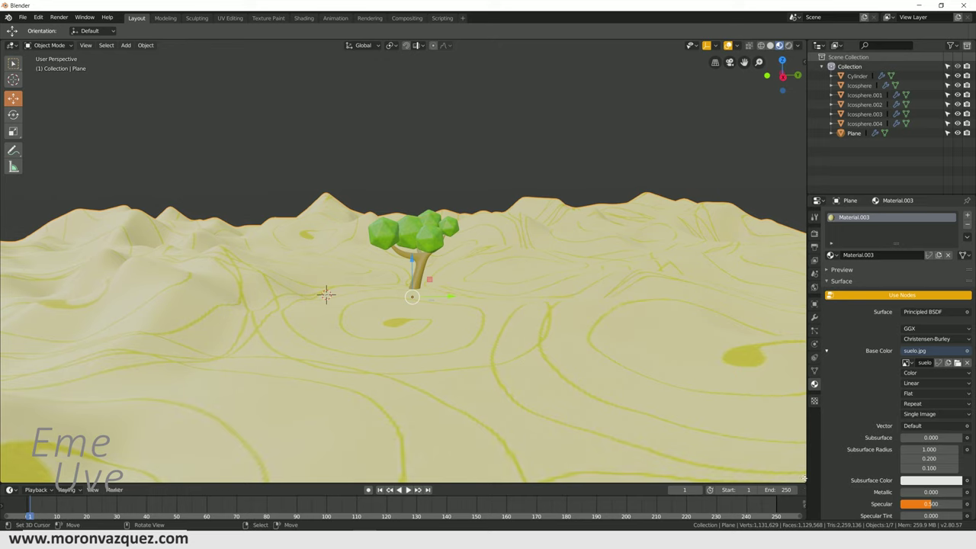
{"action": "left_click_drag", "start_coordinate": [800, 478], "coordinate": [377, 290]}
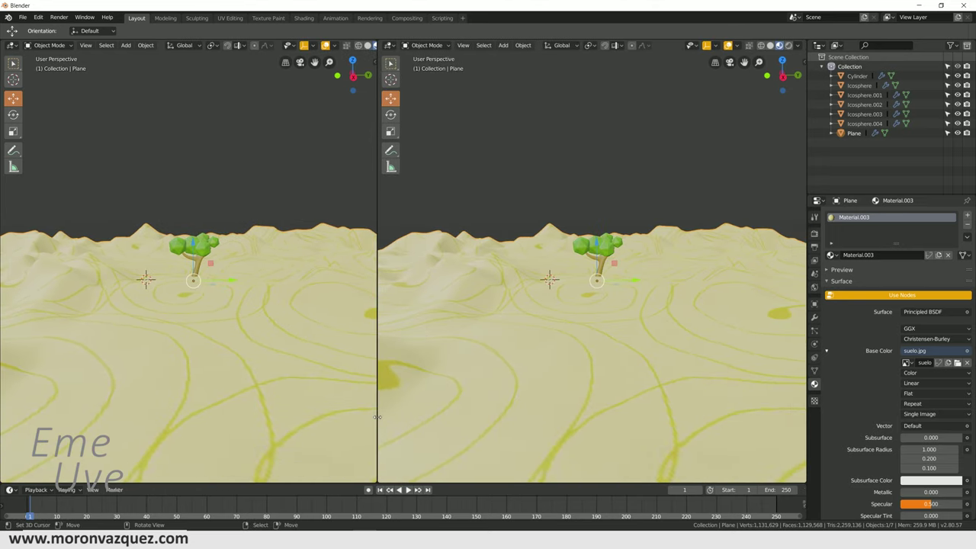
Turn the right area into an Image Editor and enter Edit Mode with the whole terrain selected.
{"action": "left_click", "coordinate": [387, 45]}
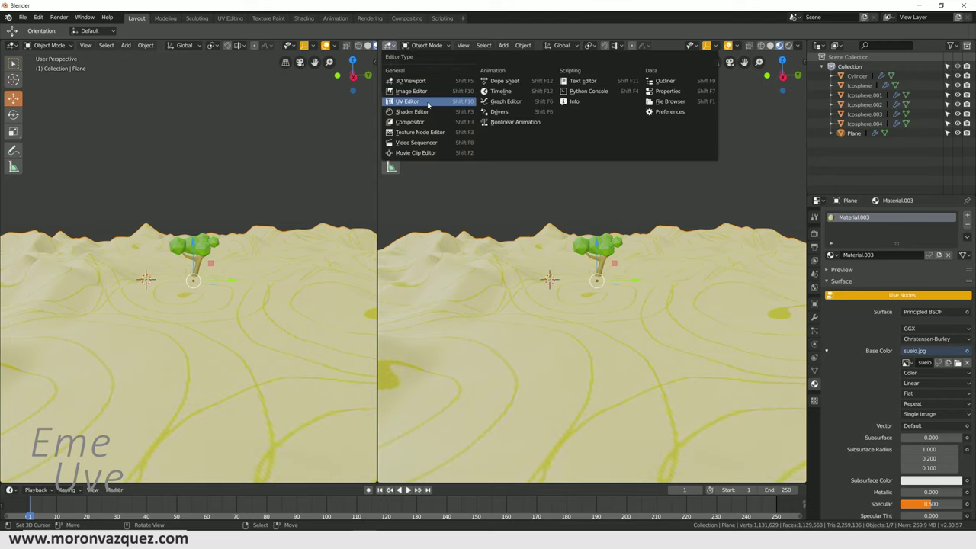
{"action": "left_click", "coordinate": [404, 91]}
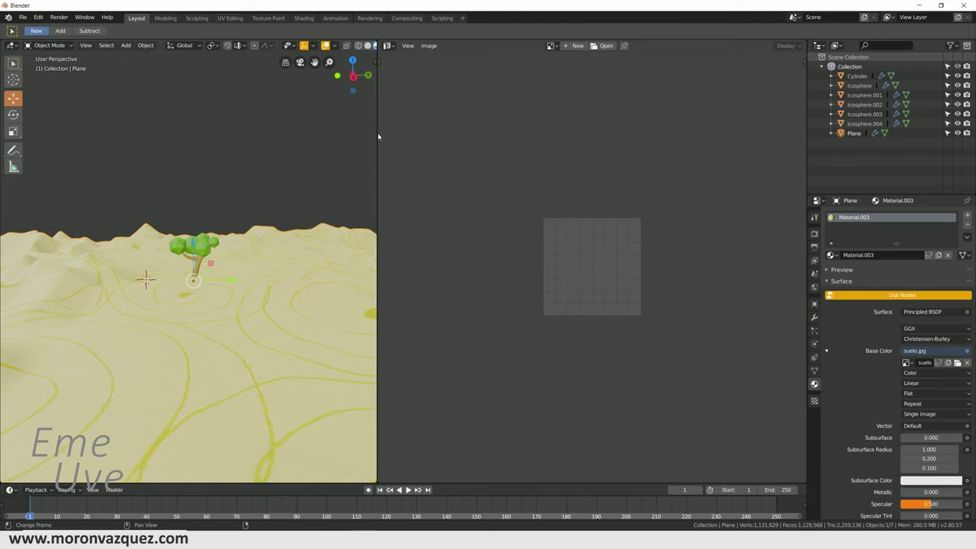
{"action": "left_click_drag", "start_coordinate": [377, 135], "coordinate": [436, 175]}
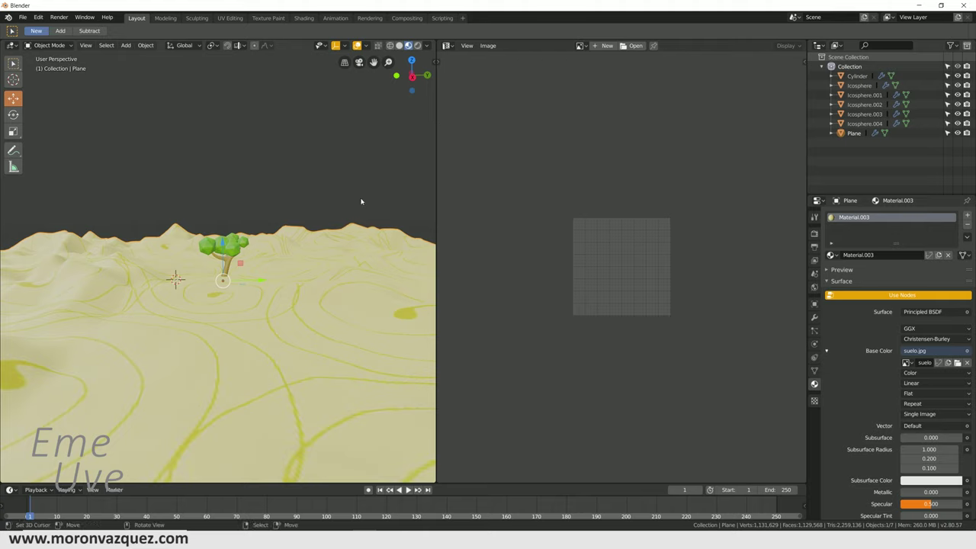
{"action": "scroll", "coordinate": [268, 321], "scroll_direction": "up", "scroll_amount": 2}
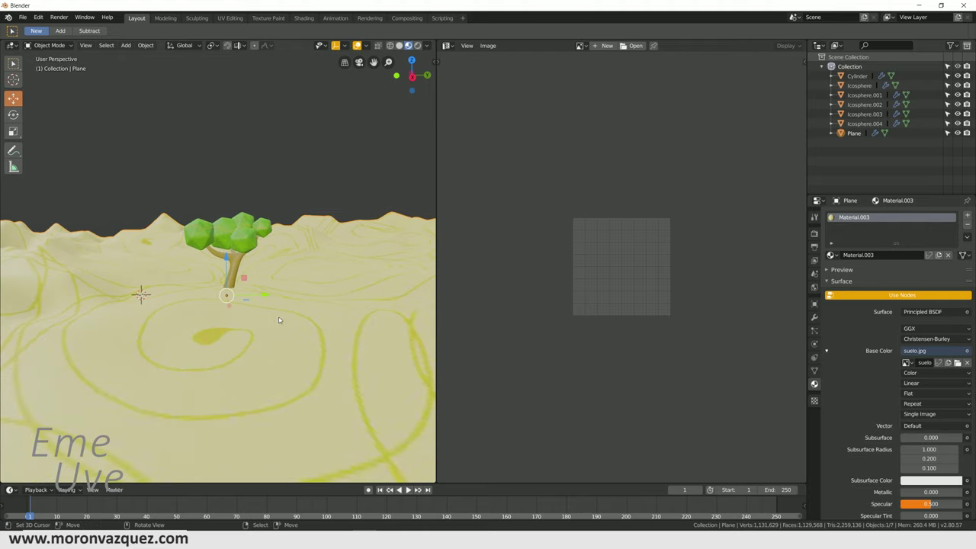
{"action": "left_click", "coordinate": [49, 45]}
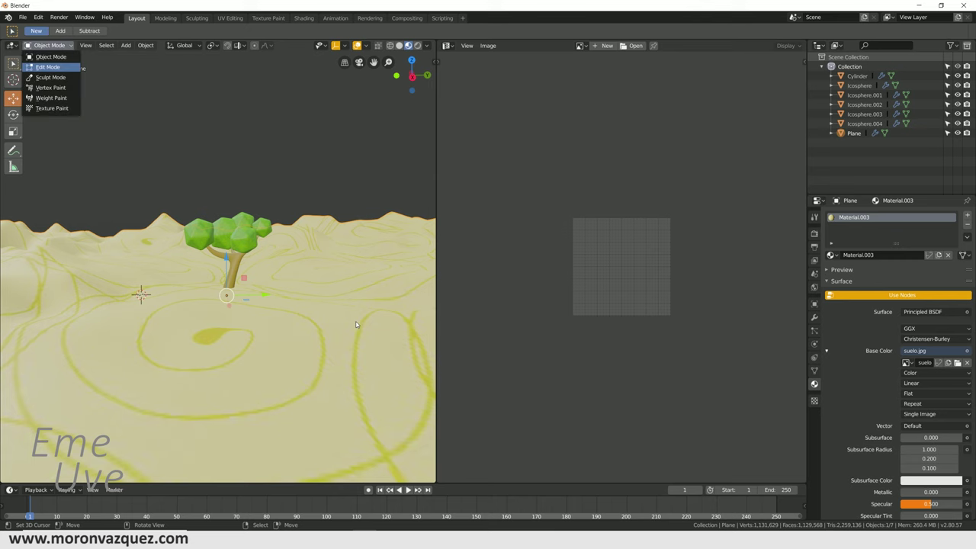
{"action": "key", "text": "u"}
{"action": "left_click", "coordinate": [336, 307]}
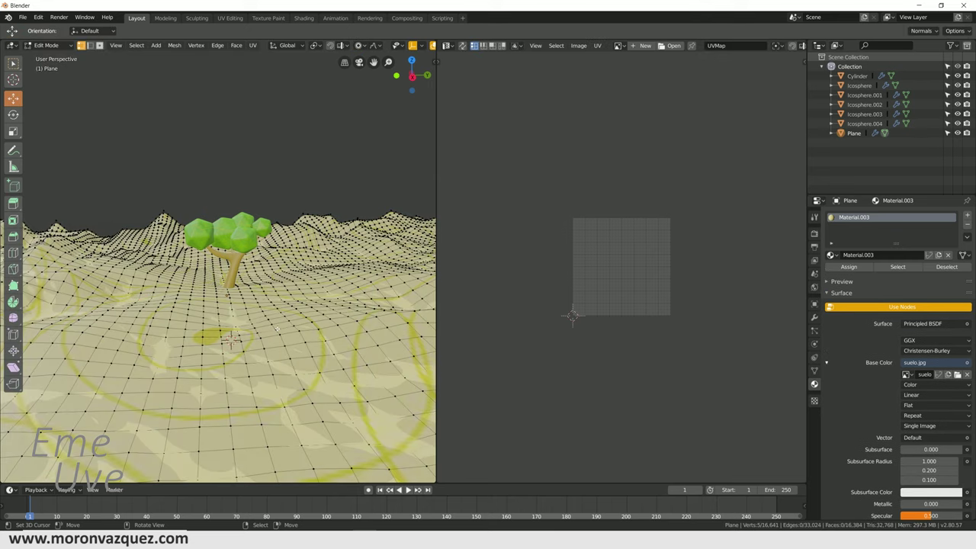
{"action": "key", "text": "a"}
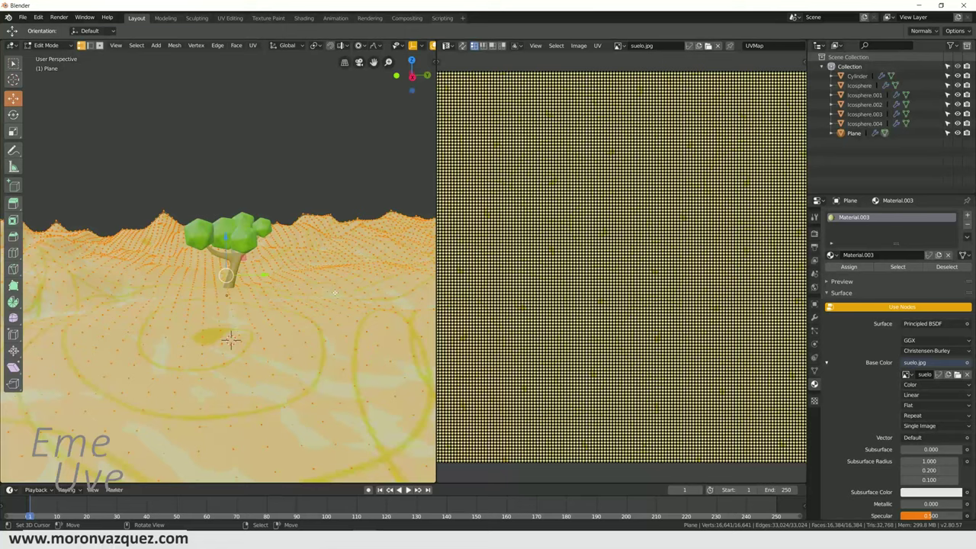
{"action": "key", "text": "Home"}
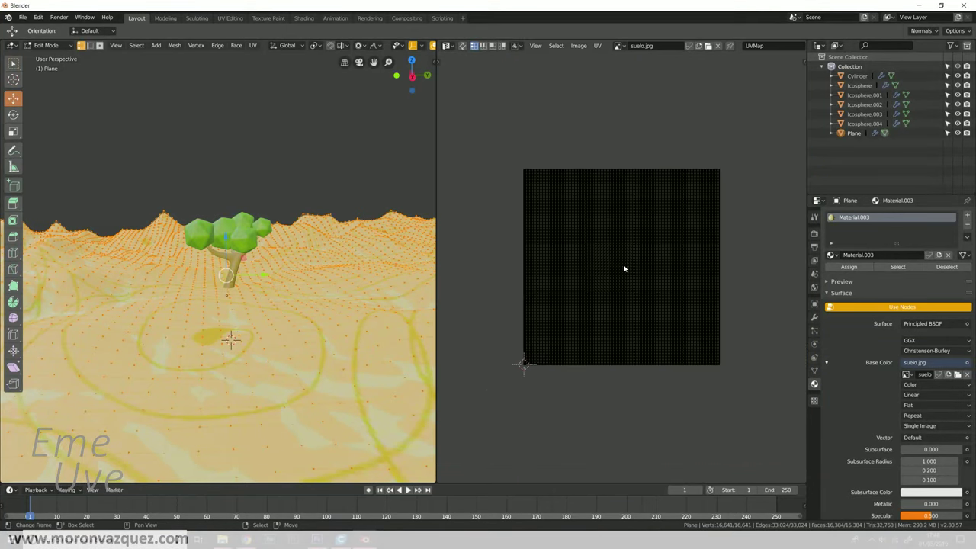
{"action": "scroll", "coordinate": [617, 255], "scroll_direction": "up", "scroll_amount": 1}
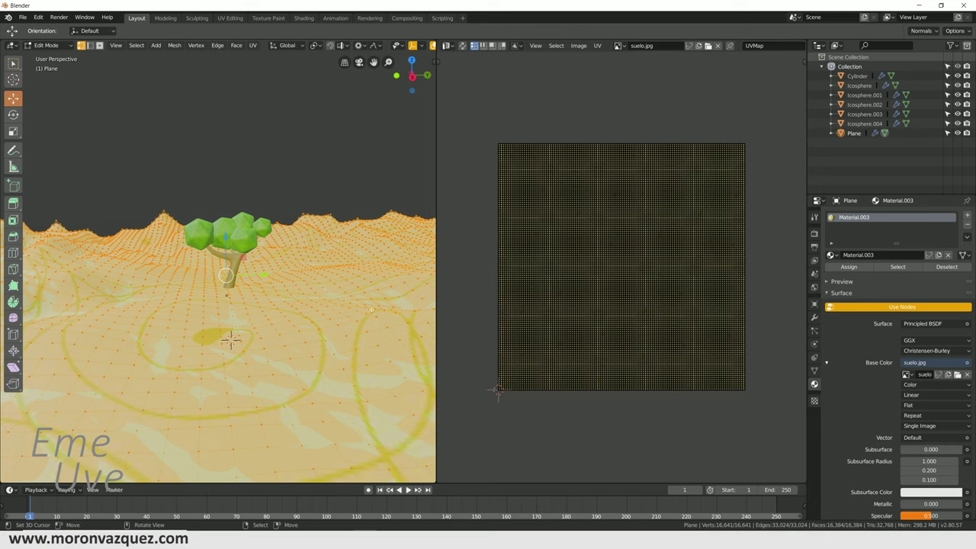
Scale all terrain UVs up well beyond the suelo.jpg square so the spirals tile smaller.
{"action": "key", "text": "a"}
{"action": "scroll", "coordinate": [662, 330], "scroll_direction": "down", "scroll_amount": 3}
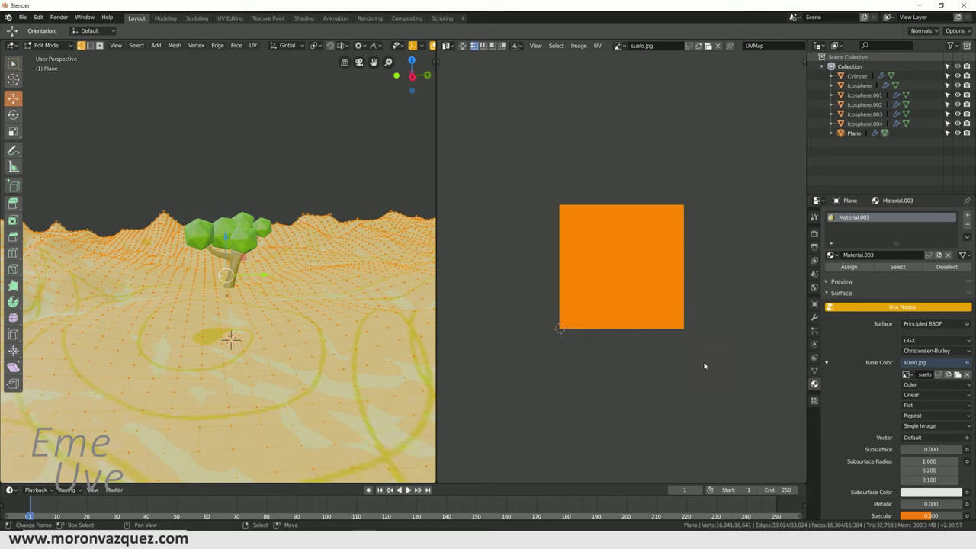
{"action": "key", "text": "s"}
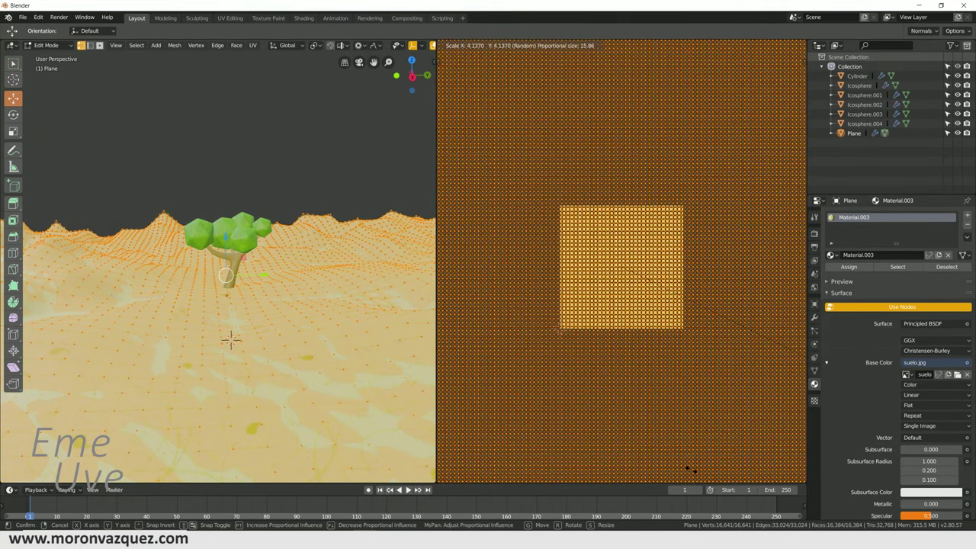
{"action": "left_click", "coordinate": [661, 351]}
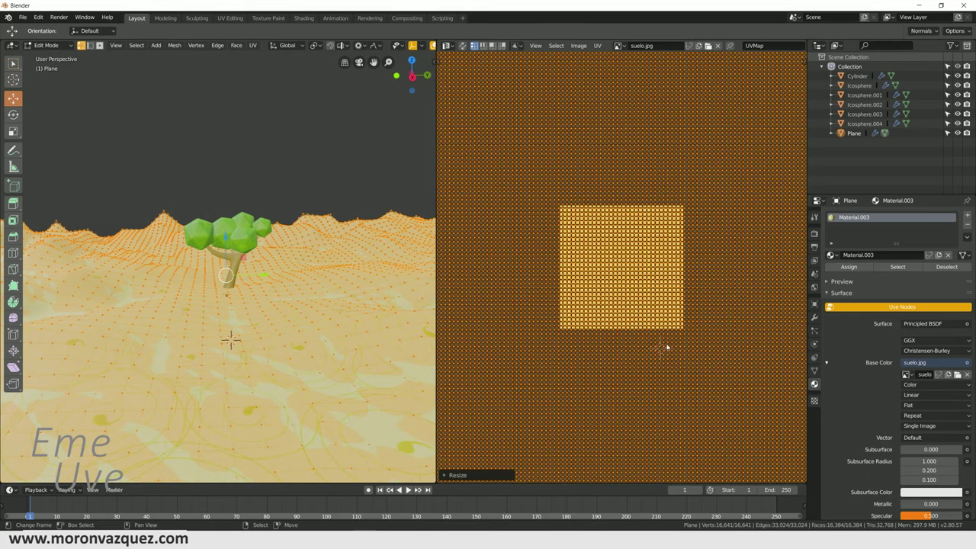
{"action": "scroll", "coordinate": [667, 349], "scroll_direction": "down", "scroll_amount": 3}
{"action": "key", "text": "ctrl+z"}
{"action": "scroll", "coordinate": [689, 348], "scroll_direction": "down", "scroll_amount": 1}
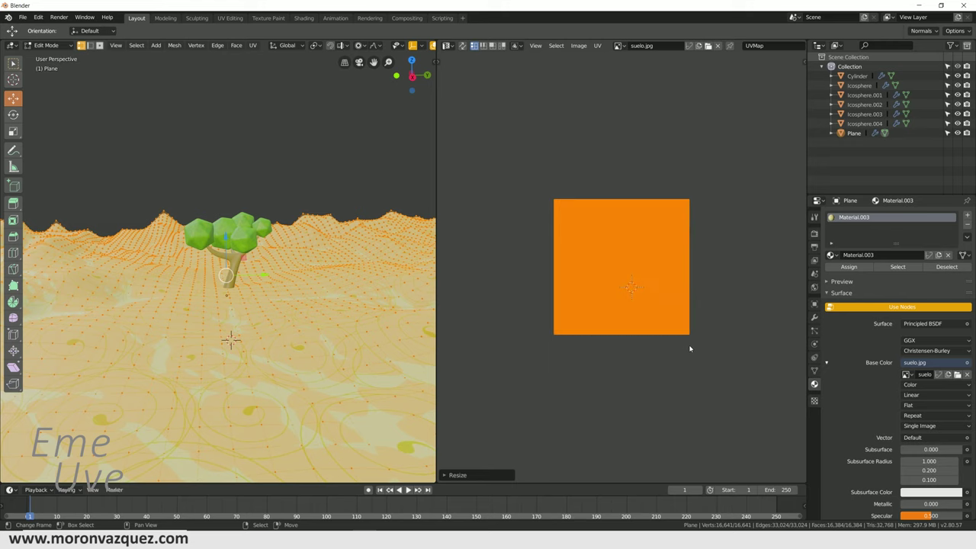
{"action": "key", "text": "s"}
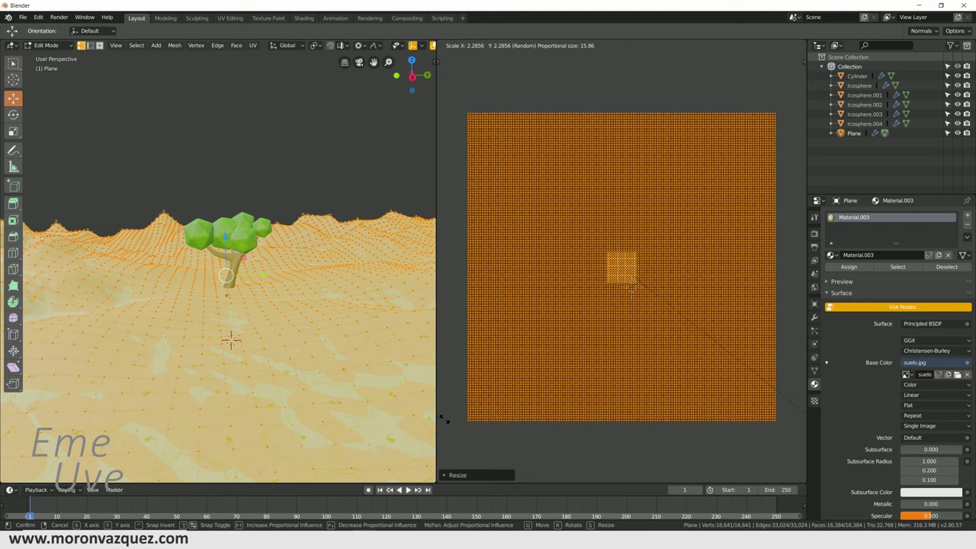
{"action": "left_click", "coordinate": [444, 418]}
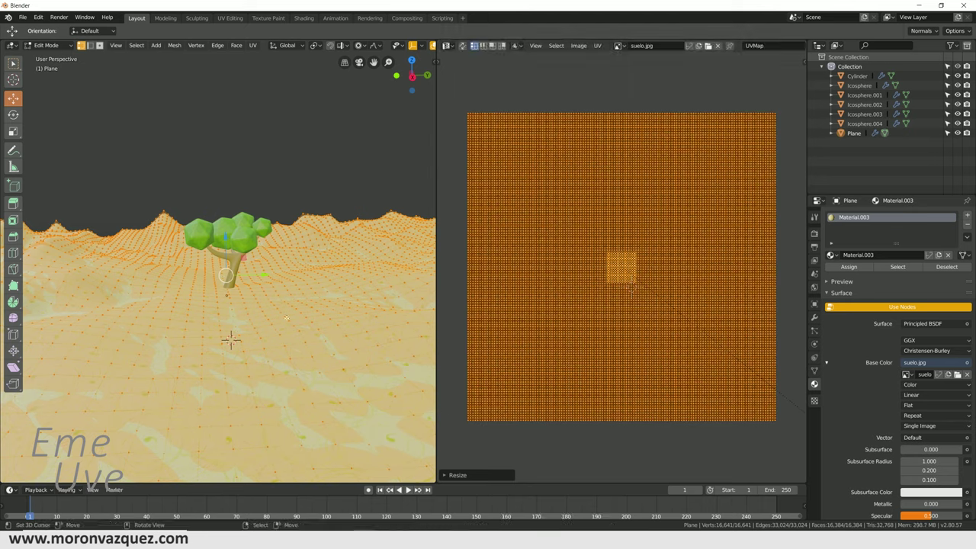
Test an extra terrain deformation, undo it, and return to Object Mode.
{"action": "scroll", "coordinate": [230, 341], "scroll_direction": "up", "scroll_amount": 3}
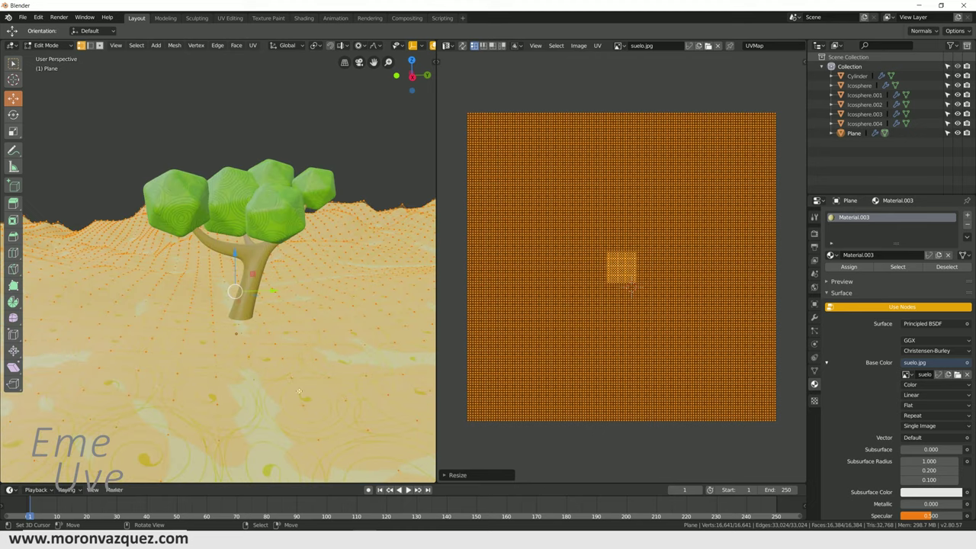
{"action": "middle_click_drag", "start_coordinate": [291, 393], "coordinate": [287, 362]}
{"action": "mouse_move", "coordinate": [198, 299]}
{"action": "middle_mouse_down"}
{"action": "mouse_move", "coordinate": [364, 303]}
{"action": "mouse_move", "coordinate": [356, 277]}
{"action": "mouse_move", "coordinate": [312, 276]}
{"action": "mouse_move", "coordinate": [366, 290]}
{"action": "mouse_move", "coordinate": [308, 337]}
{"action": "mouse_move", "coordinate": [193, 345]}
{"action": "middle_mouse_up"}
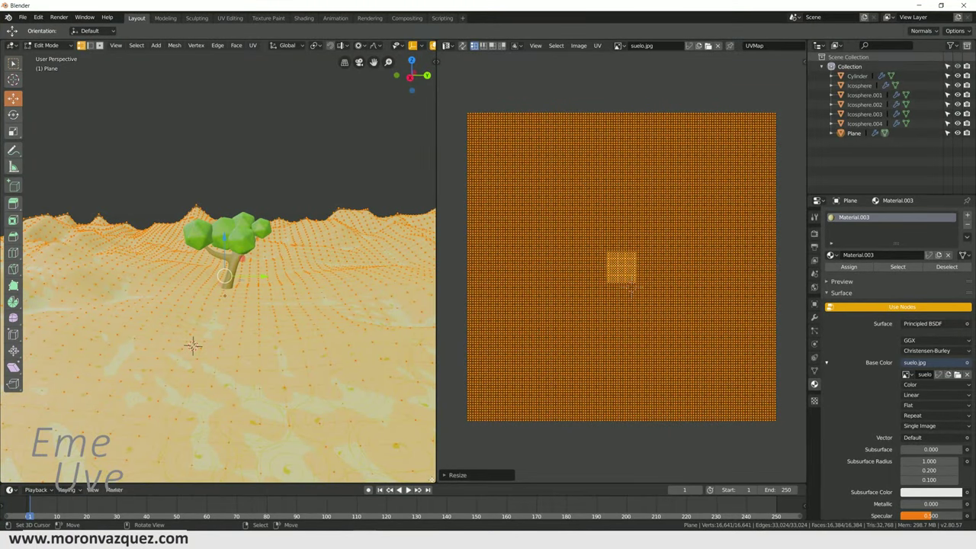
{"action": "key", "text": "s"}
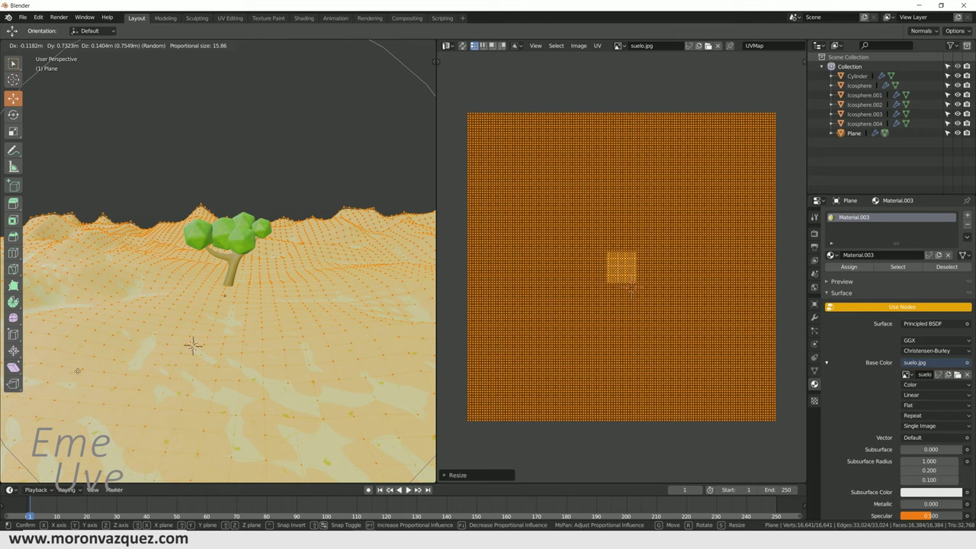
{"action": "left_click", "coordinate": [96, 179]}
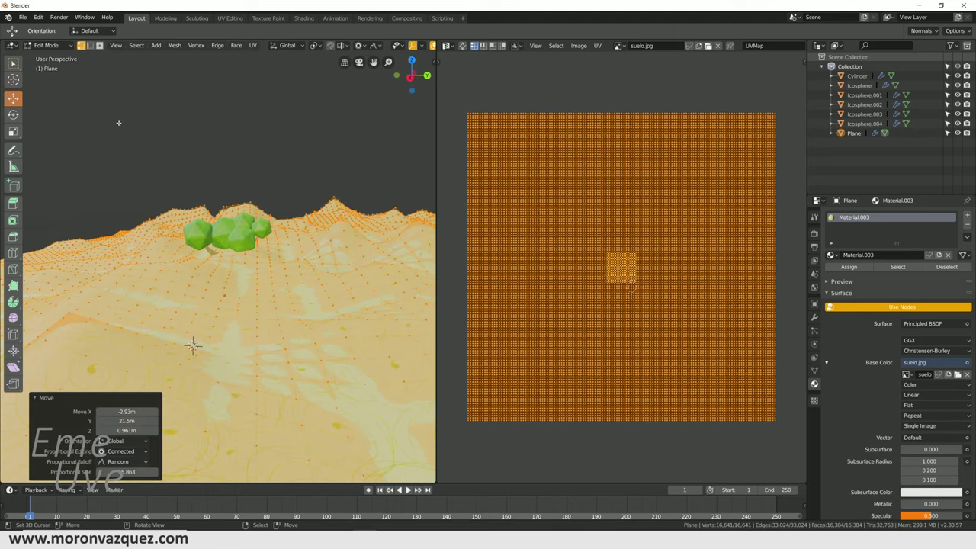
{"action": "key", "text": "ctrl"}
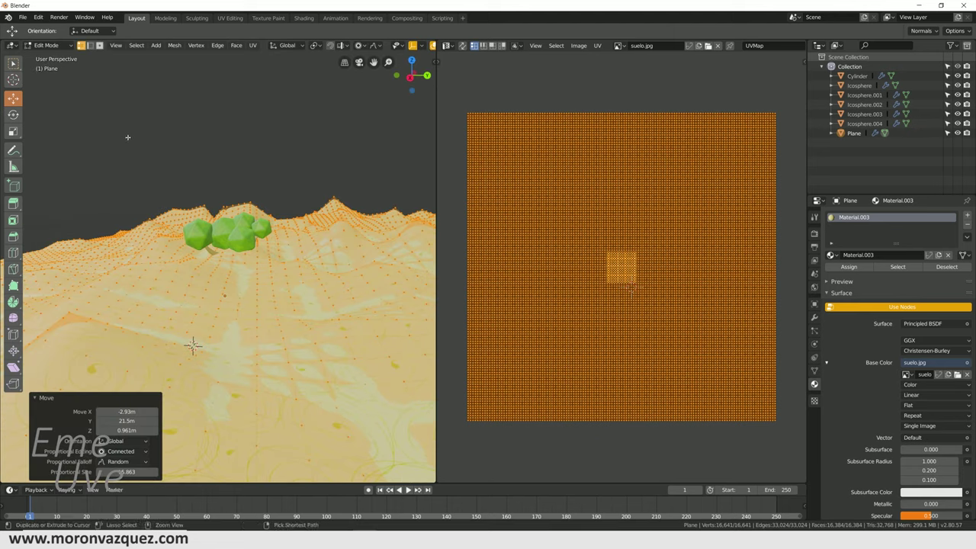
{"action": "key", "text": "ctrl+z"}
{"action": "left_click", "coordinate": [42, 46]}
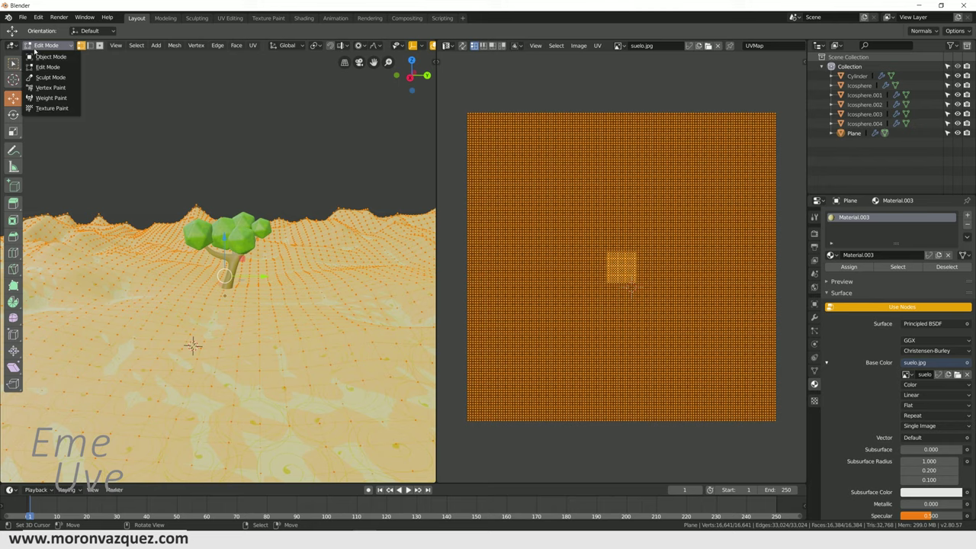
{"action": "left_click", "coordinate": [53, 56]}
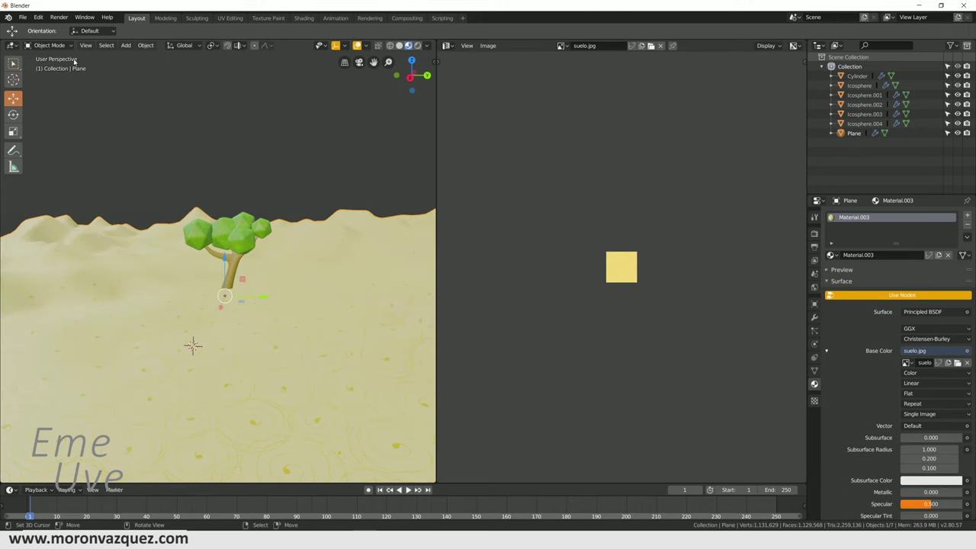
Save the scene as Arbol2.blend in Arboles caricaturescos and merge the image view back into the 3D view.
{"action": "left_click", "coordinate": [23, 16]}
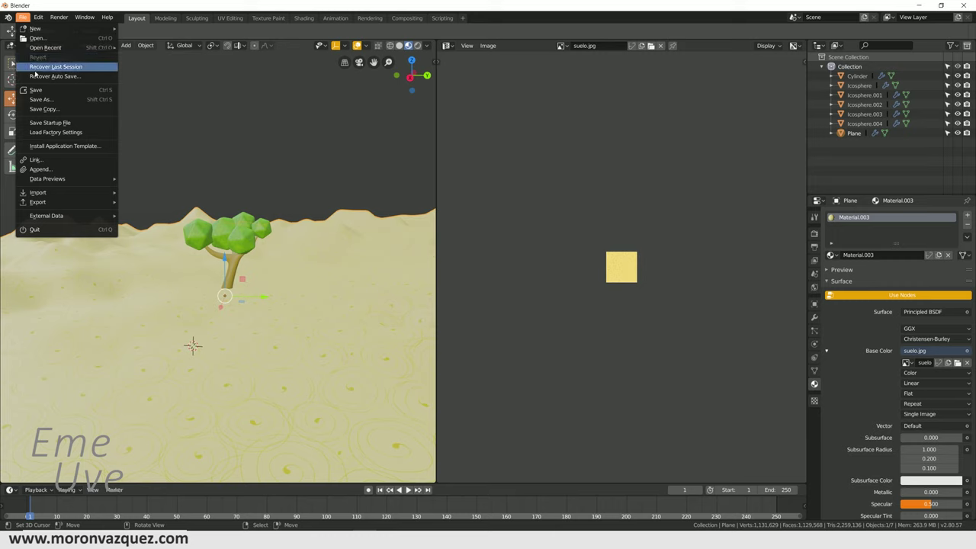
{"action": "left_click", "coordinate": [38, 96]}
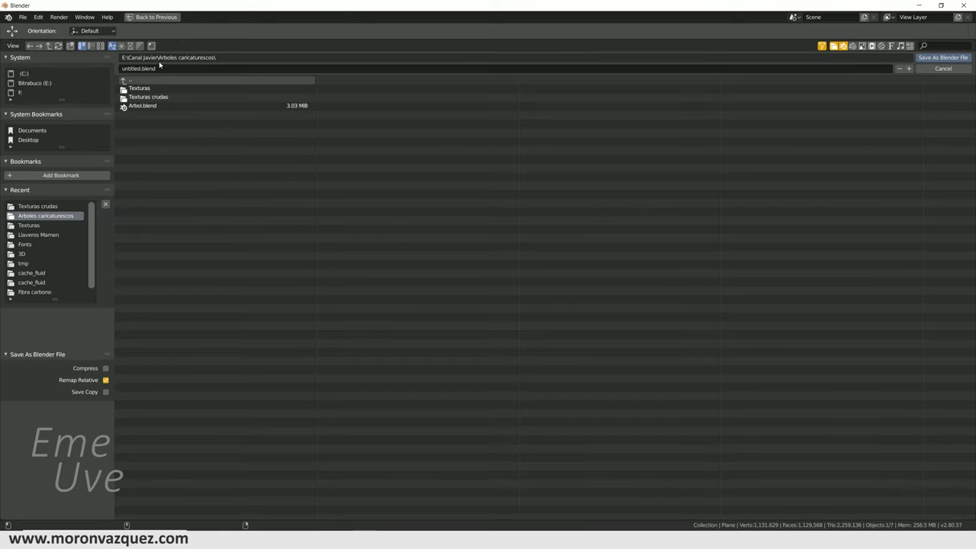
{"action": "left_click", "coordinate": [132, 105]}
{"action": "type", "text": "Arbol2"}
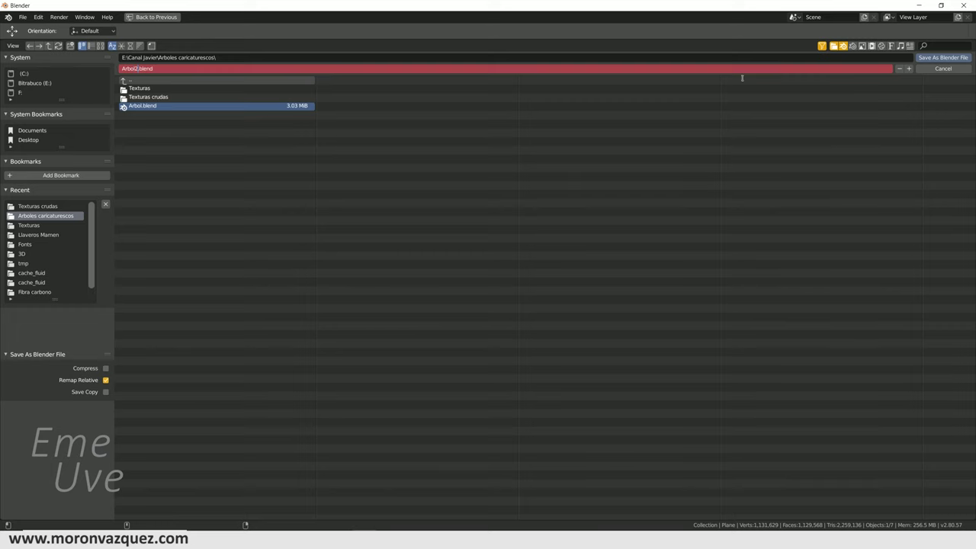
{"action": "left_click", "coordinate": [943, 58]}
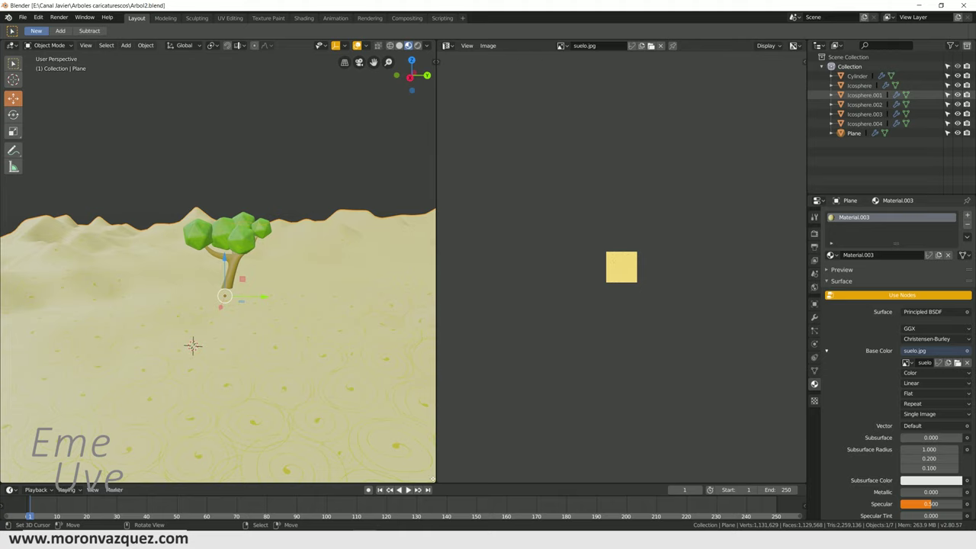
{"action": "left_click_drag", "start_coordinate": [436, 478], "coordinate": [475, 443]}
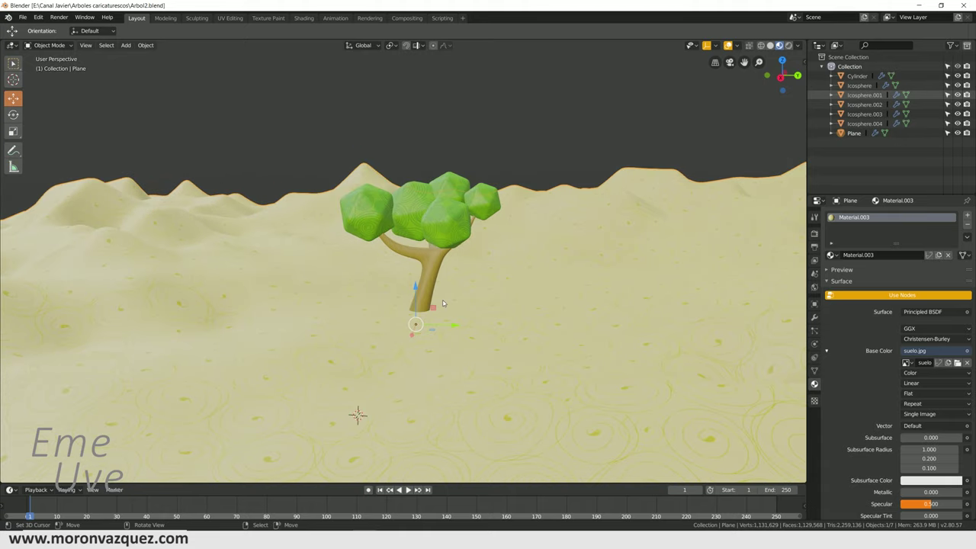
Scale the sand dune ground plane down to 0.648 and check its front edge from a few angles.
{"action": "mouse_move", "coordinate": [376, 300]}
{"action": "middle_mouse_down"}
{"action": "mouse_move", "coordinate": [529, 290]}
{"action": "mouse_move", "coordinate": [380, 303]}
{"action": "mouse_move", "coordinate": [411, 295]}
{"action": "mouse_move", "coordinate": [408, 335]}
{"action": "mouse_move", "coordinate": [384, 302]}
{"action": "middle_mouse_up"}
{"action": "scroll", "coordinate": [433, 319], "scroll_direction": "up", "scroll_amount": 3}
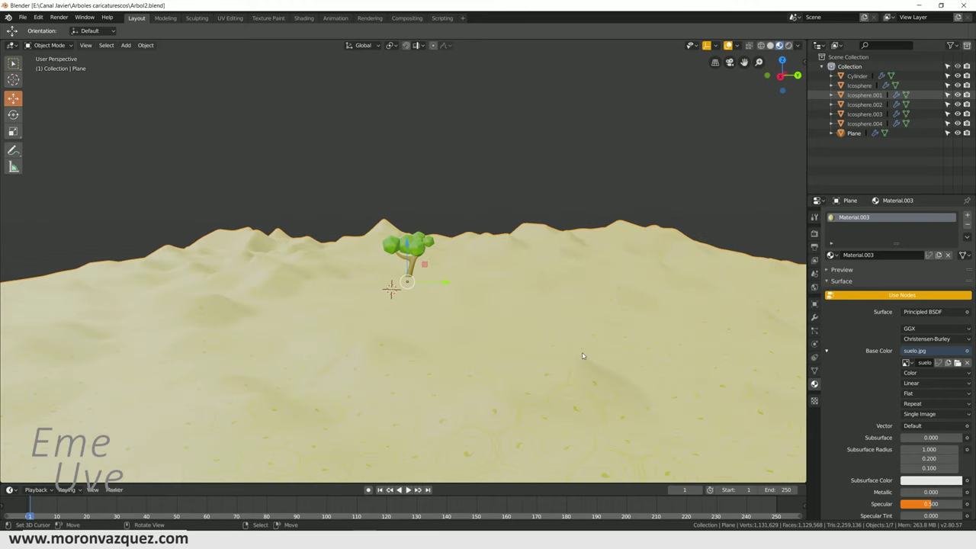
{"action": "key", "text": "s"}
{"action": "left_click", "coordinate": [521, 333]}
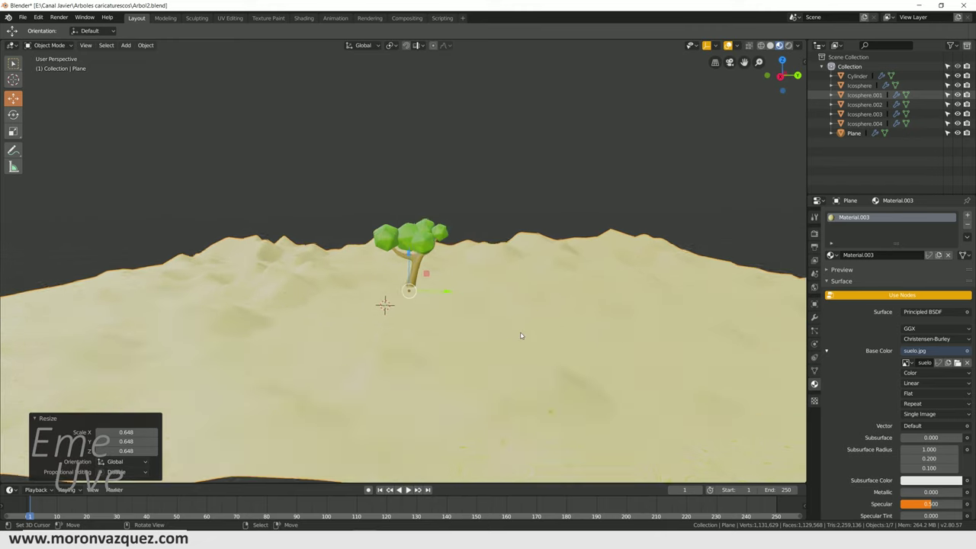
{"action": "mouse_move", "coordinate": [521, 336]}
{"action": "middle_mouse_down"}
{"action": "mouse_move", "coordinate": [516, 329]}
{"action": "mouse_move", "coordinate": [529, 324]}
{"action": "mouse_move", "coordinate": [479, 310]}
{"action": "middle_mouse_up"}
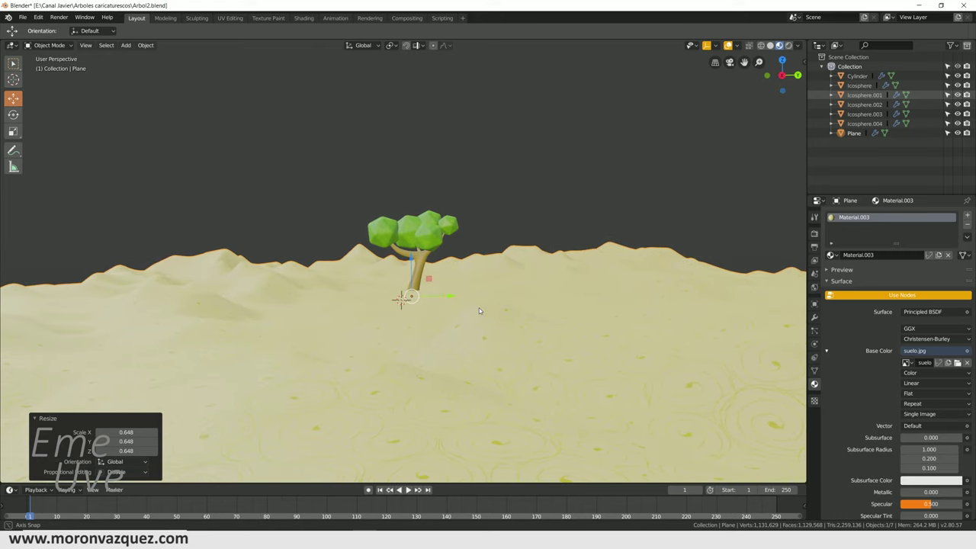
{"action": "middle_click_drag", "start_coordinate": [475, 258], "coordinate": [471, 267]}
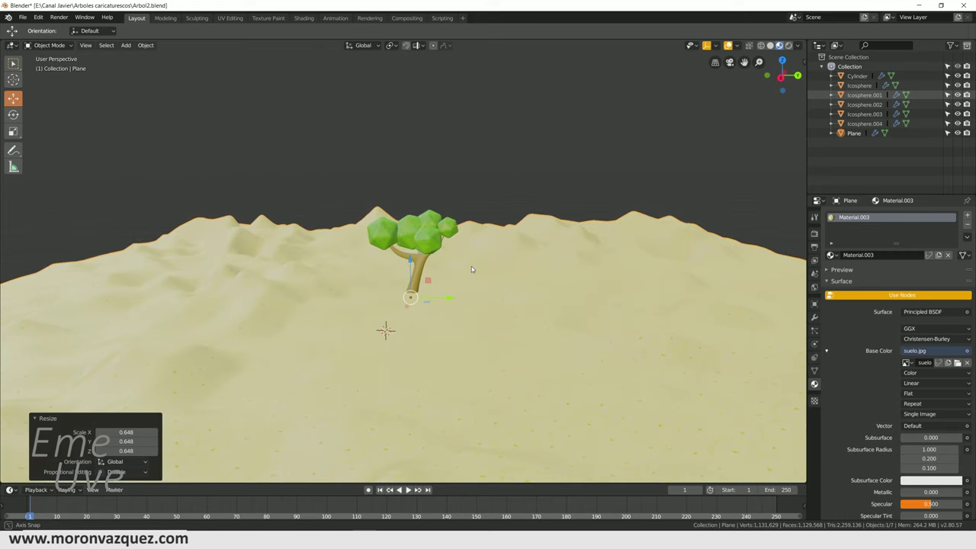
{"action": "key", "text": "shift+a"}
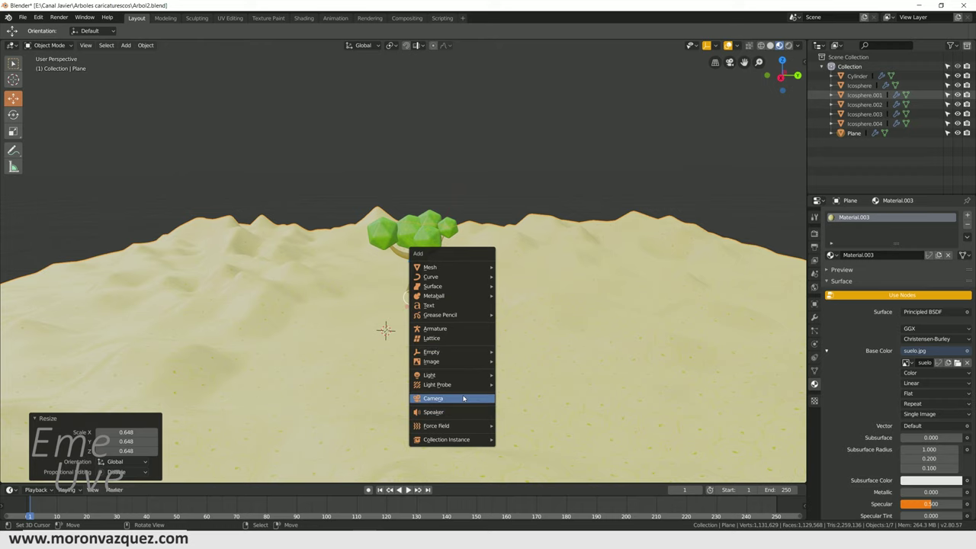
Add a camera, raise it straight up along Z, and look through it.
{"action": "left_click", "coordinate": [480, 399]}
{"action": "left_click_drag", "start_coordinate": [386, 308], "coordinate": [470, 305]}
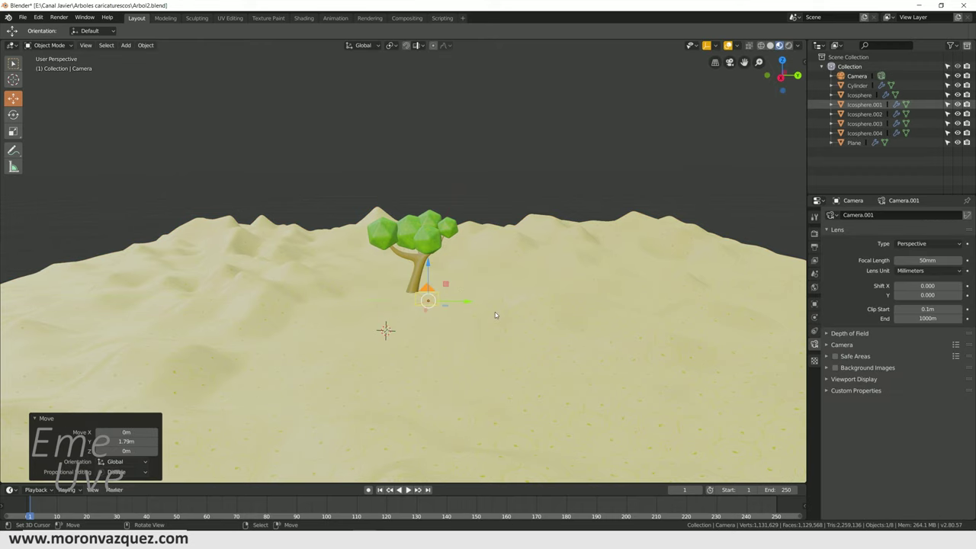
{"action": "key", "text": "KP_0"}
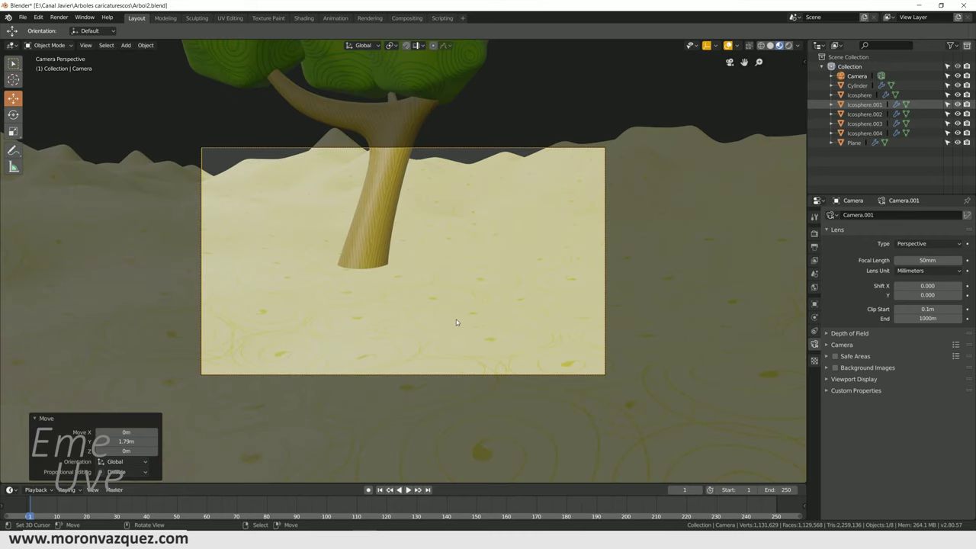
Frame the tree above the dunes in the camera view, placing the camera near 17.16, 9.84, 1.78 m.
{"action": "key", "text": "n"}
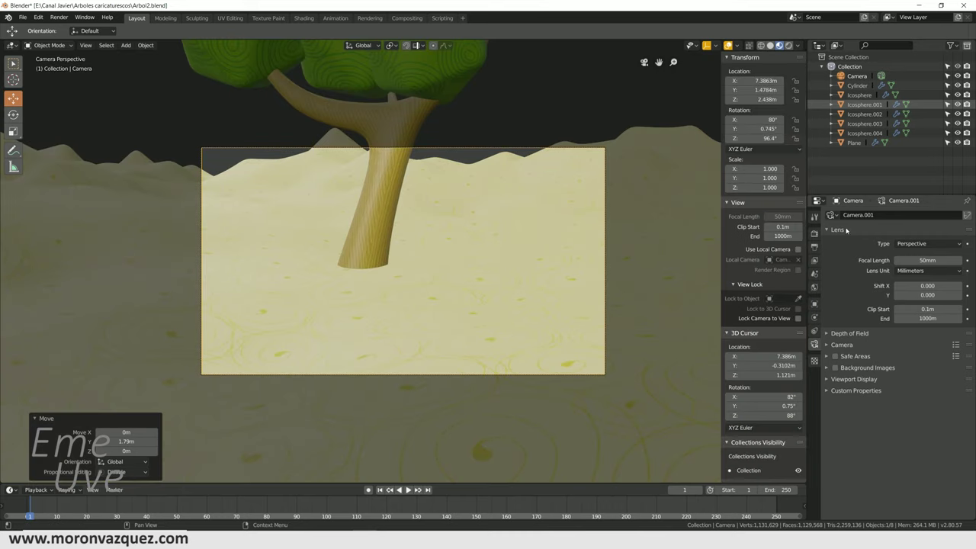
{"action": "scroll", "coordinate": [761, 355], "scroll_direction": "down", "scroll_amount": 1}
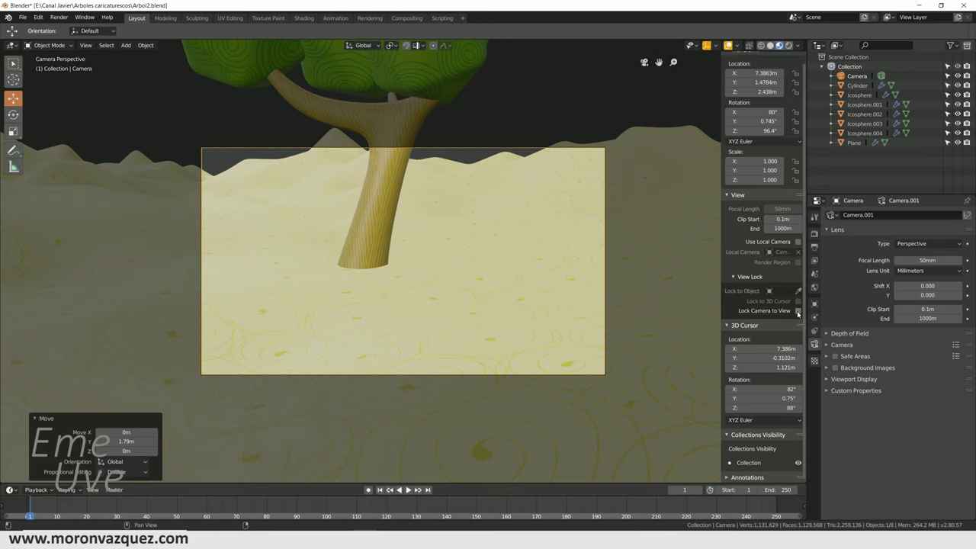
{"action": "scroll", "coordinate": [418, 258], "scroll_direction": "down", "scroll_amount": 2}
{"action": "scroll", "coordinate": [419, 259], "scroll_direction": "down", "scroll_amount": 1}
{"action": "mouse_move", "coordinate": [418, 259]}
{"action": "middle_mouse_down"}
{"action": "mouse_move", "coordinate": [413, 276]}
{"action": "mouse_move", "coordinate": [399, 277]}
{"action": "mouse_move", "coordinate": [405, 288]}
{"action": "middle_mouse_up"}
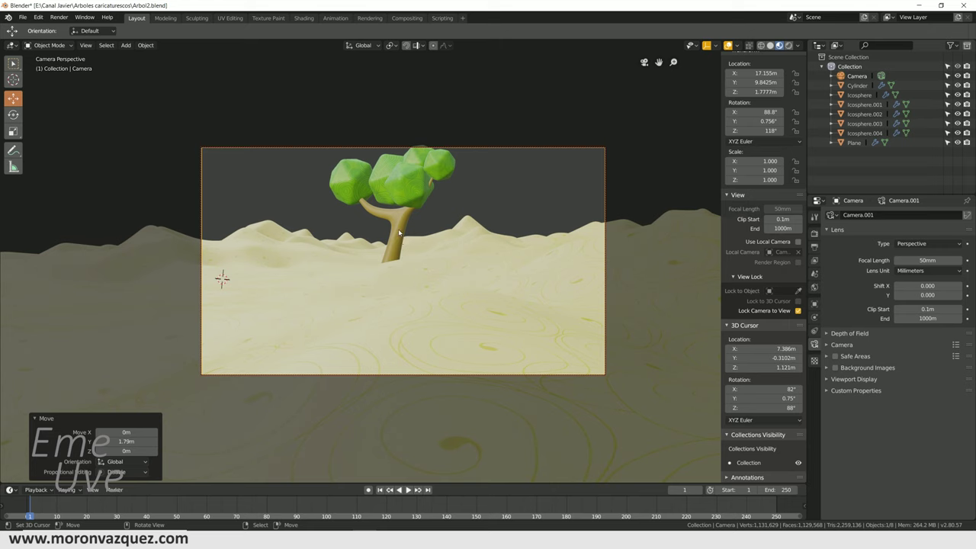
Select the tree trunk and all its leaf spheres, then give the tree a slight rotation.
{"action": "left_click", "coordinate": [398, 233]}
{"action": "left_click", "coordinate": [410, 182], "text": "shift"}
{"action": "left_click", "coordinate": [422, 184], "text": "shift"}
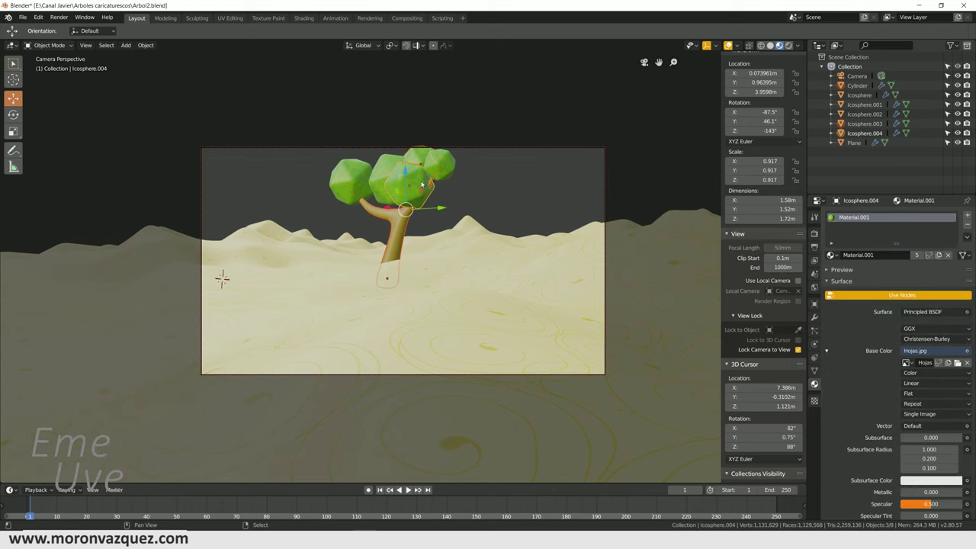
{"action": "left_click", "coordinate": [446, 167], "text": "shift"}
{"action": "left_click", "coordinate": [390, 177], "text": "shift"}
{"action": "left_click", "coordinate": [351, 182], "text": "shift"}
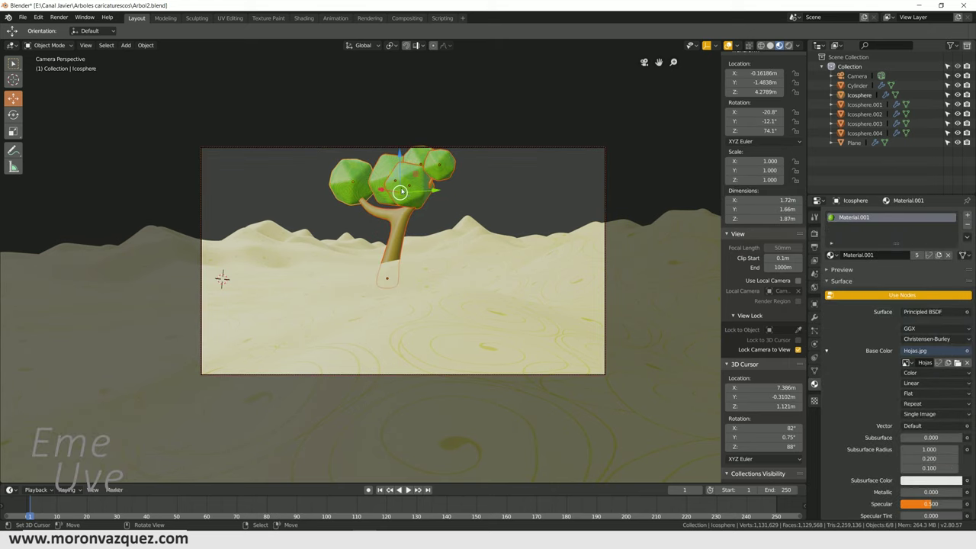
{"action": "key", "text": "r"}
{"action": "key", "text": "r"}
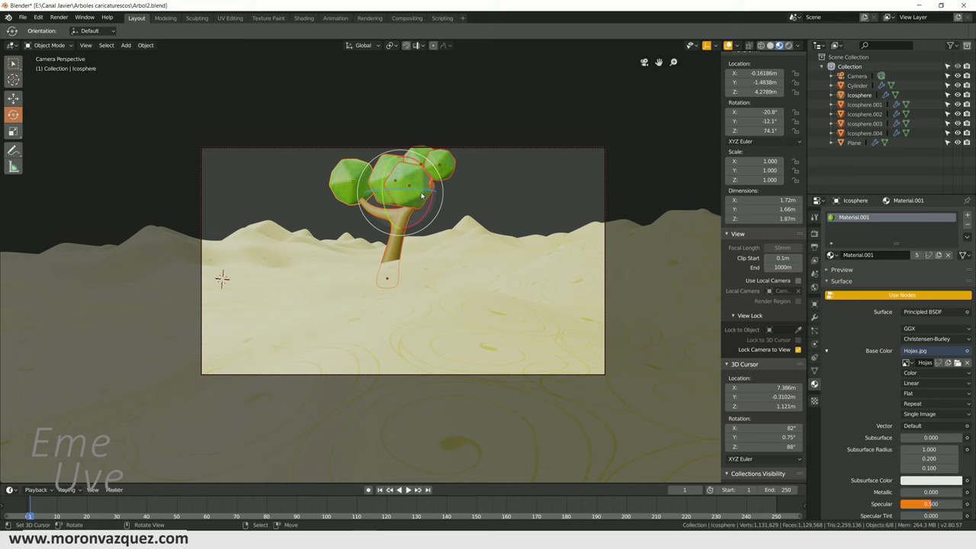
{"action": "left_click", "coordinate": [438, 185]}
{"action": "key", "text": "r"}
{"action": "left_click", "coordinate": [440, 187]}
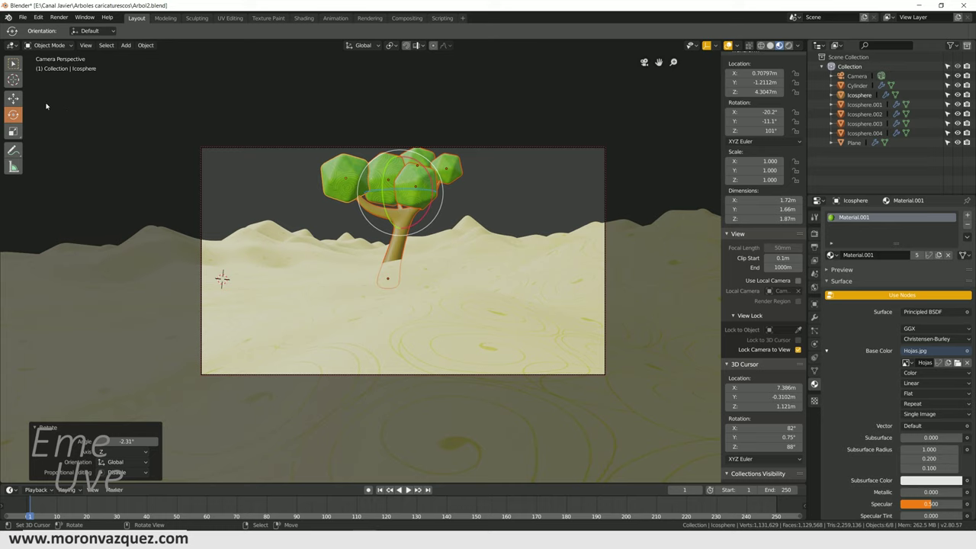
Move the tree left in the camera shot and shrink it to 0.912 scale.
{"action": "left_click", "coordinate": [13, 98]}
{"action": "left_click_drag", "start_coordinate": [436, 195], "coordinate": [333, 207]}
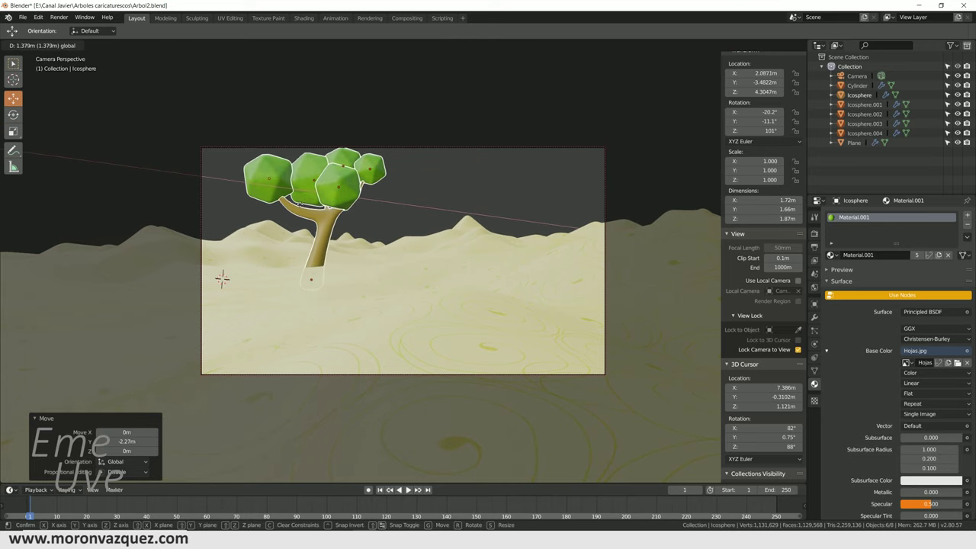
{"action": "key", "text": "s"}
{"action": "left_click", "coordinate": [432, 240]}
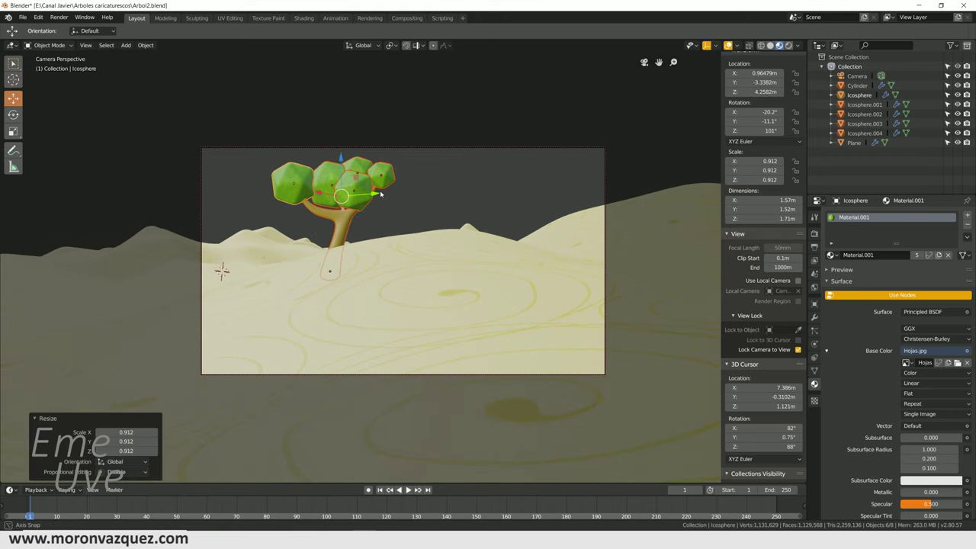
{"action": "middle_click_drag", "start_coordinate": [382, 196], "coordinate": [528, 201]}
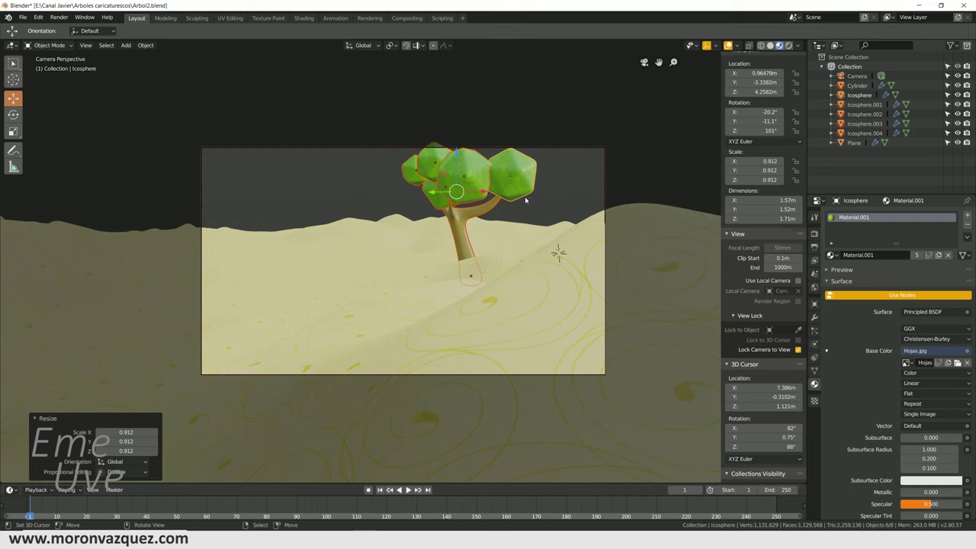
{"action": "left_click_drag", "start_coordinate": [479, 193], "coordinate": [70, 141]}
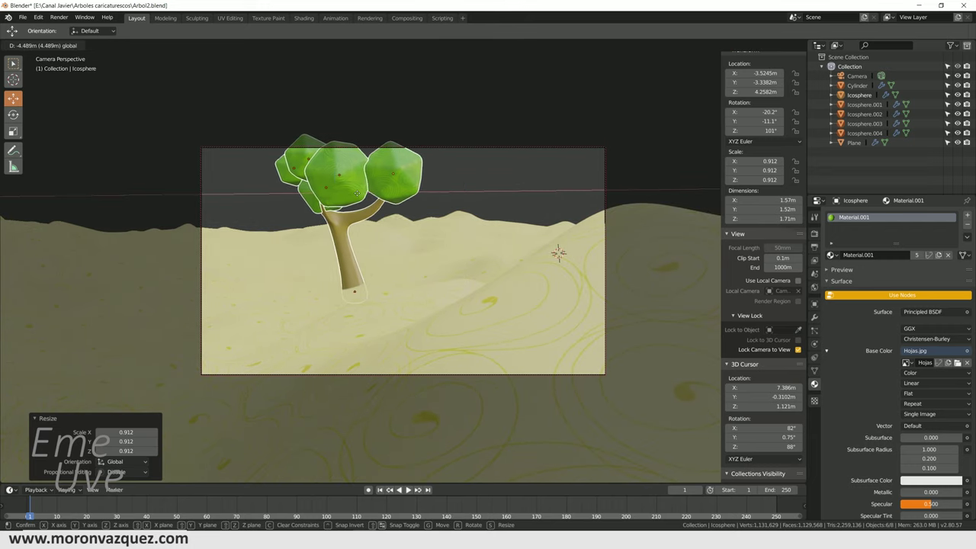
Rotate and tilt the tree to a new angle with the Rotate tool.
{"action": "left_click", "coordinate": [13, 115]}
{"action": "left_click_drag", "start_coordinate": [336, 195], "coordinate": [292, 202]}
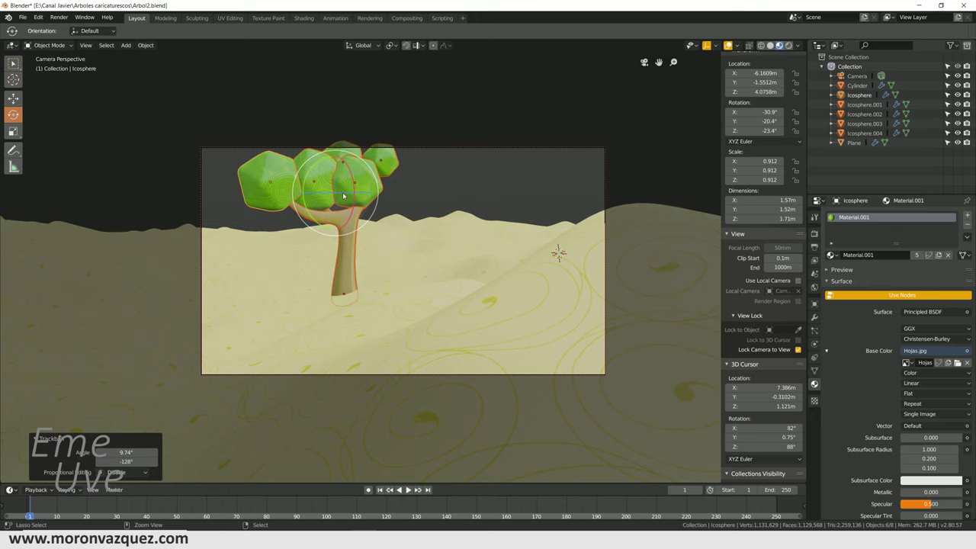
{"action": "left_click_drag", "start_coordinate": [343, 196], "coordinate": [355, 198]}
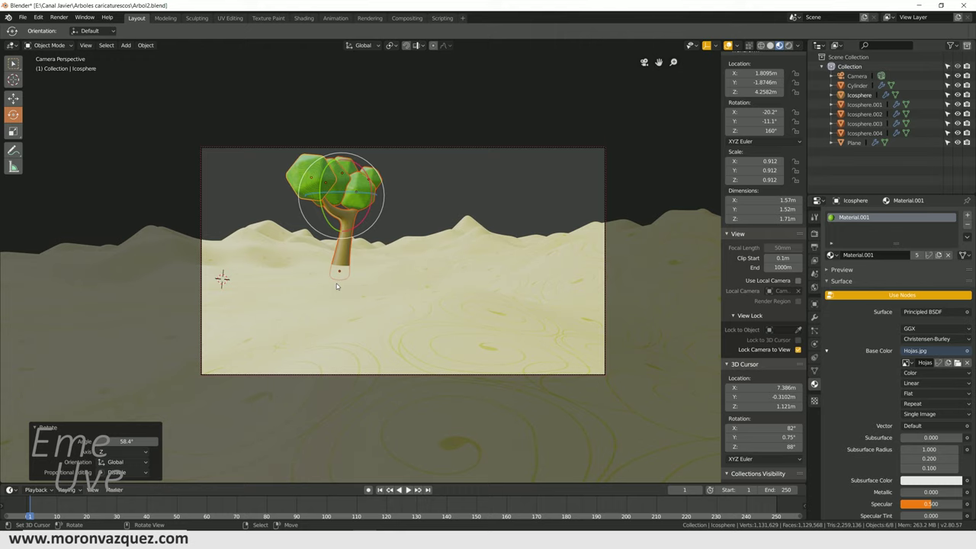
{"action": "mouse_move", "coordinate": [336, 286]}
{"action": "middle_mouse_down"}
{"action": "mouse_move", "coordinate": [471, 287]}
{"action": "mouse_move", "coordinate": [426, 314]}
{"action": "mouse_move", "coordinate": [465, 313]}
{"action": "middle_mouse_up"}
{"action": "key", "text": "r"}
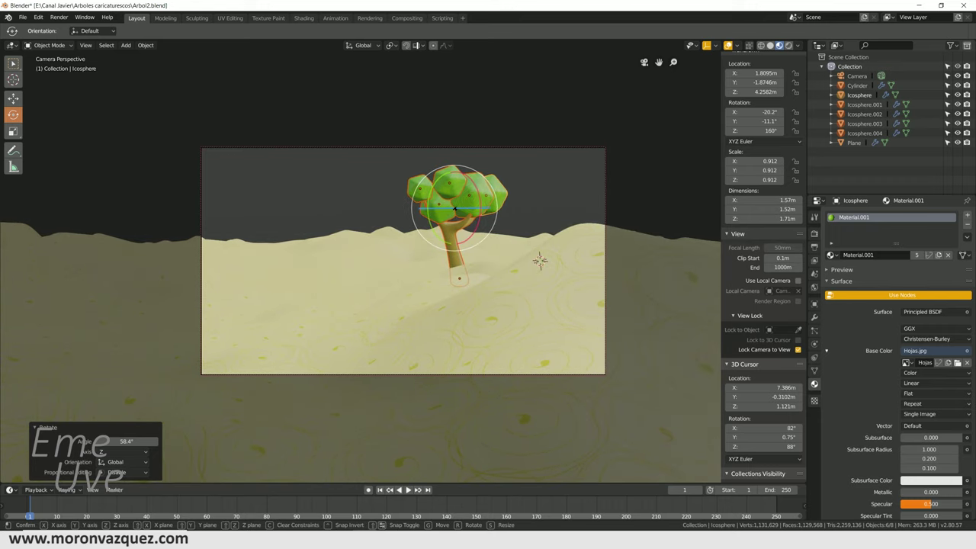
{"action": "left_click", "coordinate": [287, 205]}
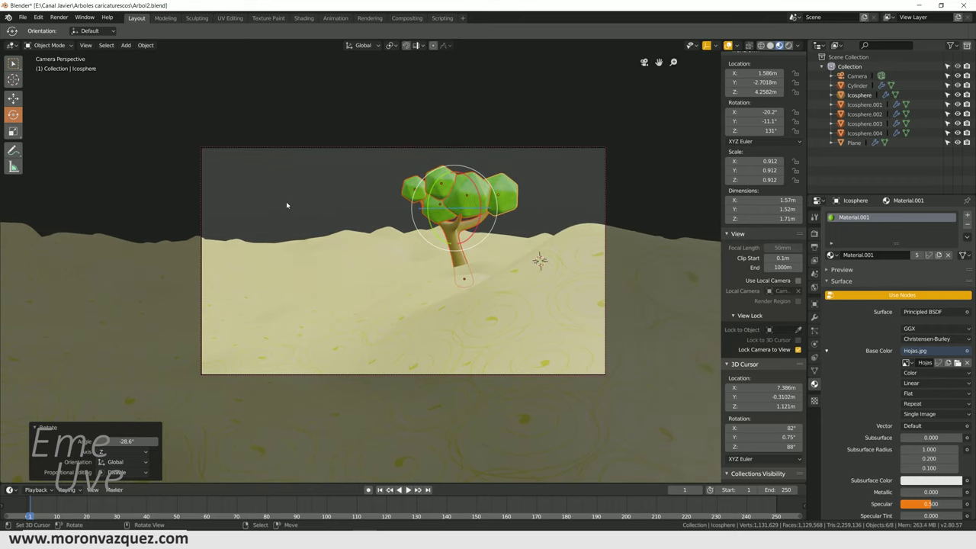
Shift the tree further left across the frame and spin it to face the camera.
{"action": "left_click", "coordinate": [14, 100]}
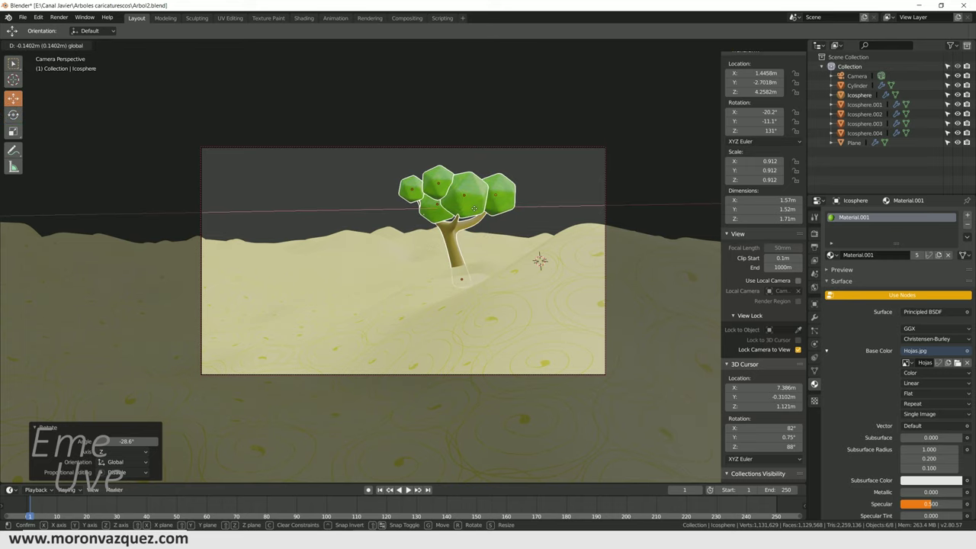
{"action": "left_click_drag", "start_coordinate": [478, 207], "coordinate": [364, 209]}
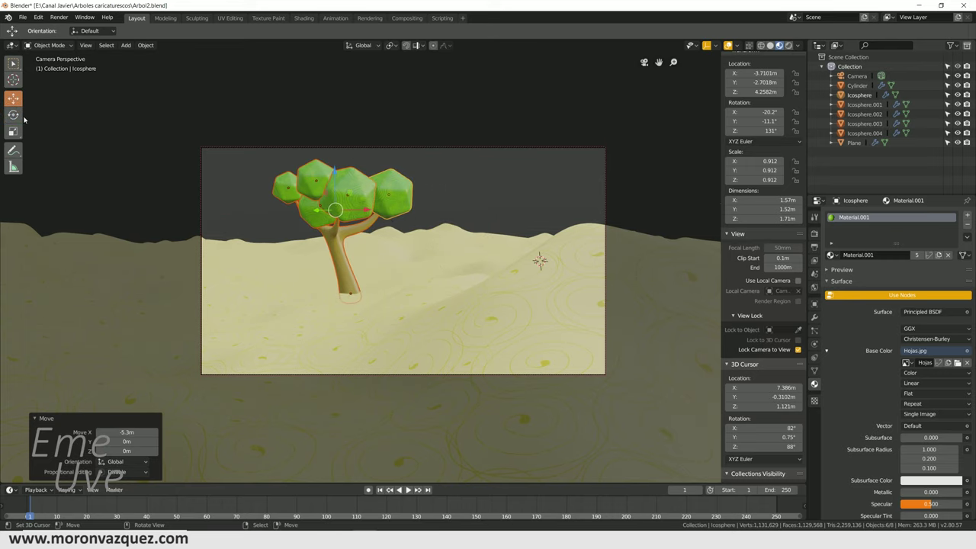
{"action": "left_click", "coordinate": [14, 114]}
{"action": "left_click_drag", "start_coordinate": [305, 196], "coordinate": [331, 42]}
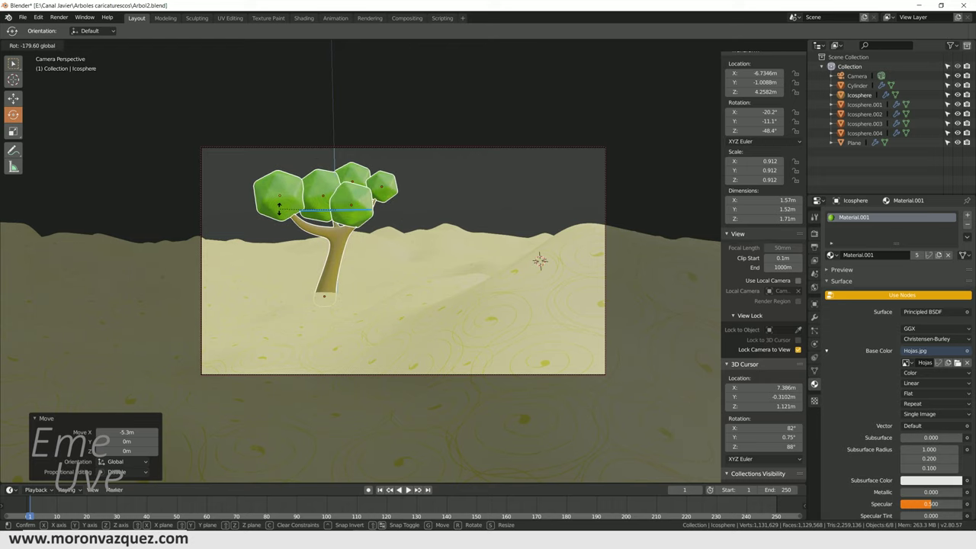
{"action": "mouse_move", "coordinate": [277, 209]}
{"action": "left_mouse_down"}
{"action": "mouse_move", "coordinate": [268, 192]}
{"action": "mouse_move", "coordinate": [284, 197]}
{"action": "left_mouse_up"}
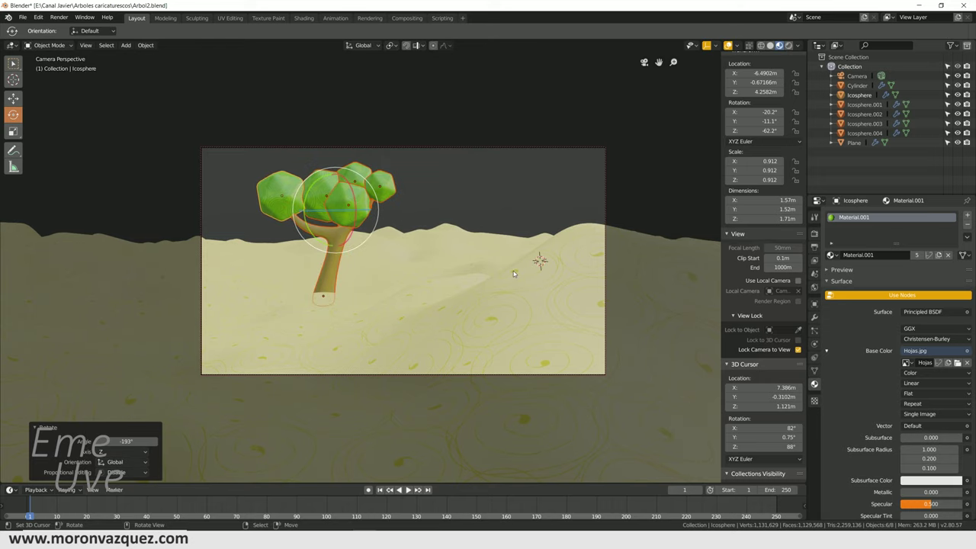
{"action": "middle_click_drag", "start_coordinate": [513, 270], "coordinate": [533, 259]}
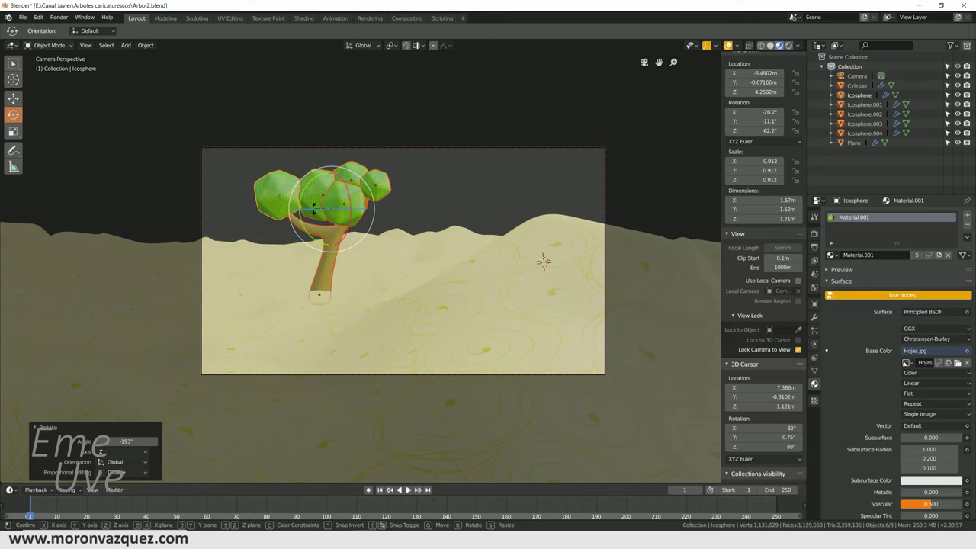
{"action": "left_click", "coordinate": [493, 277]}
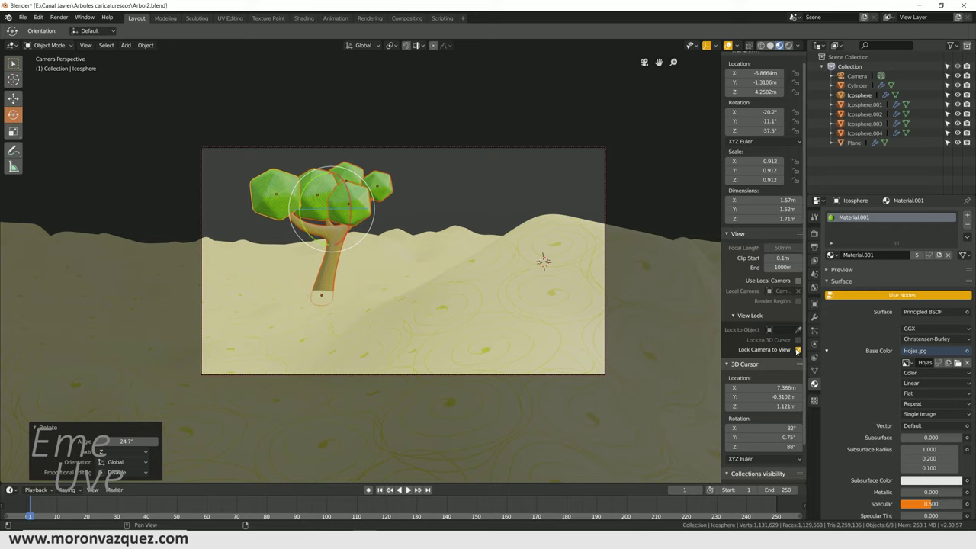
Turn the tree around its vertical axis to -41.9° in camera view.
{"action": "scroll", "coordinate": [688, 343], "scroll_direction": "down", "scroll_amount": 2}
{"action": "middle_click_drag", "start_coordinate": [688, 342], "coordinate": [353, 290]}
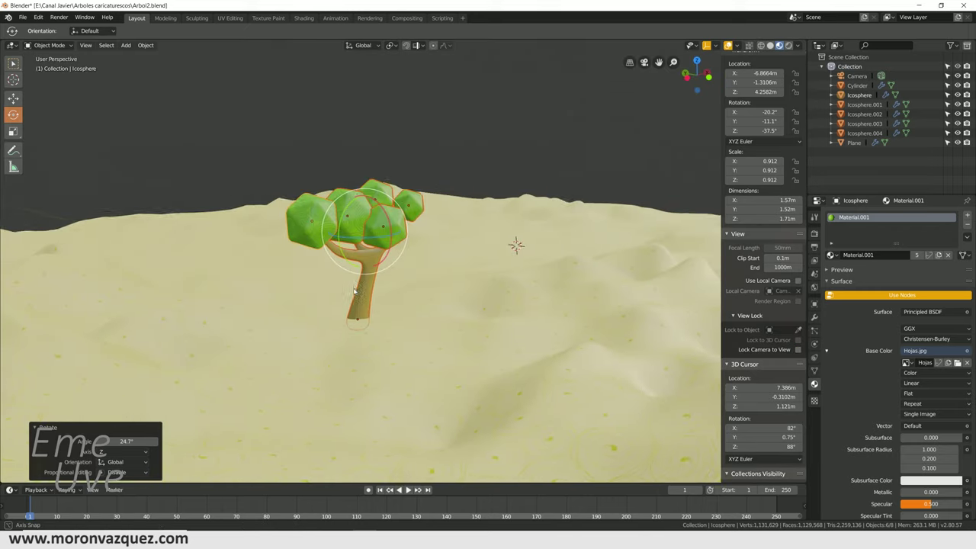
{"action": "key", "text": "KP_0"}
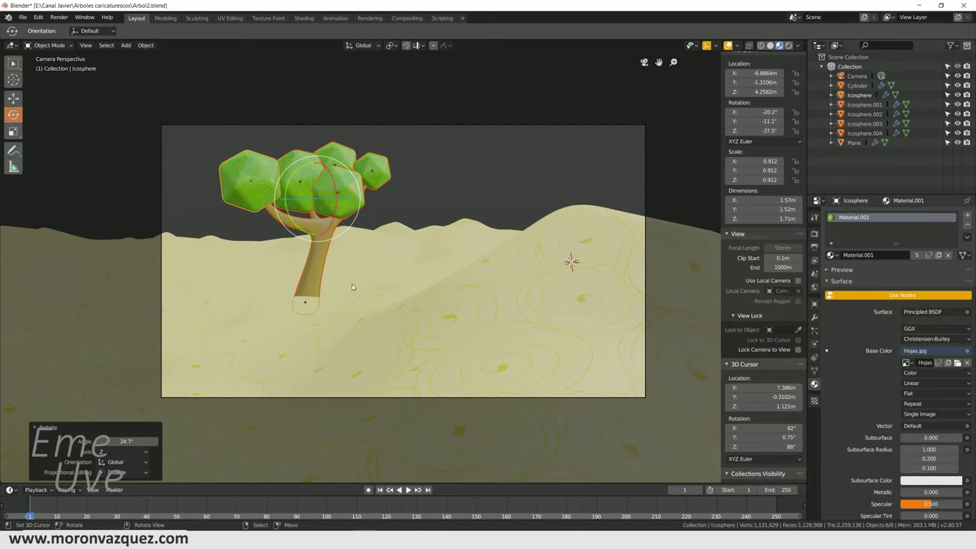
{"action": "left_click_drag", "start_coordinate": [314, 207], "coordinate": [314, 195]}
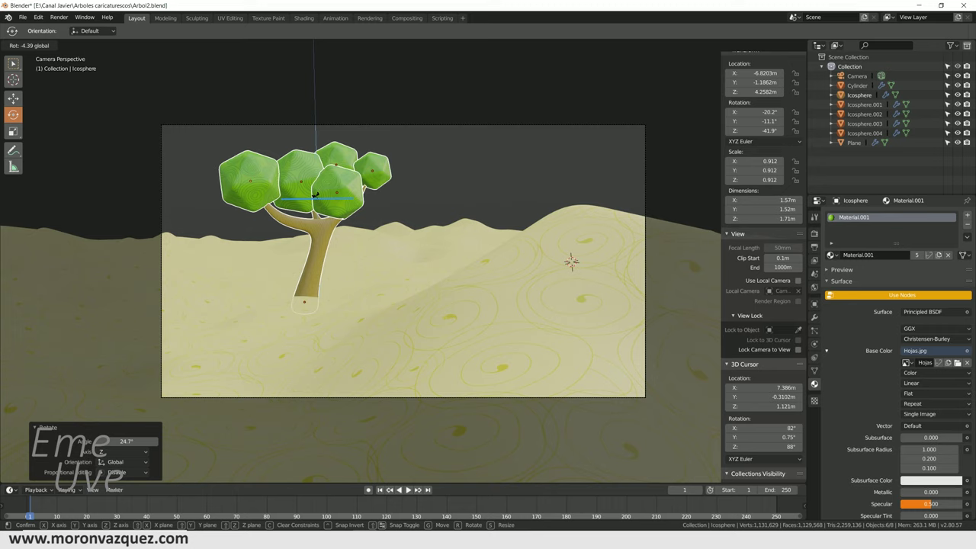
{"action": "left_click_drag", "start_coordinate": [313, 195], "coordinate": [330, 193]}
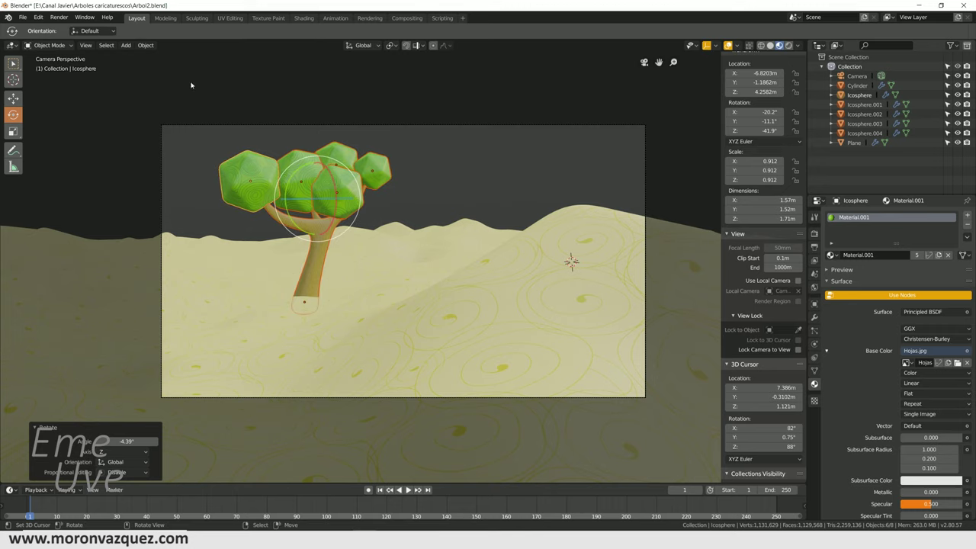
Save the blend file and return to the camera view.
{"action": "left_click", "coordinate": [23, 17]}
{"action": "left_click", "coordinate": [51, 93]}
{"action": "middle_click_drag", "start_coordinate": [512, 223], "coordinate": [410, 220]}
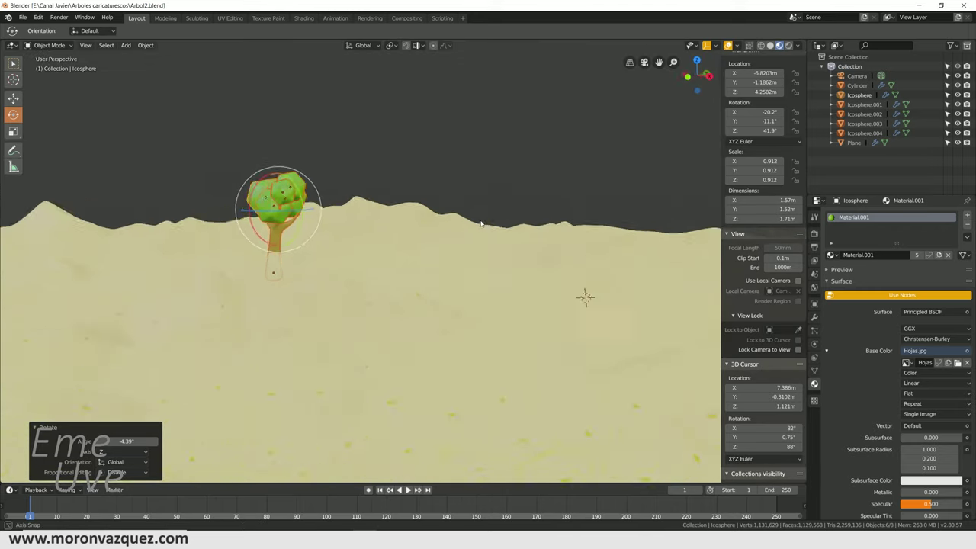
{"action": "middle_click_drag", "start_coordinate": [410, 220], "coordinate": [510, 216]}
{"action": "key", "text": "KP_0"}
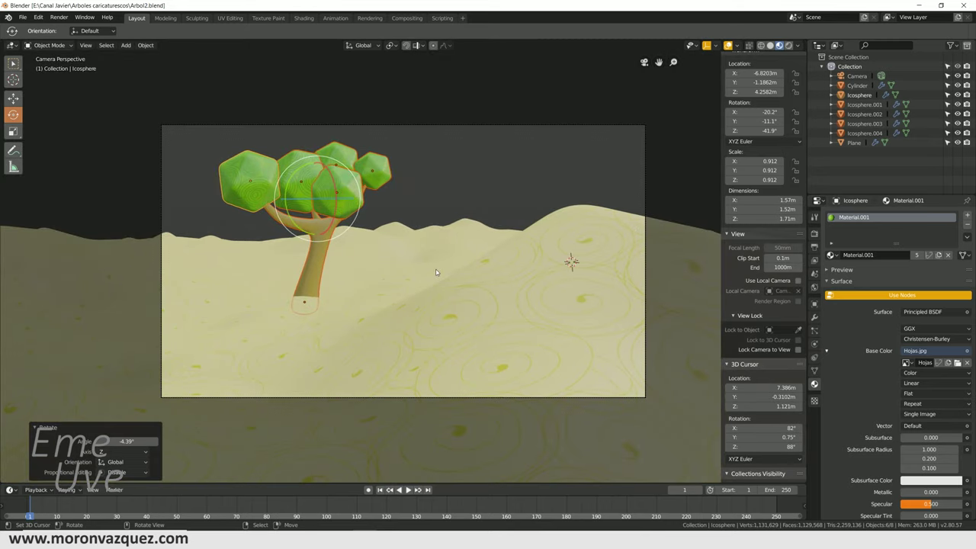
{"action": "key", "text": "shift+a"}
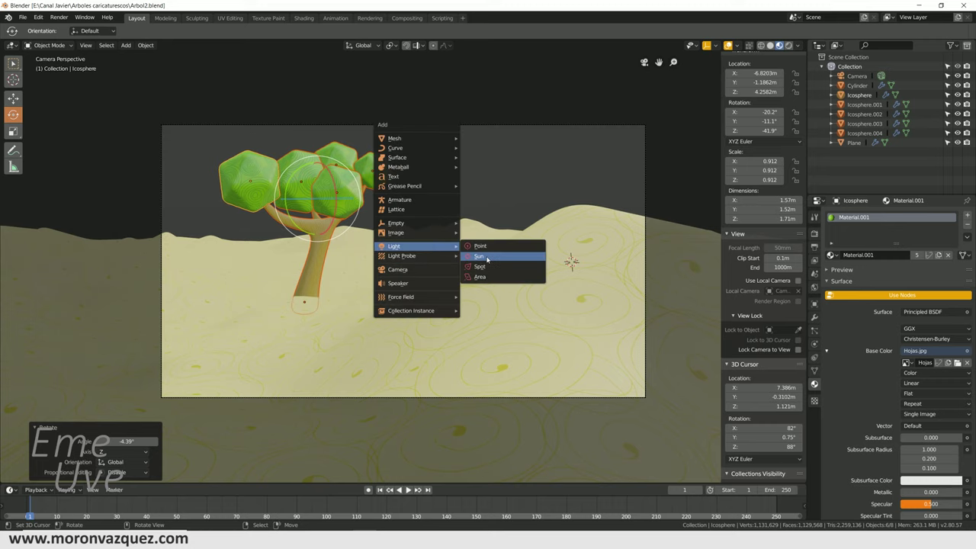
Add a Sun light and raise it high above the dunes along Z.
{"action": "left_click", "coordinate": [478, 256]}
{"action": "left_click", "coordinate": [18, 102]}
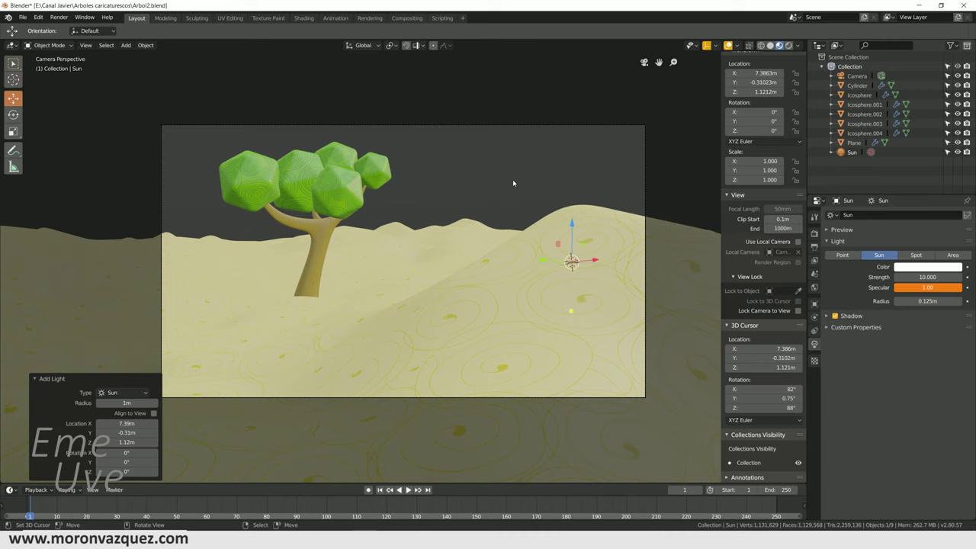
{"action": "left_click_drag", "start_coordinate": [573, 225], "coordinate": [576, 150]}
{"action": "middle_click_drag", "start_coordinate": [612, 203], "coordinate": [607, 218]}
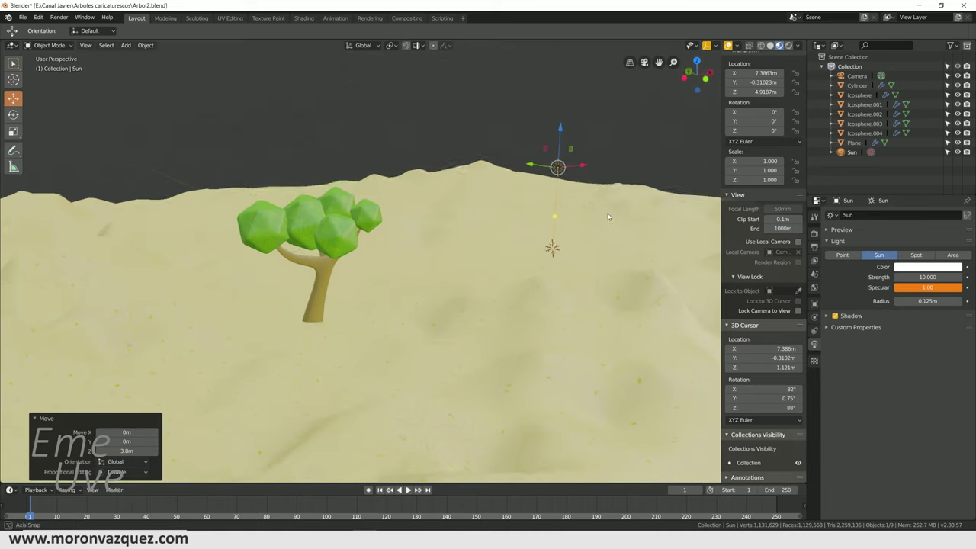
{"action": "scroll", "coordinate": [609, 218], "scroll_direction": "down", "scroll_amount": 2}
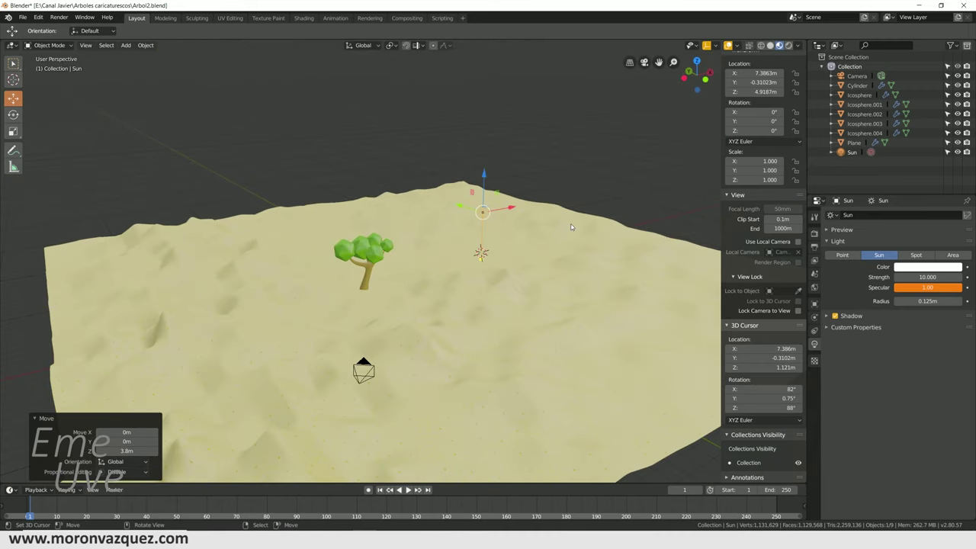
{"action": "middle_click_drag", "start_coordinate": [579, 229], "coordinate": [541, 263]}
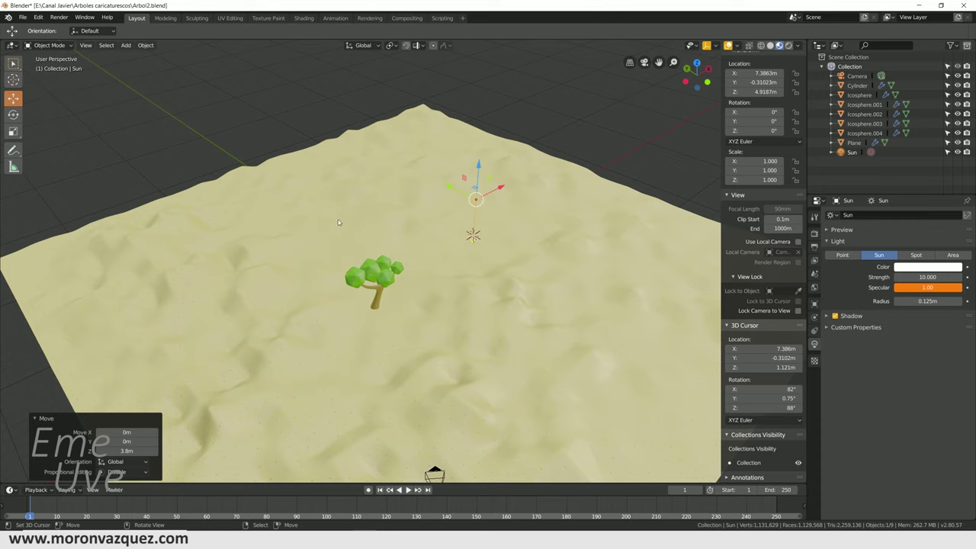
{"action": "middle_click_drag", "start_coordinate": [338, 222], "coordinate": [386, 241]}
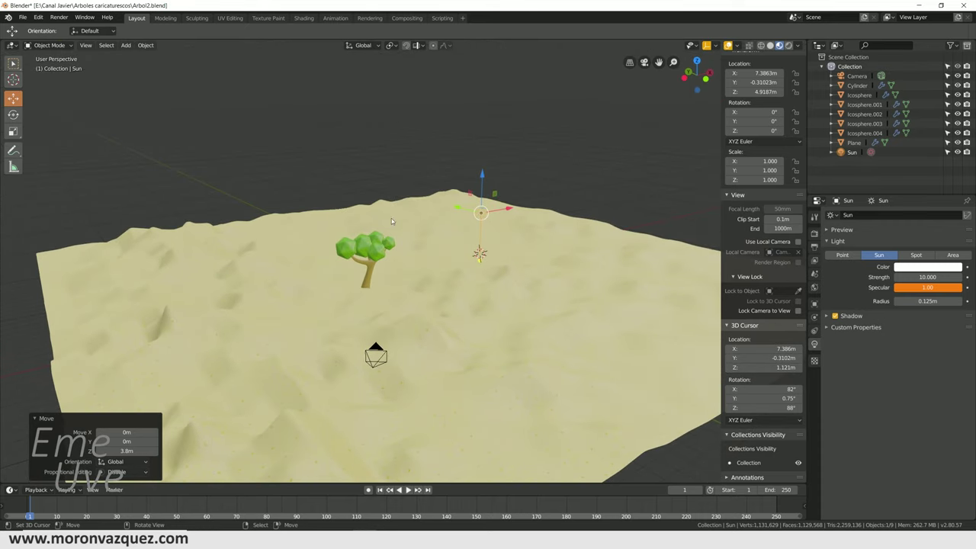
Angle the sun across the terrain to about 96.7°, 79°, 62.1° and preview rendered lighting.
{"action": "left_click", "coordinate": [13, 115]}
{"action": "mouse_move", "coordinate": [468, 193]}
{"action": "left_mouse_down"}
{"action": "mouse_move", "coordinate": [478, 174]}
{"action": "mouse_move", "coordinate": [526, 157]}
{"action": "left_mouse_up"}
{"action": "left_click_drag", "start_coordinate": [499, 219], "coordinate": [459, 272]}
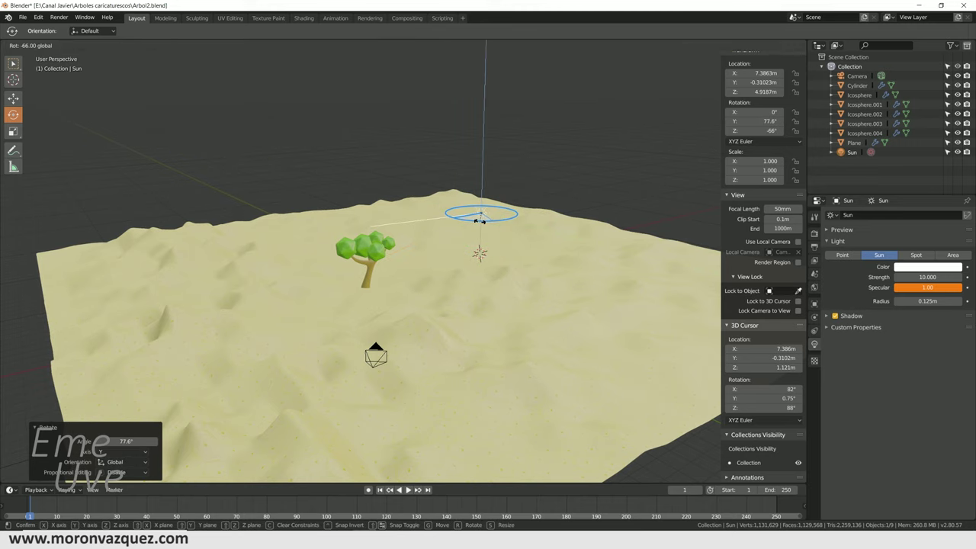
{"action": "middle_click_drag", "start_coordinate": [459, 273], "coordinate": [462, 322]}
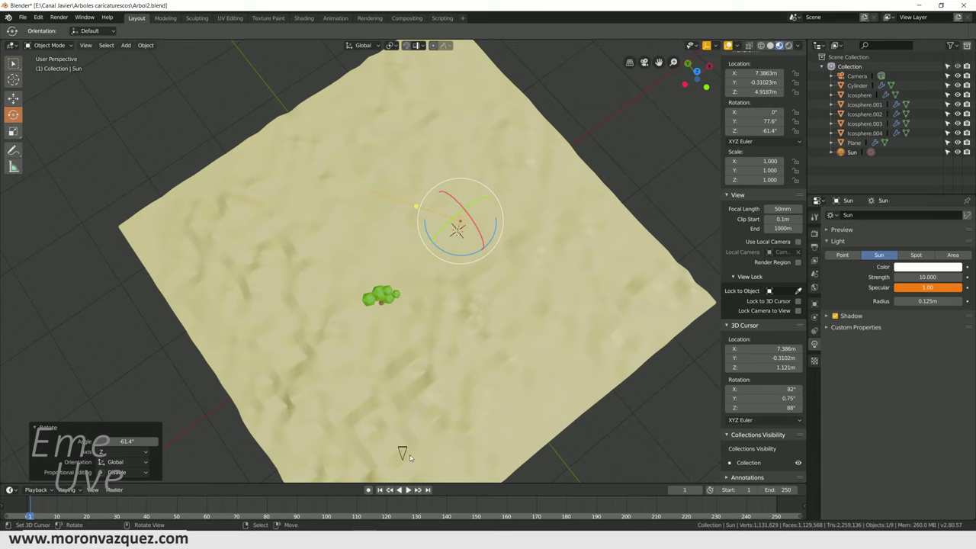
{"action": "left_click_drag", "start_coordinate": [459, 254], "coordinate": [447, 267]}
{"action": "middle_click_drag", "start_coordinate": [155, 120], "coordinate": [392, 175]}
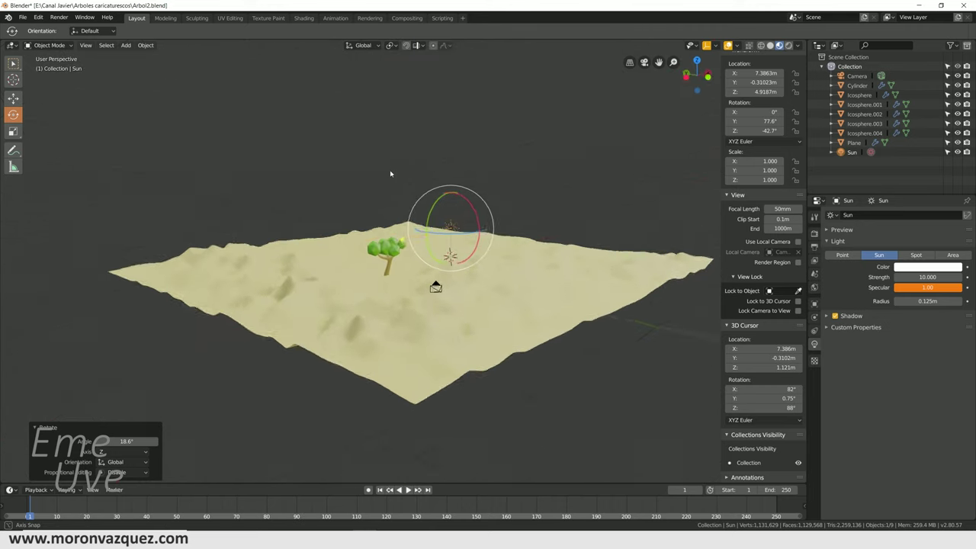
{"action": "left_click_drag", "start_coordinate": [474, 214], "coordinate": [477, 216]}
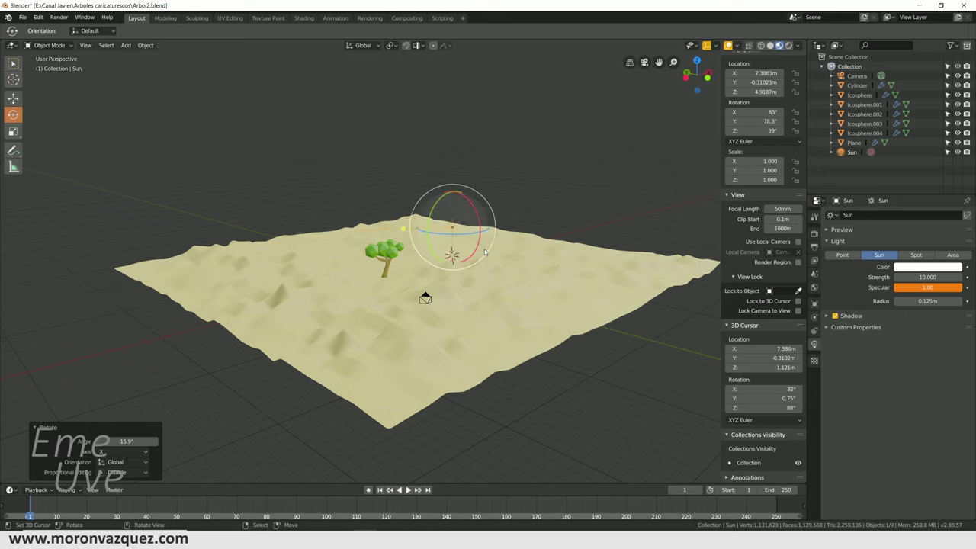
{"action": "middle_click_drag", "start_coordinate": [477, 216], "coordinate": [472, 268]}
{"action": "mouse_move", "coordinate": [454, 242]}
{"action": "left_mouse_down"}
{"action": "mouse_move", "coordinate": [428, 239]}
{"action": "mouse_move", "coordinate": [444, 226]}
{"action": "left_mouse_up"}
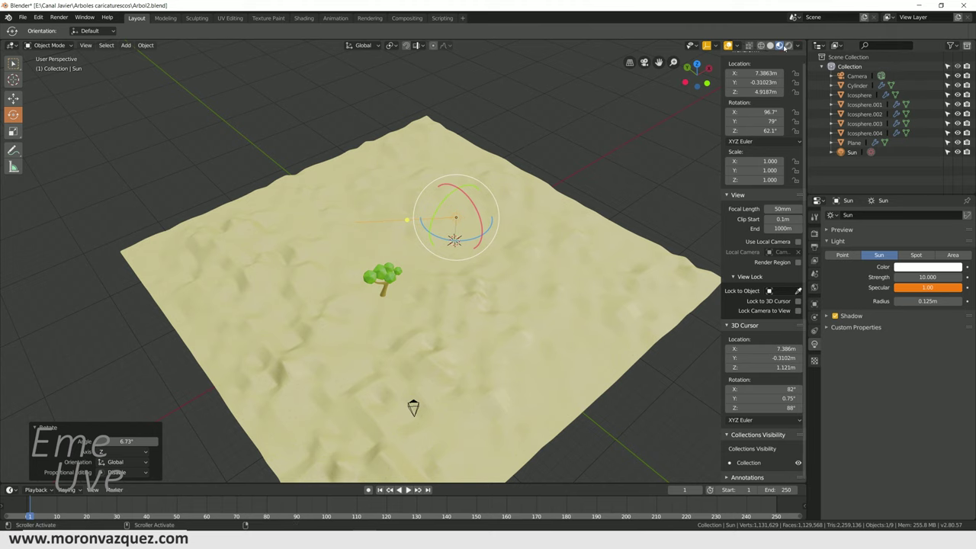
{"action": "left_click", "coordinate": [789, 45]}
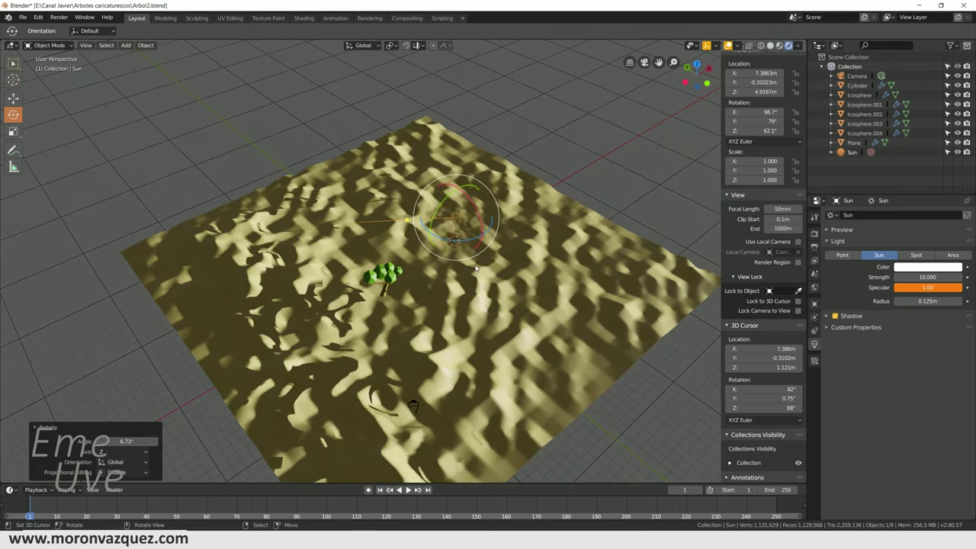
In camera view, swing the sun to -39.4°, 72.4°, -72.8° to change the shadow direction.
{"action": "key", "text": "KP_0"}
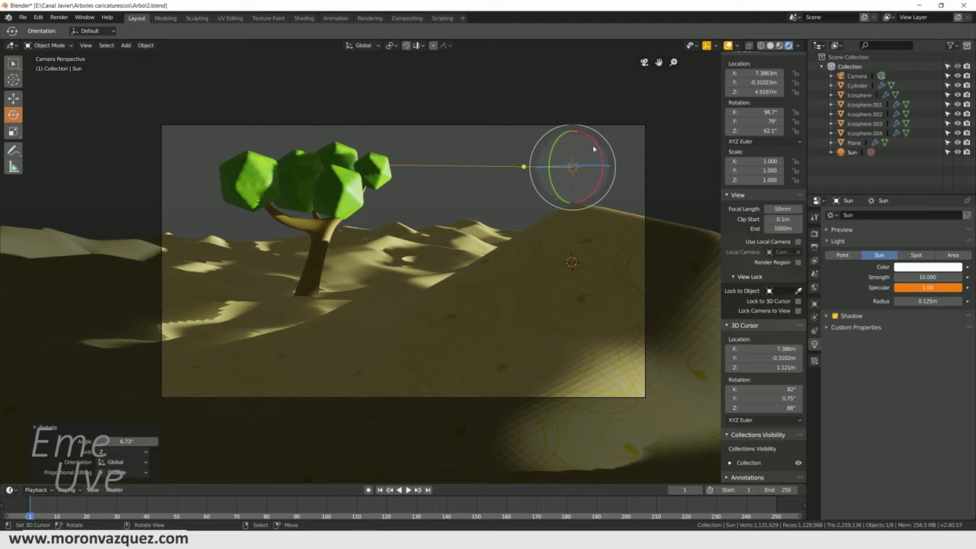
{"action": "left_click_drag", "start_coordinate": [597, 140], "coordinate": [590, 112]}
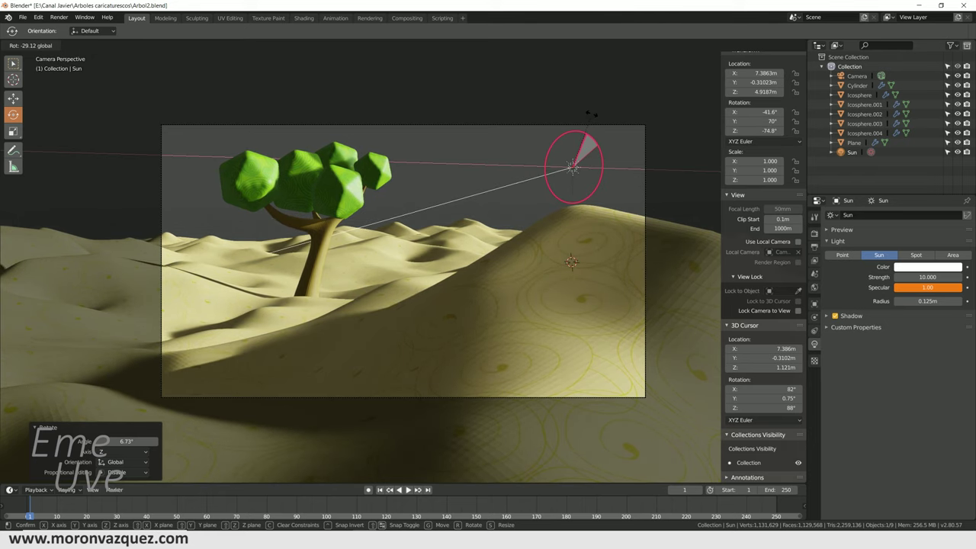
{"action": "left_click_drag", "start_coordinate": [589, 110], "coordinate": [590, 110]}
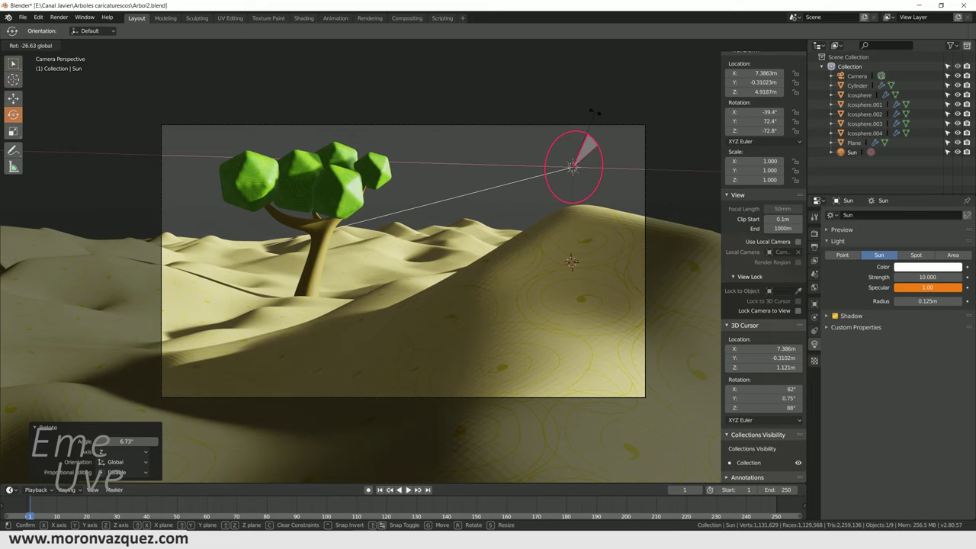
{"action": "left_click", "coordinate": [589, 114]}
Tint the sun light warm peach (hue 0.076, saturation 0.452) and save the file.
{"action": "left_click", "coordinate": [919, 268]}
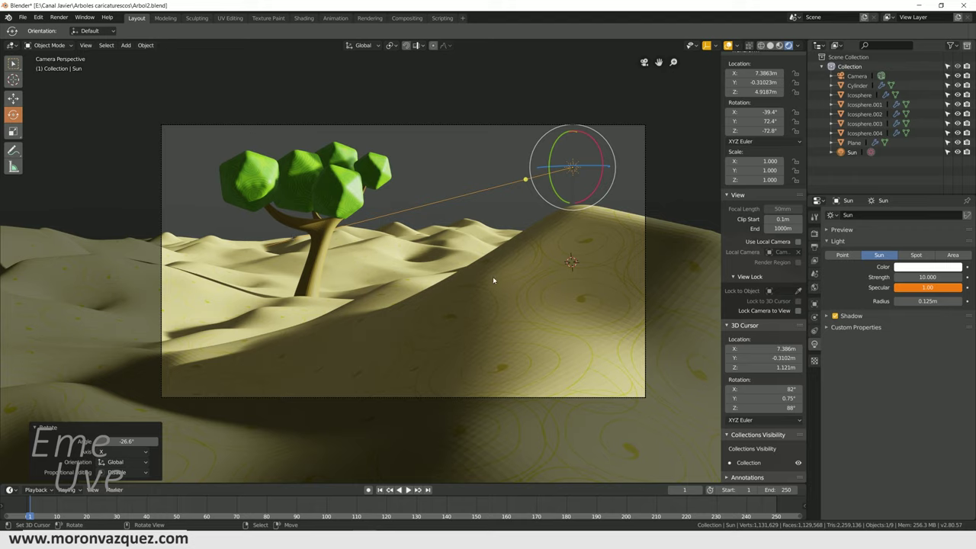
{"action": "left_click", "coordinate": [939, 267]}
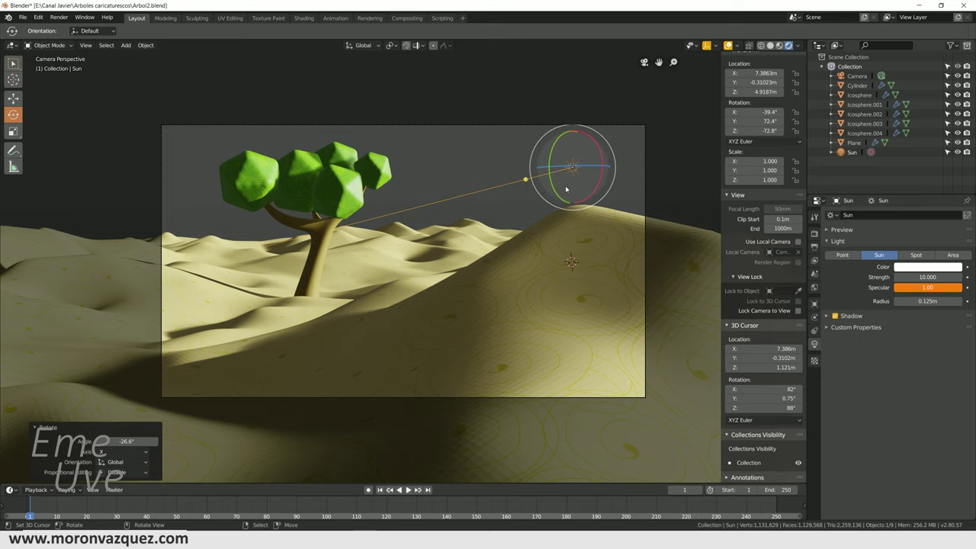
{"action": "left_click", "coordinate": [921, 272]}
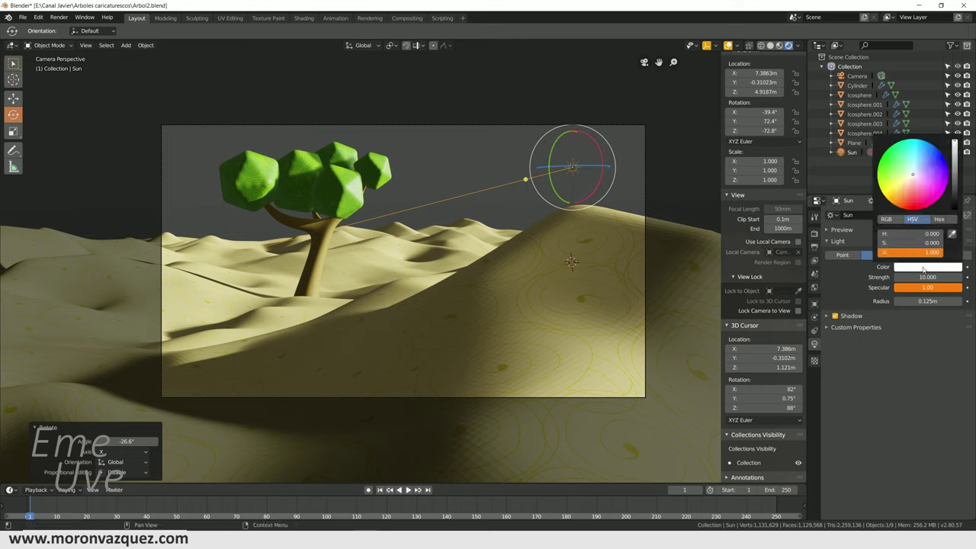
{"action": "left_click", "coordinate": [905, 186]}
{"action": "left_click_drag", "start_coordinate": [907, 186], "coordinate": [902, 187]}
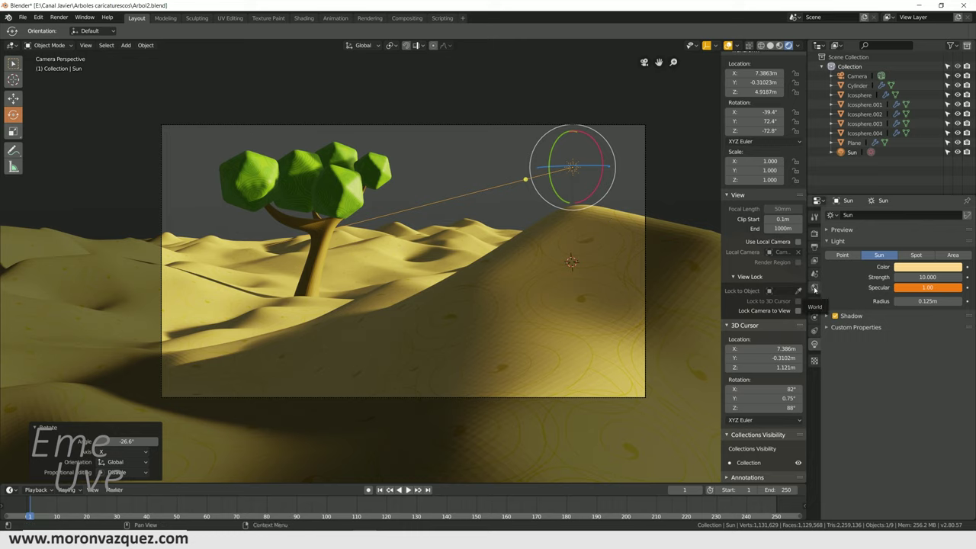
{"action": "left_click", "coordinate": [22, 17]}
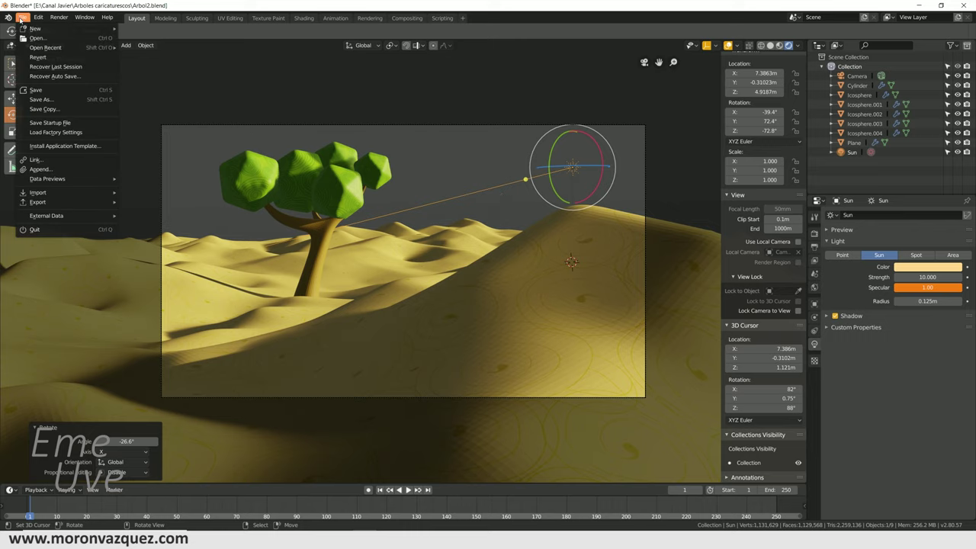
{"action": "left_click", "coordinate": [36, 90]}
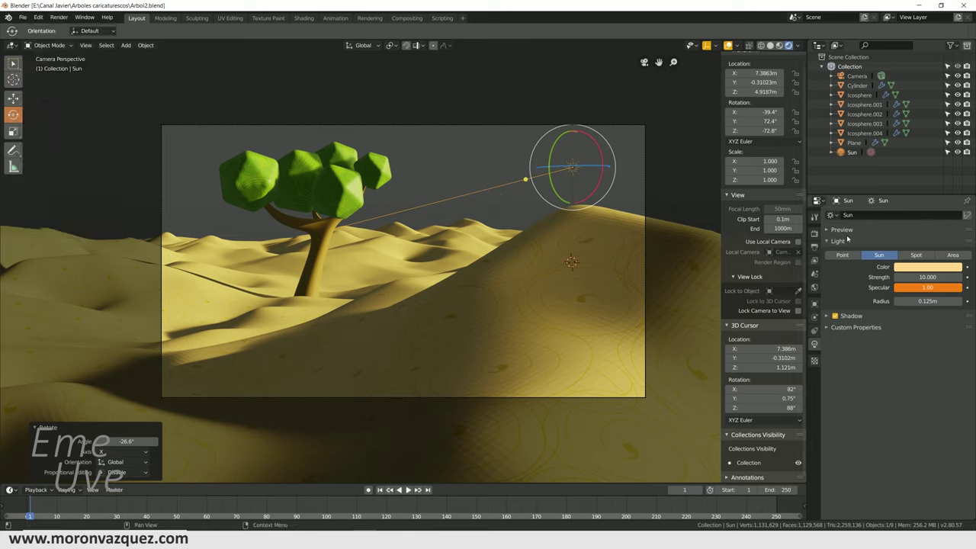
Set the render engine to Cycles with GPU Compute as the device.
{"action": "left_click", "coordinate": [814, 234]}
{"action": "left_click", "coordinate": [914, 215]}
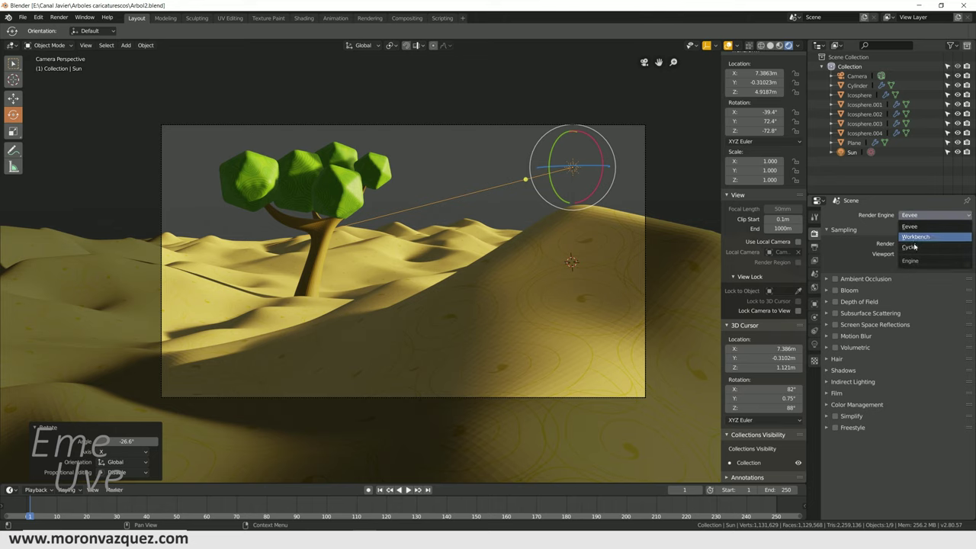
{"action": "left_click", "coordinate": [913, 247]}
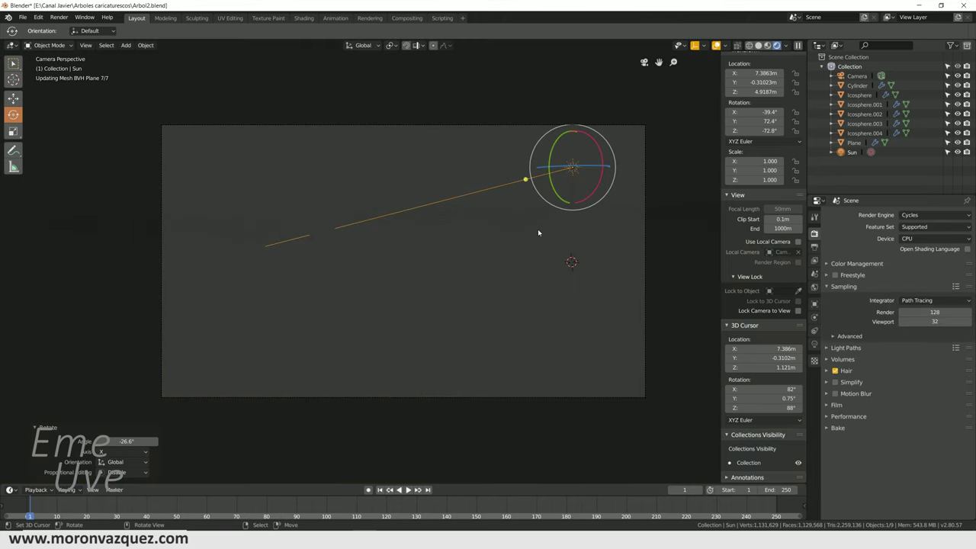
{"action": "left_click", "coordinate": [918, 239]}
{"action": "left_click", "coordinate": [907, 261]}
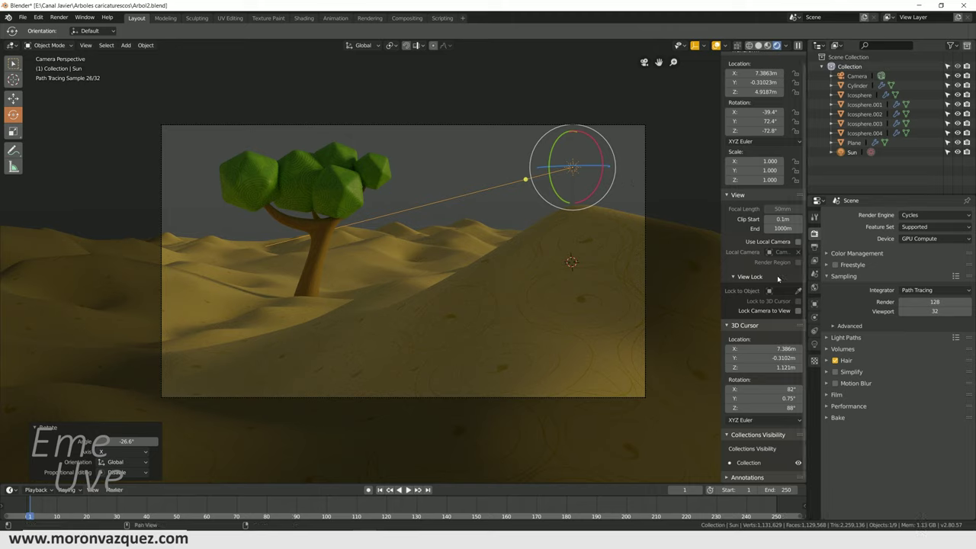
Enable Use Nodes on the sun light and raise its emission strength to 8.9.
{"action": "left_click", "coordinate": [813, 343]}
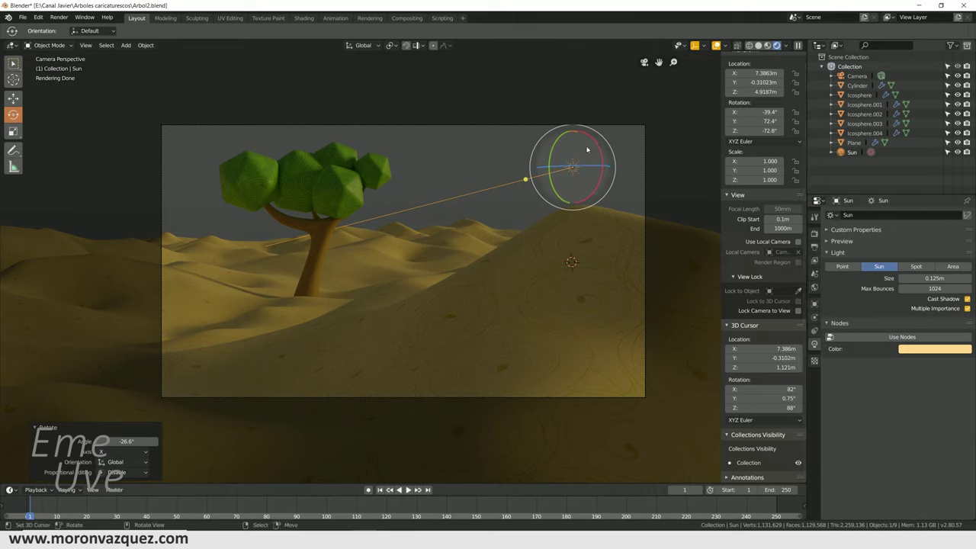
{"action": "left_click", "coordinate": [888, 338]}
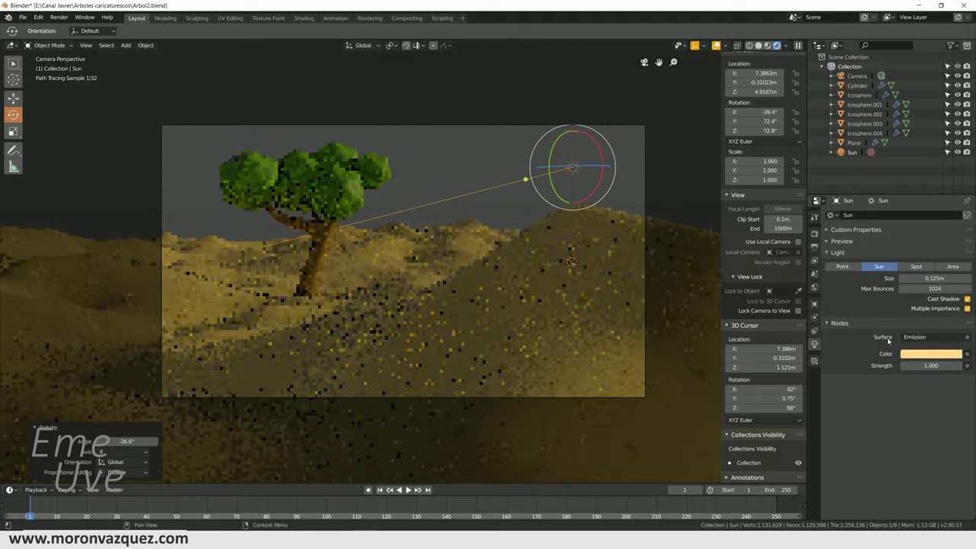
{"action": "mouse_move", "coordinate": [931, 365]}
{"action": "left_mouse_down"}
{"action": "mouse_move", "coordinate": [962, 365]}
{"action": "mouse_move", "coordinate": [909, 363]}
{"action": "left_mouse_up"}
{"action": "type", "text": "8.900"}
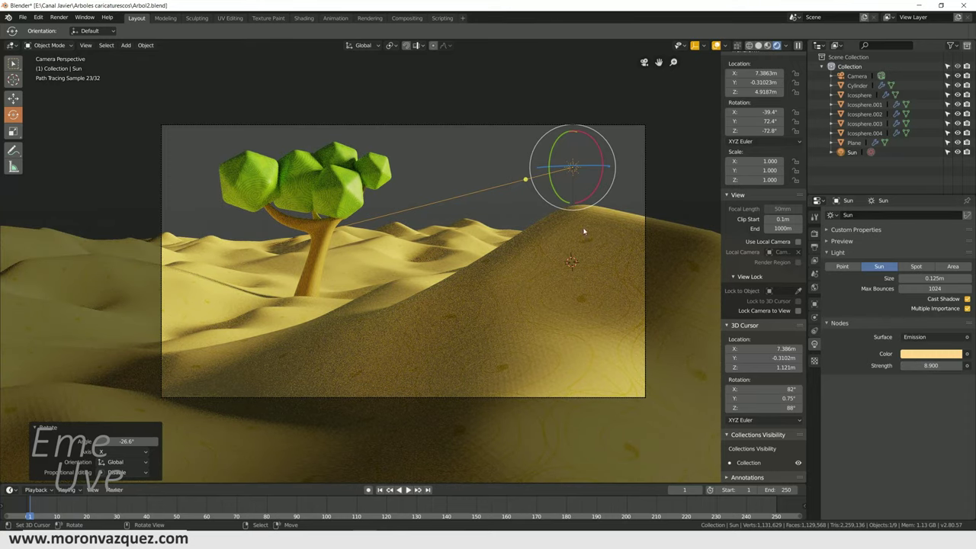
{"action": "left_click", "coordinate": [814, 288]}
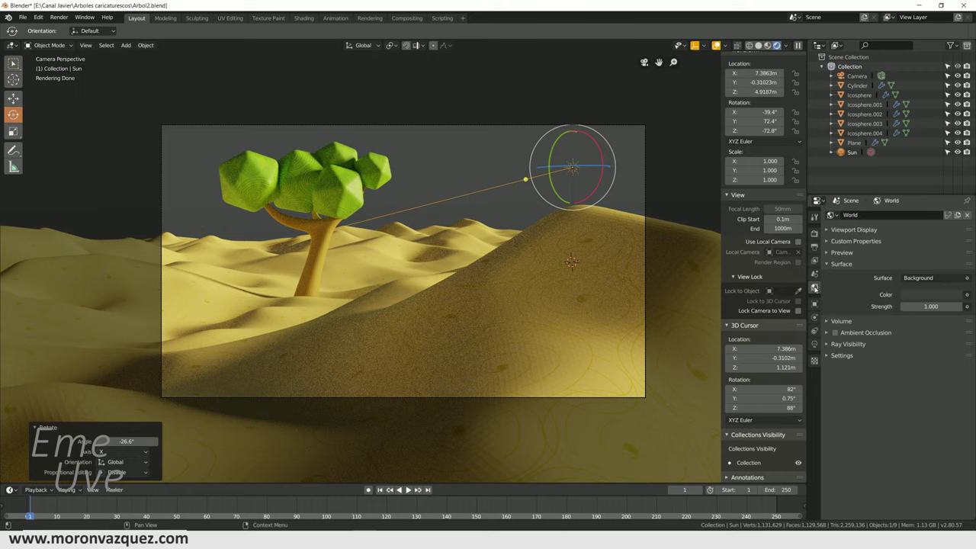
Set the world background colour to olive-gold: hue 0.113, saturation 0.501, value 0.519.
{"action": "left_click", "coordinate": [931, 294]}
{"action": "scroll", "coordinate": [919, 199], "scroll_direction": "up", "scroll_amount": 9}
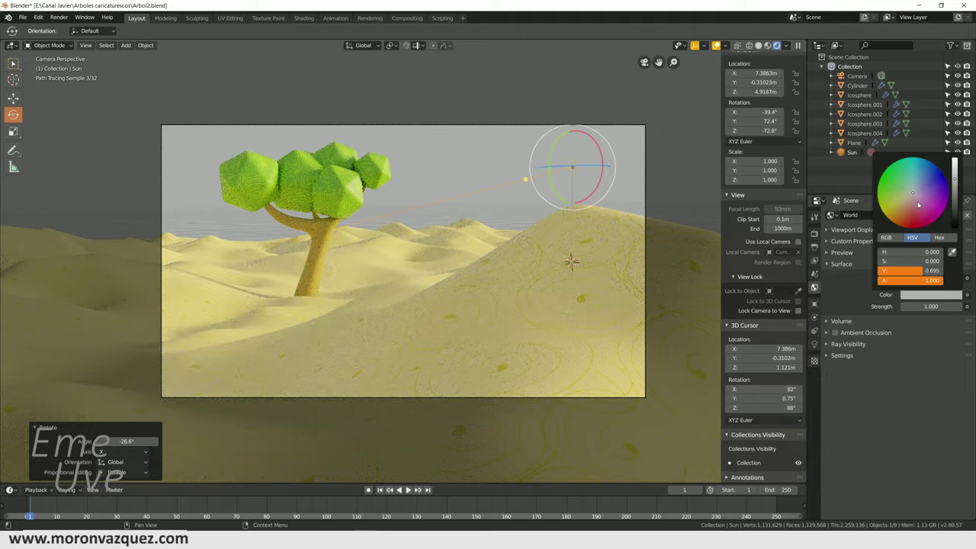
{"action": "left_click_drag", "start_coordinate": [912, 199], "coordinate": [904, 202]}
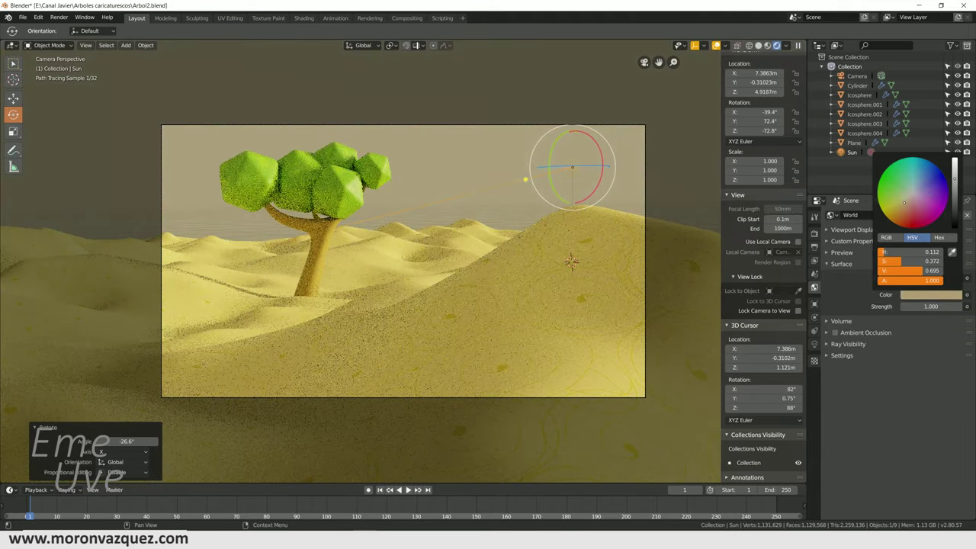
{"action": "left_click_drag", "start_coordinate": [904, 202], "coordinate": [901, 202]}
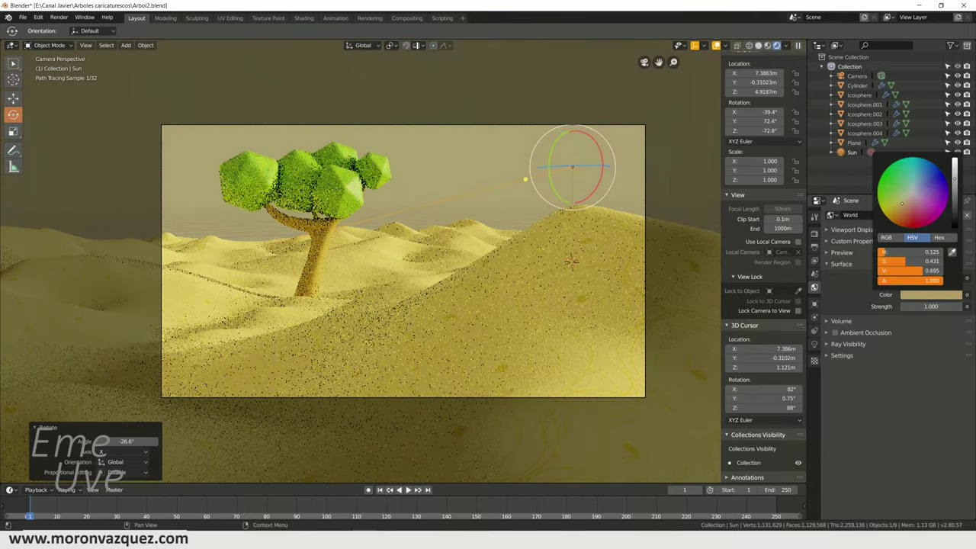
{"action": "mouse_move", "coordinate": [955, 178]}
{"action": "left_mouse_down"}
{"action": "mouse_move", "coordinate": [949, 194]}
{"action": "mouse_move", "coordinate": [951, 186]}
{"action": "left_mouse_up"}
{"action": "left_click", "coordinate": [902, 208]}
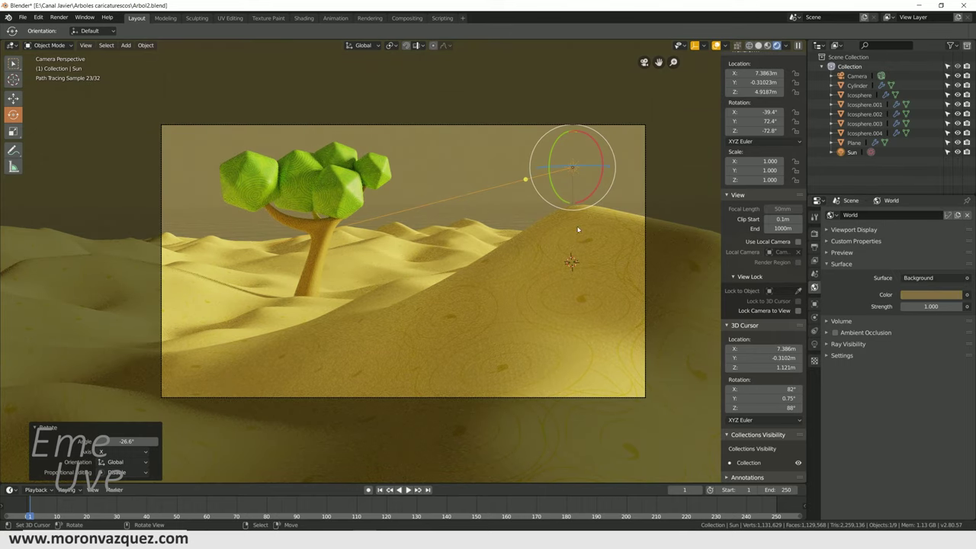
Select the camera and set its depth-of-field focus object to Icosphere.004 with the eyedropper.
{"action": "left_click", "coordinate": [856, 76]}
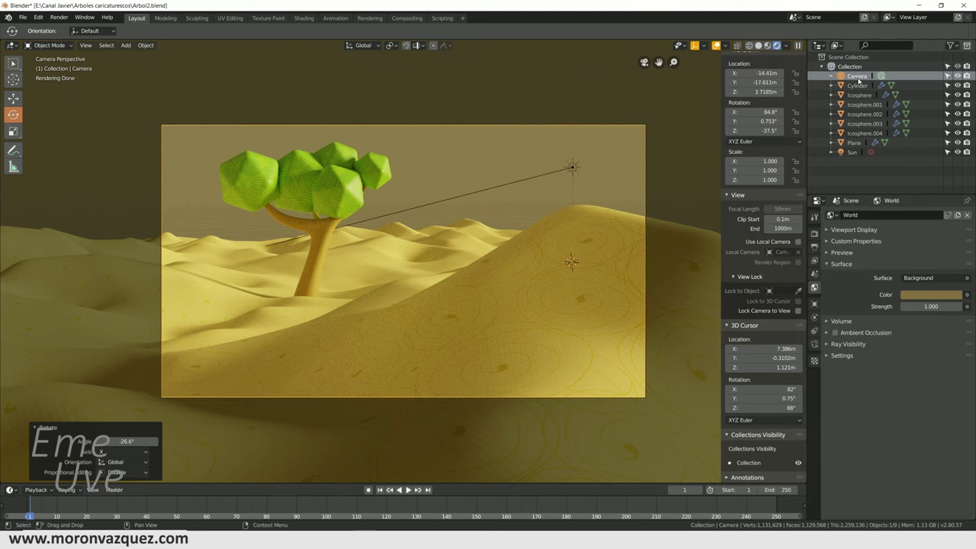
{"action": "left_click", "coordinate": [814, 344]}
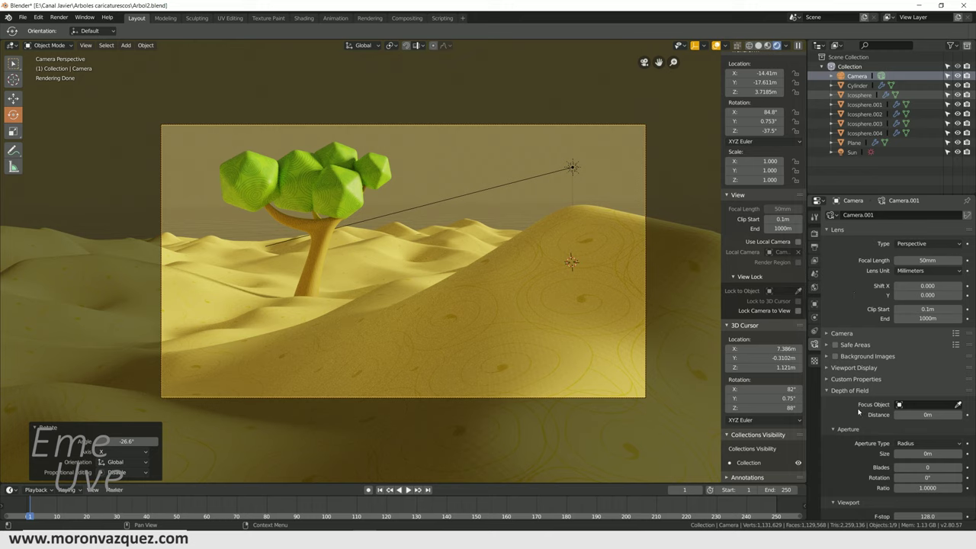
{"action": "left_click", "coordinate": [957, 404]}
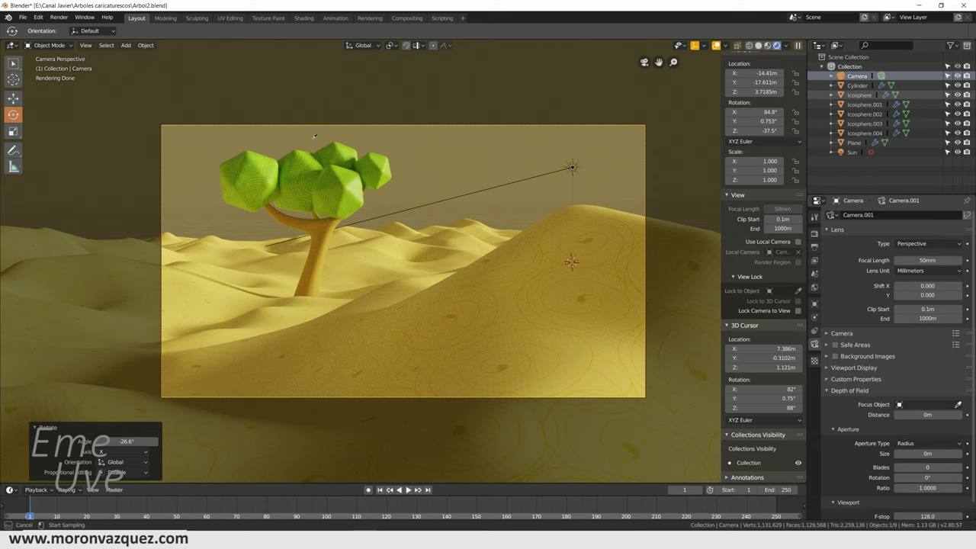
{"action": "left_click", "coordinate": [333, 196]}
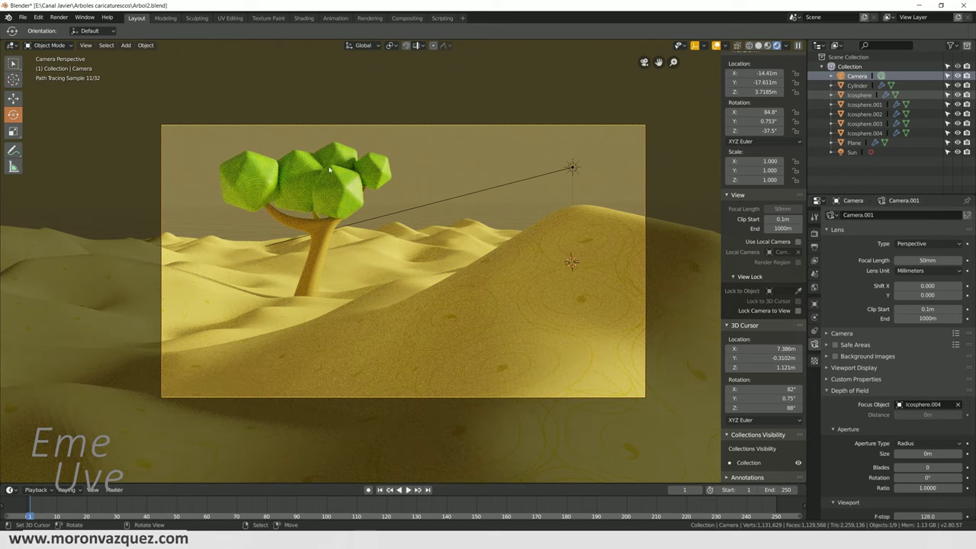
Switch the aperture type to F-stop and adjust the F-stop number to 0.4.
{"action": "left_click", "coordinate": [943, 444]}
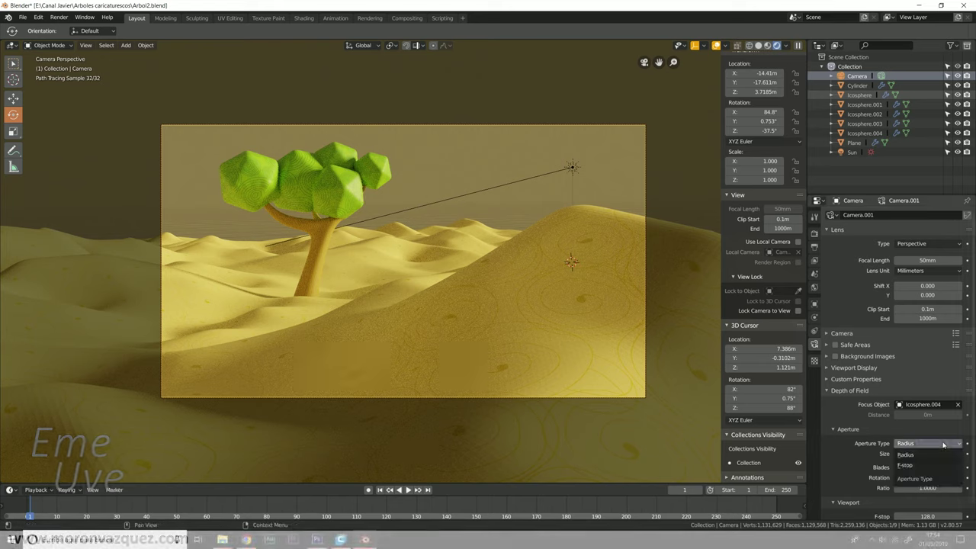
{"action": "left_click", "coordinate": [912, 465]}
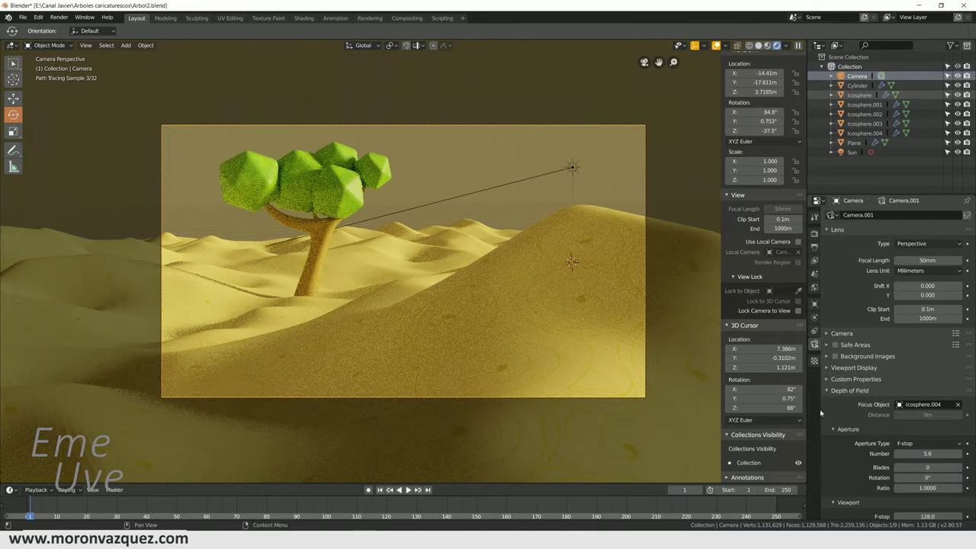
{"action": "left_click_drag", "start_coordinate": [927, 453], "coordinate": [908, 453]}
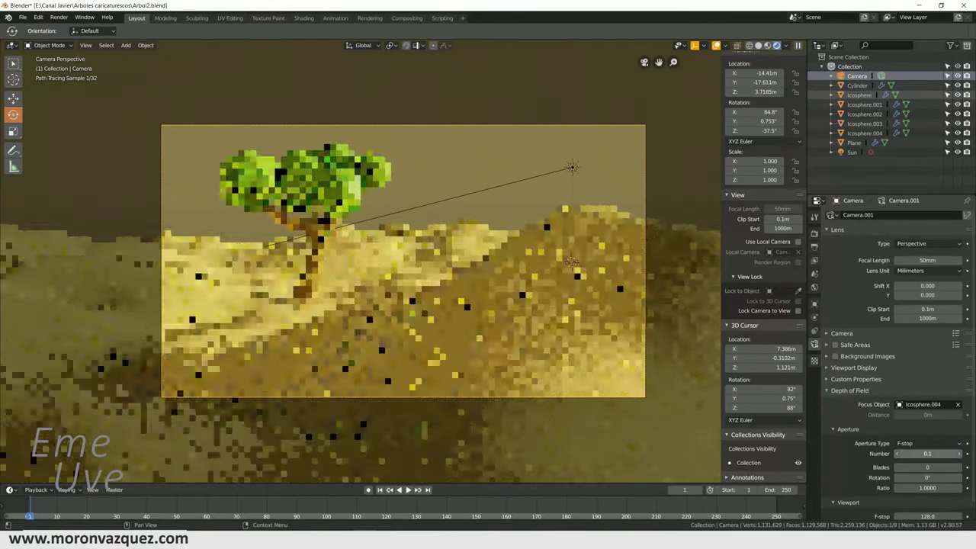
{"action": "mouse_move", "coordinate": [927, 453]}
{"action": "left_mouse_down"}
{"action": "mouse_move", "coordinate": [937, 466]}
{"action": "mouse_move", "coordinate": [824, 433]}
{"action": "mouse_move", "coordinate": [927, 453]}
{"action": "left_mouse_up"}
{"action": "left_click", "coordinate": [960, 454]}
{"action": "left_click", "coordinate": [961, 453]}
{"action": "left_click", "coordinate": [960, 454]}
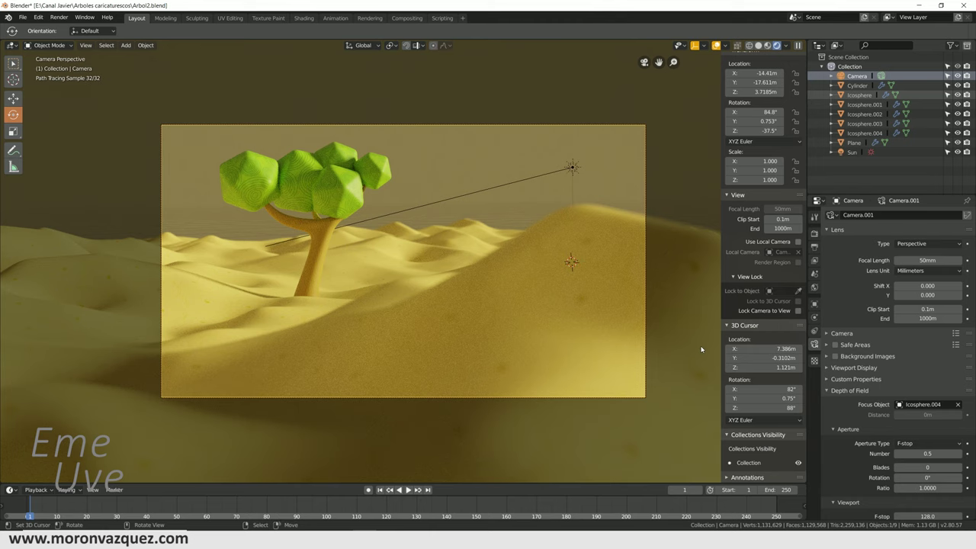
{"action": "left_click", "coordinate": [961, 453]}
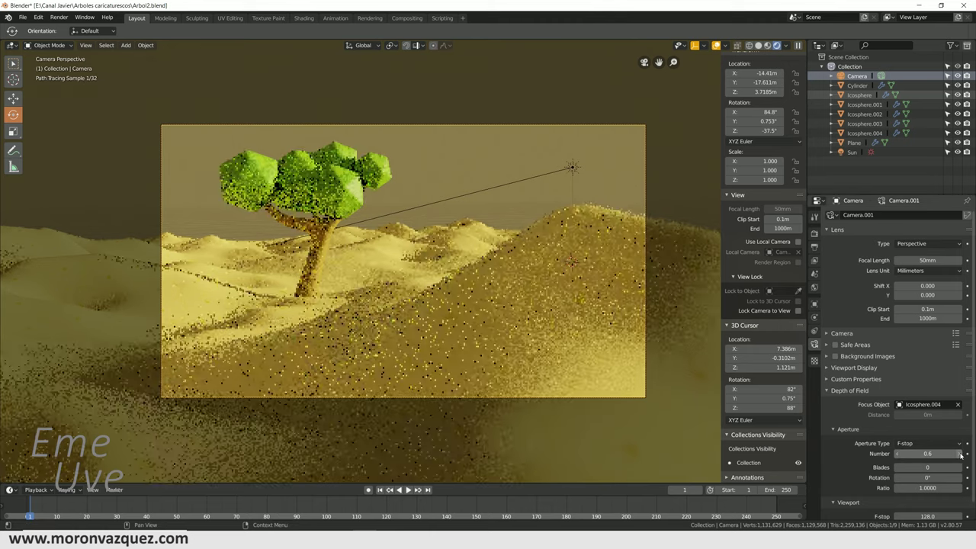
{"action": "left_click", "coordinate": [960, 453]}
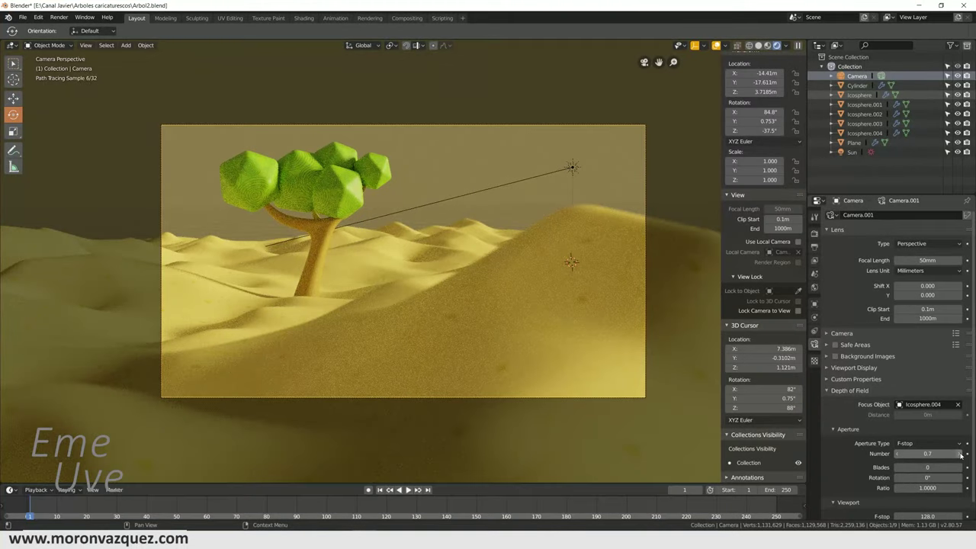
{"action": "left_click", "coordinate": [897, 454]}
{"action": "left_click", "coordinate": [896, 454]}
{"action": "left_click", "coordinate": [897, 454]}
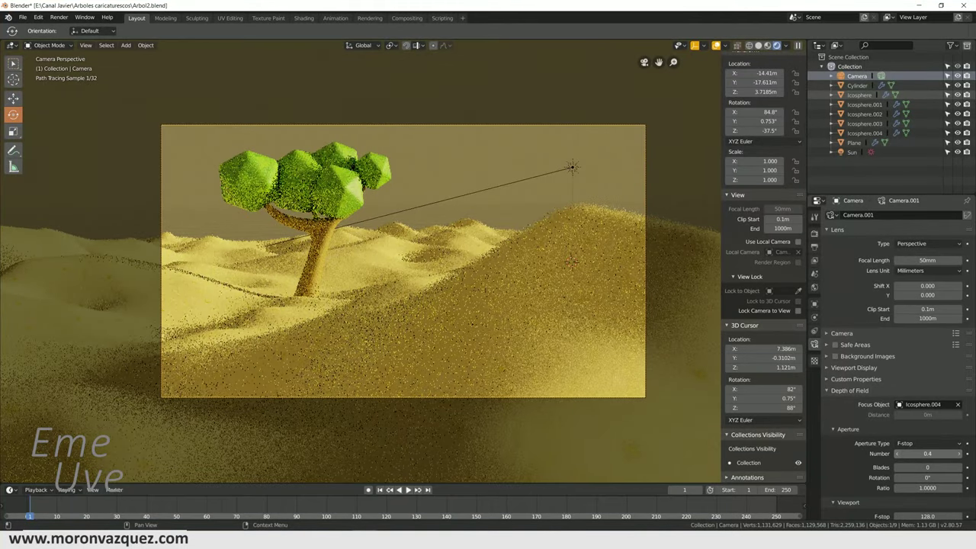
{"action": "left_click", "coordinate": [896, 453]}
{"action": "left_click", "coordinate": [896, 454]}
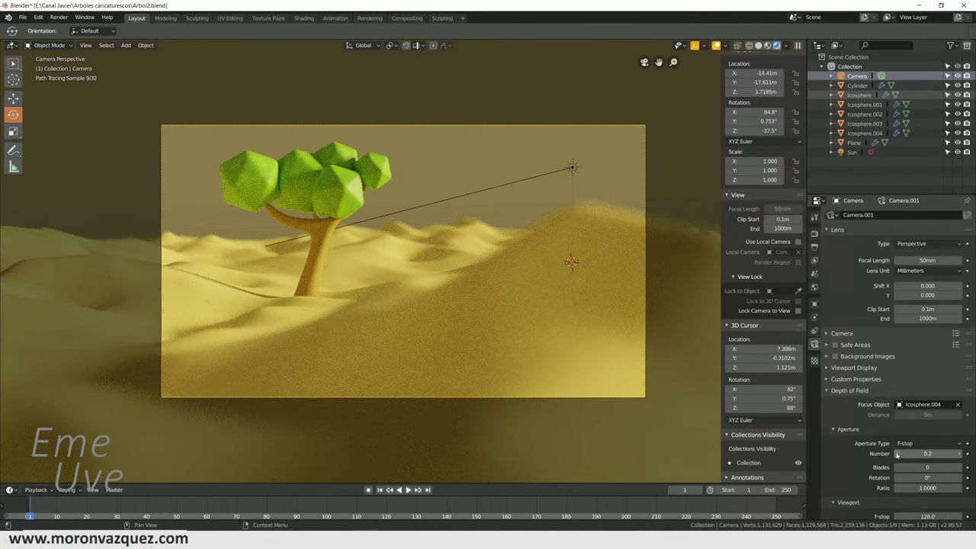